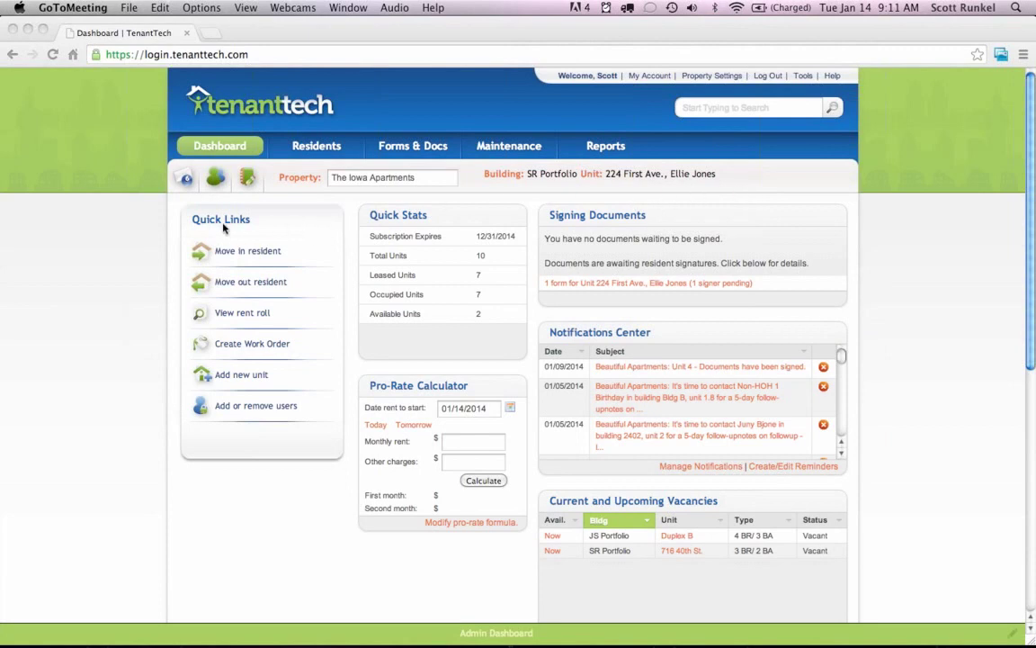
Pro-rate $600.00 monthly rent plus $30.00 other charges, giving $366.00 and $630.00.
left_click(352, 348)
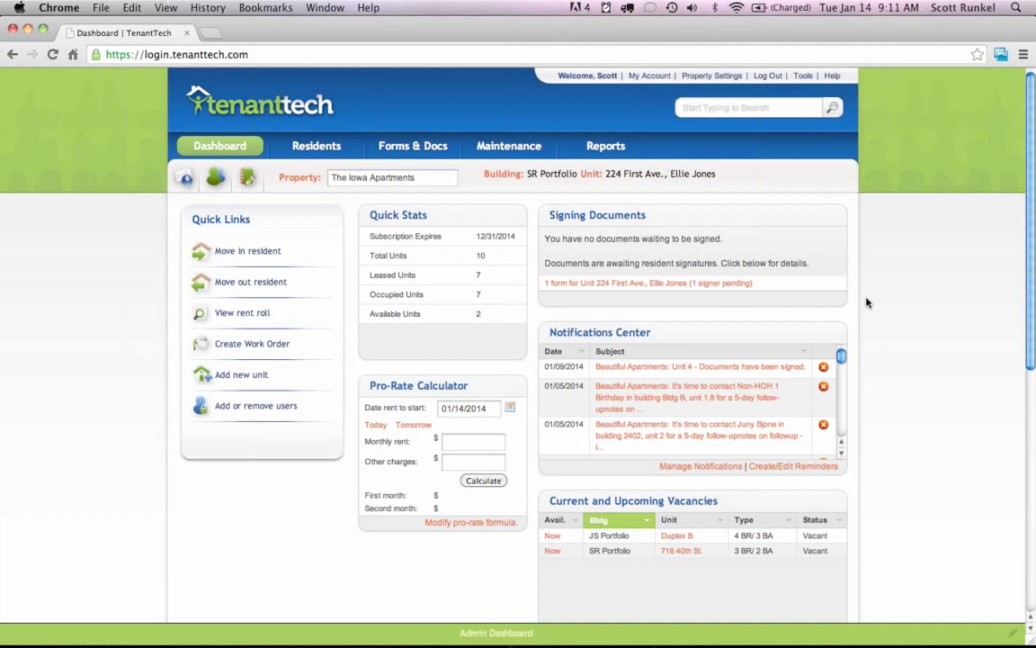
scroll(868, 303, "down", 1)
scroll(868, 303, "down", 3)
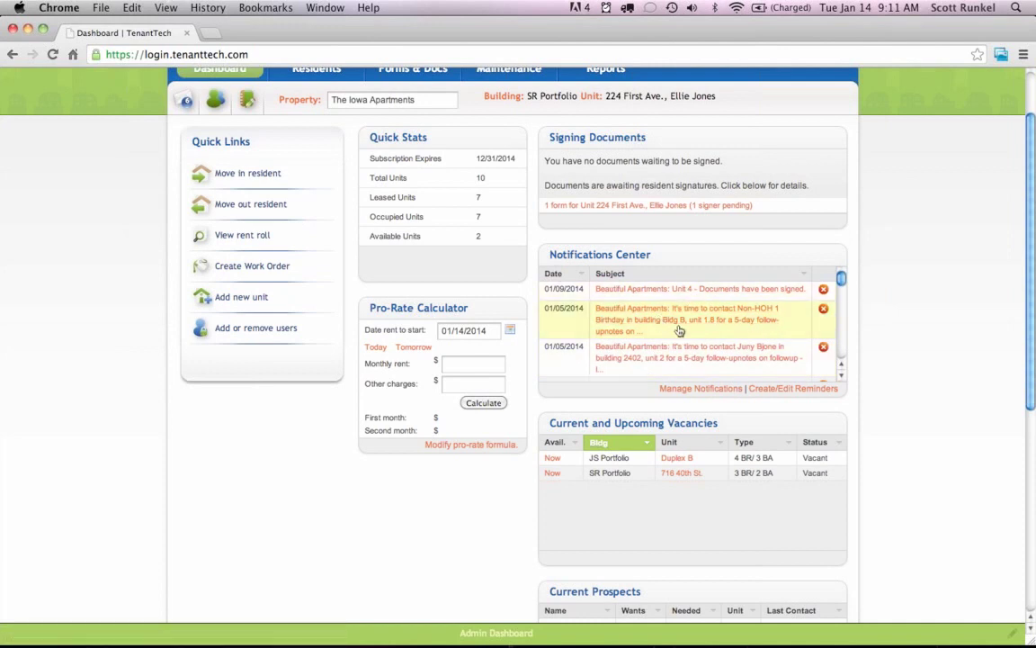
scroll(909, 377, "down", 2)
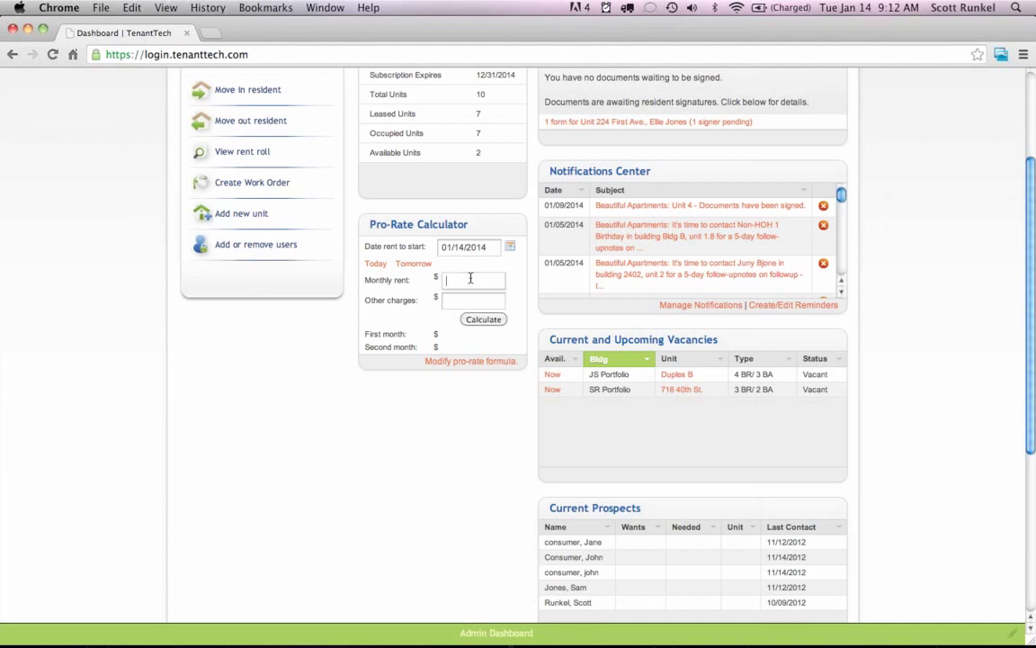
type("600.00")
left_click(472, 304)
type("30.00")
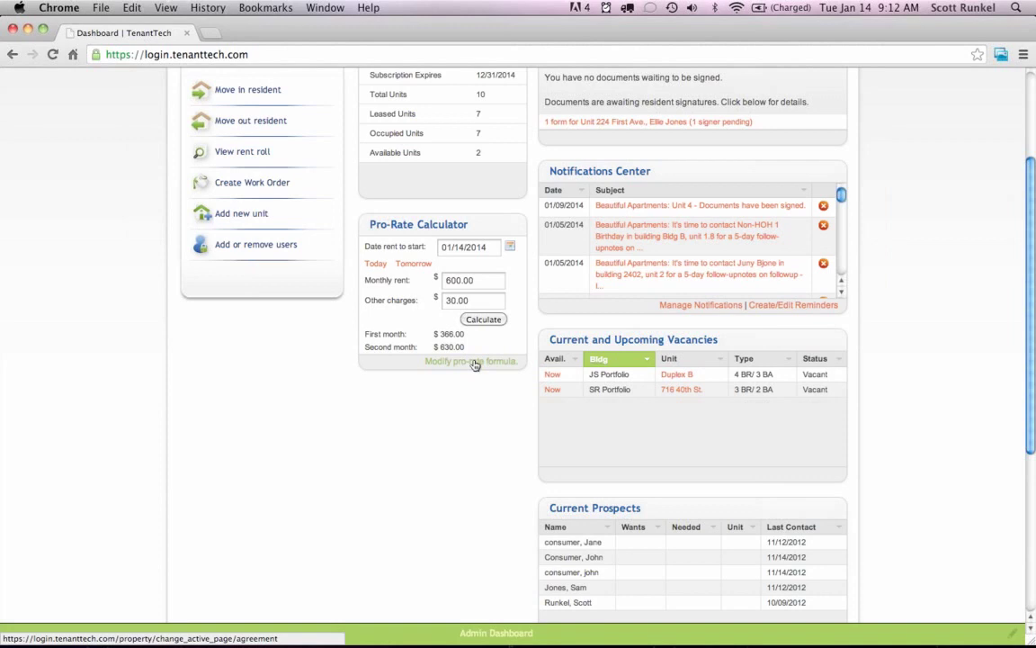
scroll(494, 413, "down", 5)
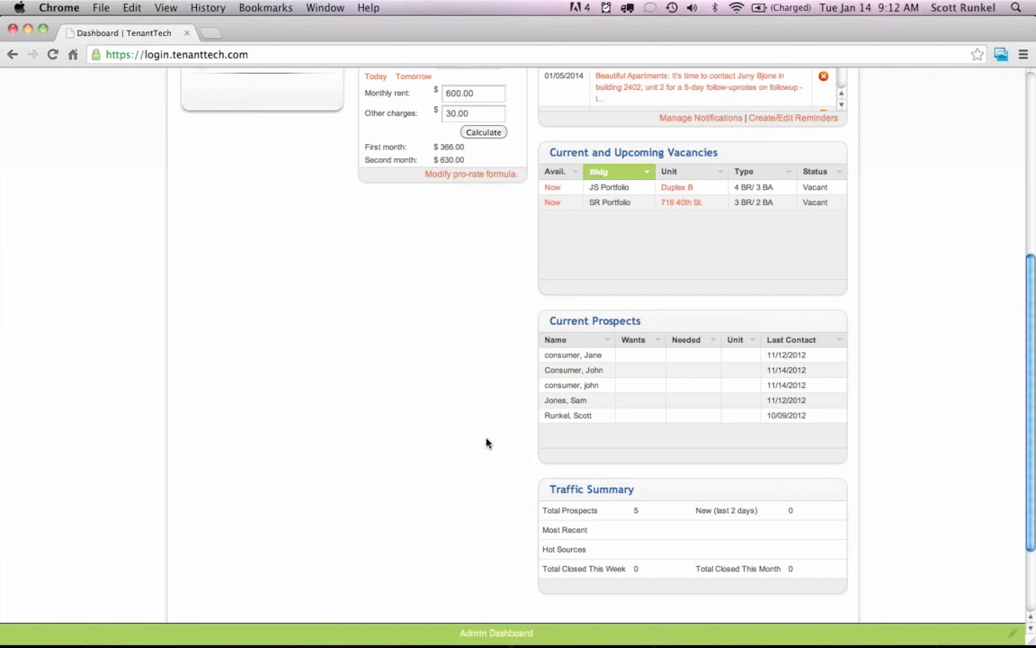
scroll(486, 442, "up", 10)
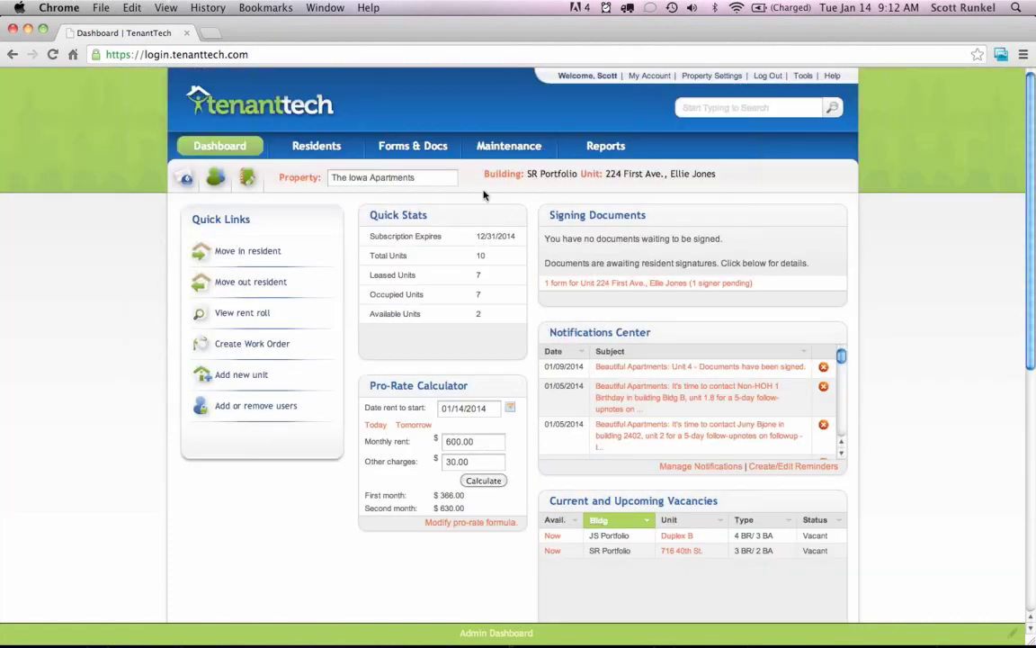
Open the Residents page listing the 10 units of The Iowa Apartments.
mouse_move(313, 147)
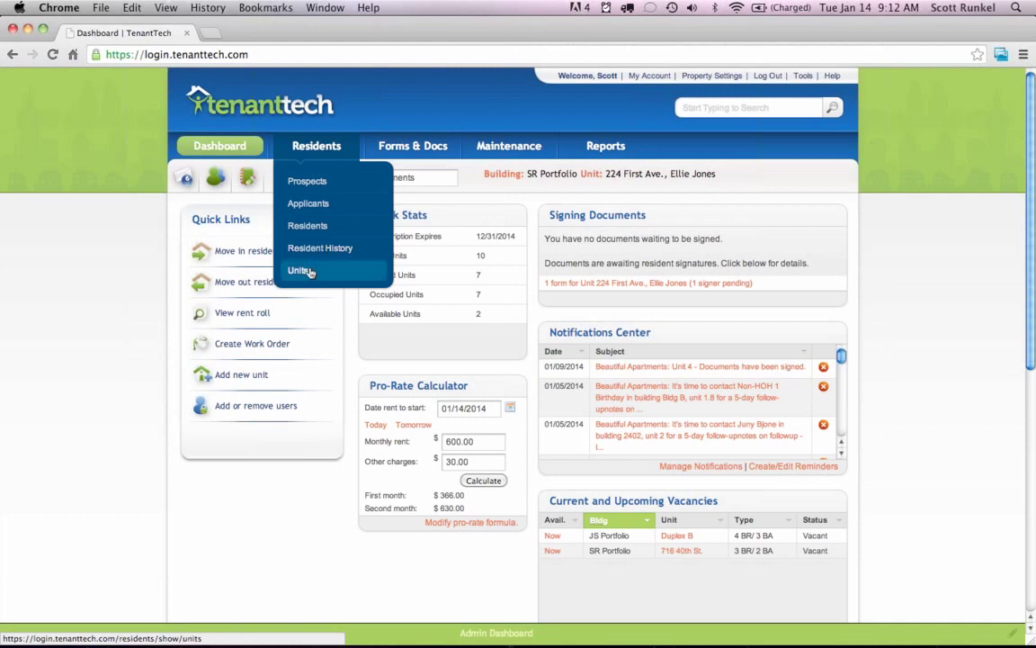
mouse_move(410, 146)
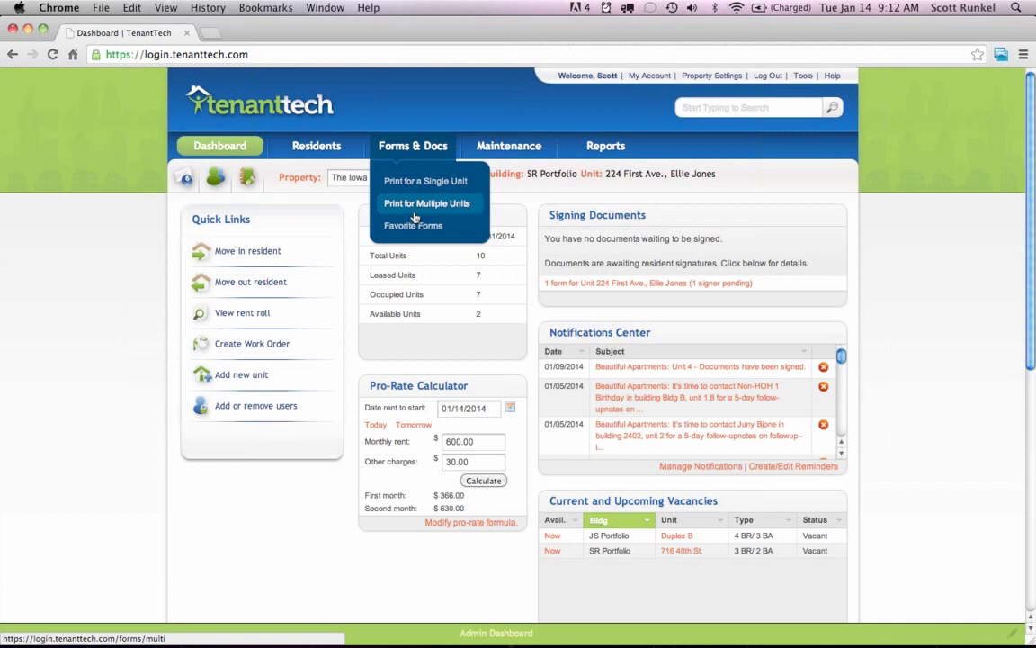
mouse_move(508, 152)
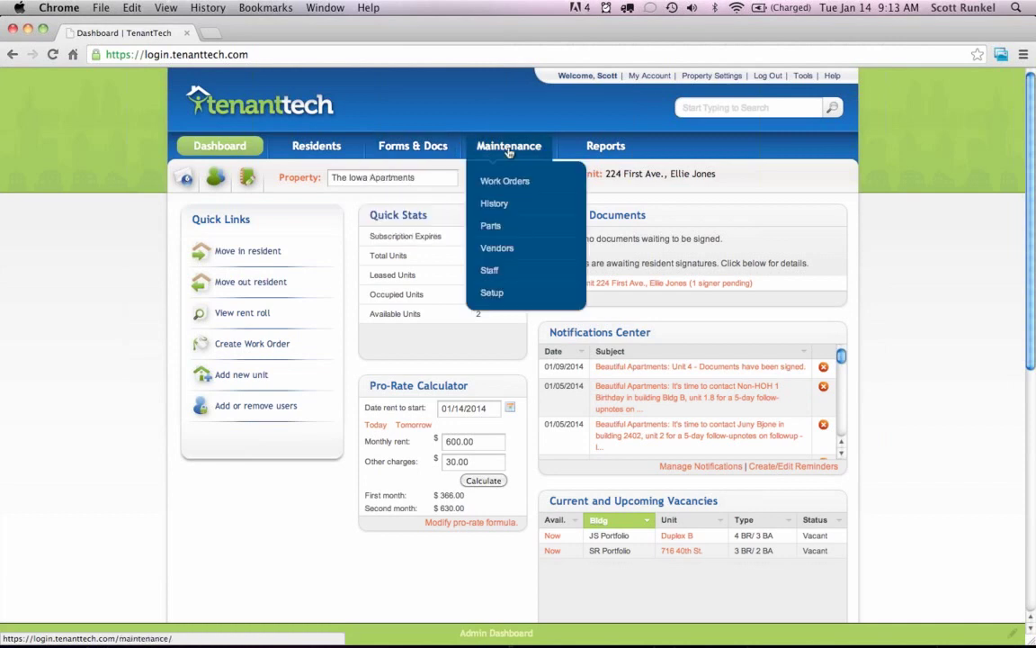
mouse_move(606, 153)
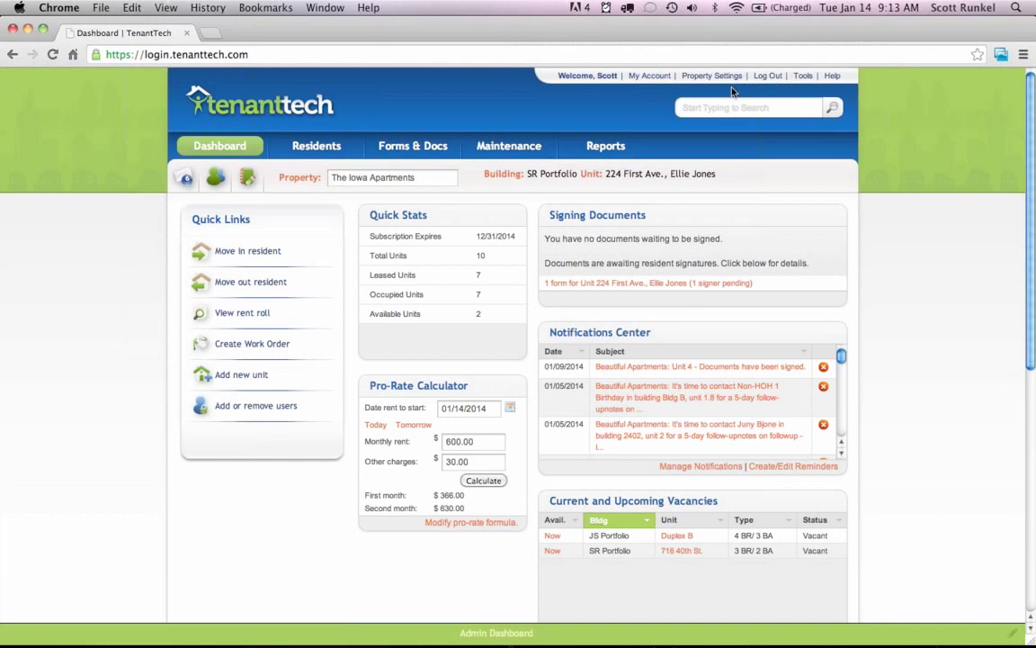
left_click(317, 148)
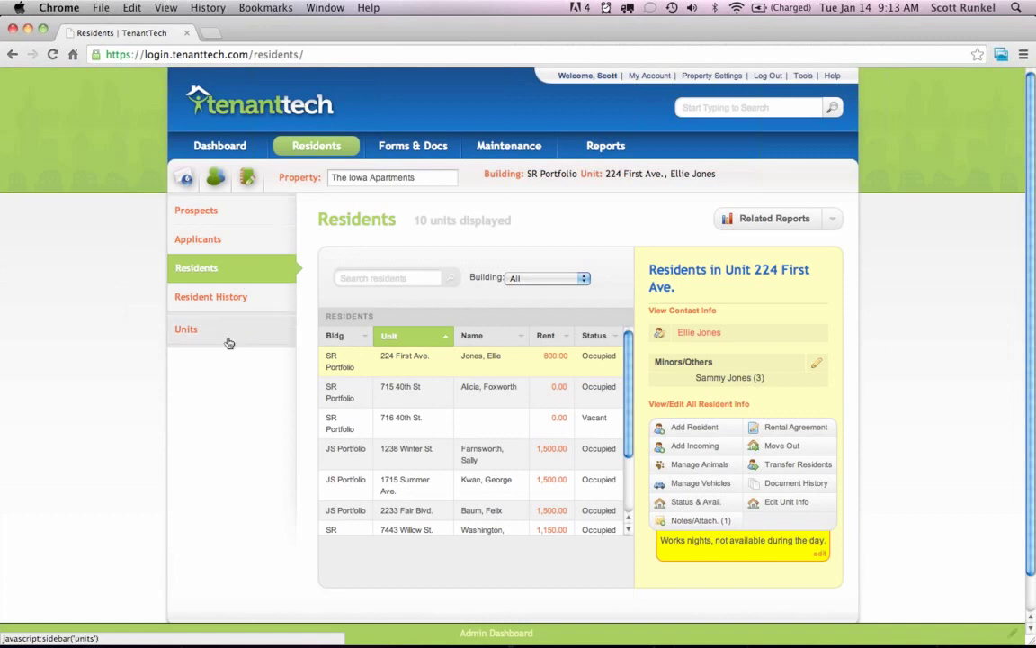
Start a new prospect who contacted by Phone via Craigslist, entering first name, last name and e-mail.
left_click(232, 213)
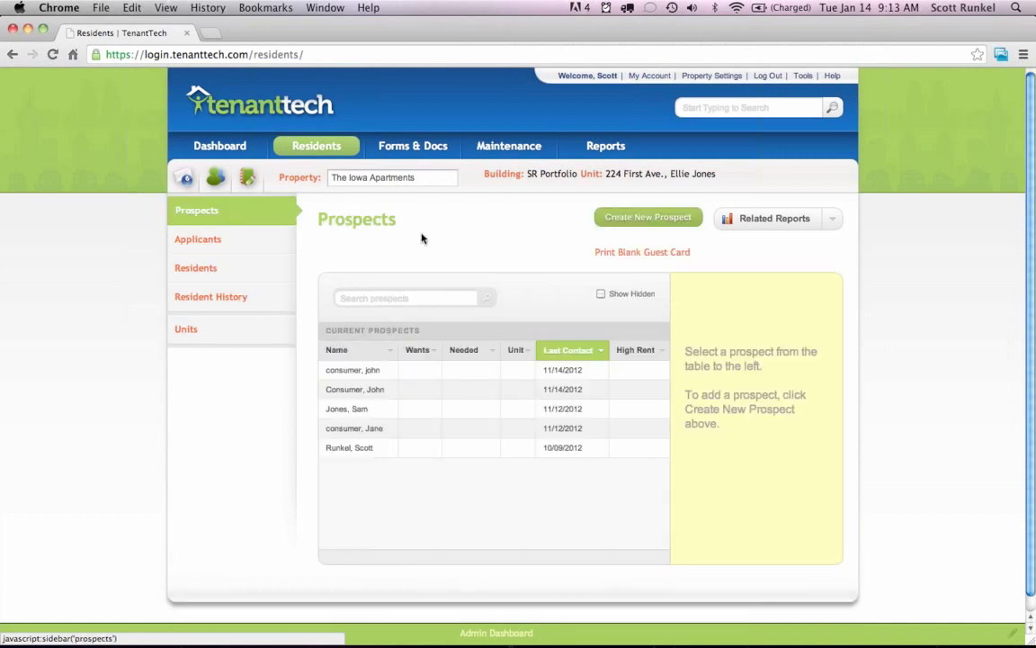
left_click(630, 218)
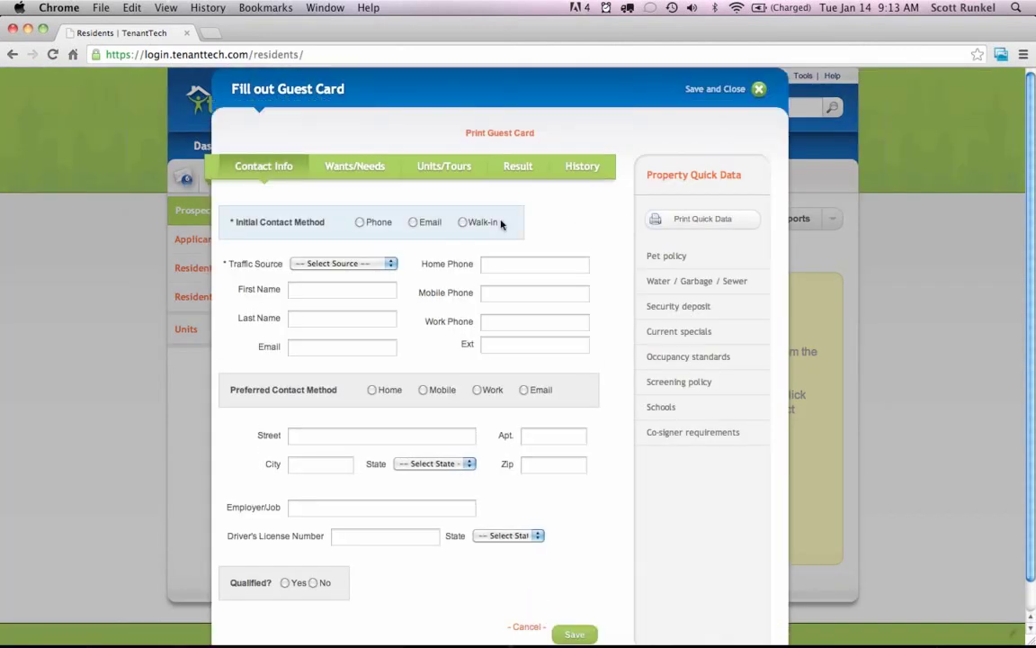
left_click(362, 222)
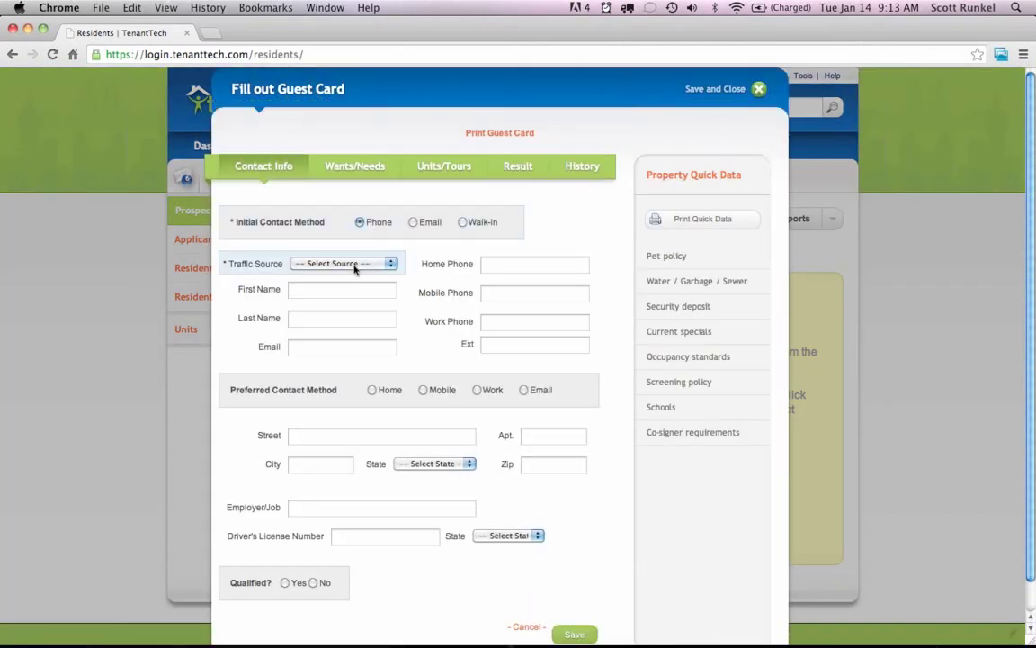
left_click(356, 263)
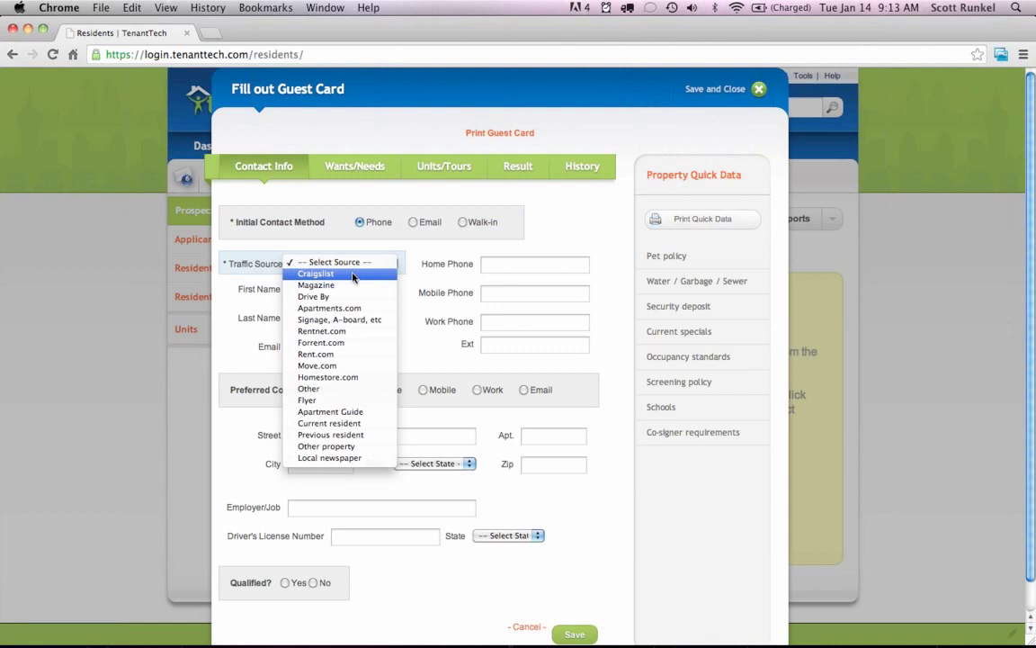
left_click(354, 274)
left_click(335, 291)
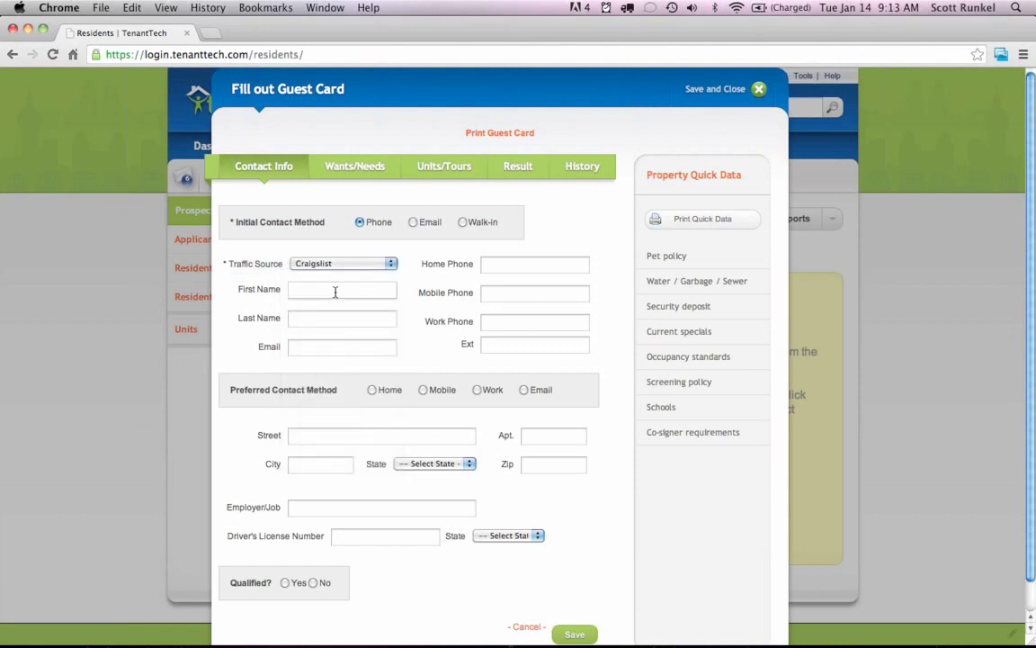
type("John")
key("Tab")
type("Smith")
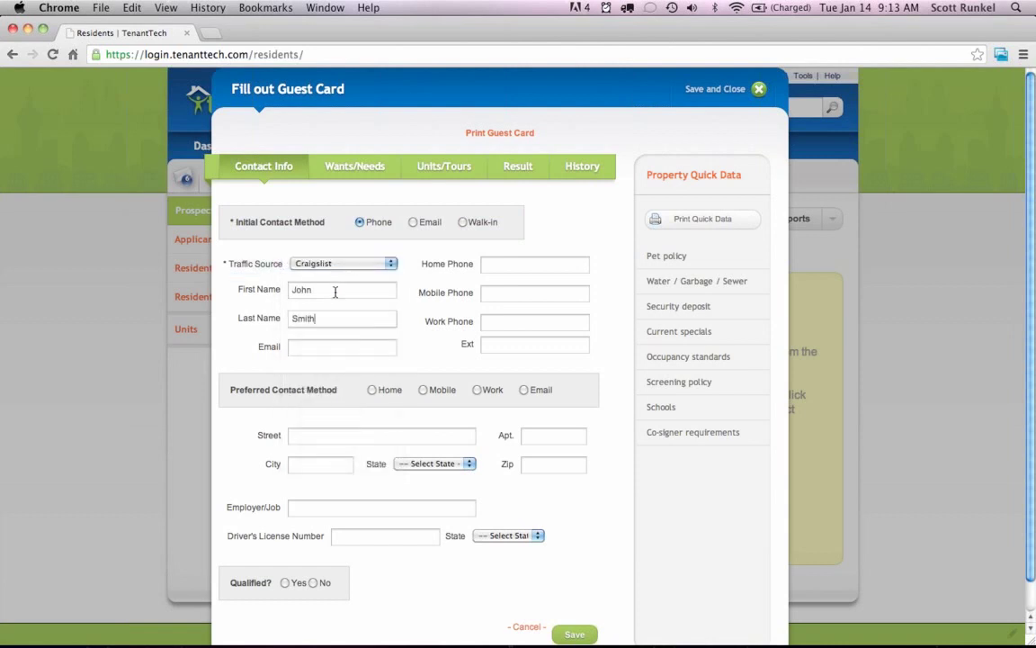
key("Tab")
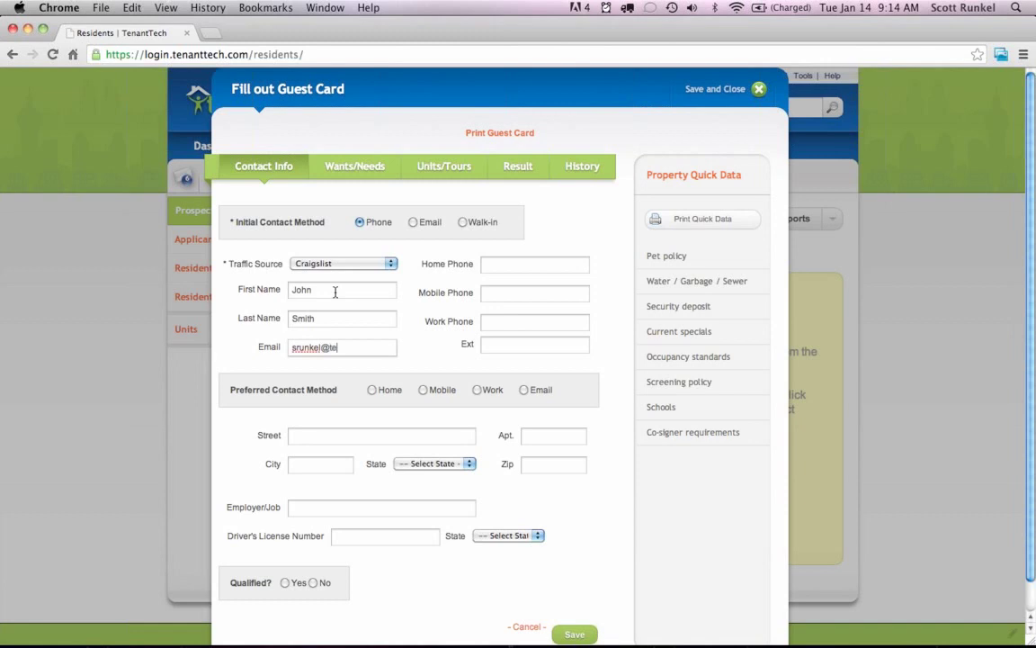
Mark a garage as wanted, review the remaining guest card tabs, and save the prospect.
left_click(365, 170)
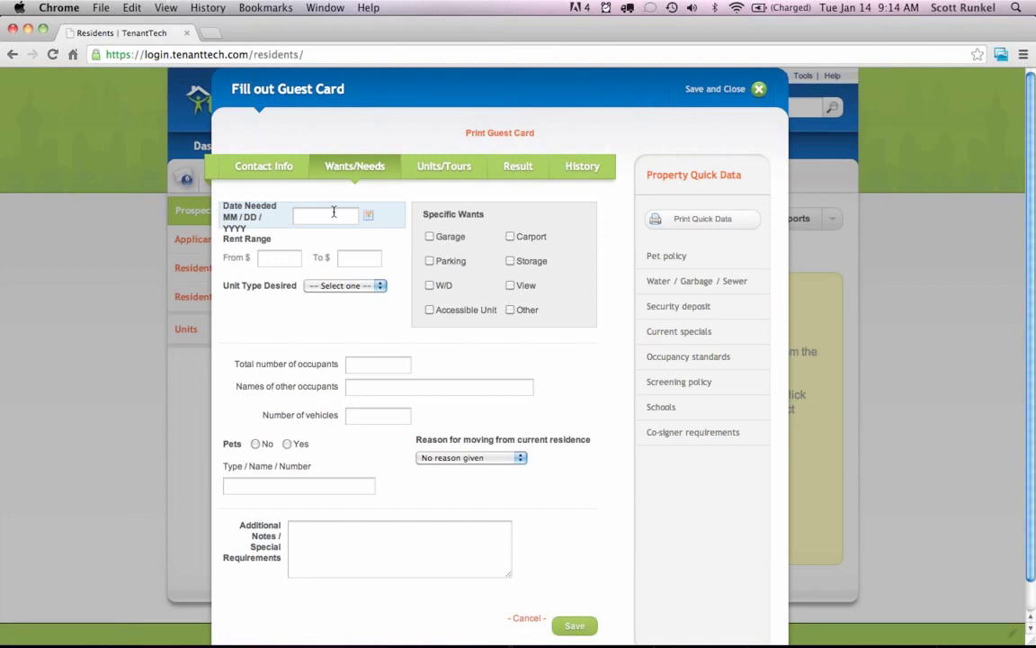
left_click(430, 235)
left_click(441, 169)
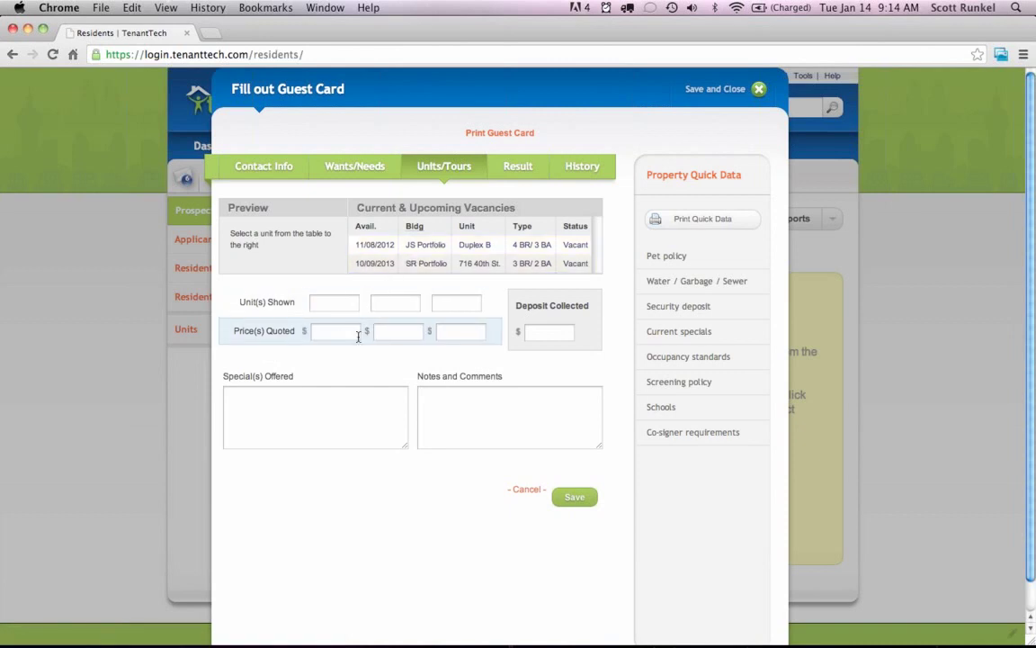
left_click(516, 175)
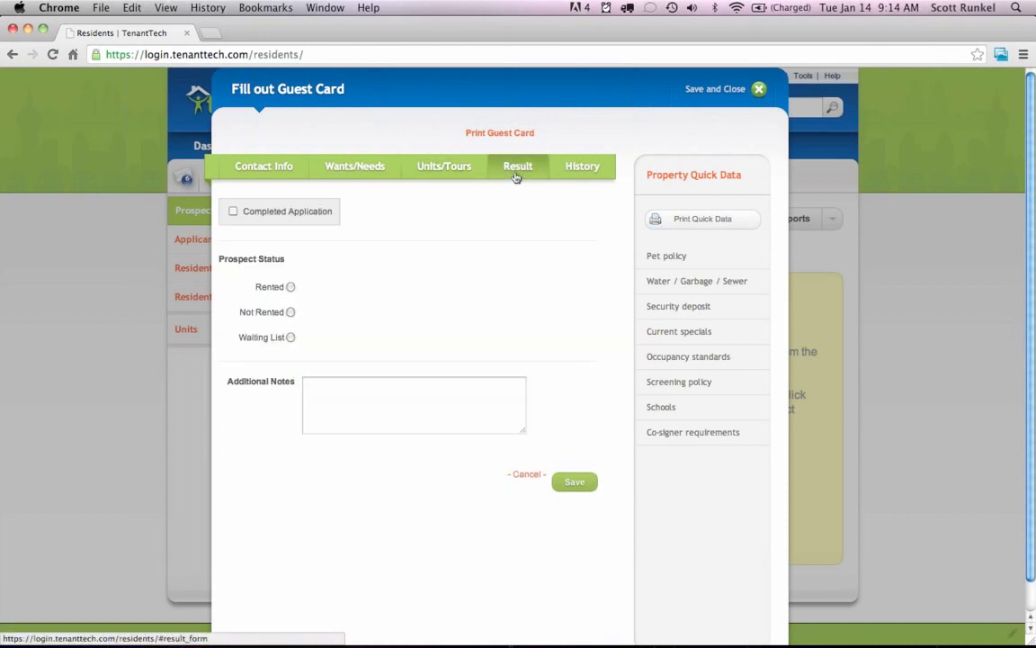
left_click(572, 169)
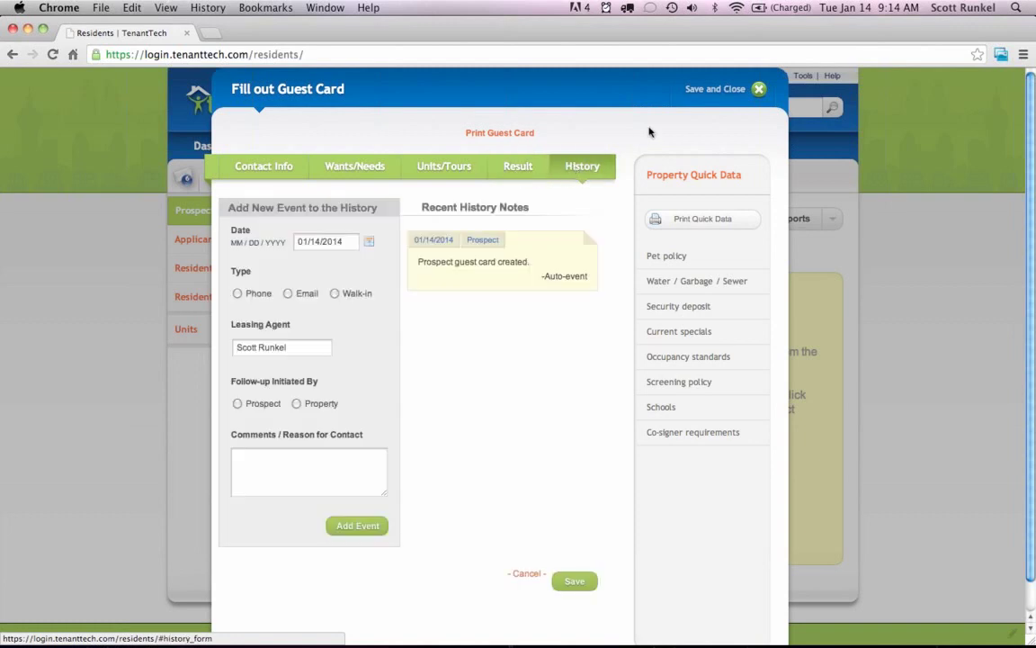
left_click(715, 90)
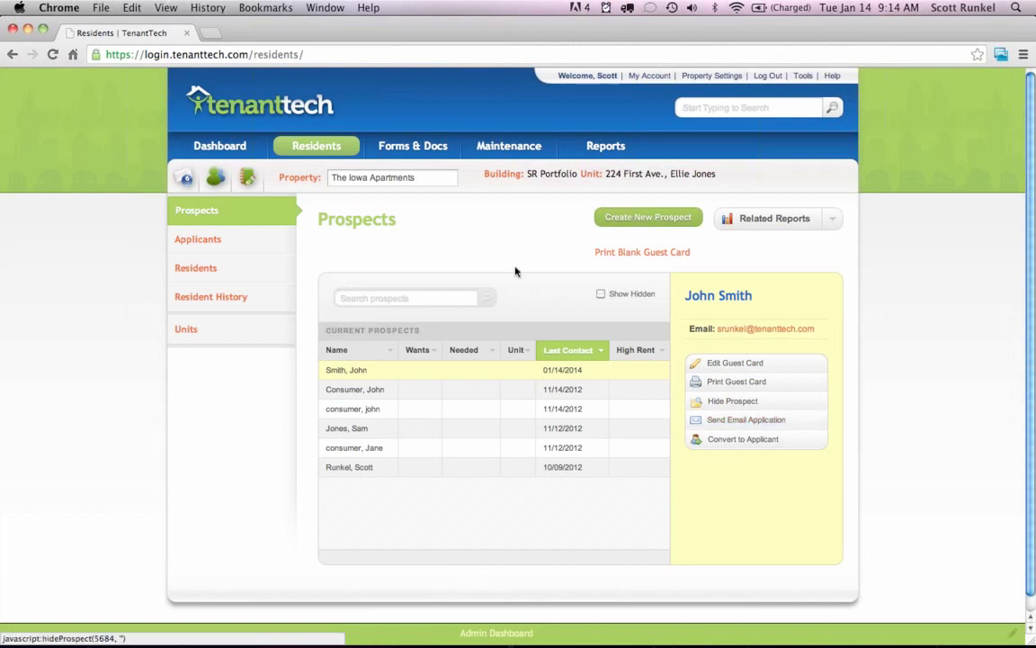
From the Applicants list, start sending an application to screening with a quoted rent of 600.
left_click(221, 238)
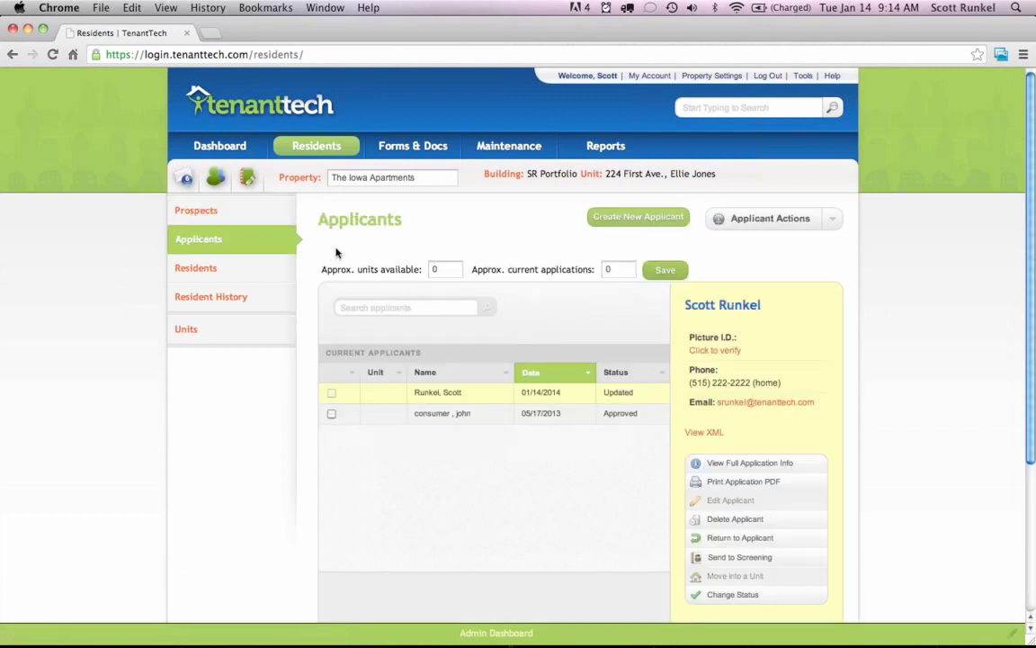
left_click(627, 222)
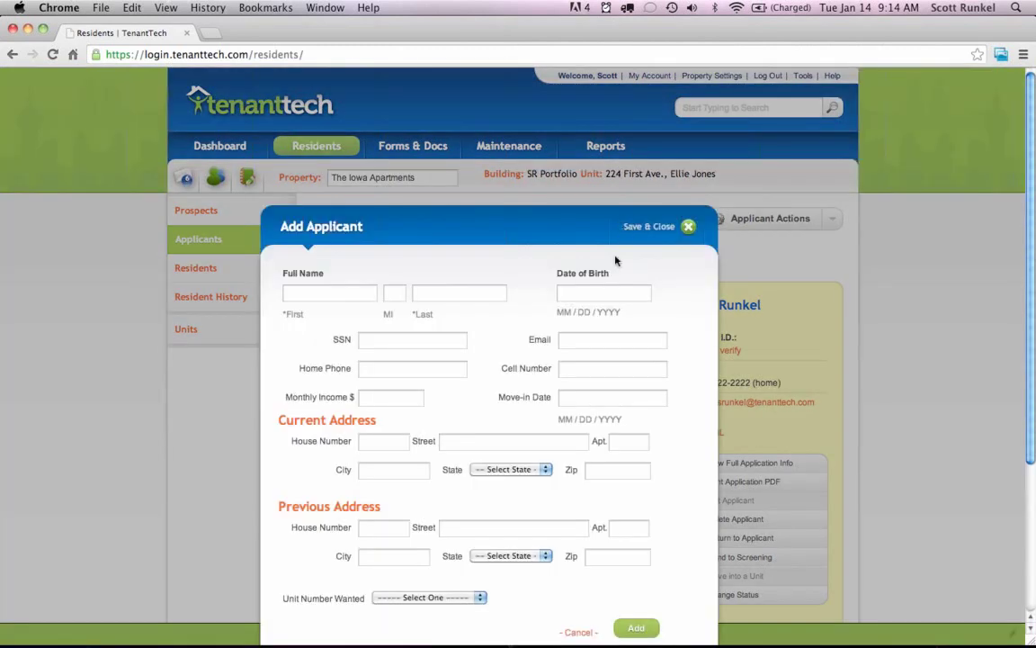
key("Escape")
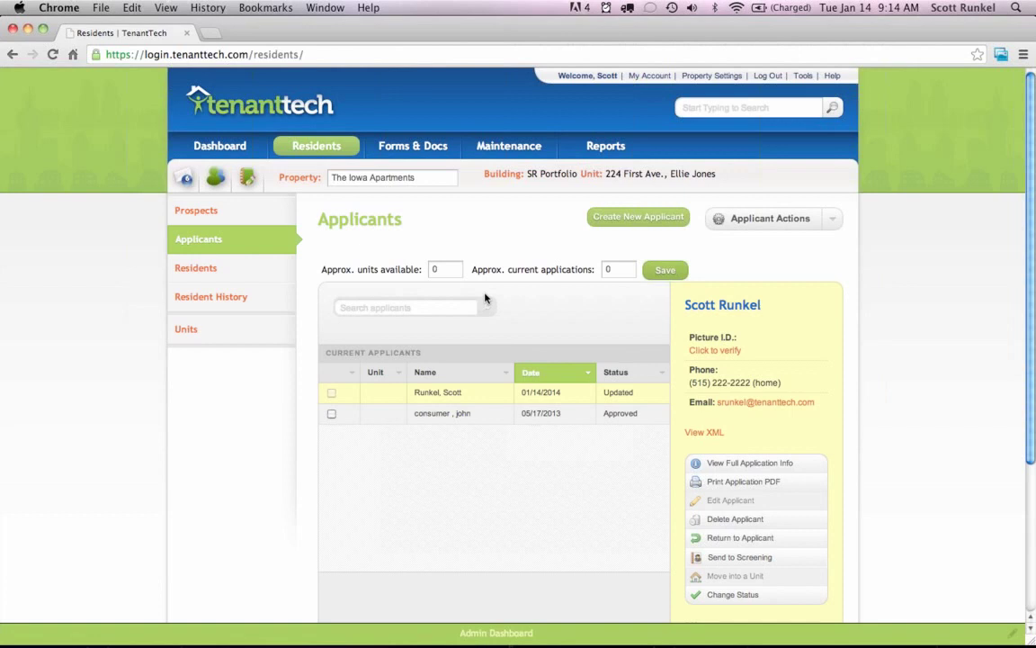
scroll(486, 297, "down", 1)
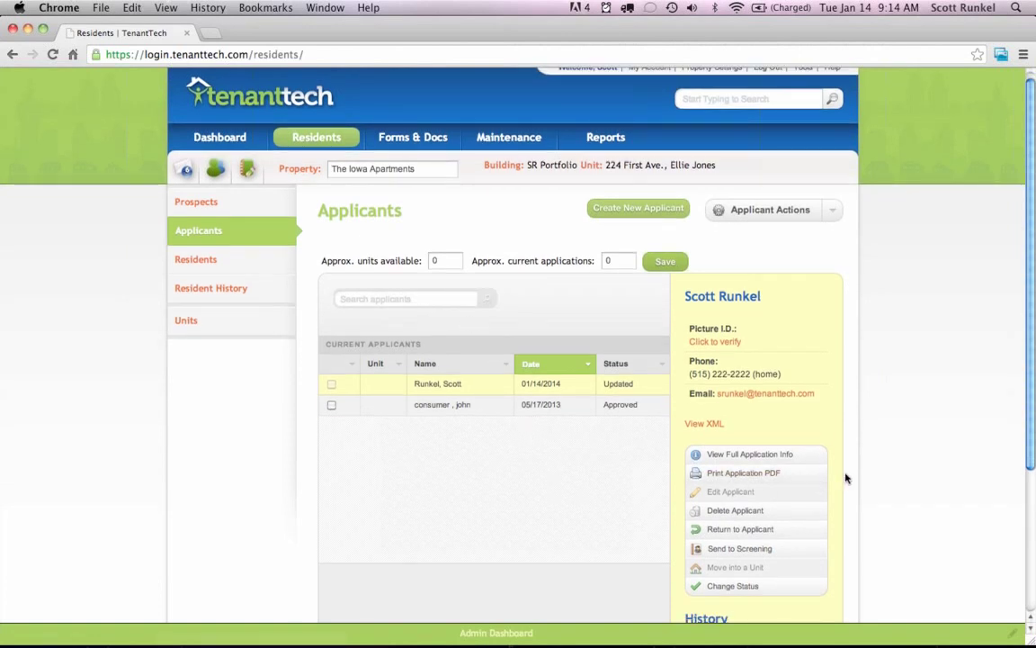
scroll(875, 479, "down", 3)
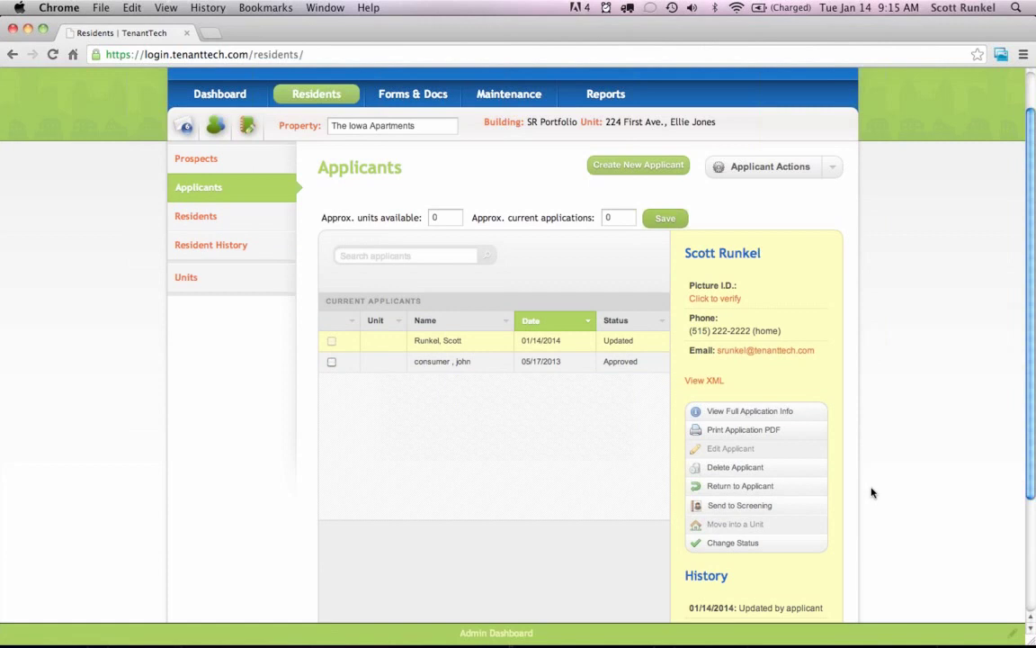
left_click(723, 510)
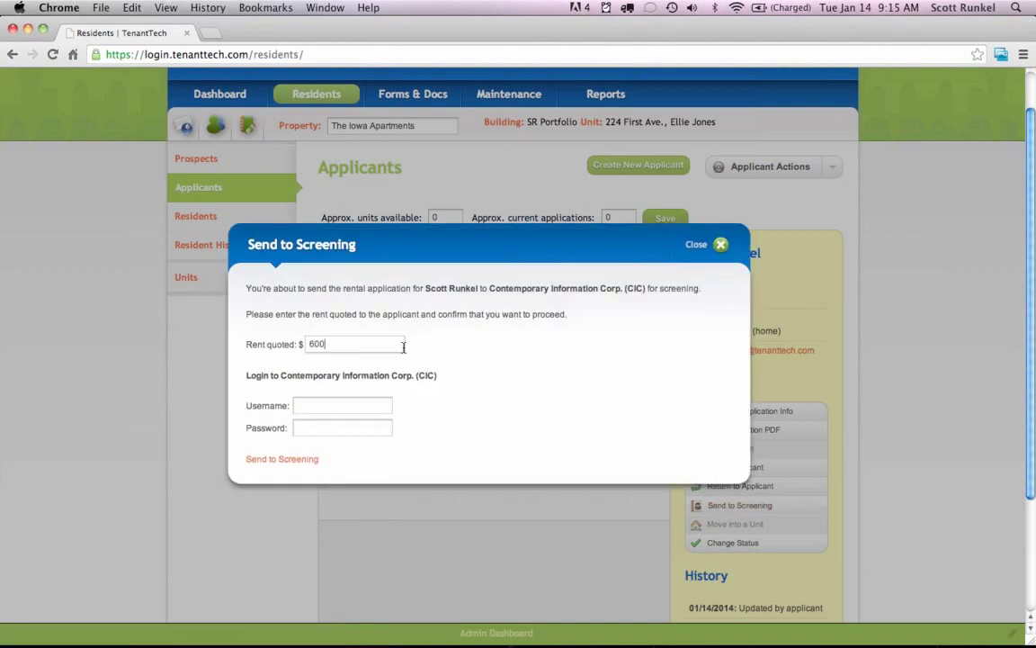
type("600")
key("Tab")
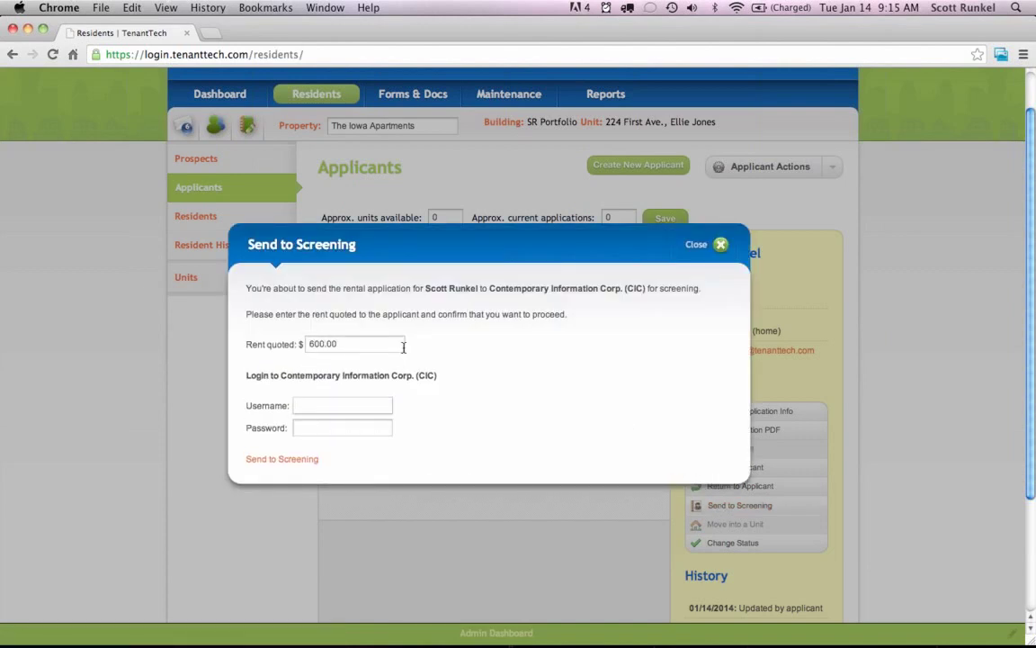
Copy the screening service username from the TextEdit note and return to the browser.
key("super+Tab")
key("super+Tab")
key("super+Tab")
key("super+Tab")
key("super+Tab")
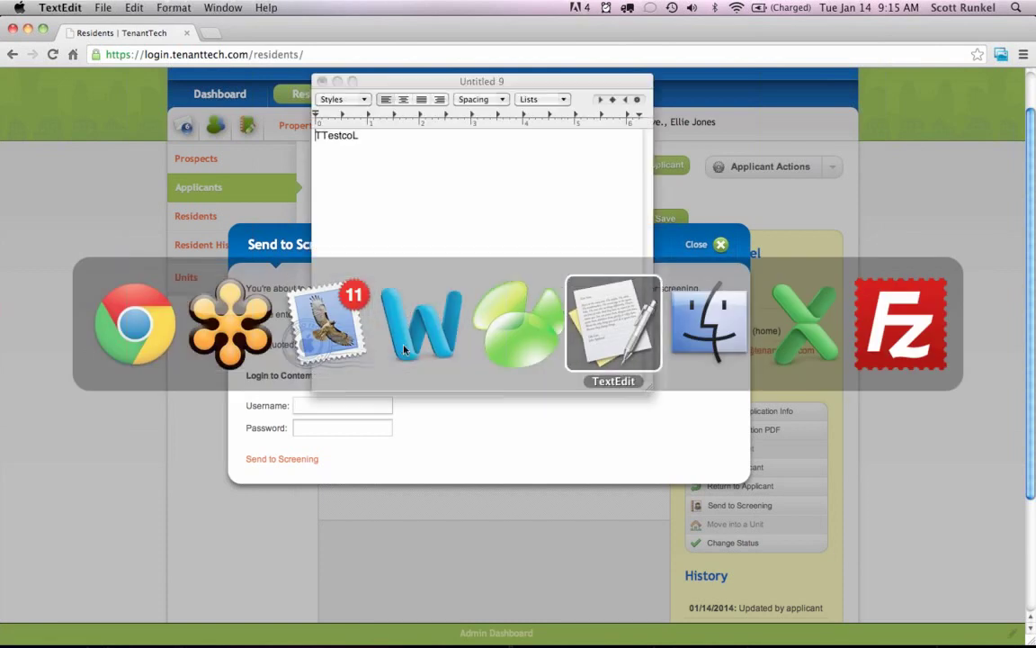
left_click_drag(338, 204, 316, 135)
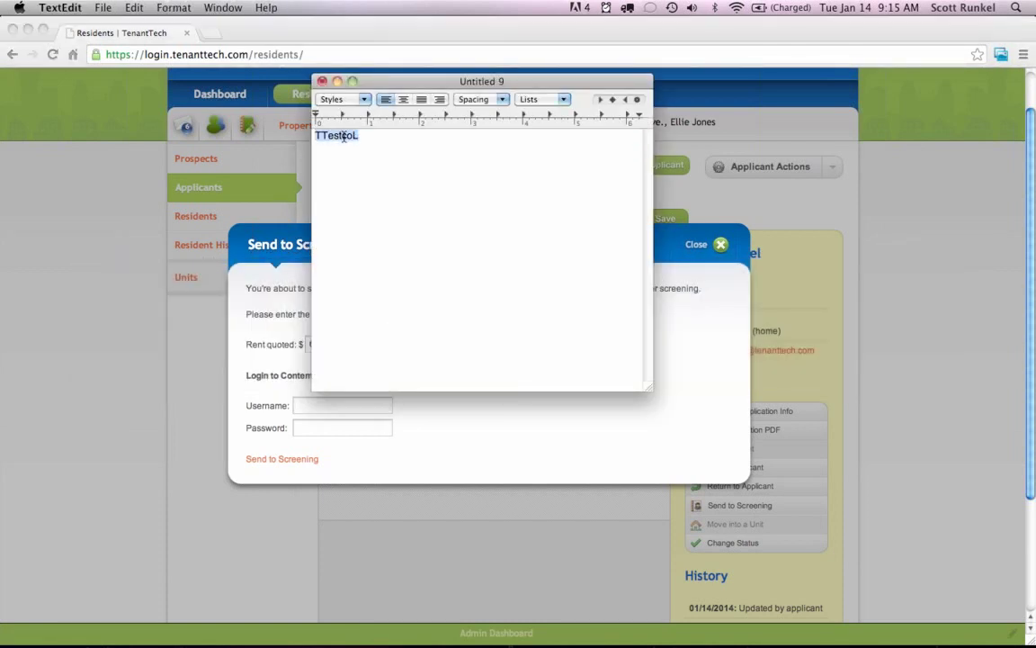
key("super+c")
key("super+Tab")
Paste the screening username, enter the password, and send the application to screening.
left_click(319, 407)
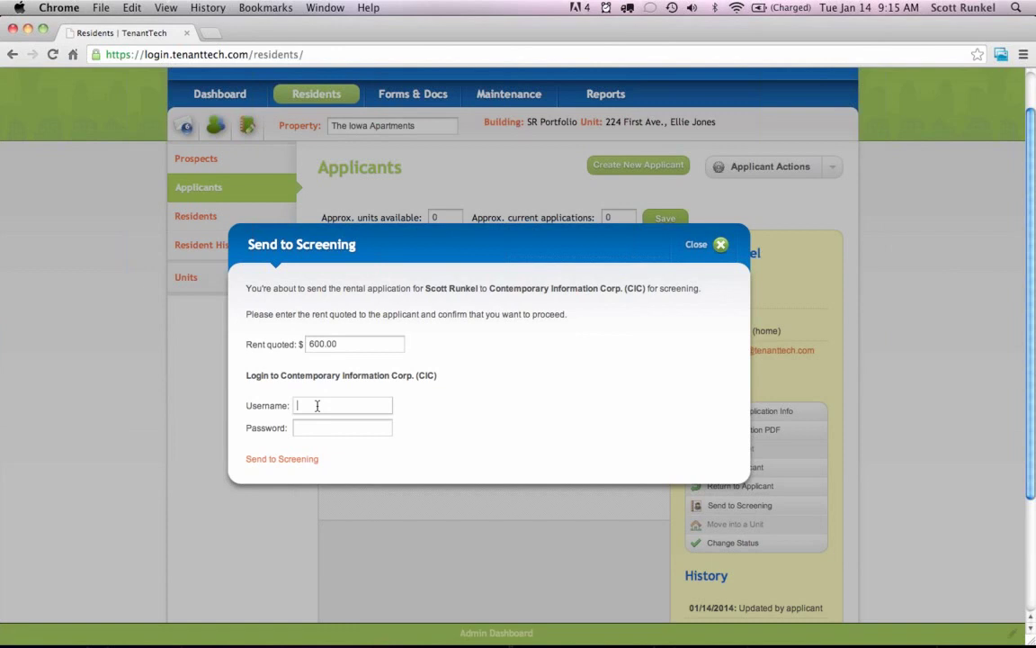
key("super+v")
key("Tab")
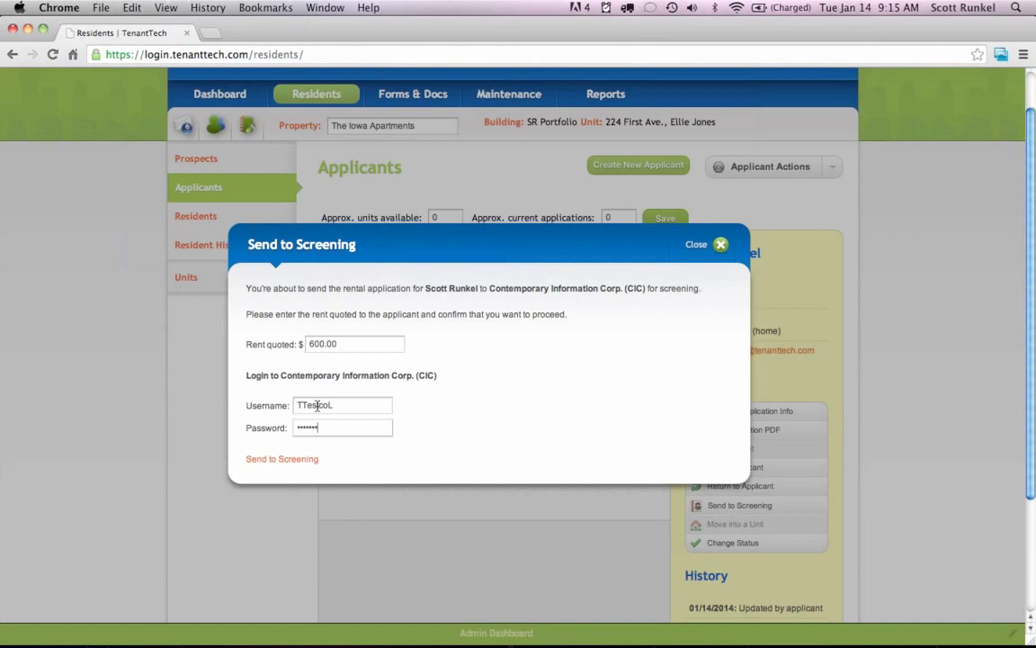
left_click(268, 459)
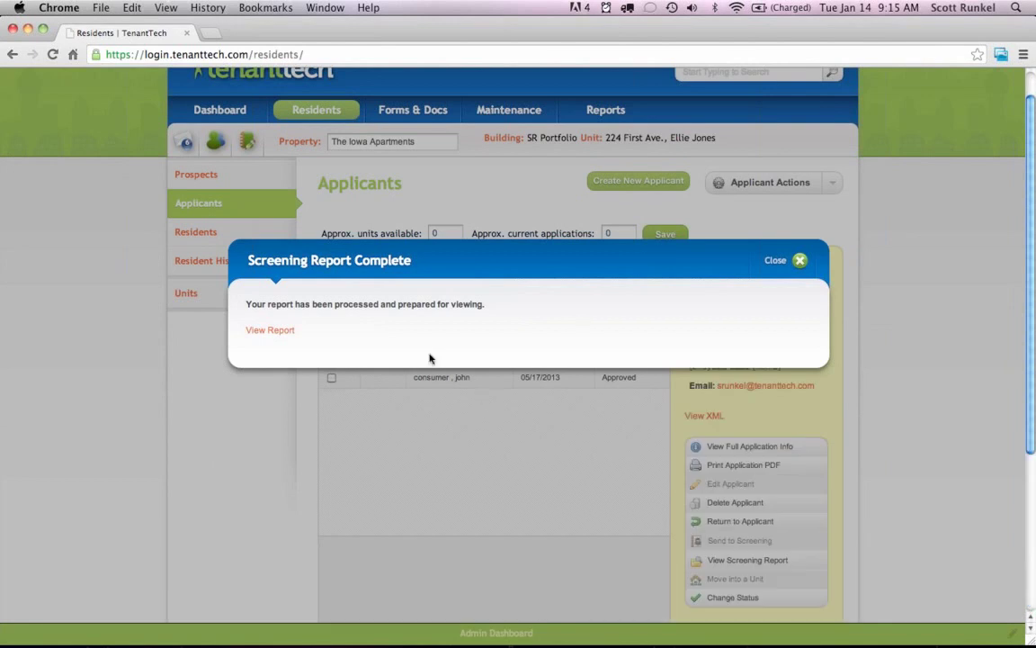
Open the screening report and scroll to the eviction searches, which found no evictions.
left_click(273, 332)
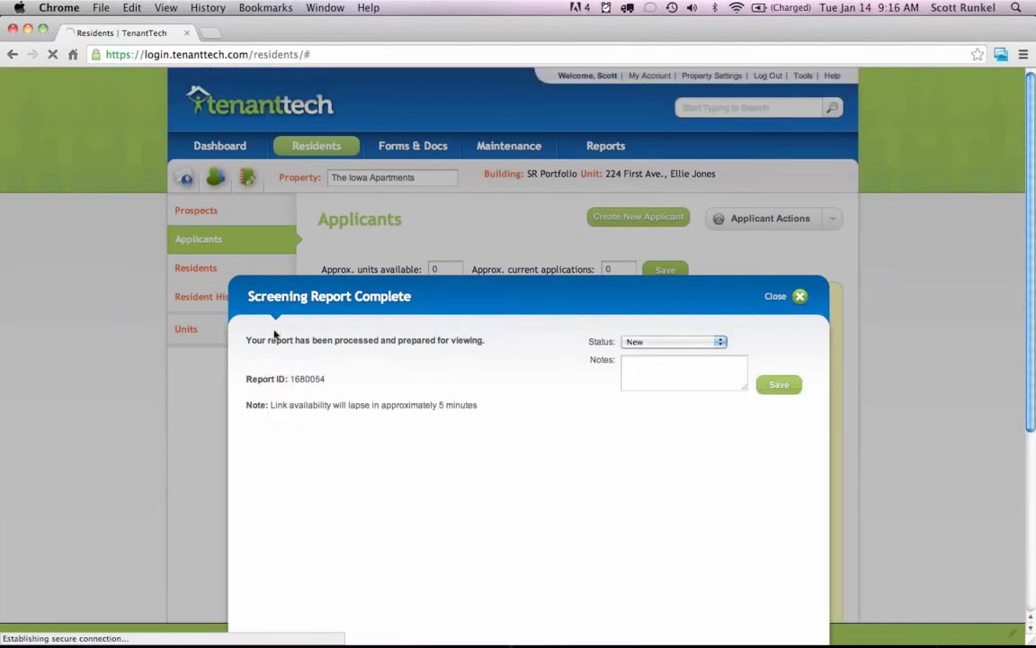
scroll(853, 379, "down", 5)
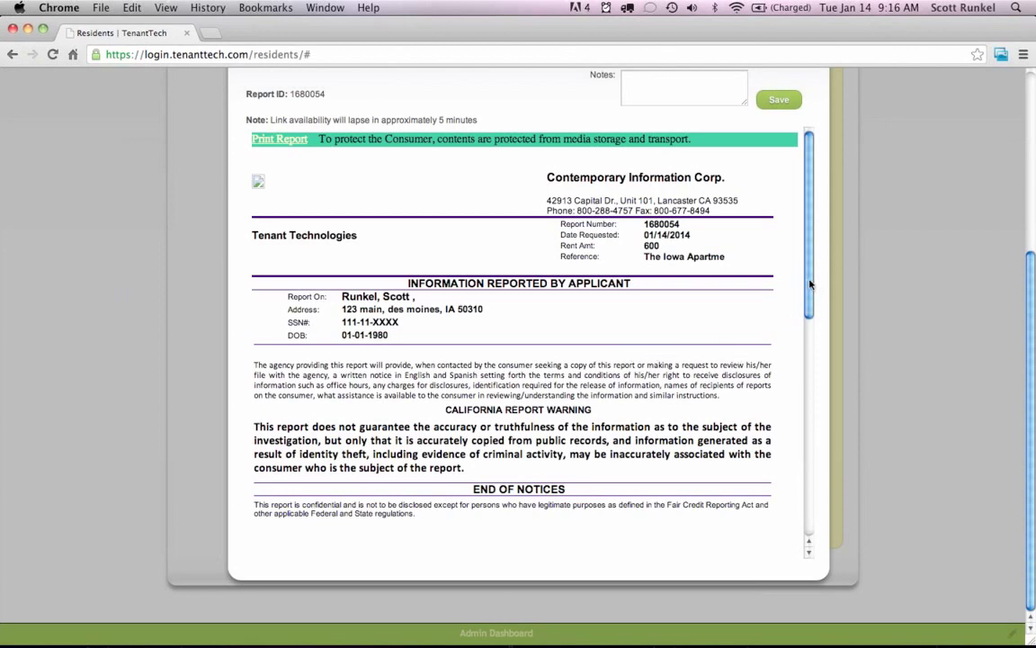
left_click_drag(809, 285, 813, 514)
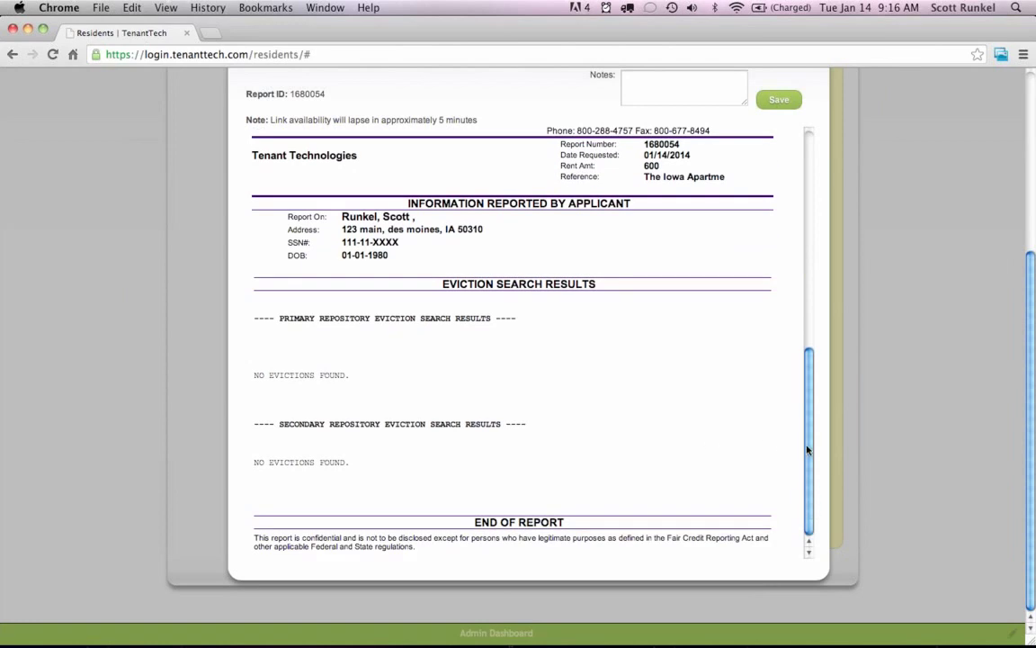
left_click_drag(808, 449, 872, 319)
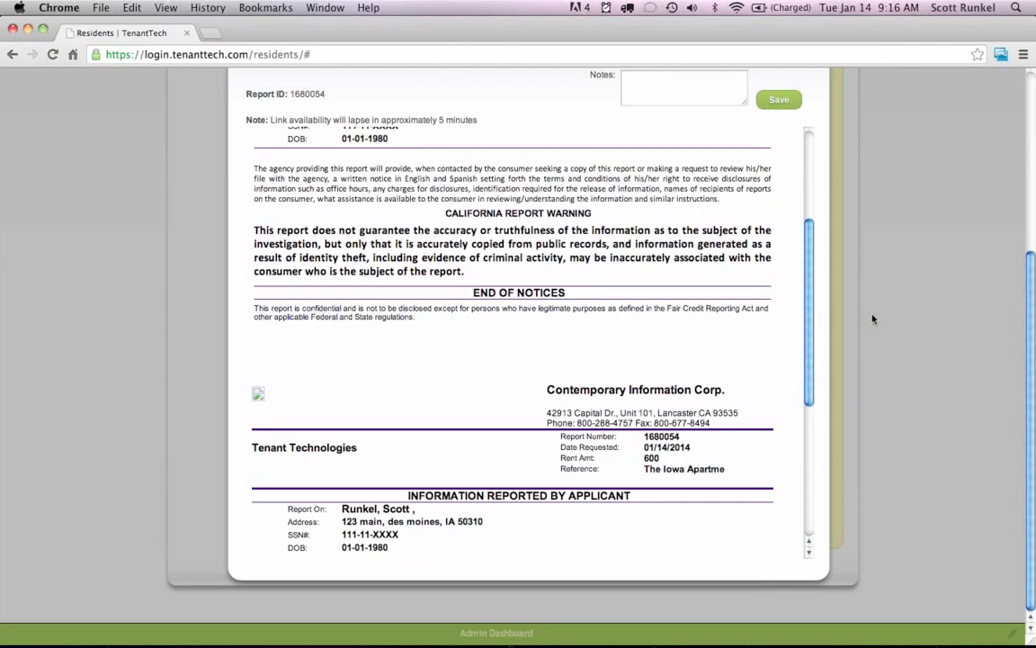
scroll(871, 318, "up", 3)
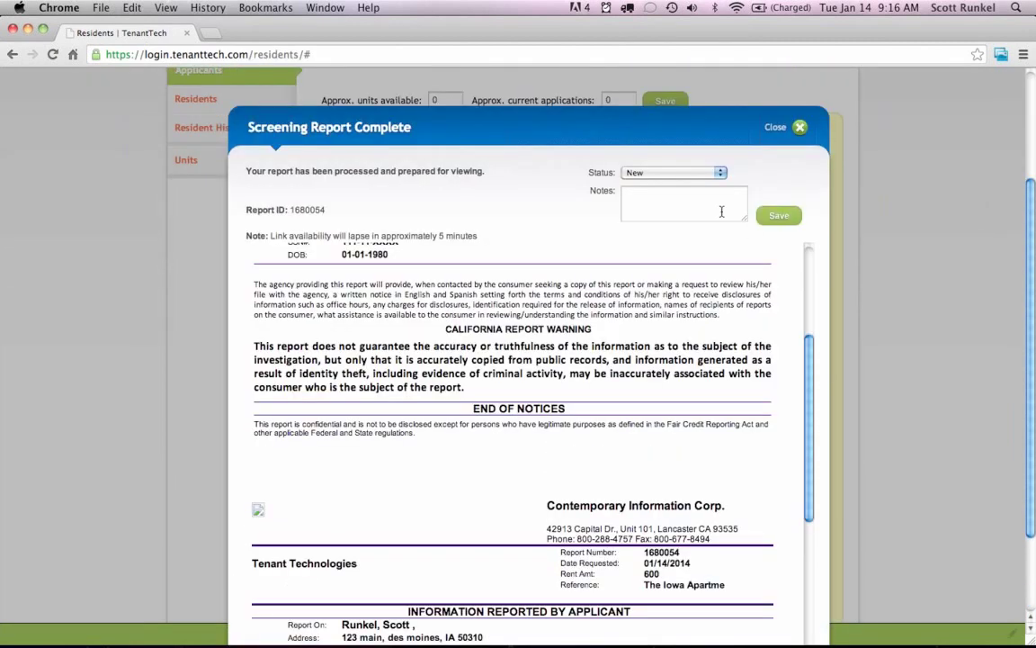
left_click(657, 172)
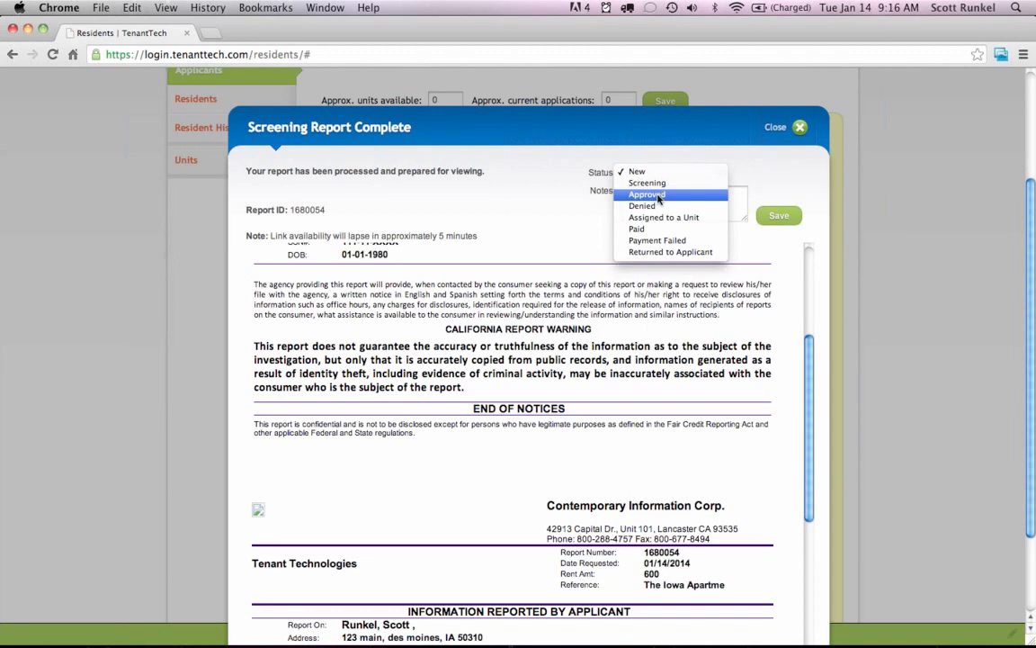
Save the screening status as Approved, confirm the alert, and close the report.
left_click(659, 195)
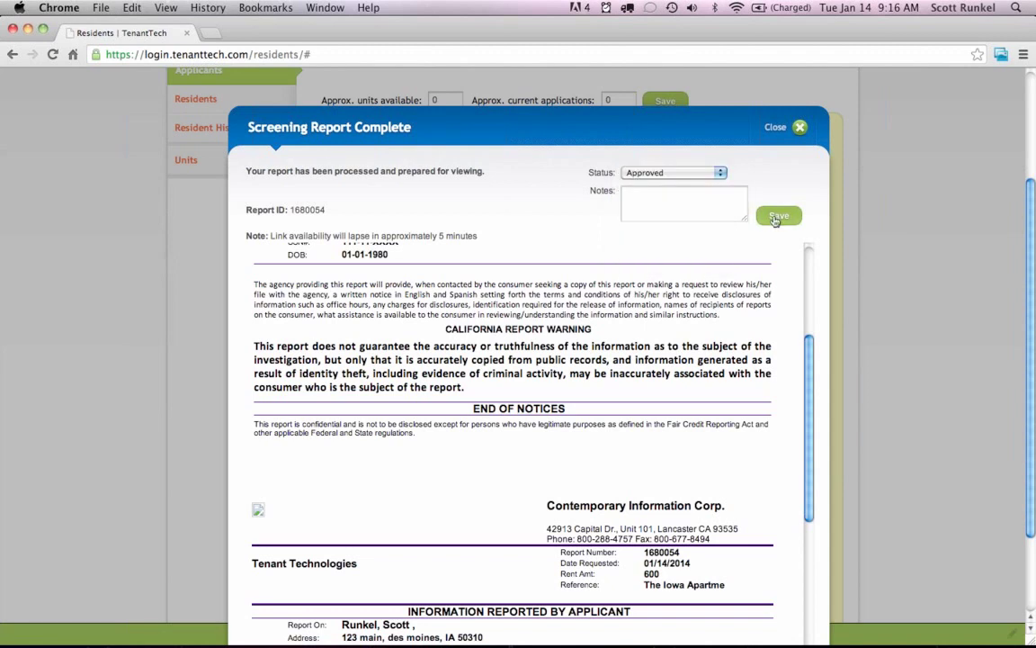
left_click(778, 217)
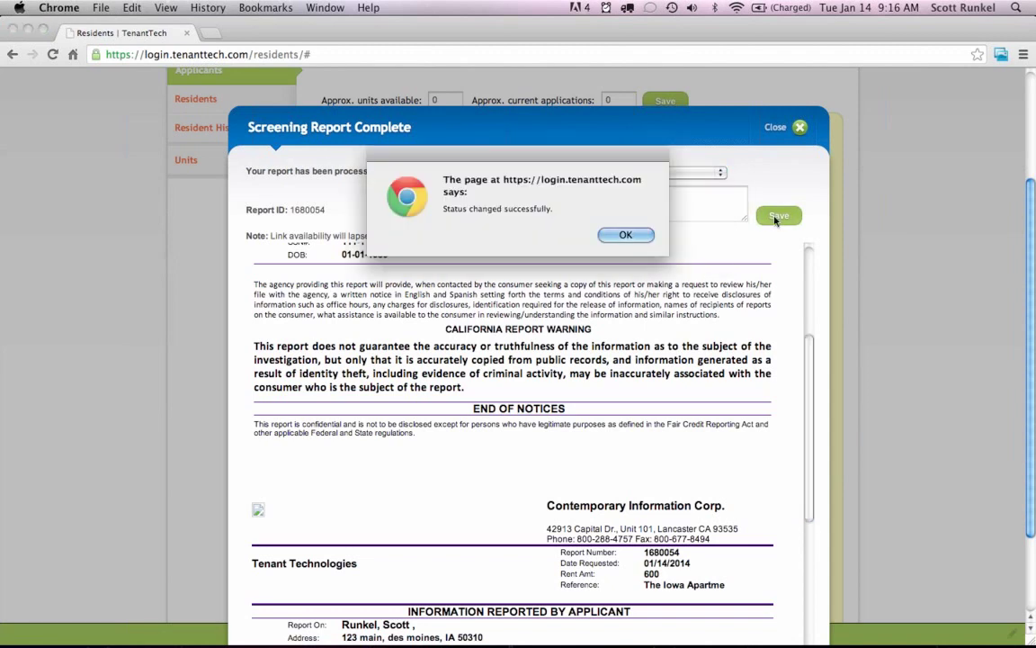
left_click(621, 234)
left_click(774, 128)
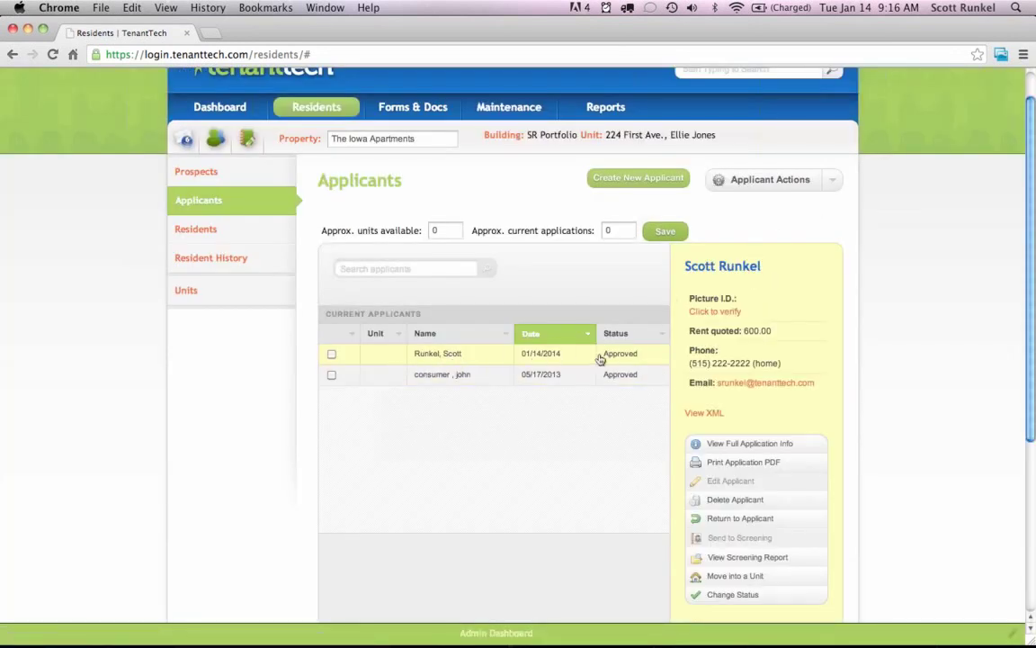
scroll(881, 320, "down", 2)
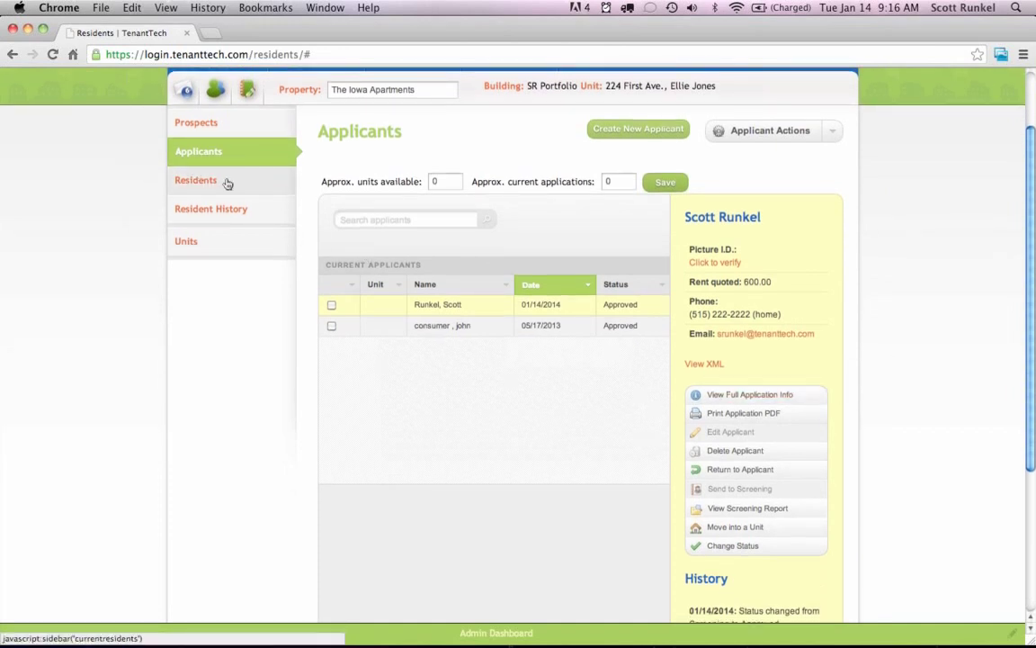
scroll(478, 397, "up", 2)
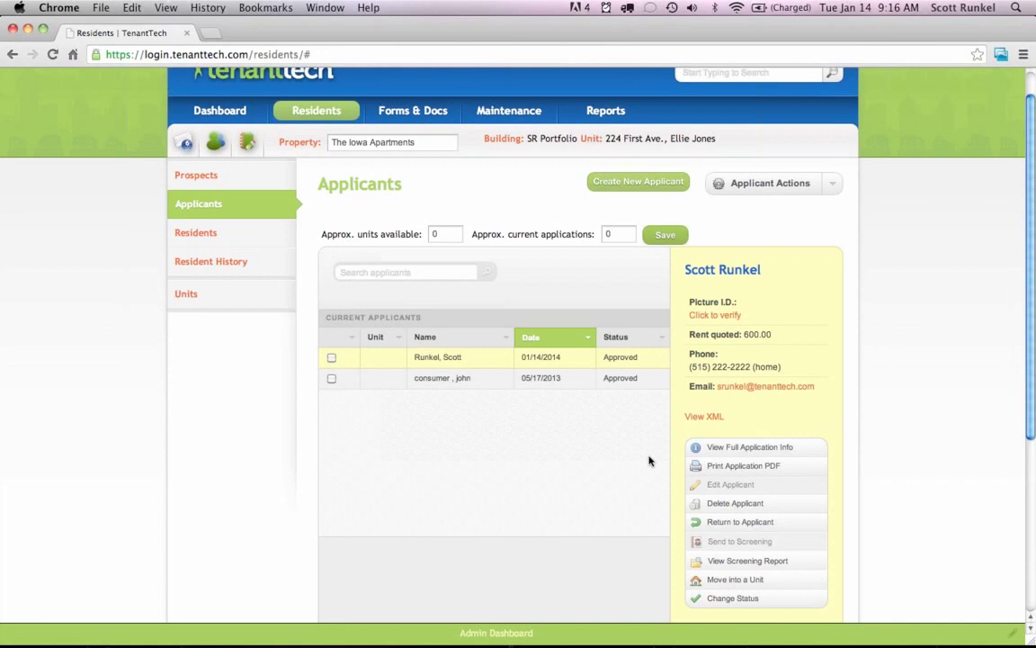
Choose the vacant Duplex A unit in JS Portfolio and add the applicant as its resident.
left_click(733, 582)
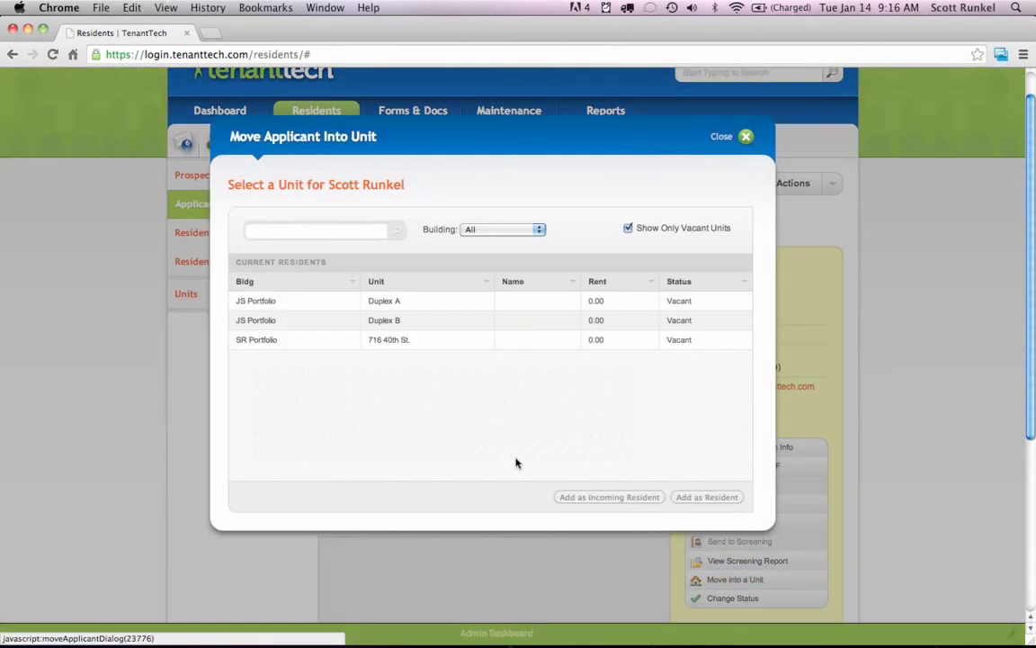
left_click(389, 303)
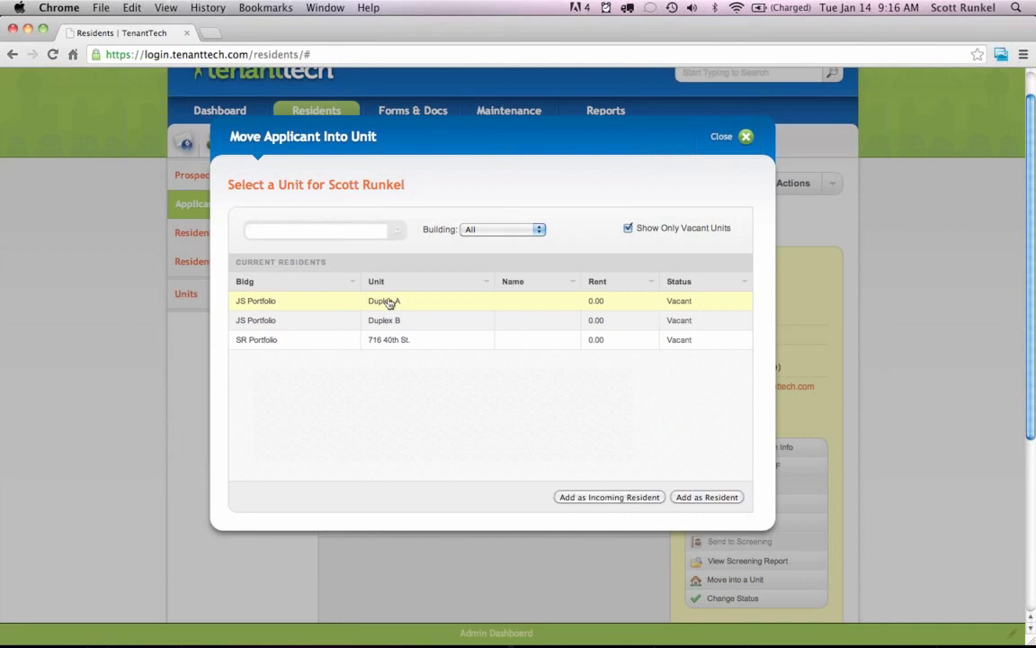
left_click(655, 230)
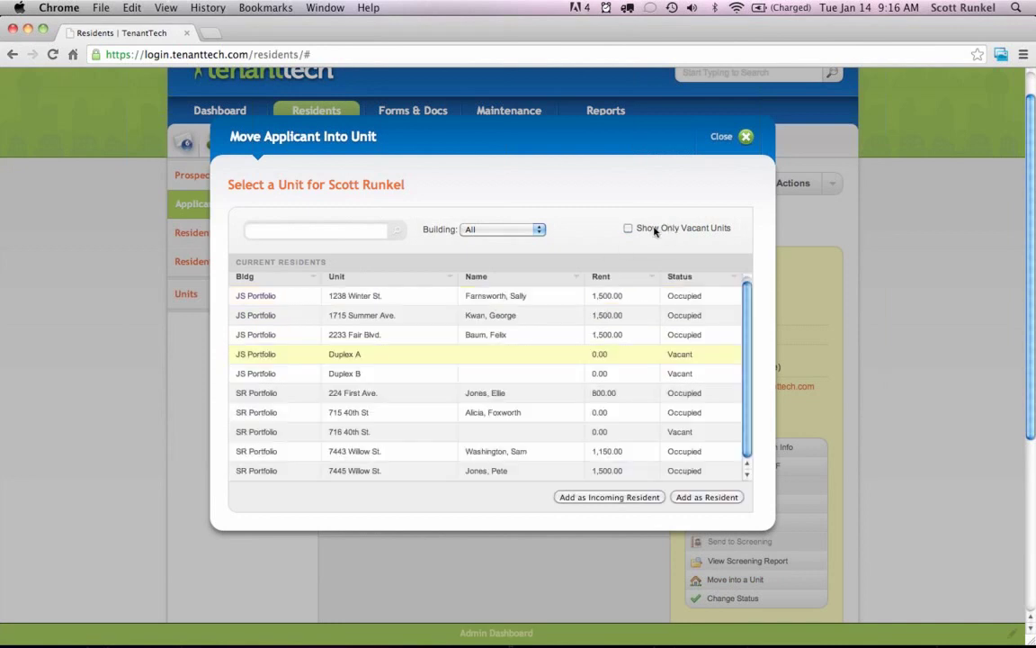
left_click(655, 231)
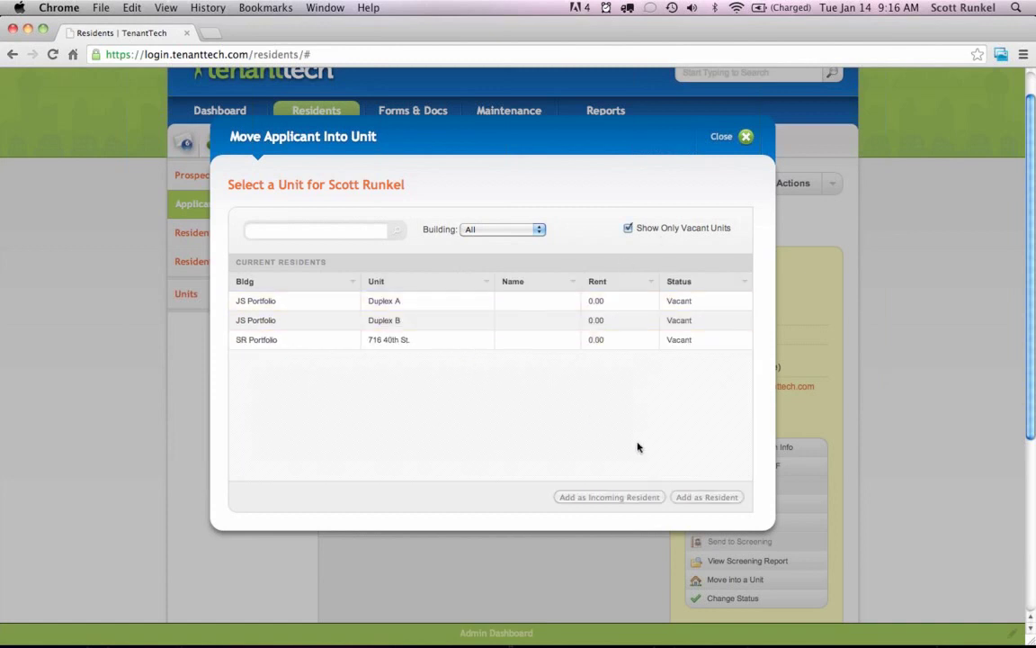
left_click(386, 321)
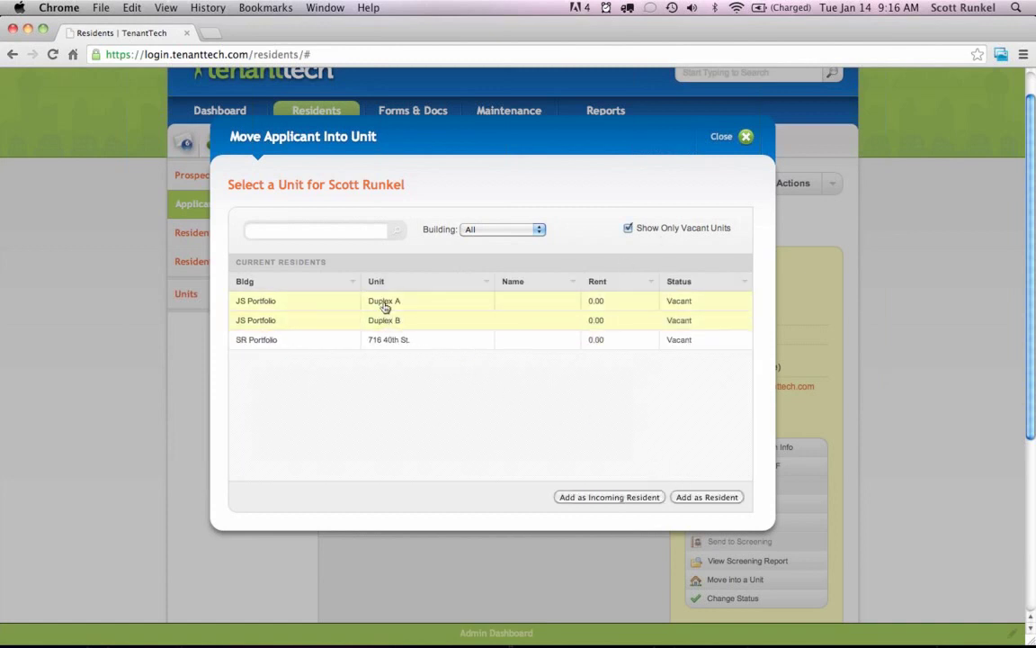
left_click(385, 301)
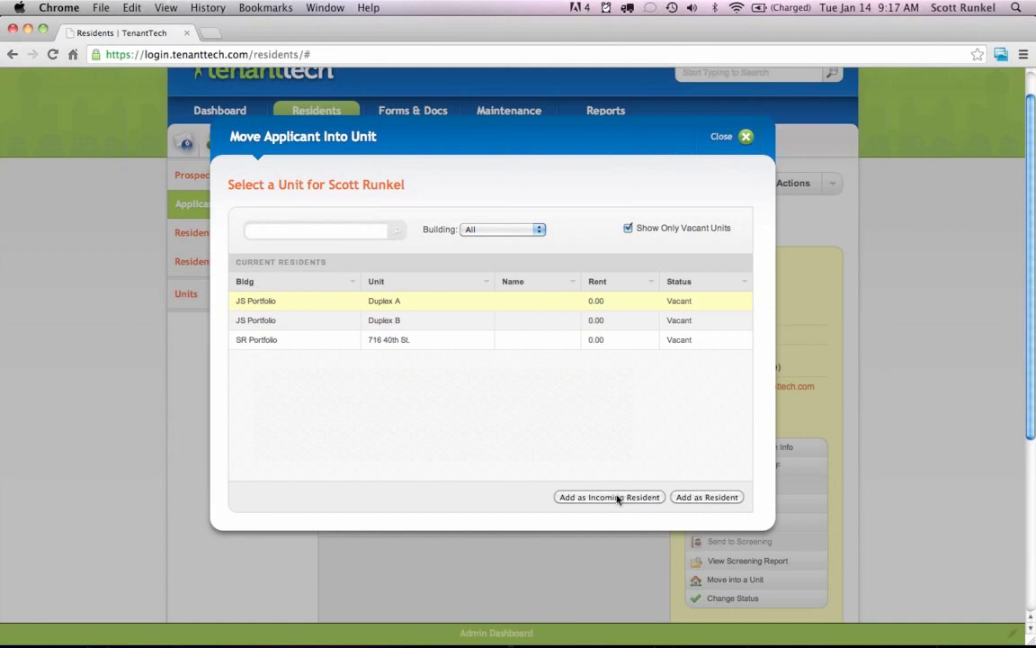
left_click(701, 498)
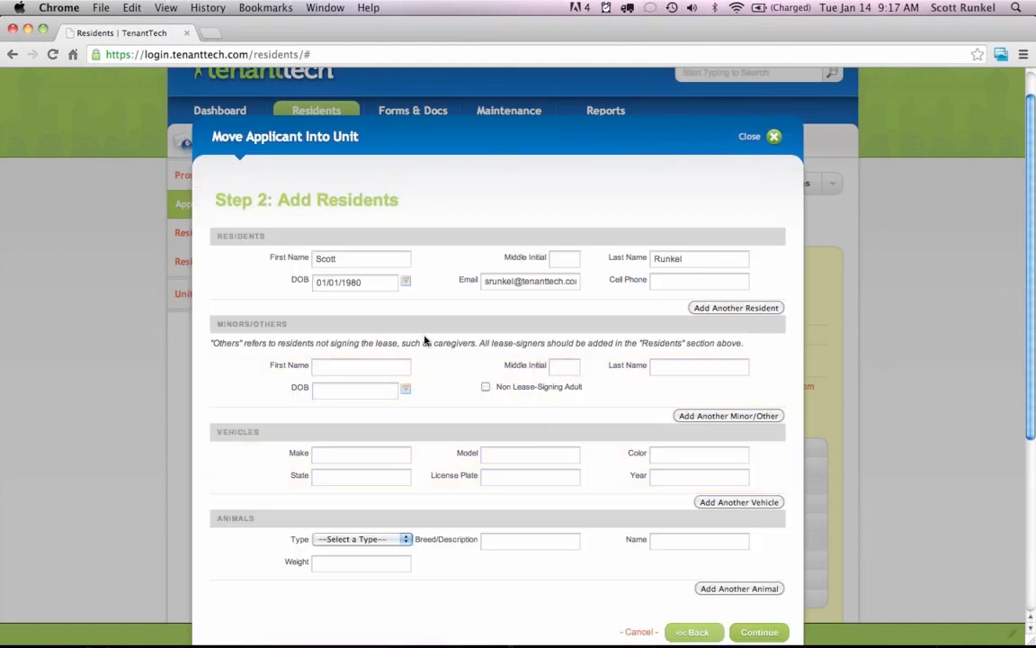
Discard an extra resident row and continue to Step 3: Select Forms.
left_click(720, 308)
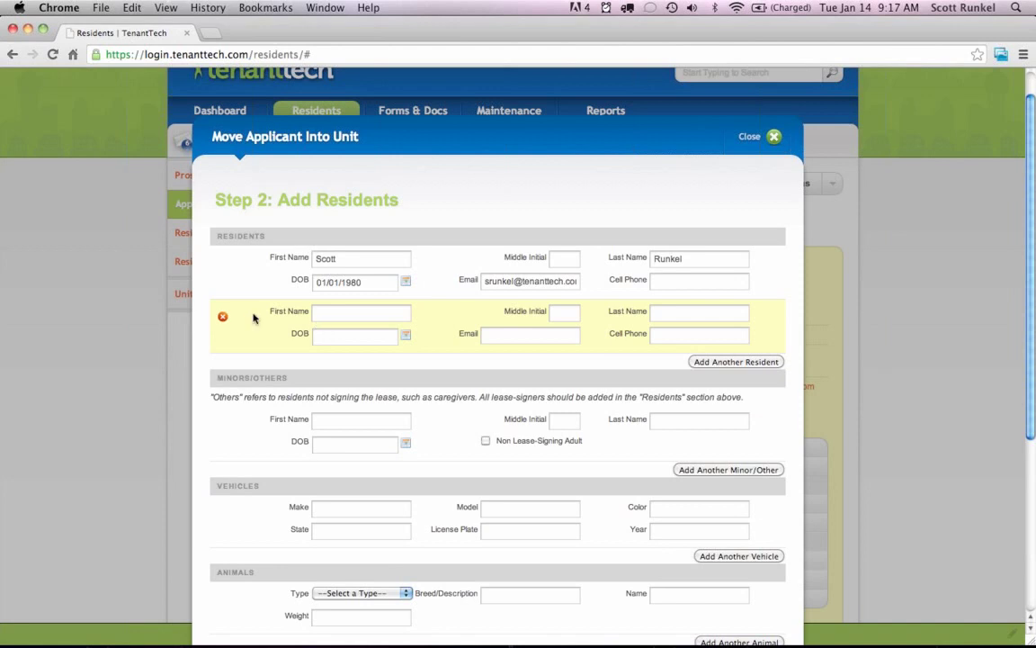
left_click(223, 320)
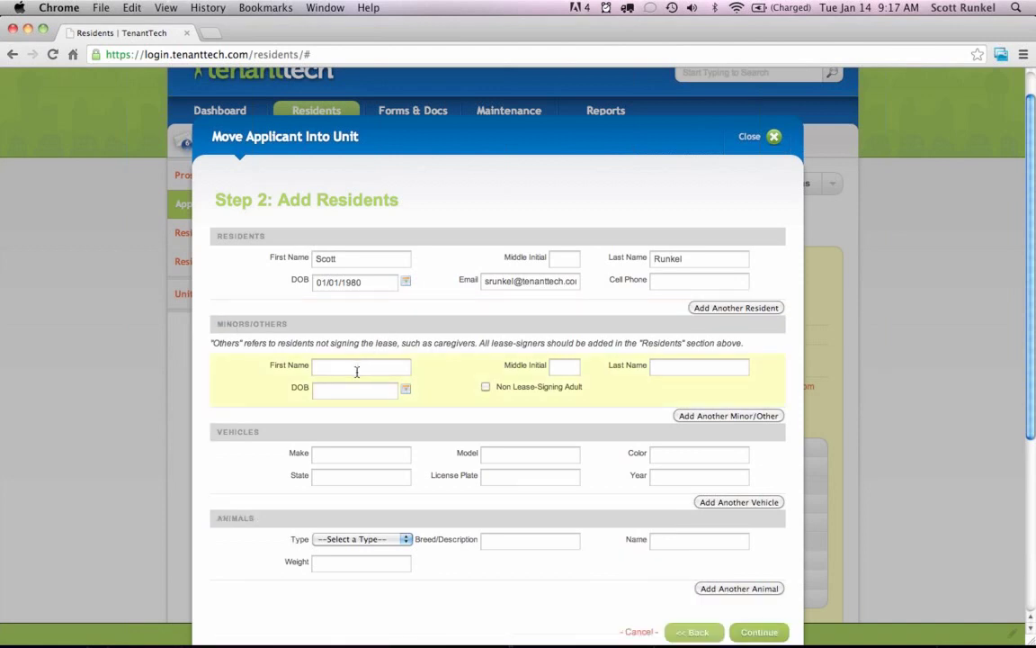
scroll(450, 386, "down", 3)
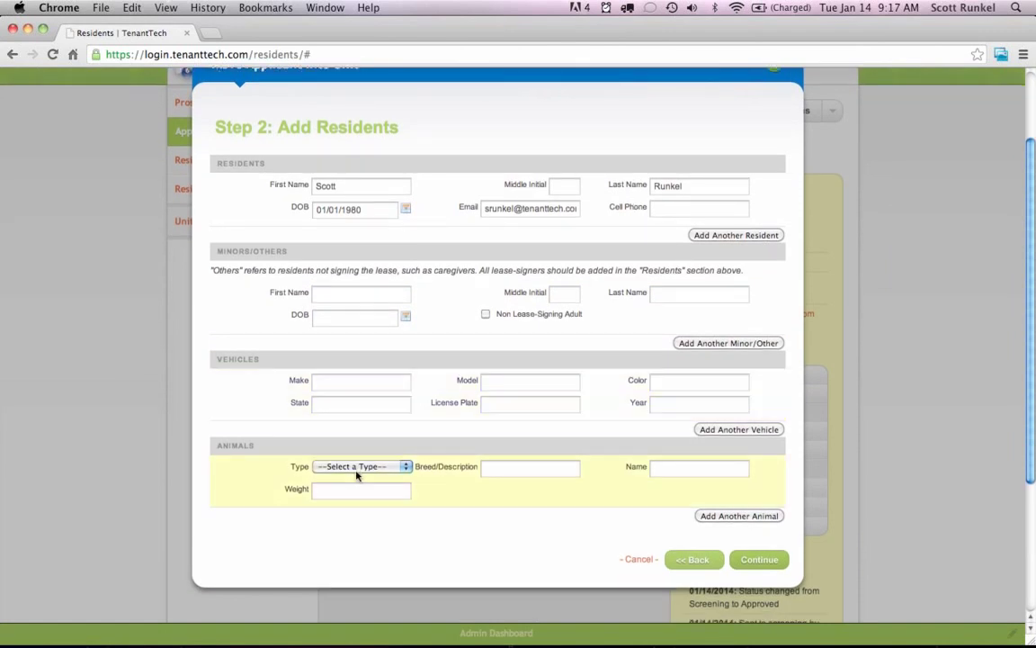
left_click(751, 560)
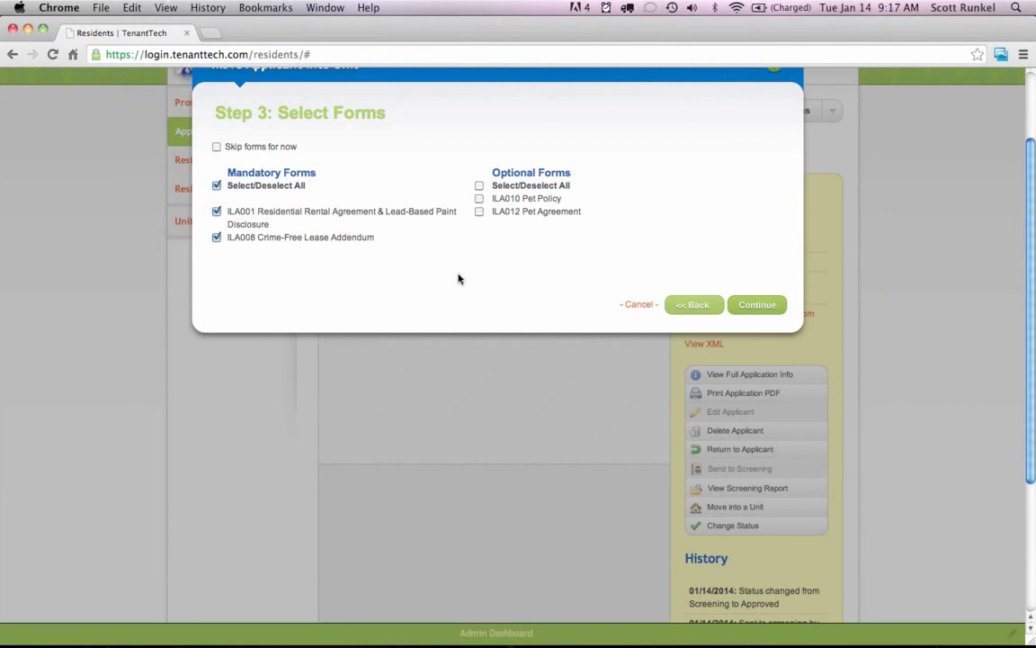
Add the optional ILA012 Pet Agreement and proceed to the Duplex A move-in confirmation.
scroll(486, 282, "up", 1)
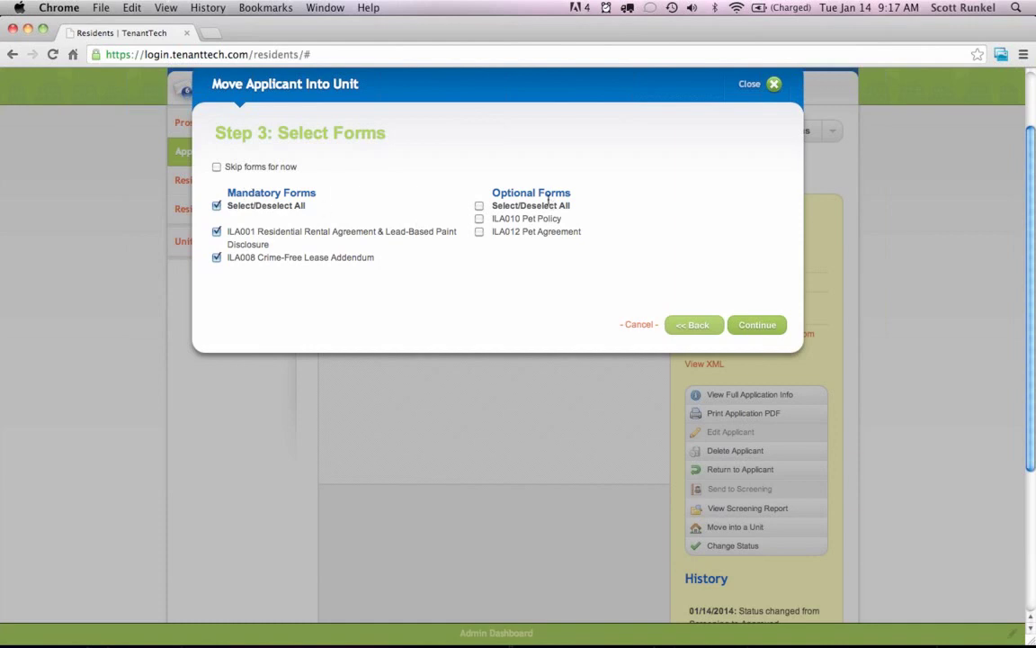
left_click(480, 232)
left_click(745, 324)
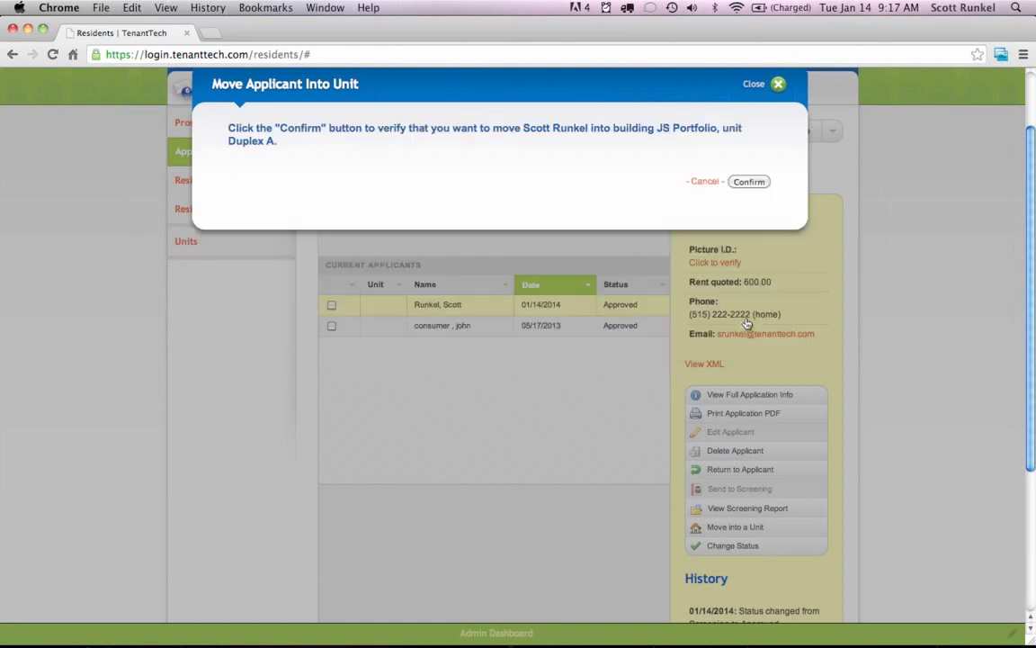
Confirm moving the applicant into Duplex A and scroll down to the Pet Agreement.
left_click(746, 184)
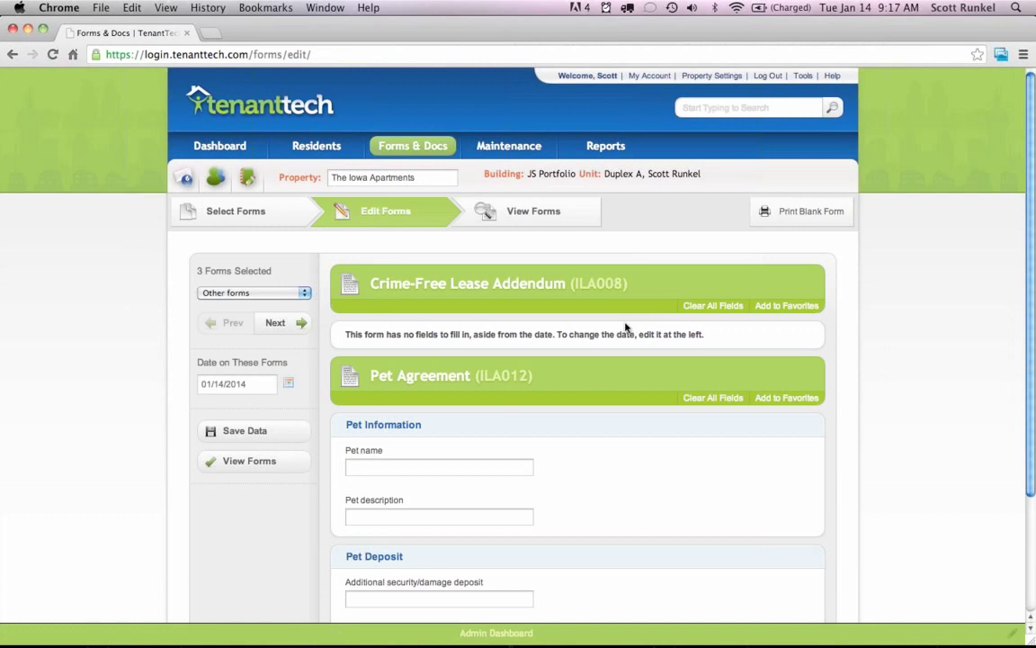
scroll(632, 328, "down", 2)
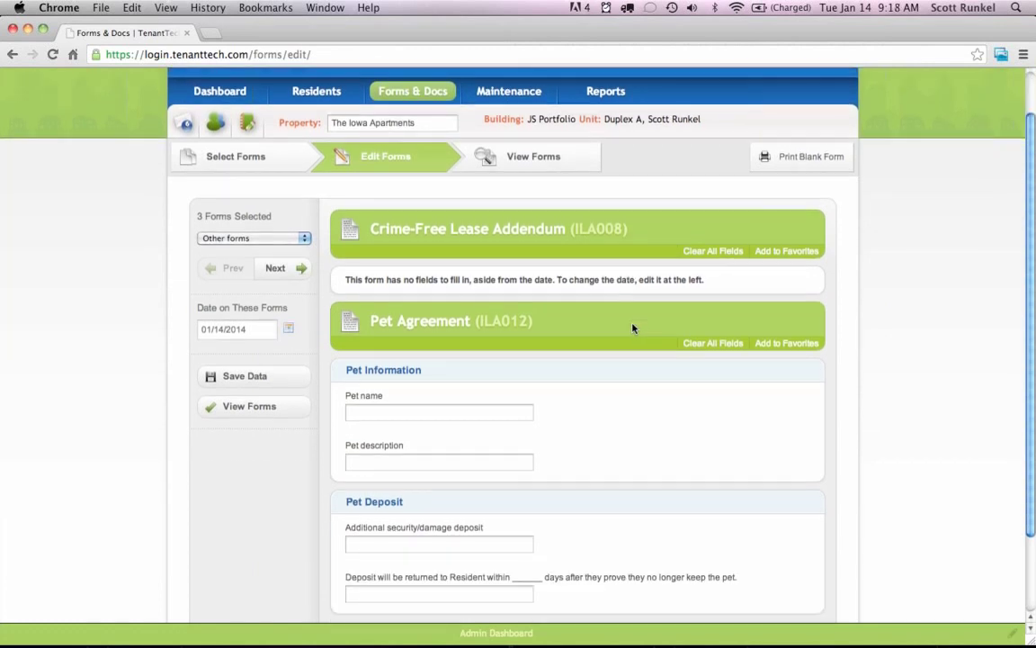
scroll(633, 329, "down", 2)
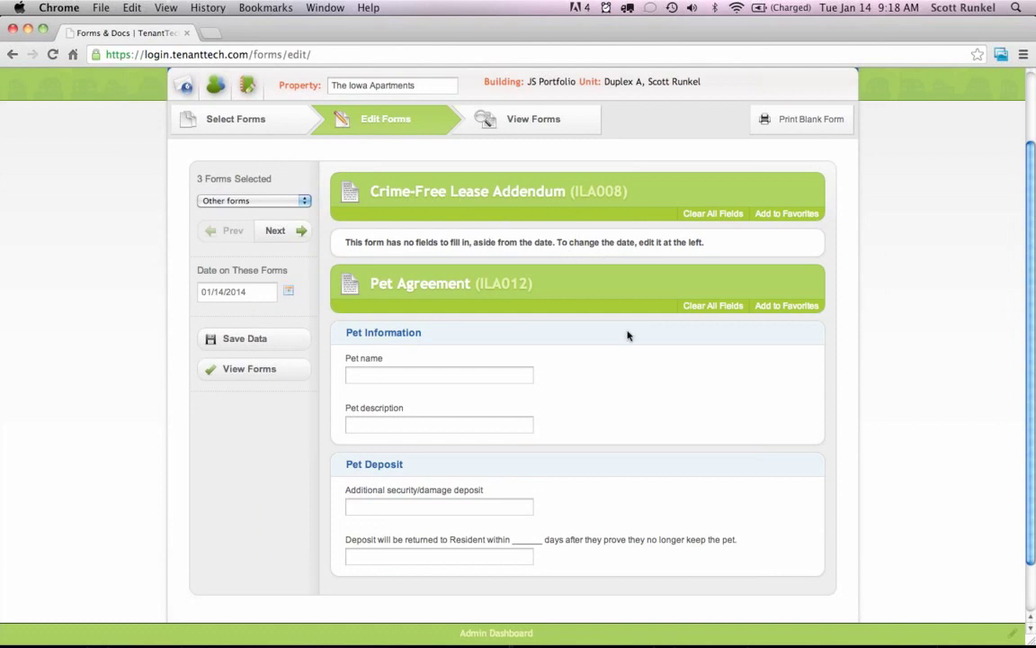
scroll(626, 333, "down", 3)
Enter pet Johnny, described as Dog 25 lbs, with a 250.00 deposit returned within 10 days.
left_click(428, 322)
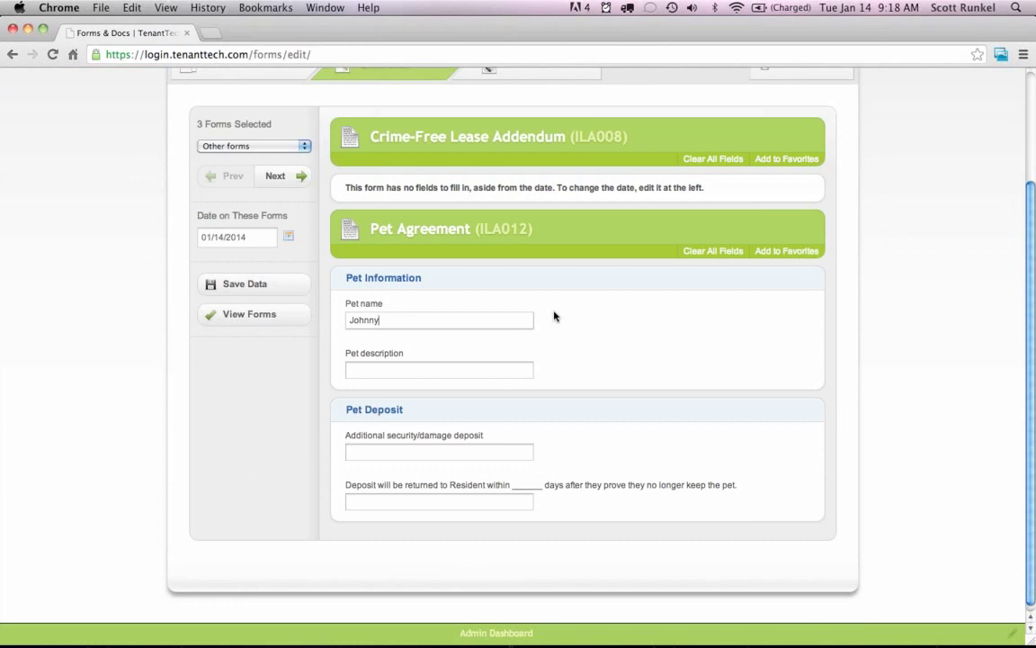
key("Tab")
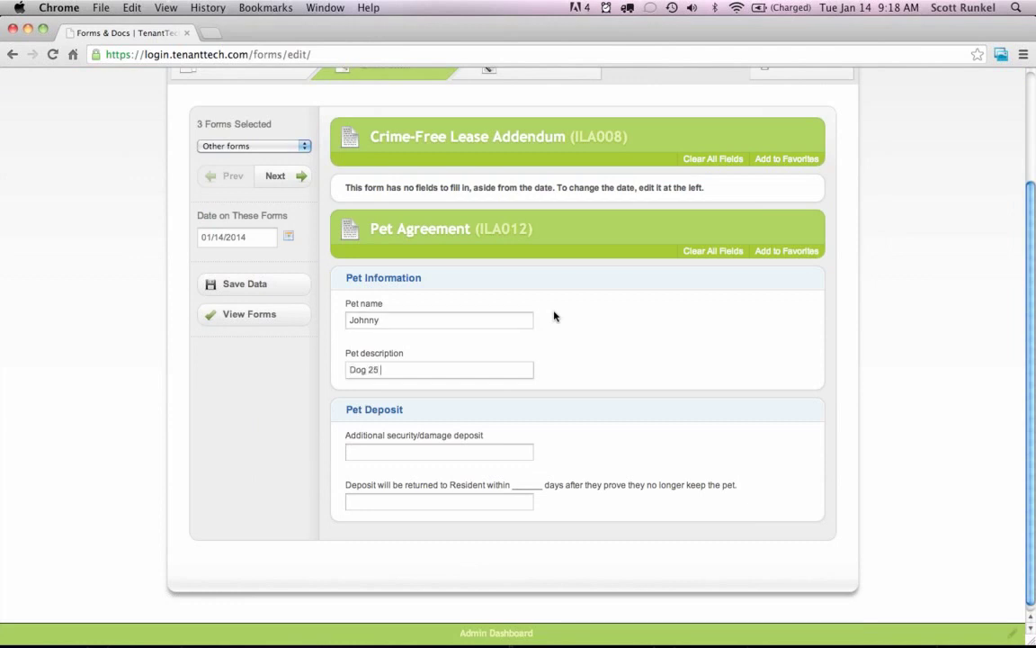
type("Dog 25 lbs")
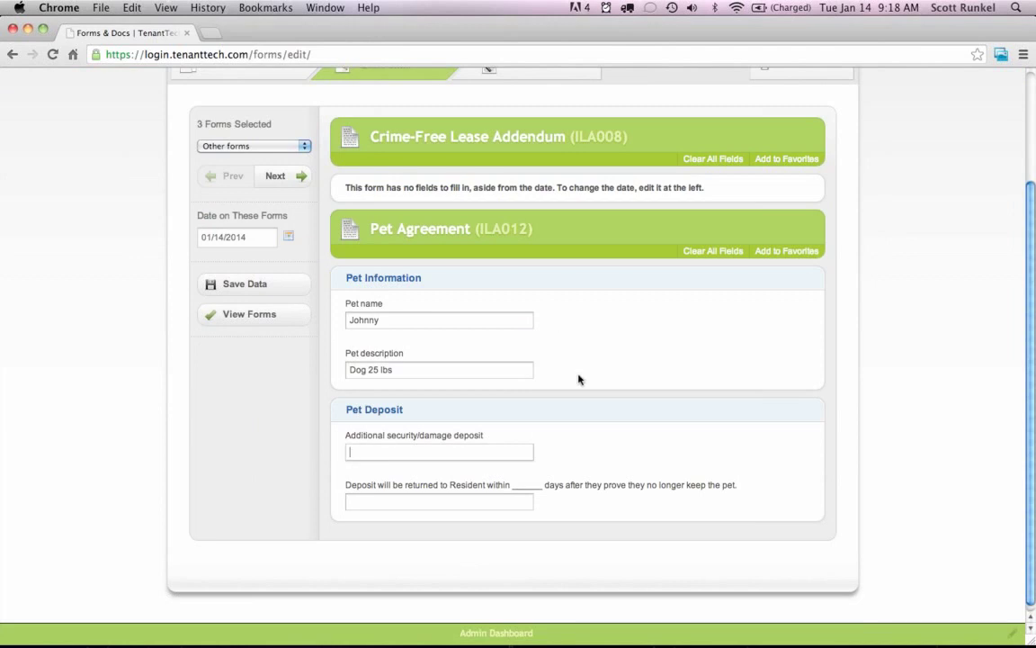
type("20")
key("BackSpace")
key("BackSpace")
type("25")
key("Tab")
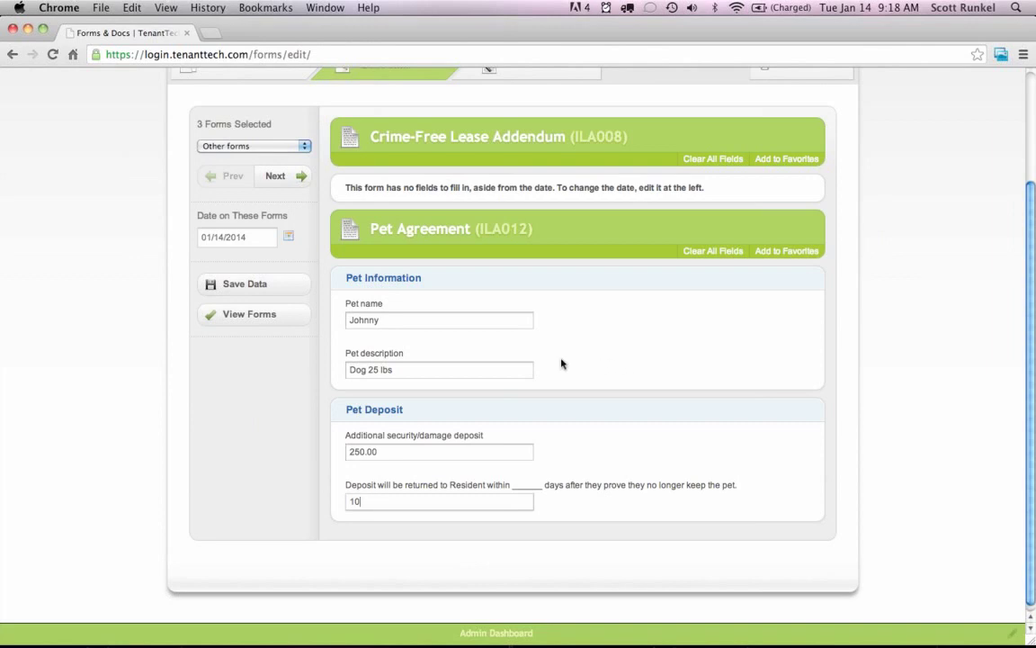
On the Residential Rental Agreement, enter agreement date 1/14/2014 and select Single Family Dwelling.
left_click(272, 177)
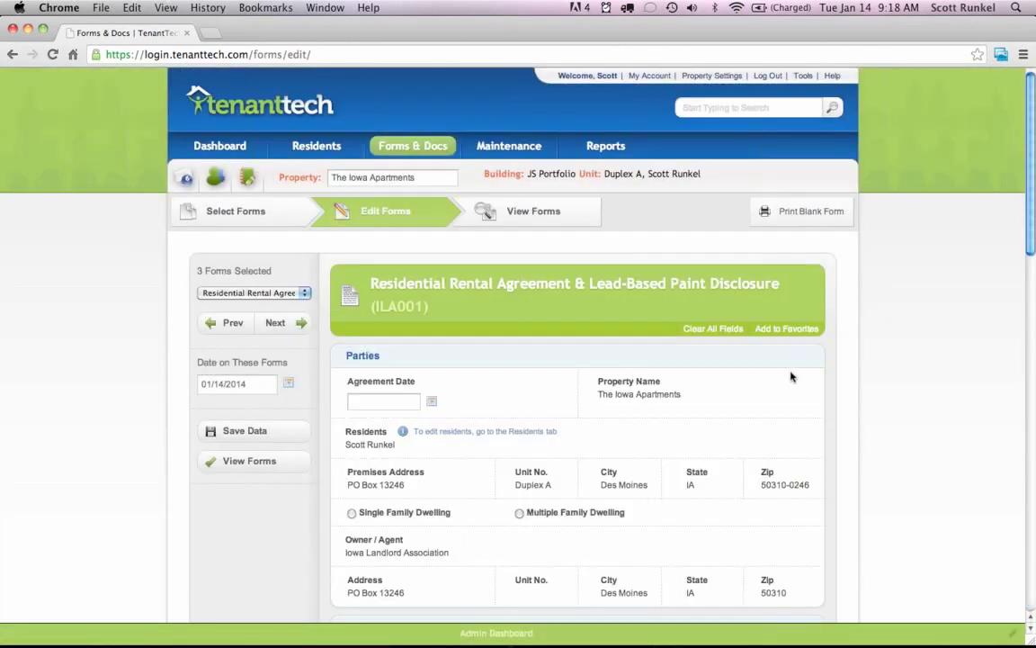
scroll(835, 376, "down", 3)
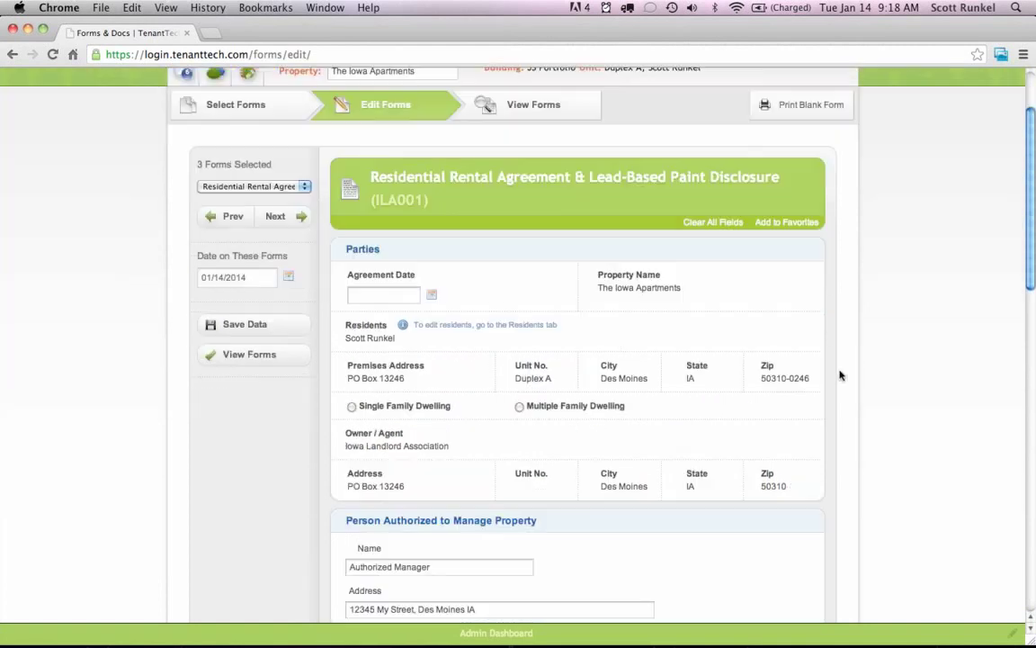
scroll(838, 342, "down", 2)
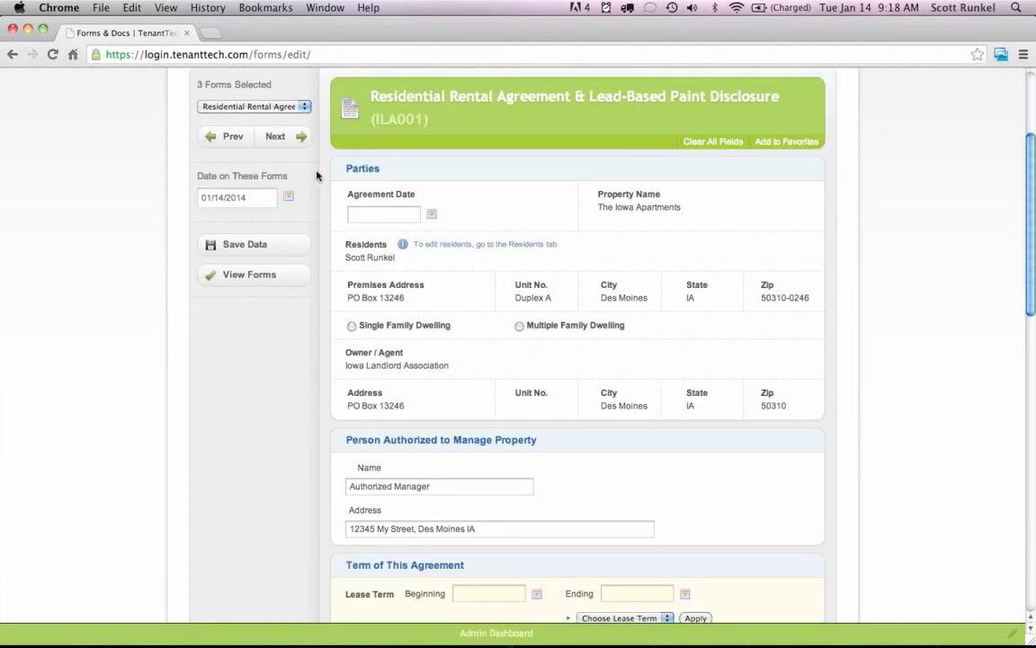
left_click(360, 219)
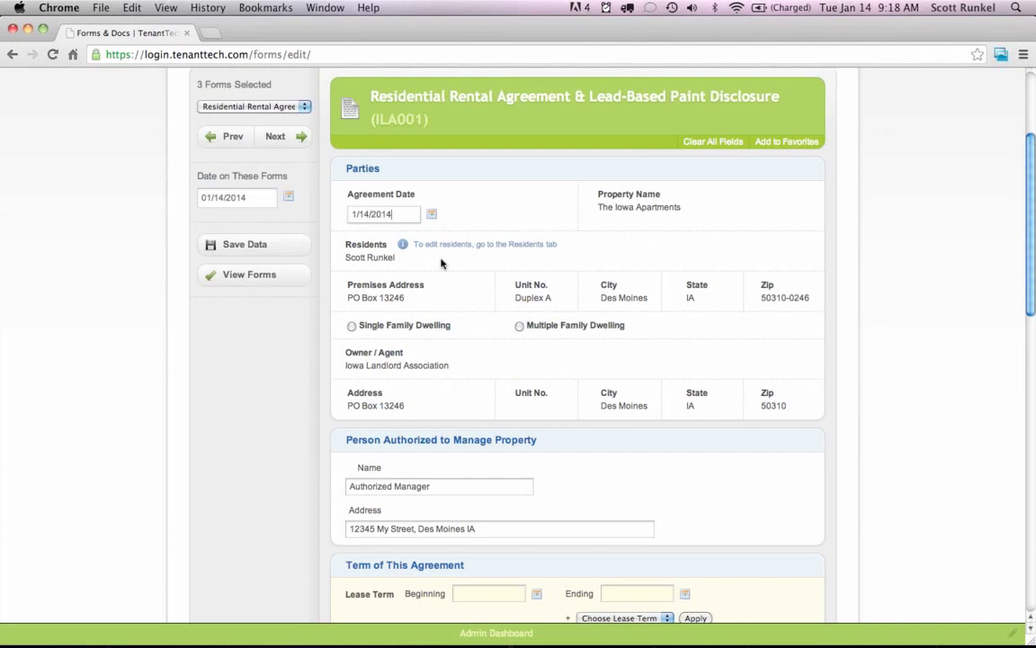
left_click(362, 326)
scroll(504, 294, "down", 8)
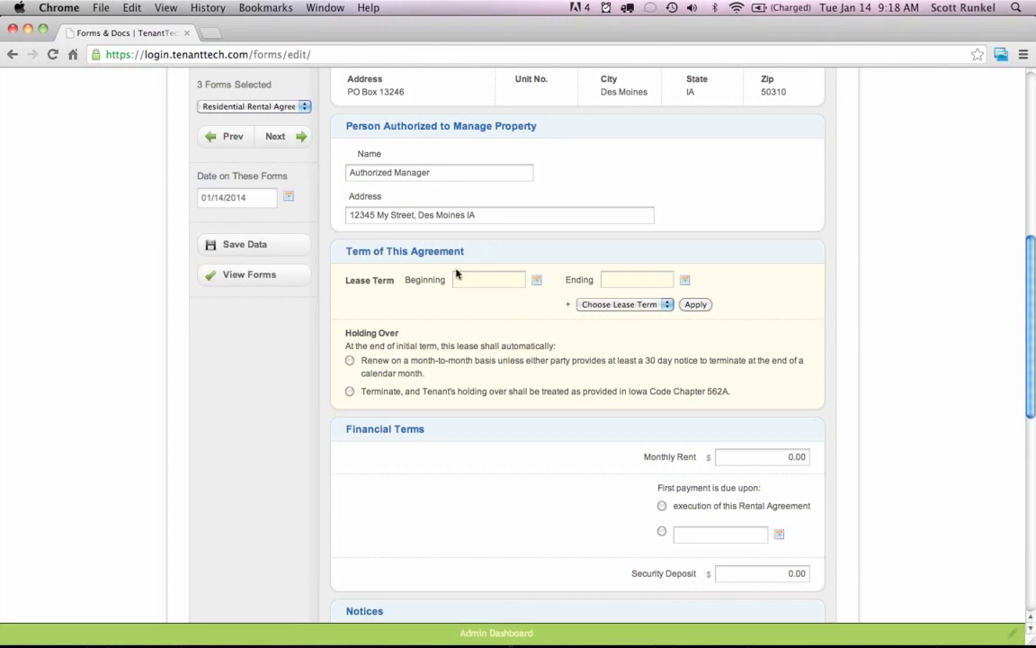
Set a 12-month lease starting 01/15/2014 that renews month-to-month.
left_click(537, 282)
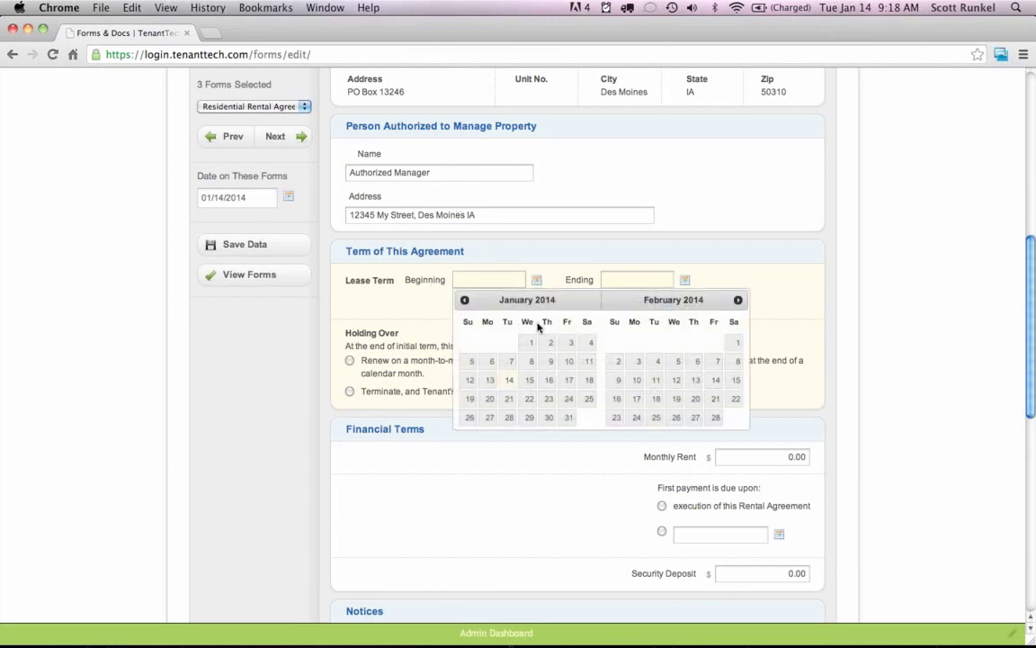
left_click(528, 382)
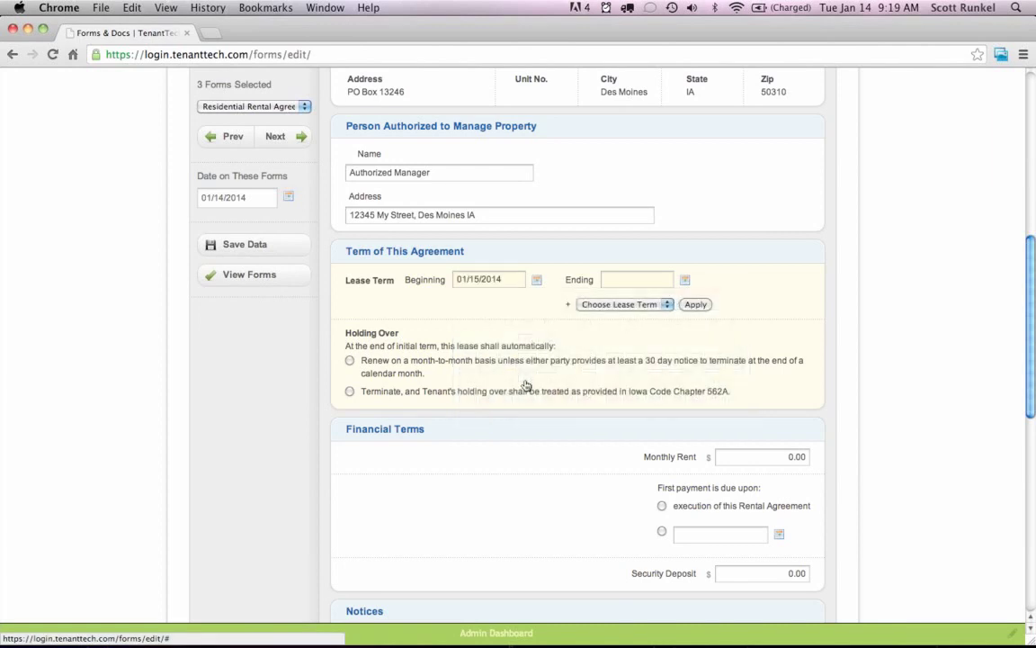
left_click(612, 307)
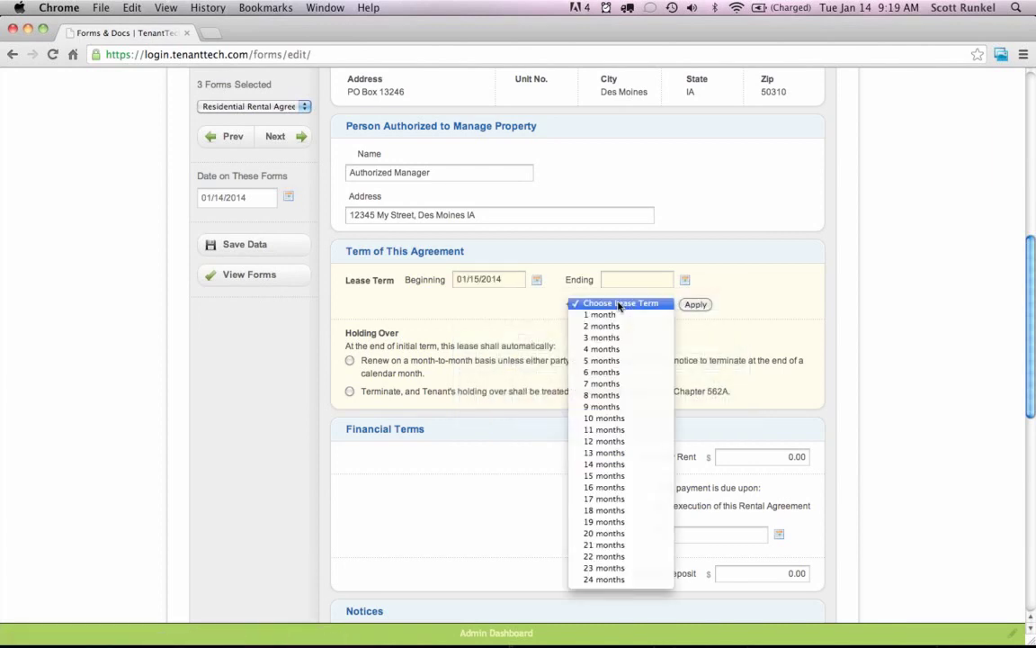
left_click(605, 441)
left_click(694, 305)
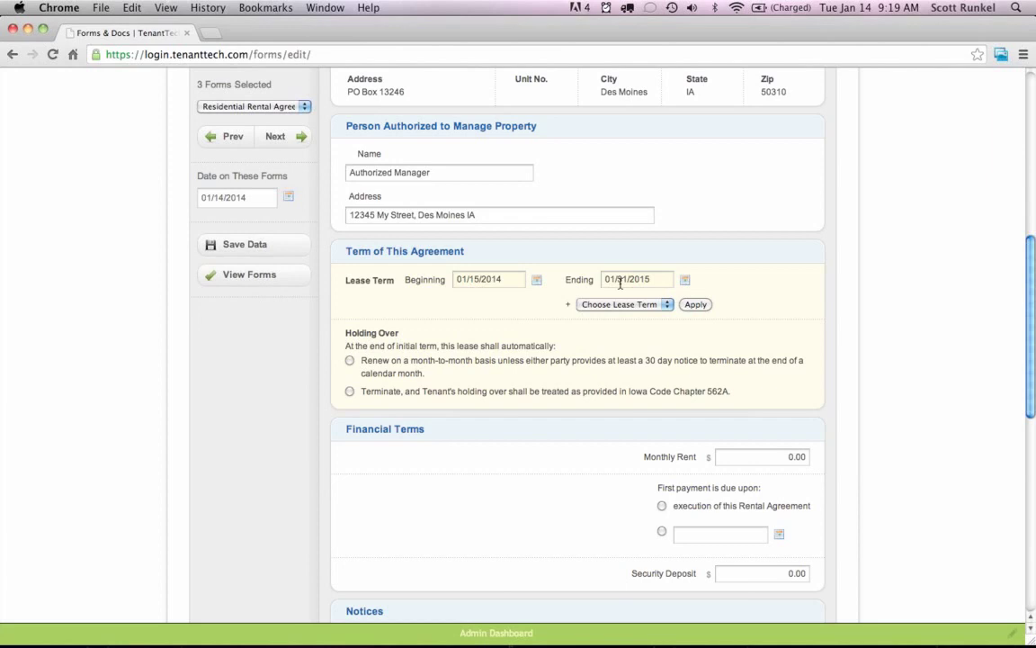
left_click(350, 361)
Enter 600.00 monthly rent, first payment due on execution, and a 600.00 security deposit.
scroll(772, 342, "down", 1)
scroll(772, 342, "down", 5)
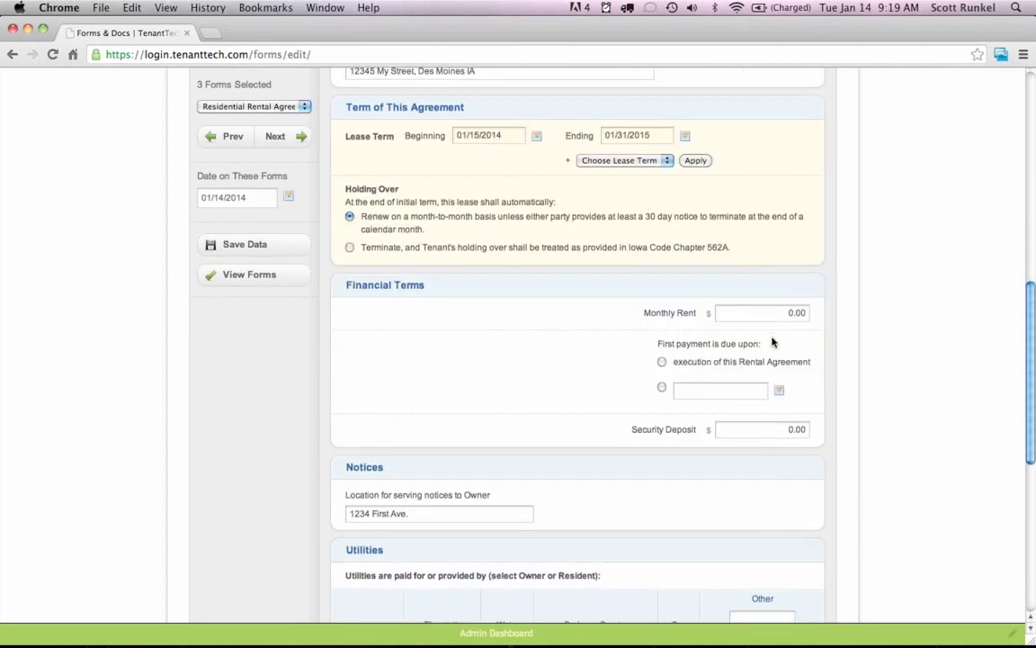
left_click(777, 261)
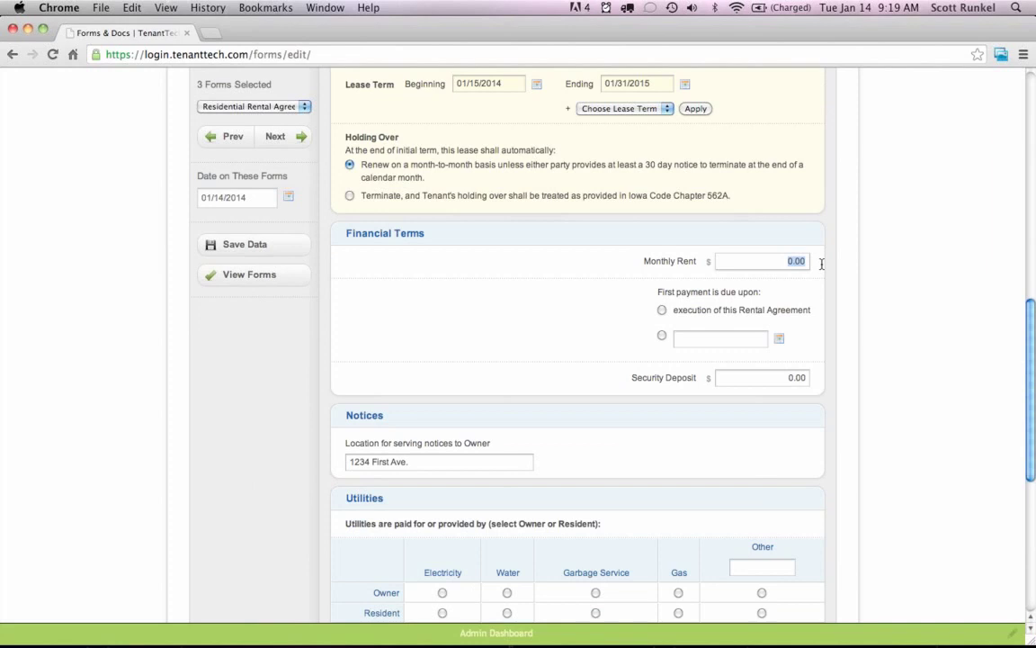
type("600")
key("Tab")
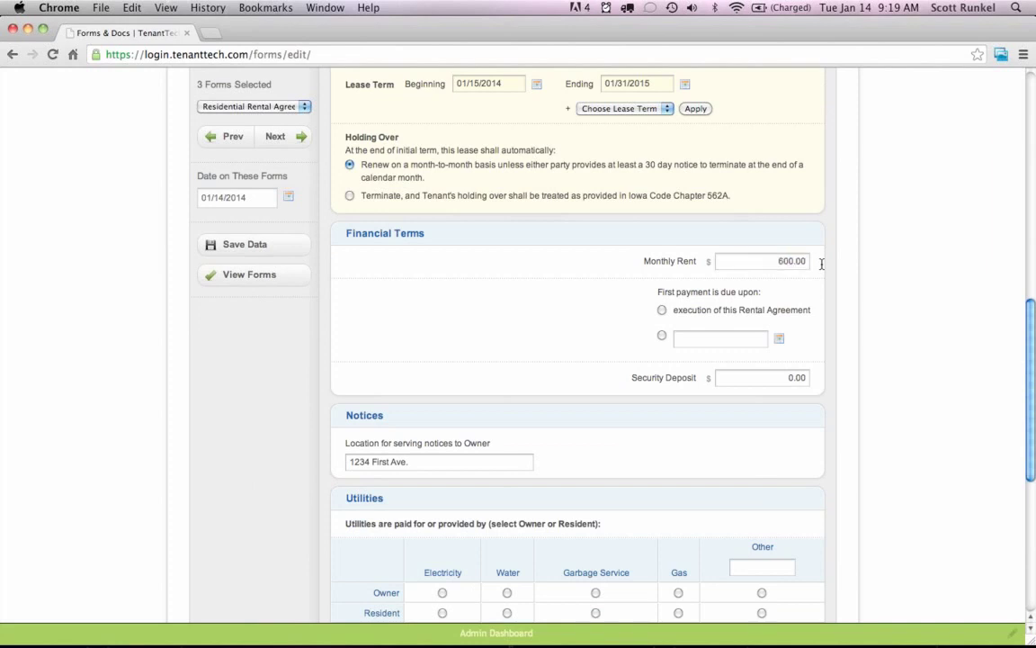
left_click(662, 311)
scroll(828, 311, "down", 2)
left_click(797, 284)
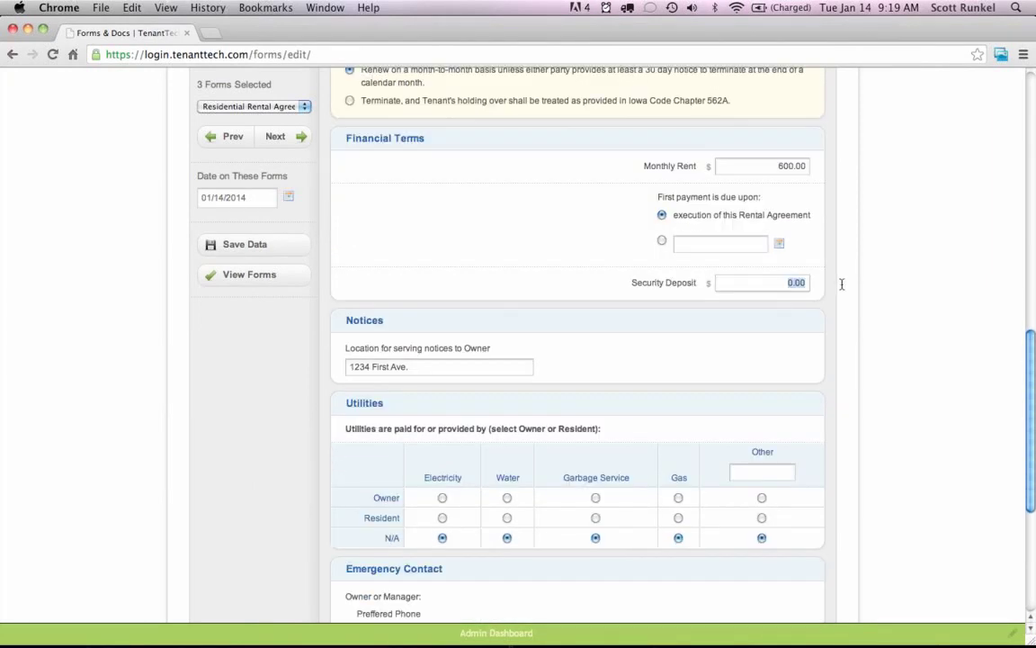
type("600")
key("Tab")
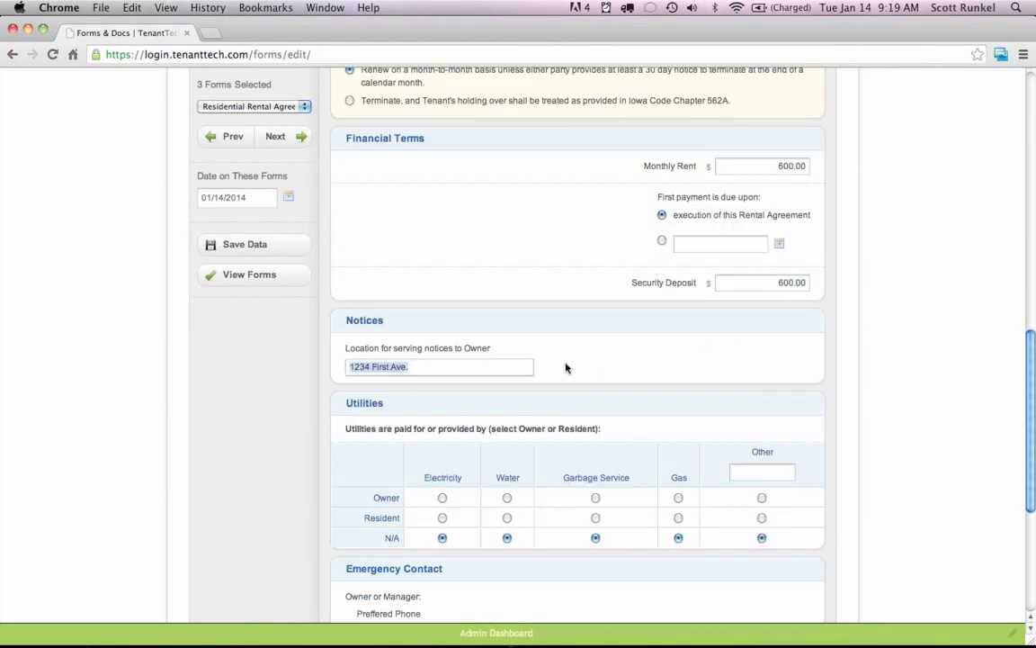
Make electricity, water, garbage and gas paid by the resident.
scroll(583, 261, "down", 5)
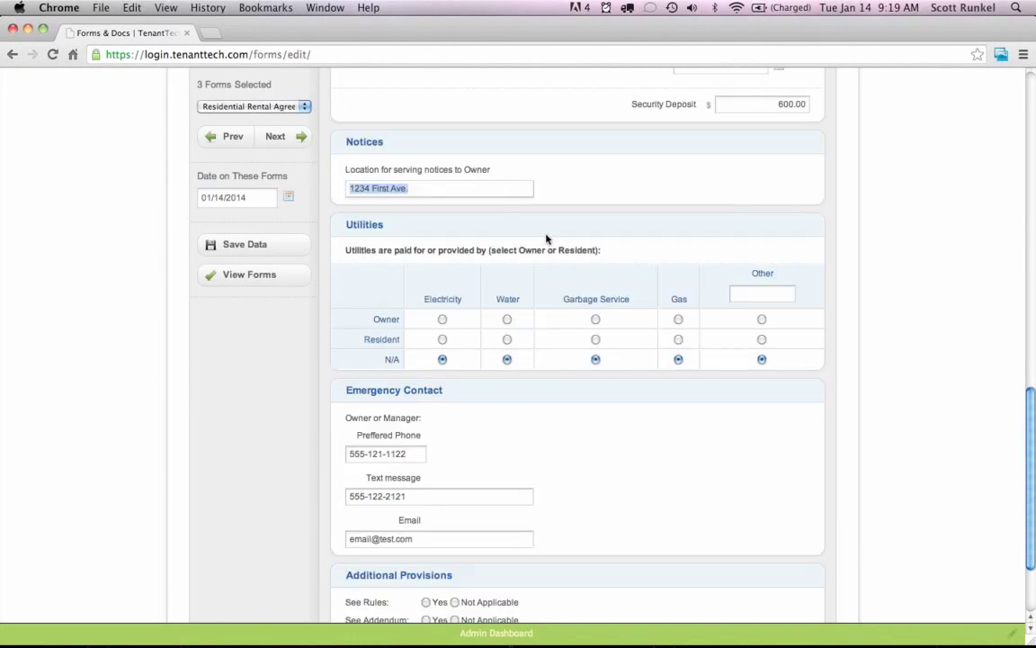
scroll(546, 238, "down", 2)
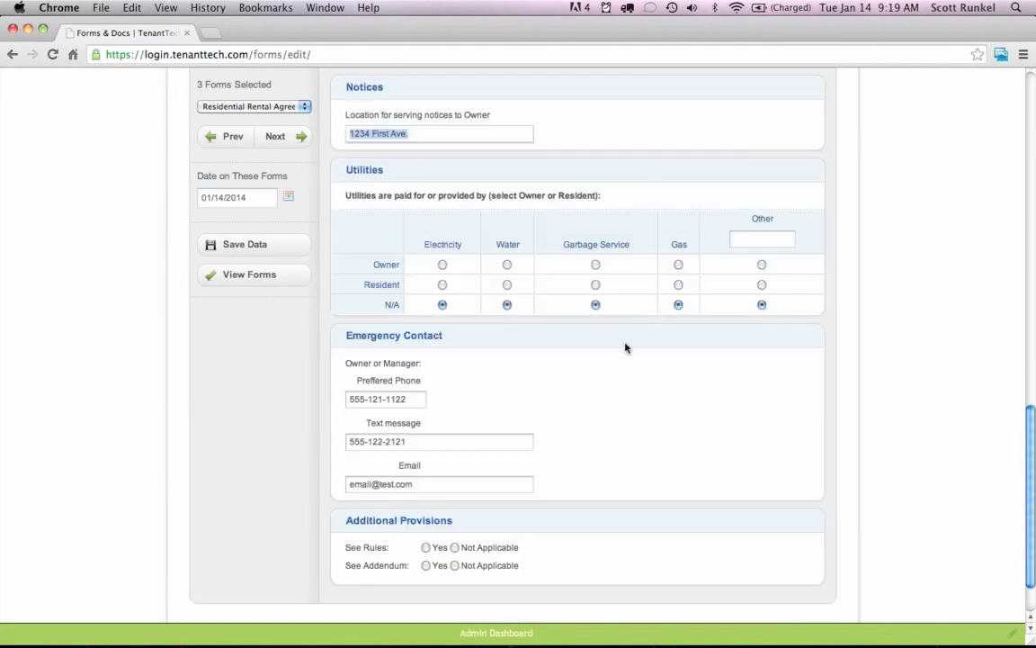
left_click(442, 284)
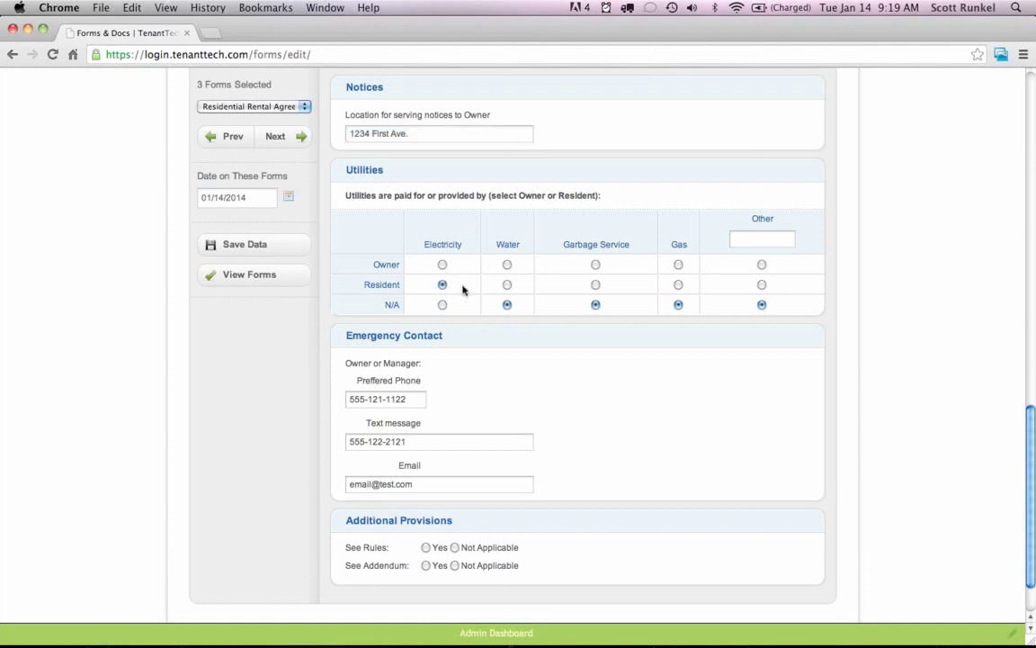
left_click(507, 284)
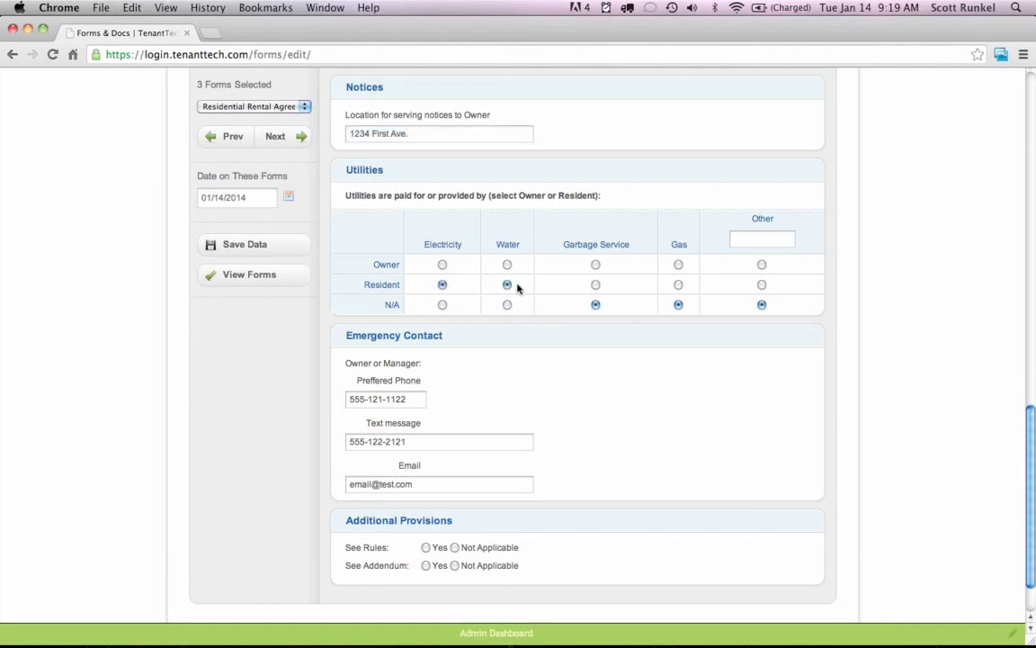
left_click(596, 284)
left_click(678, 285)
Mark See Rules and See Addendum as not applicable and preview the combined forms.
scroll(603, 369, "down", 2)
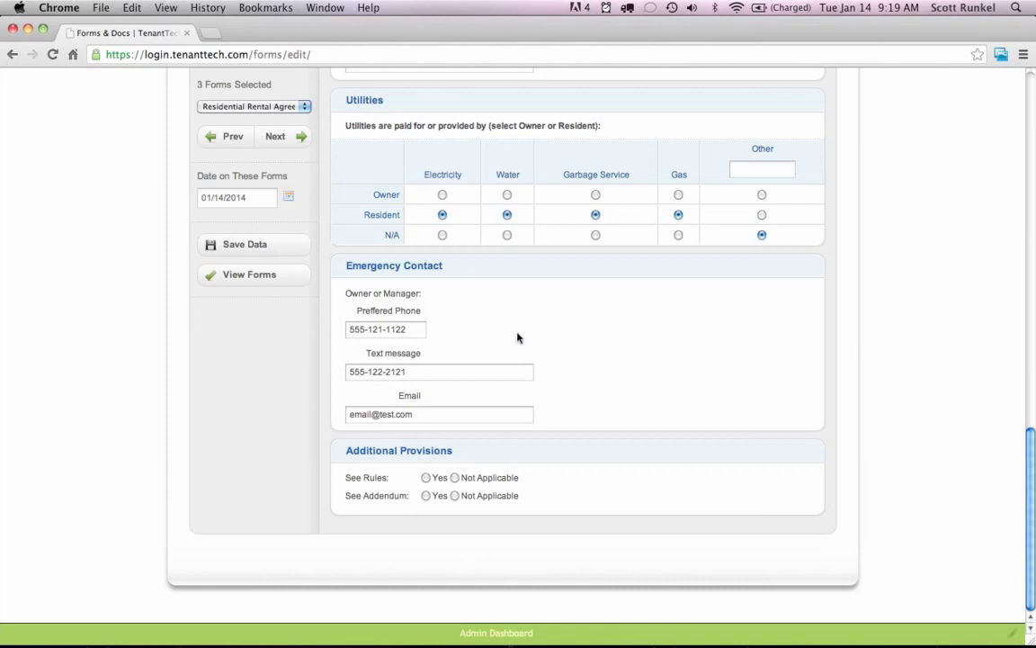
left_click(455, 478)
left_click(455, 496)
left_click(274, 135)
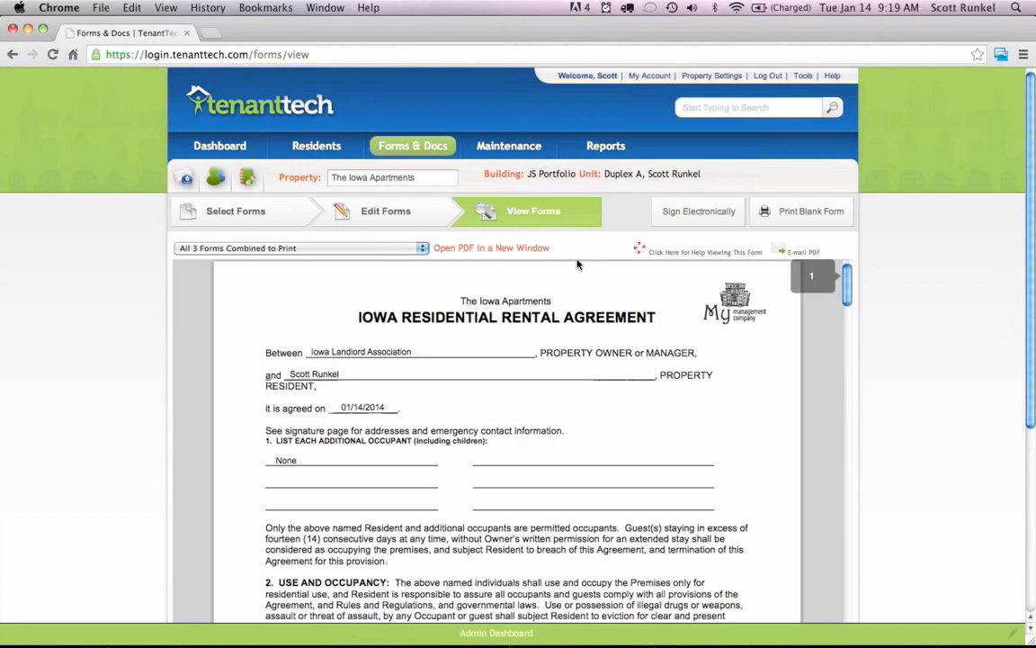
left_click(1024, 55)
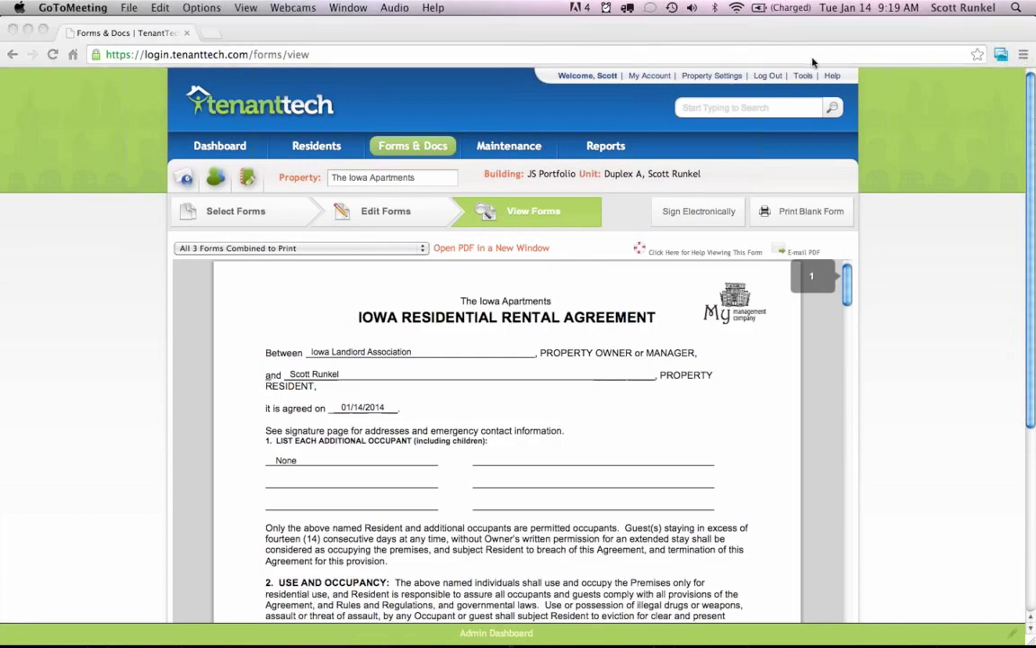
left_click(877, 274)
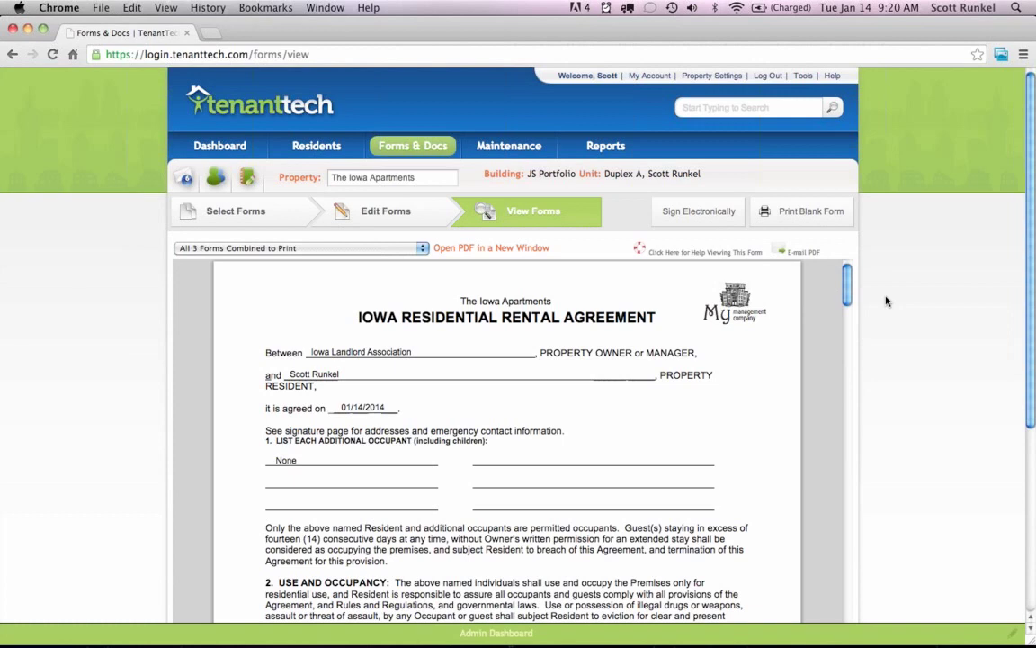
scroll(886, 303, "down", 1)
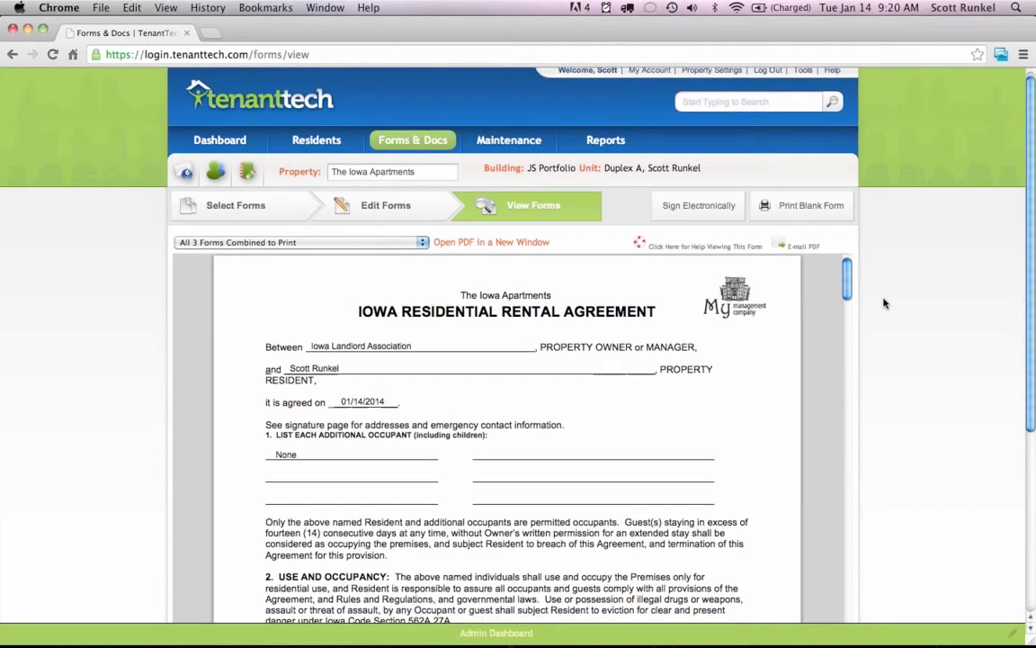
scroll(883, 301, "down", 3)
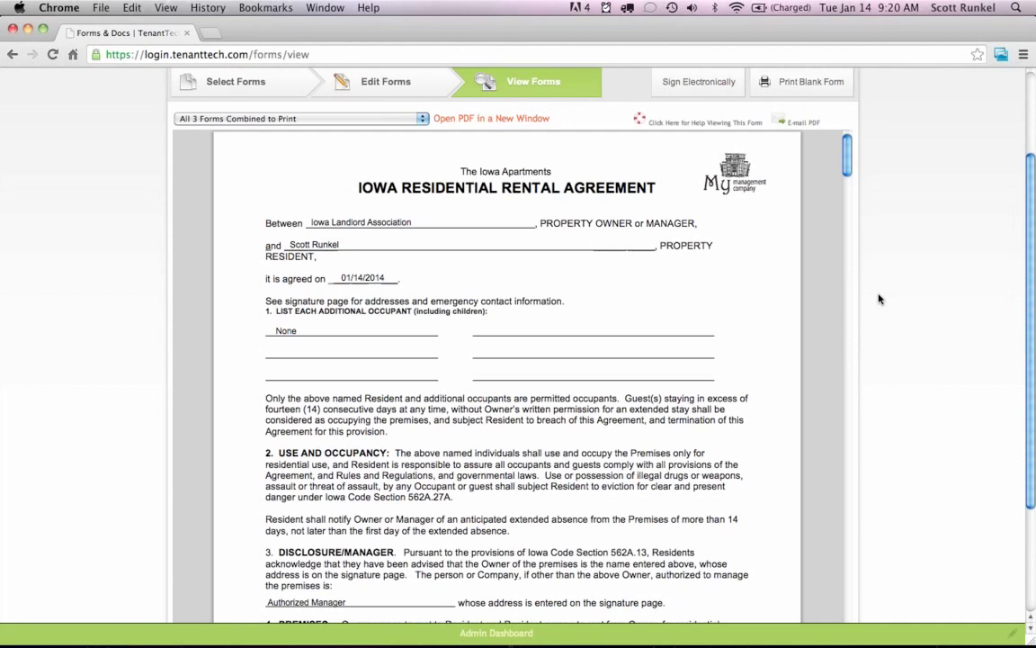
scroll(880, 299, "down", 1)
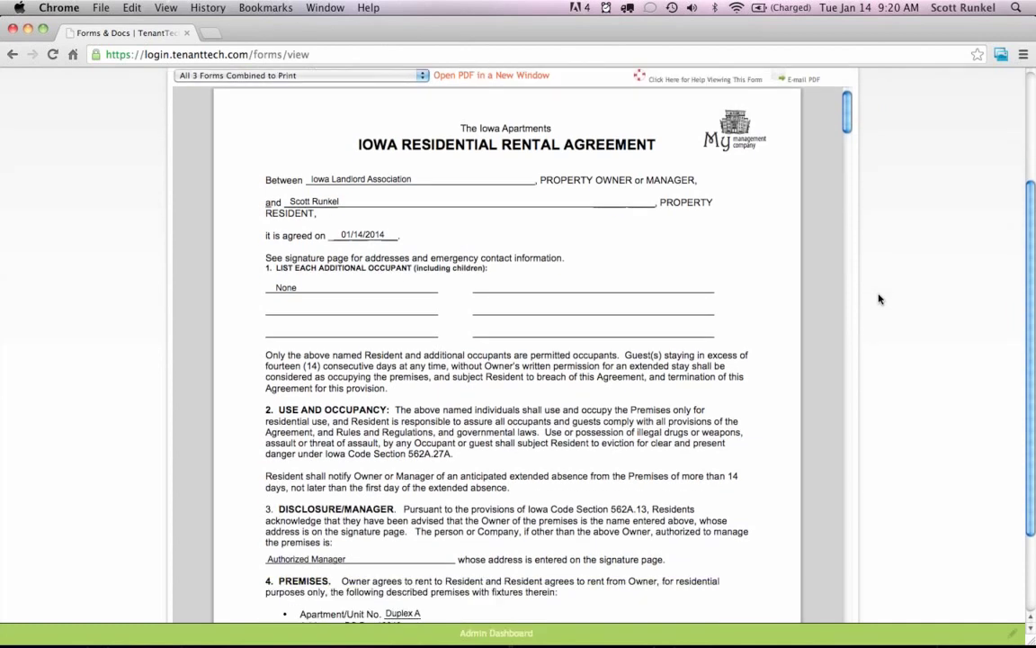
scroll(880, 298, "up", 1)
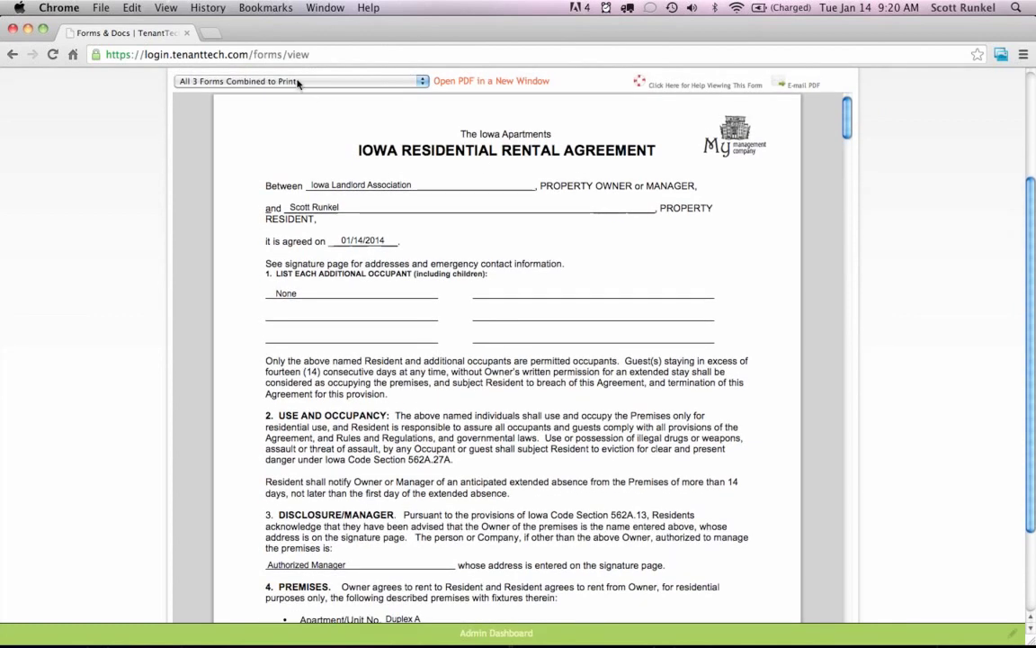
left_click(297, 81)
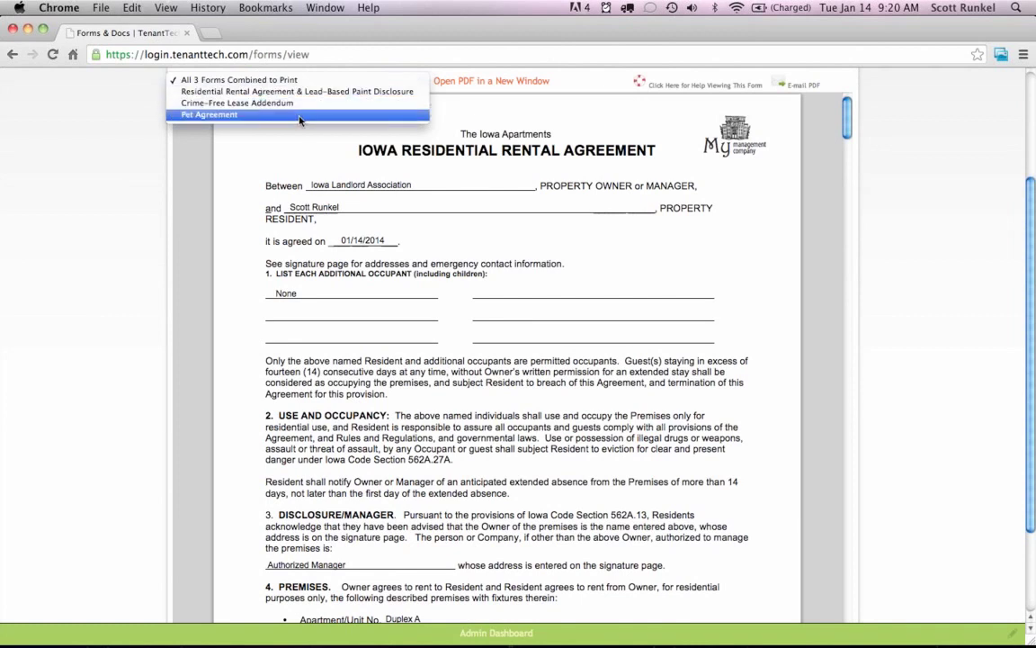
left_click(809, 239)
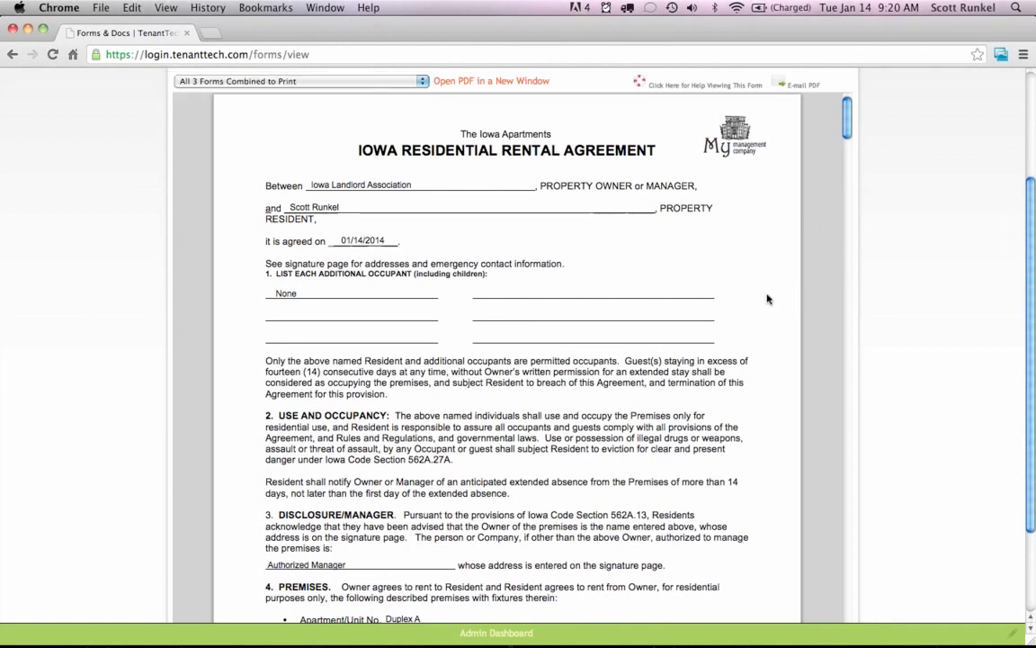
scroll(735, 303, "down", 1)
scroll(734, 303, "down", 2)
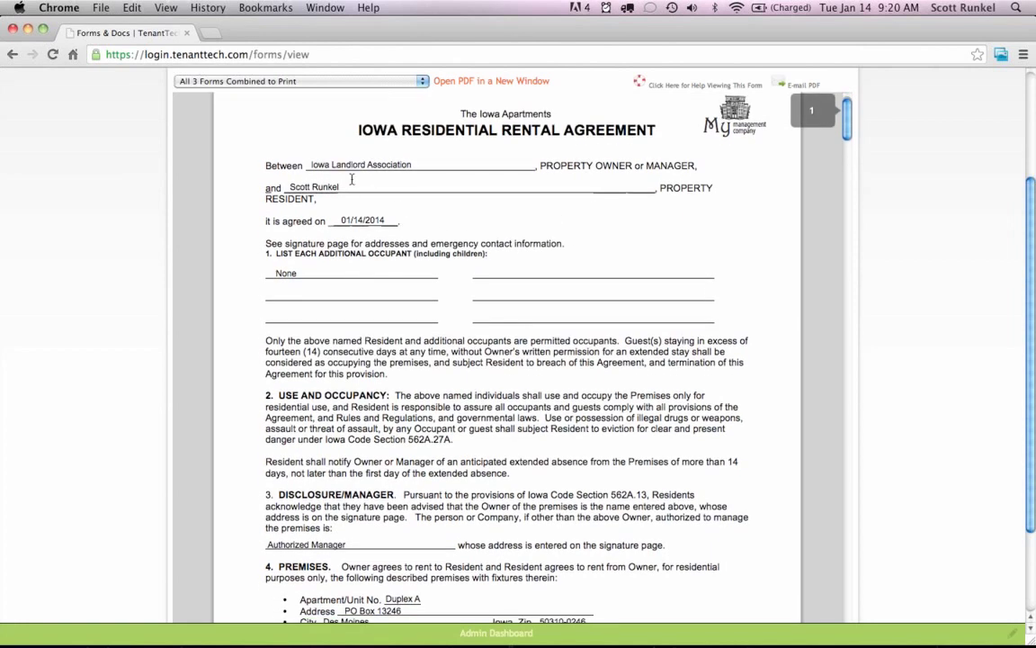
scroll(466, 305, "down", 5)
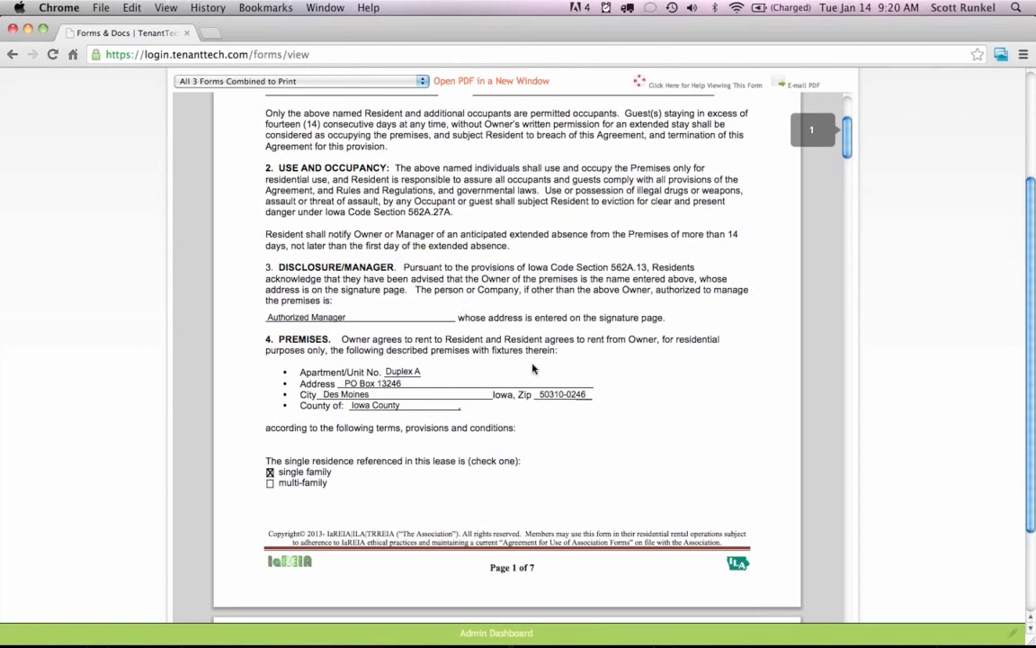
scroll(532, 368, "down", 10)
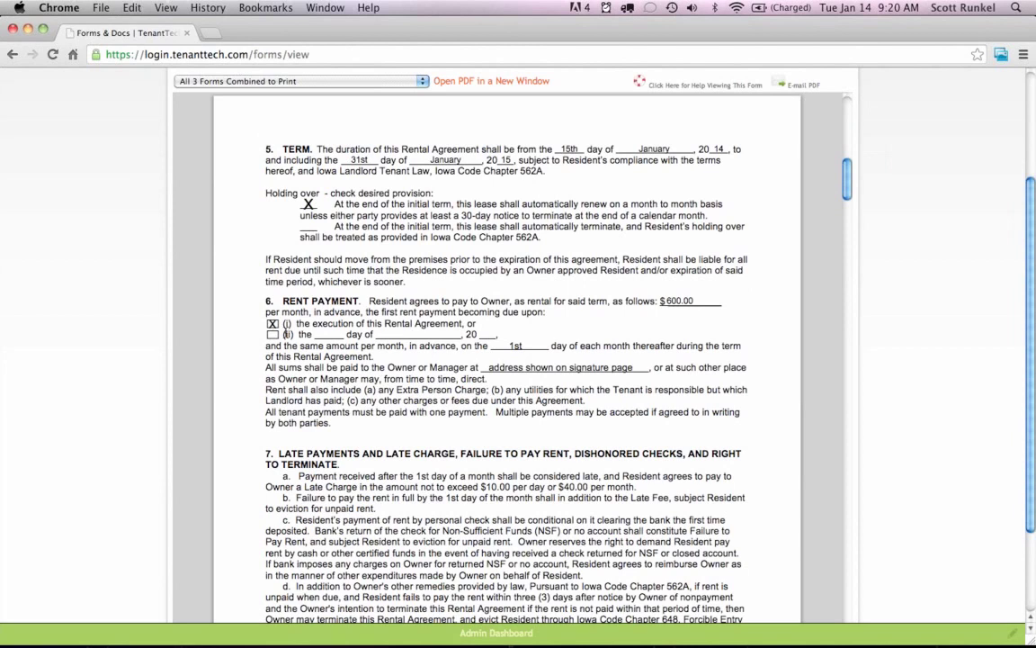
scroll(501, 330, "down", 20)
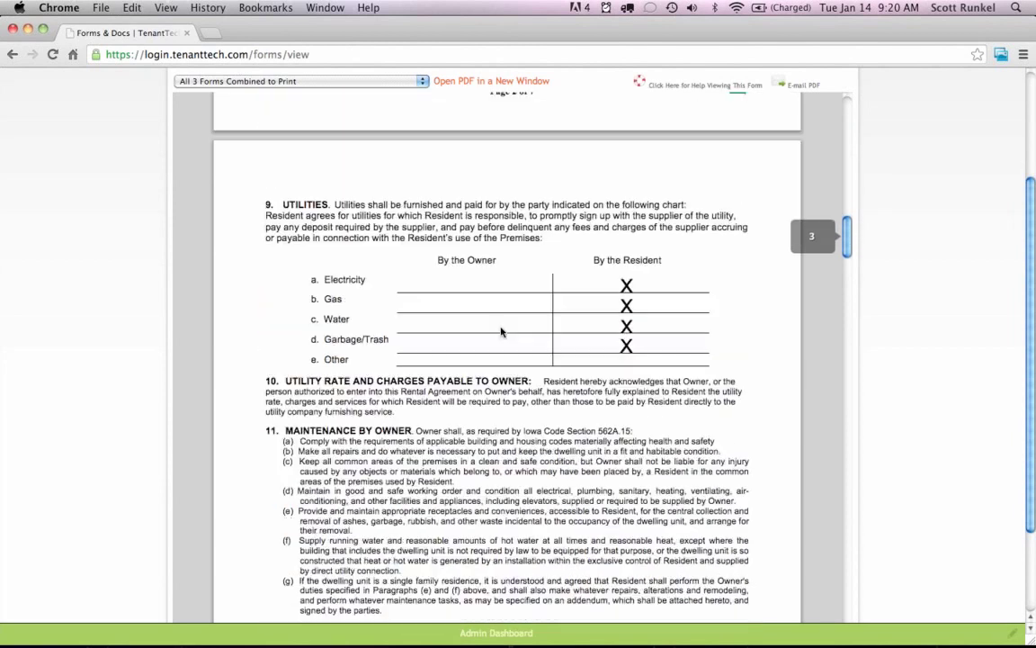
scroll(619, 275, "down", 20)
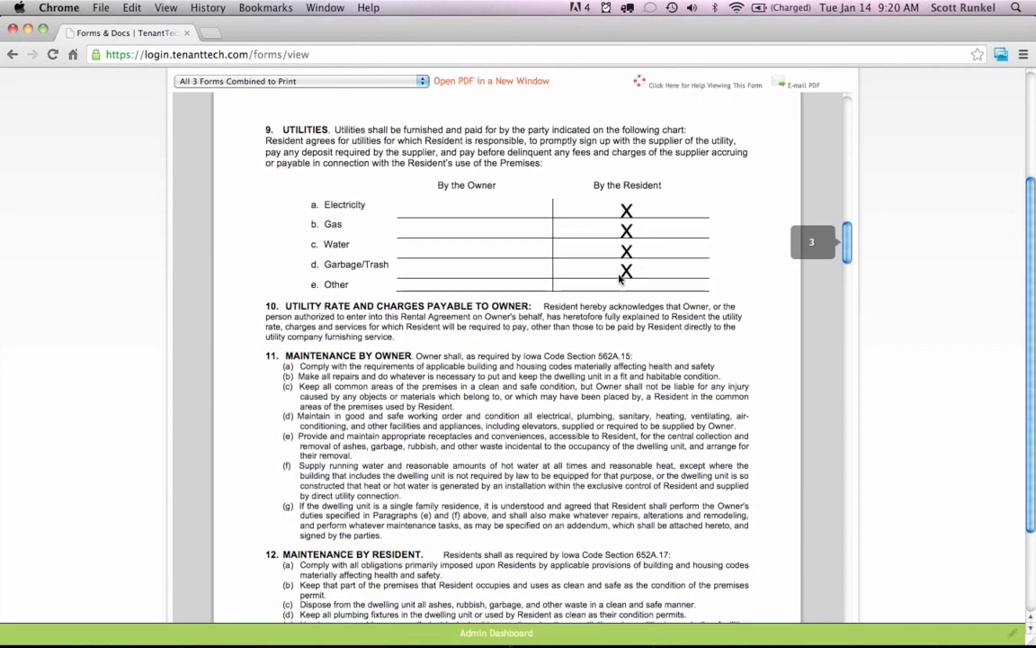
scroll(621, 286, "down", 17)
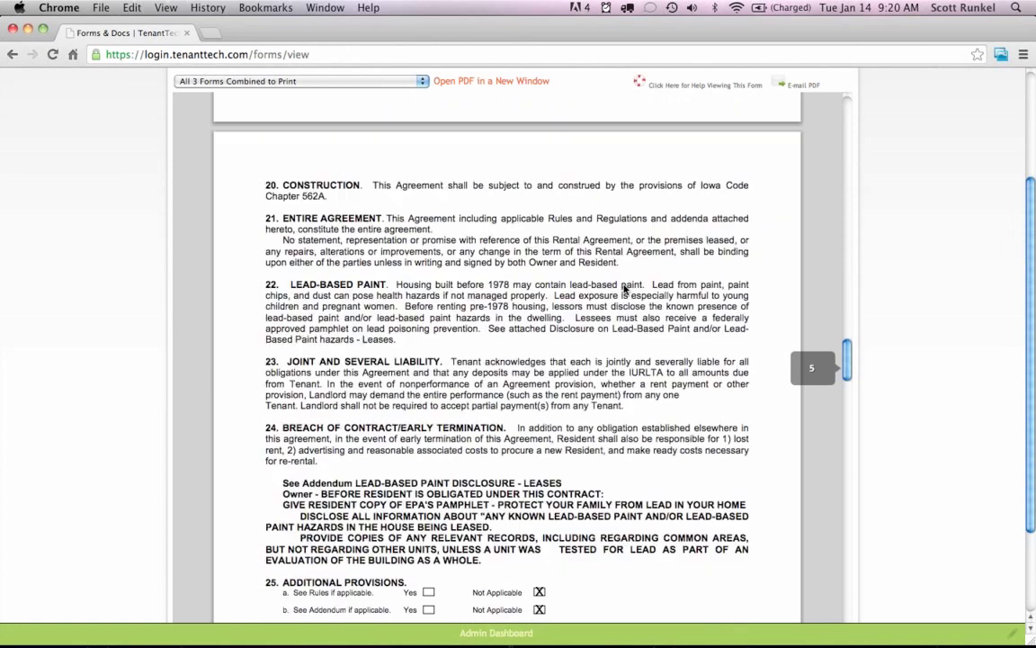
scroll(639, 298, "down", 20)
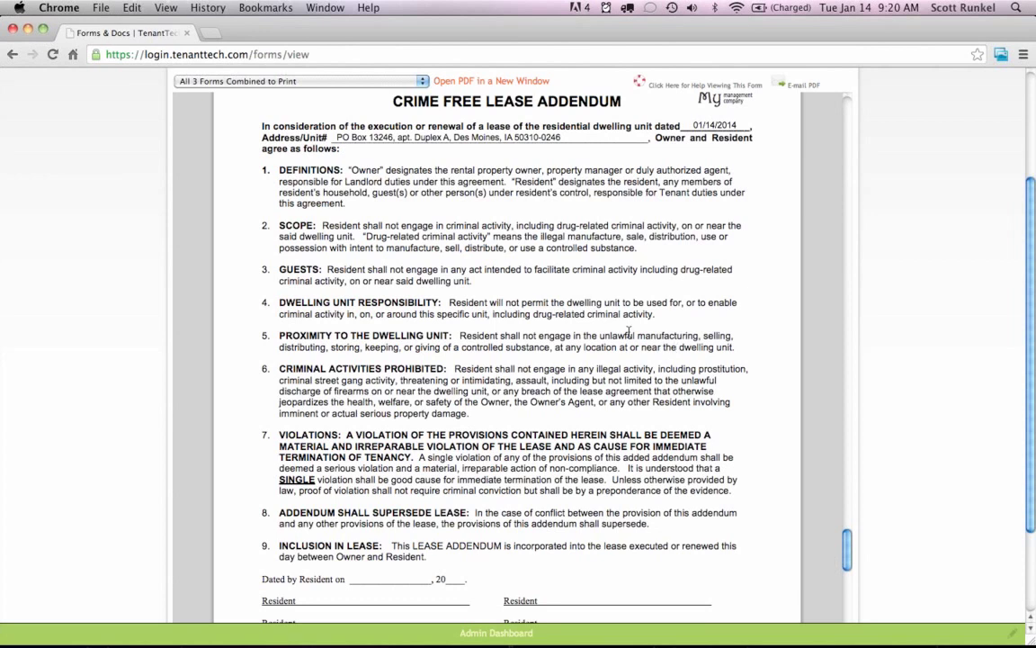
scroll(638, 333, "down", 6)
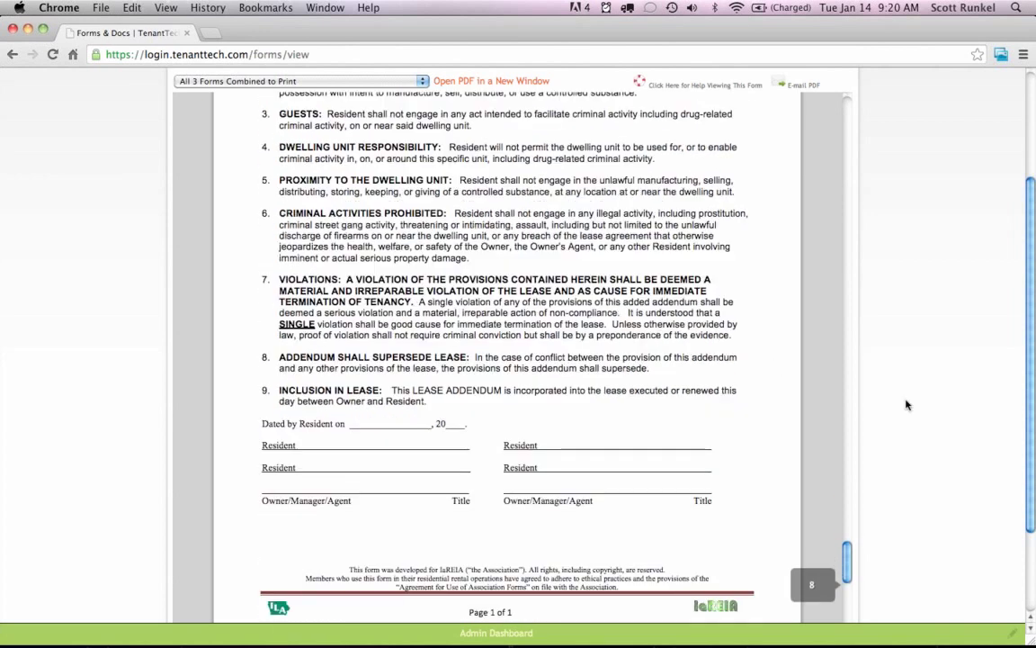
scroll(715, 358, "down", 5)
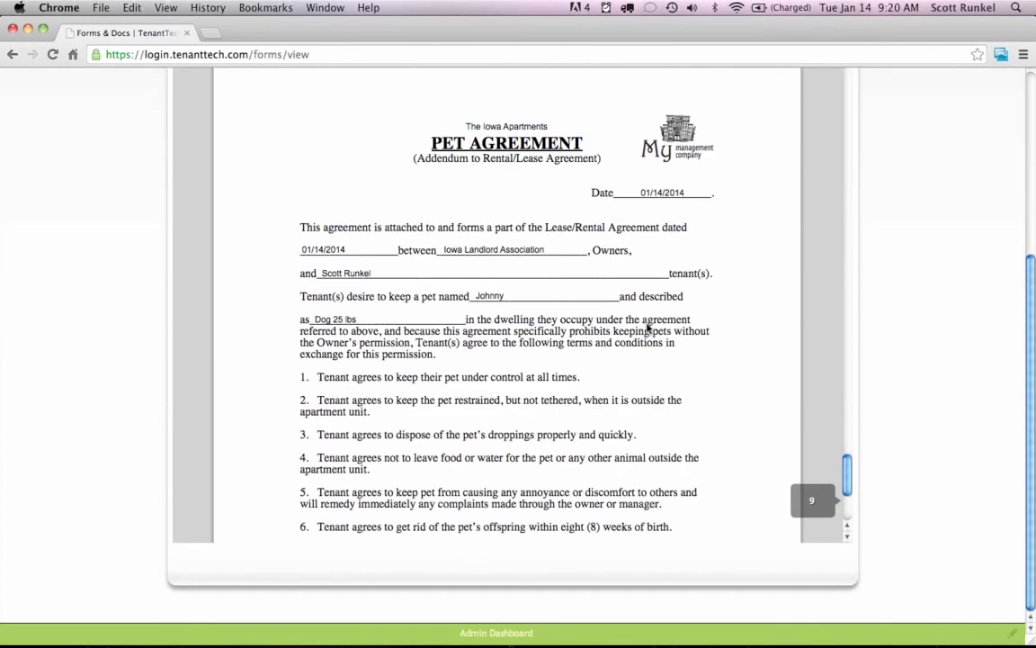
scroll(648, 329, "down", 3)
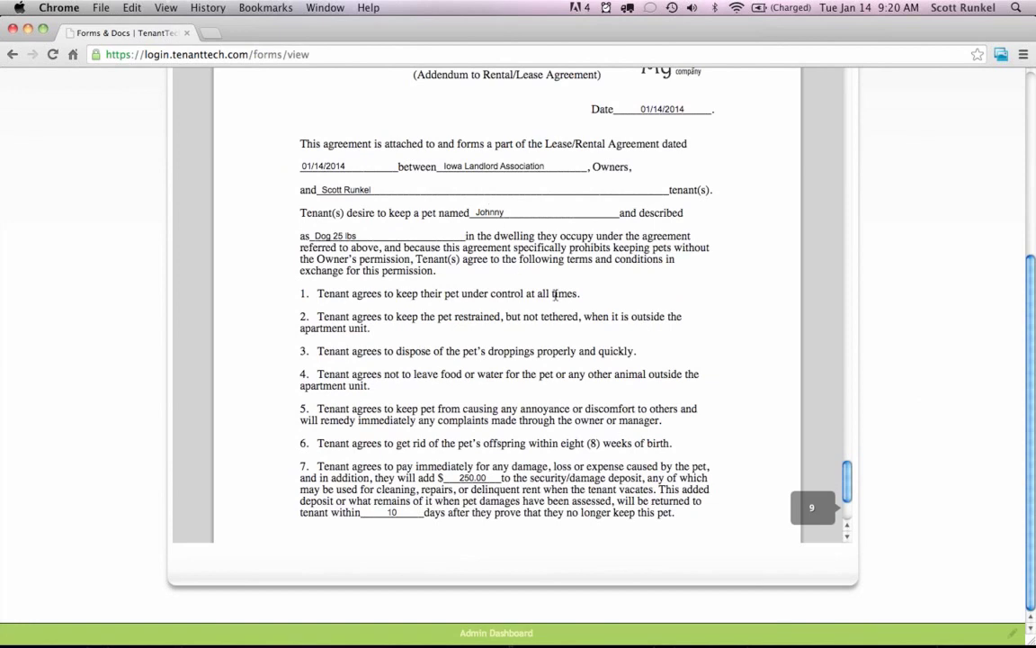
scroll(557, 294, "down", 3)
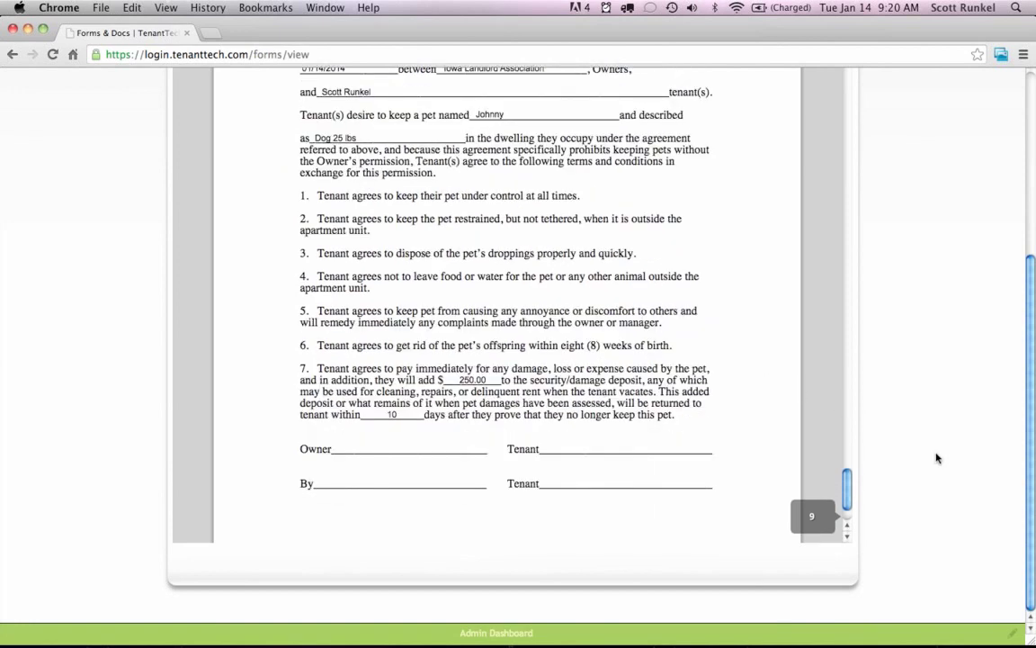
scroll(937, 456, "up", 5)
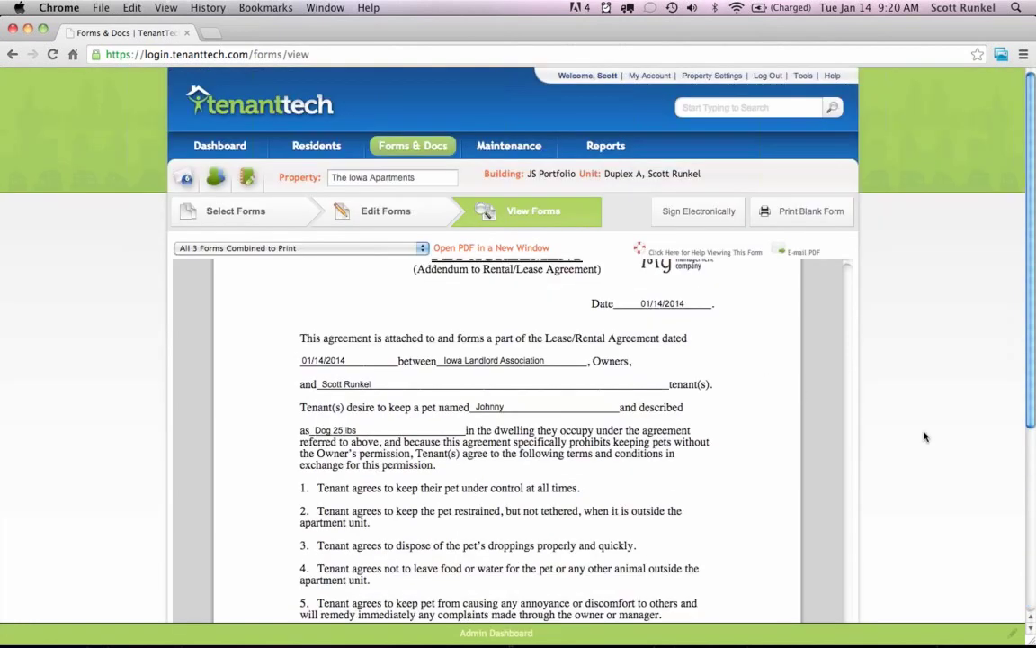
scroll(846, 280, "down", 20)
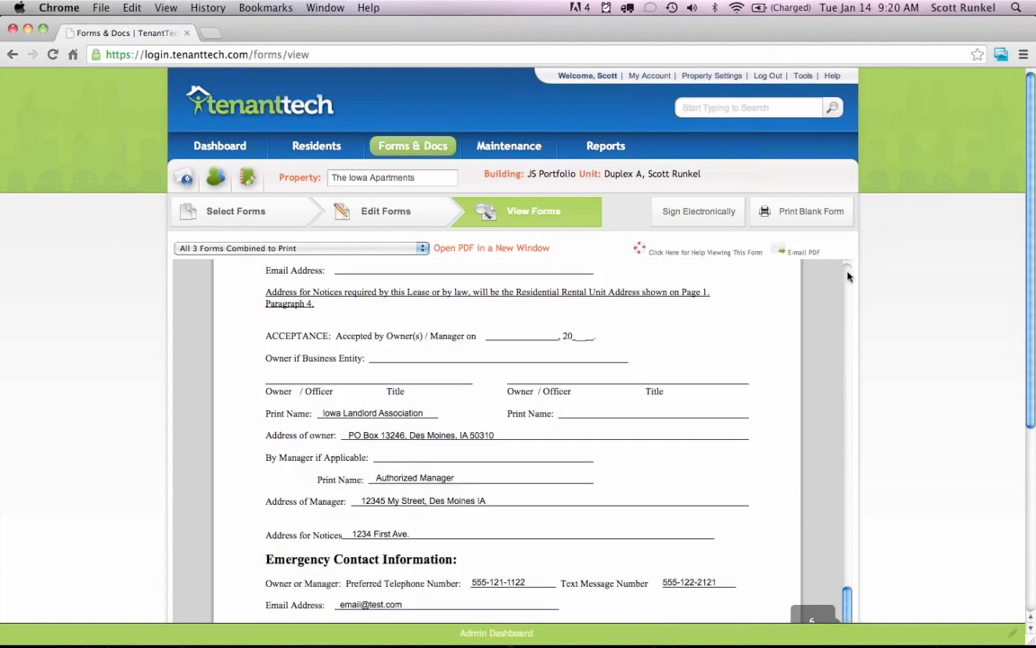
scroll(849, 276, "up", 20)
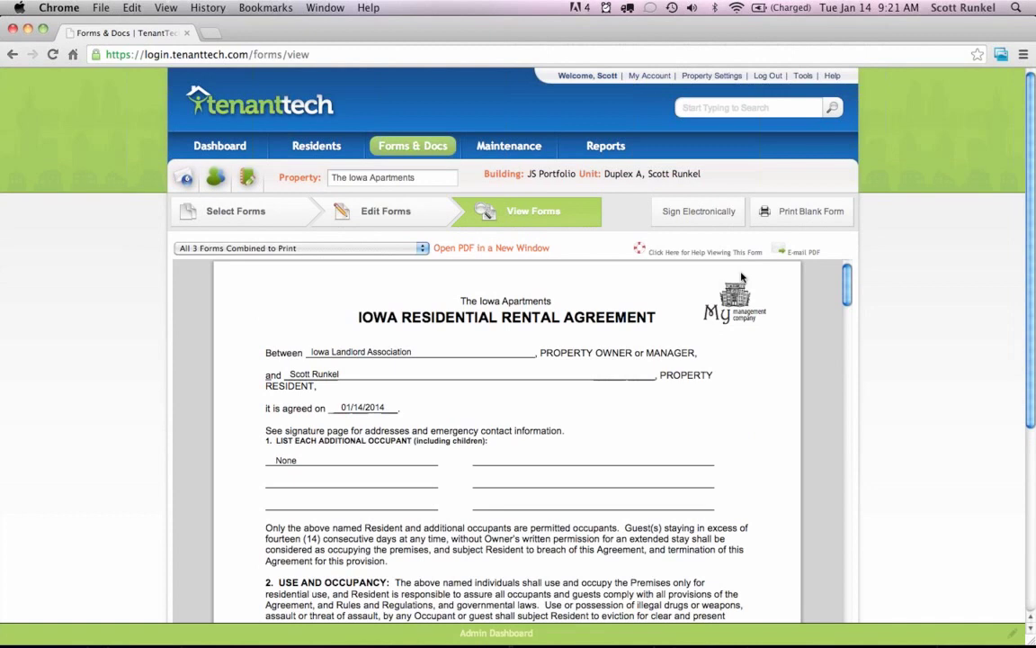
Begin electronic signing, keep the resident as Resident 1 signer, and confirm the signers.
left_click(682, 214)
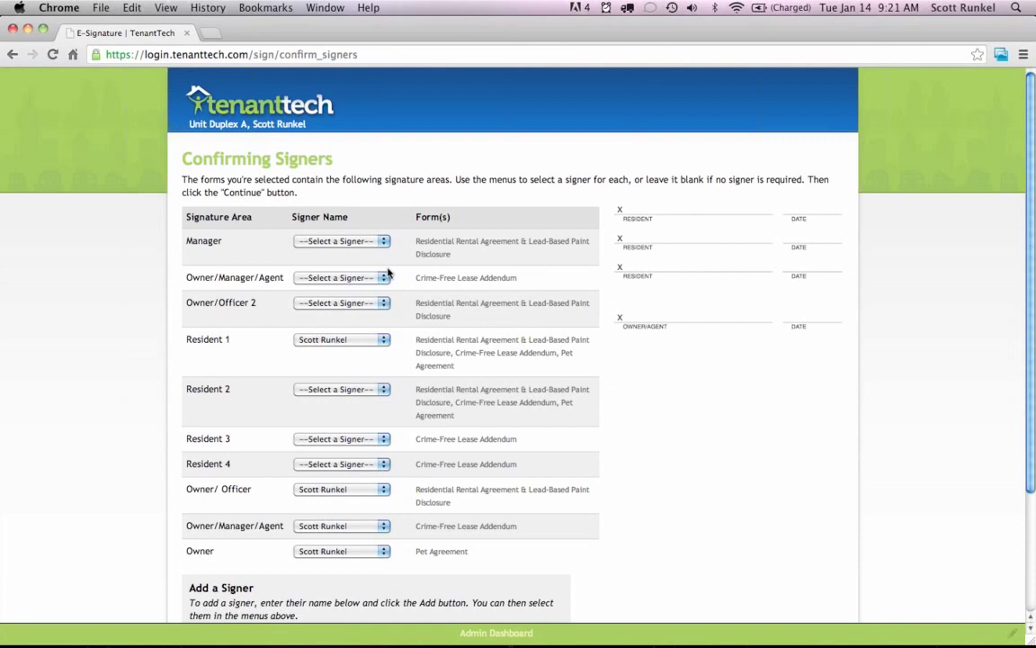
left_click(340, 339)
left_click(455, 335)
scroll(435, 286, "down", 4)
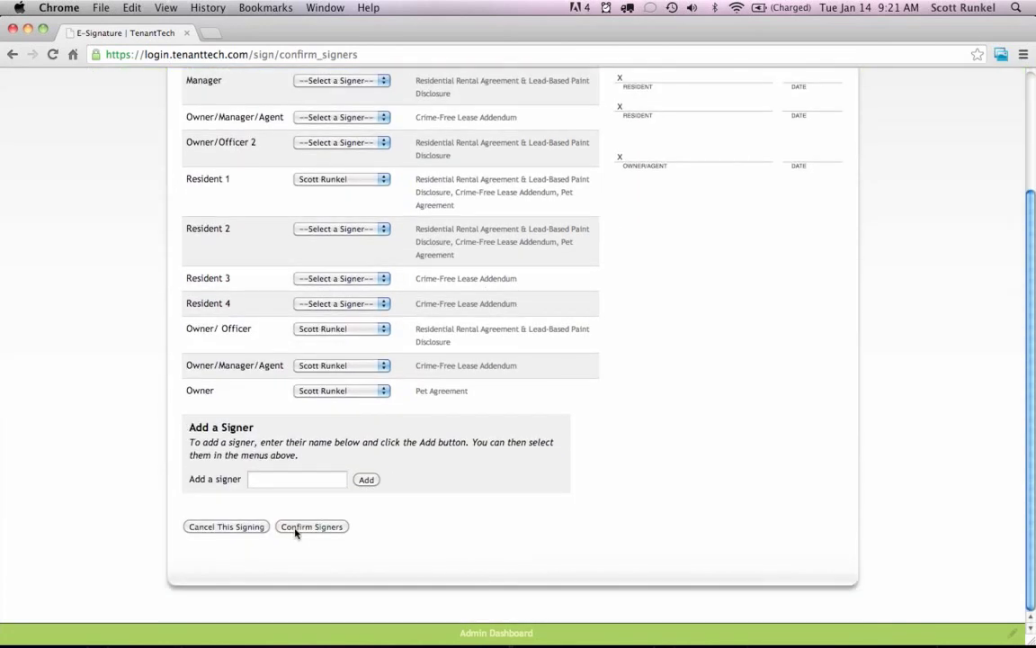
left_click(303, 529)
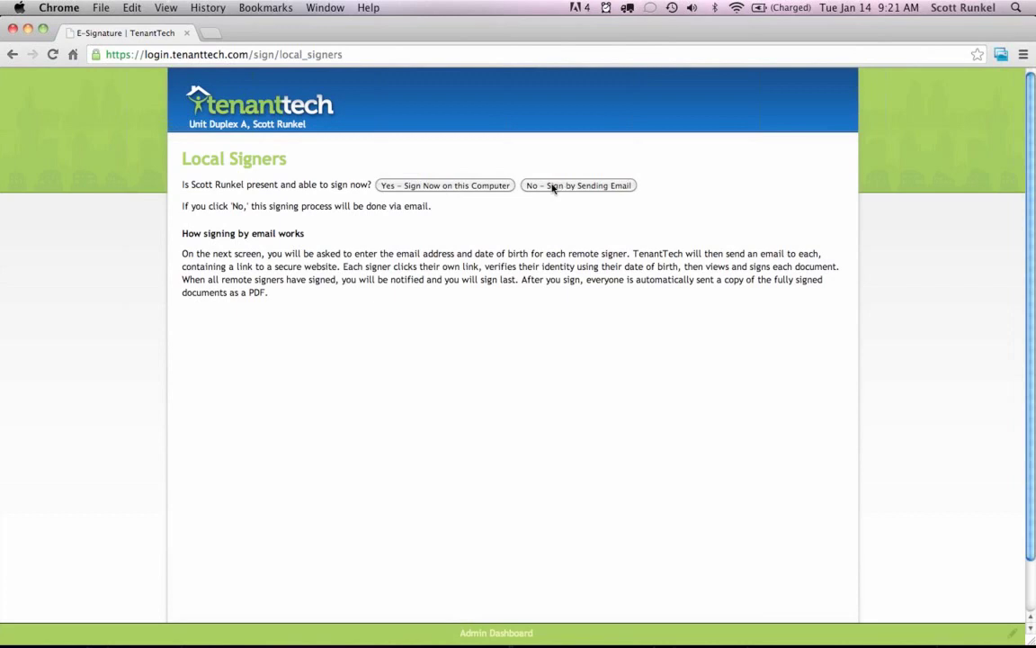
Choose to sign now on this computer with the resident marked present.
left_click(437, 187)
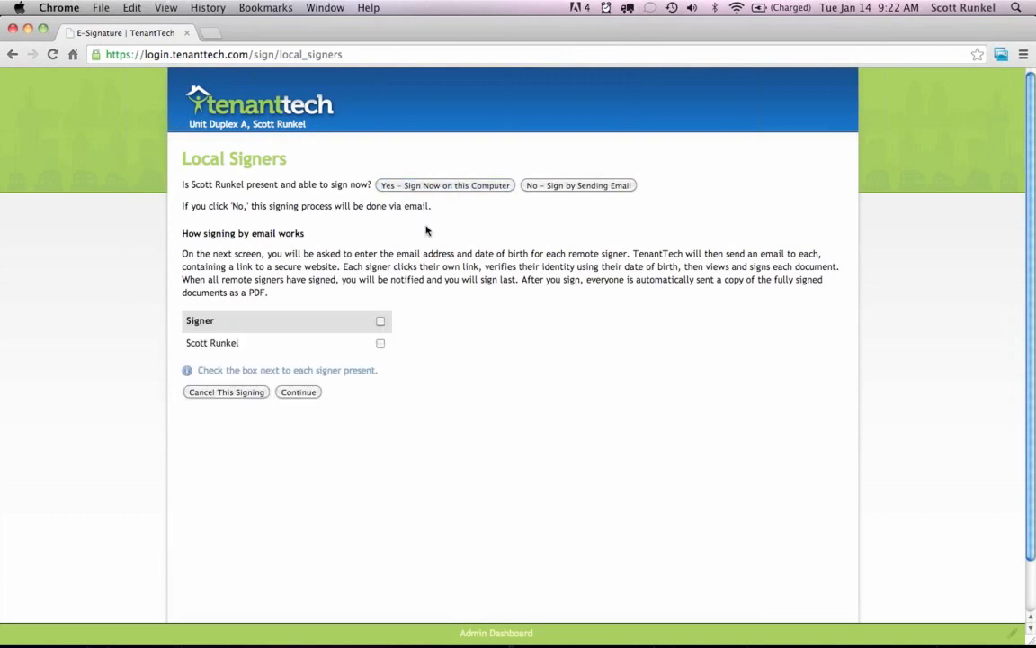
left_click(381, 344)
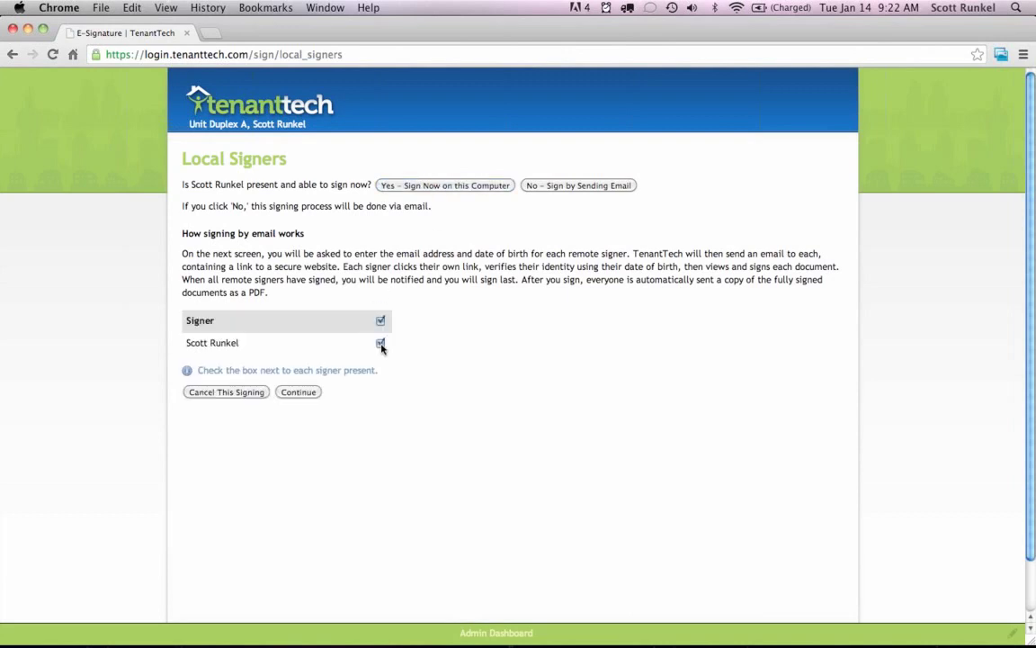
left_click(300, 394)
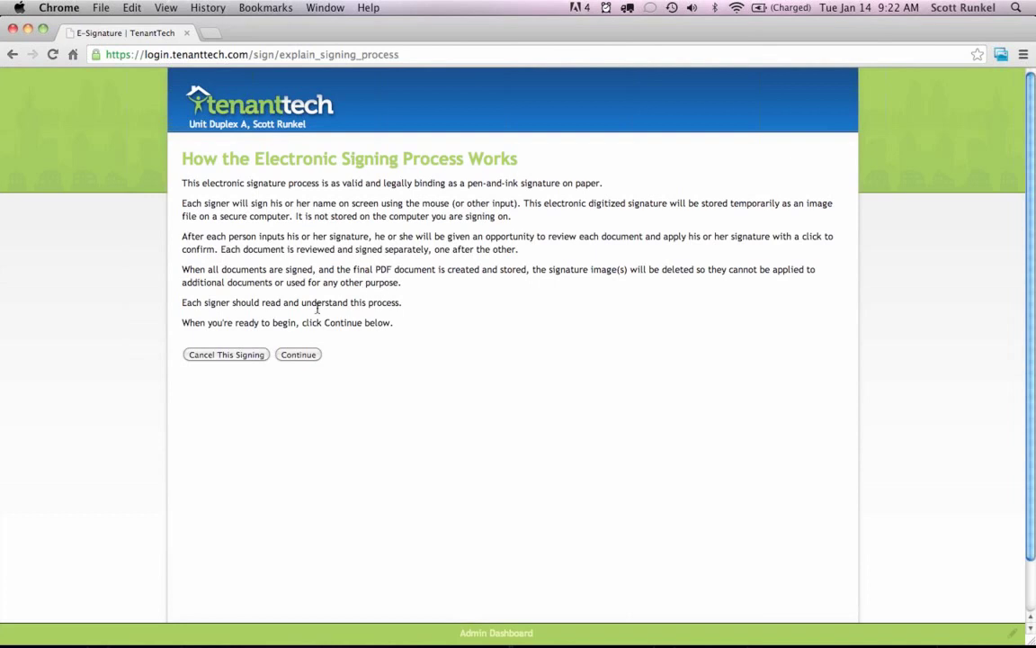
left_click(298, 357)
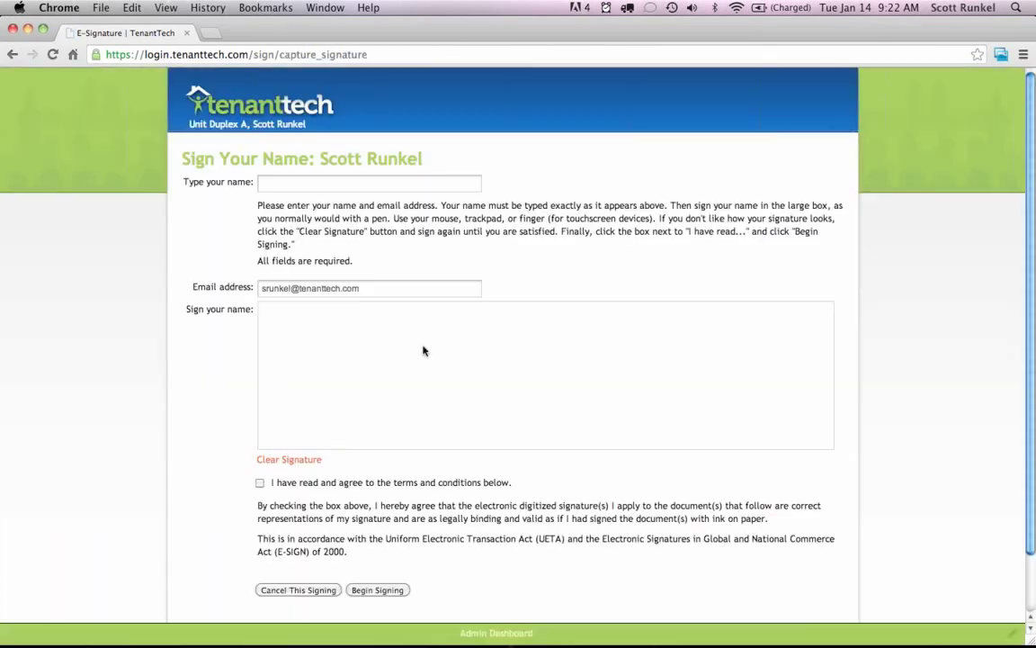
Enter the signer's name, draw the signature, accept the terms and begin signing.
left_click(309, 183)
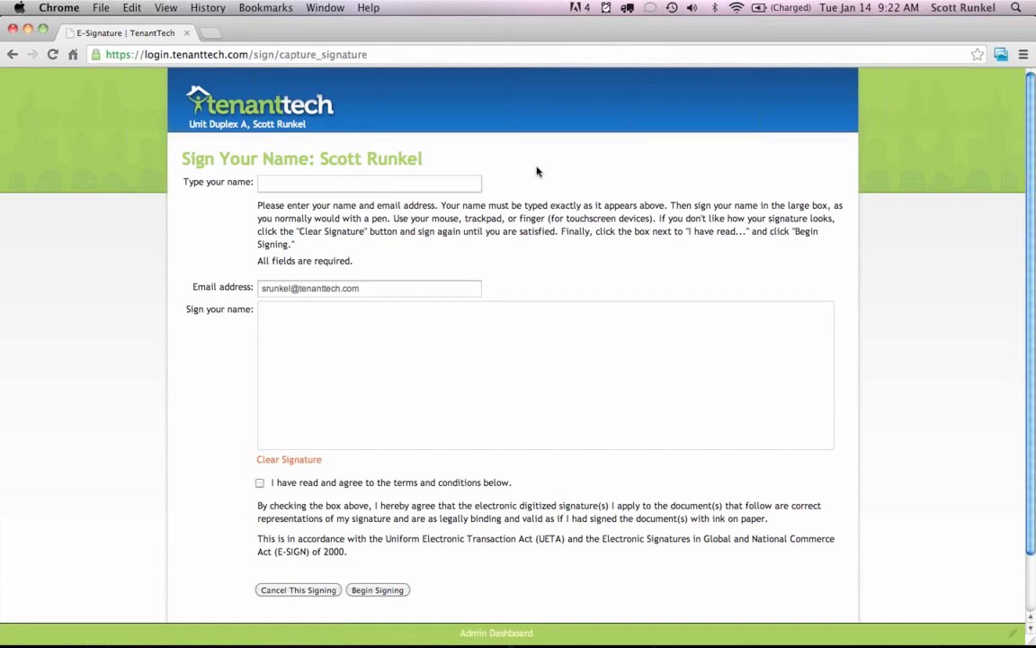
mouse_move(347, 321)
left_mouse_down()
mouse_move(335, 324)
mouse_move(314, 401)
mouse_move(522, 360)
left_mouse_up()
mouse_move(556, 355)
left_mouse_down()
mouse_move(546, 398)
mouse_move(746, 377)
mouse_move(774, 364)
left_mouse_up()
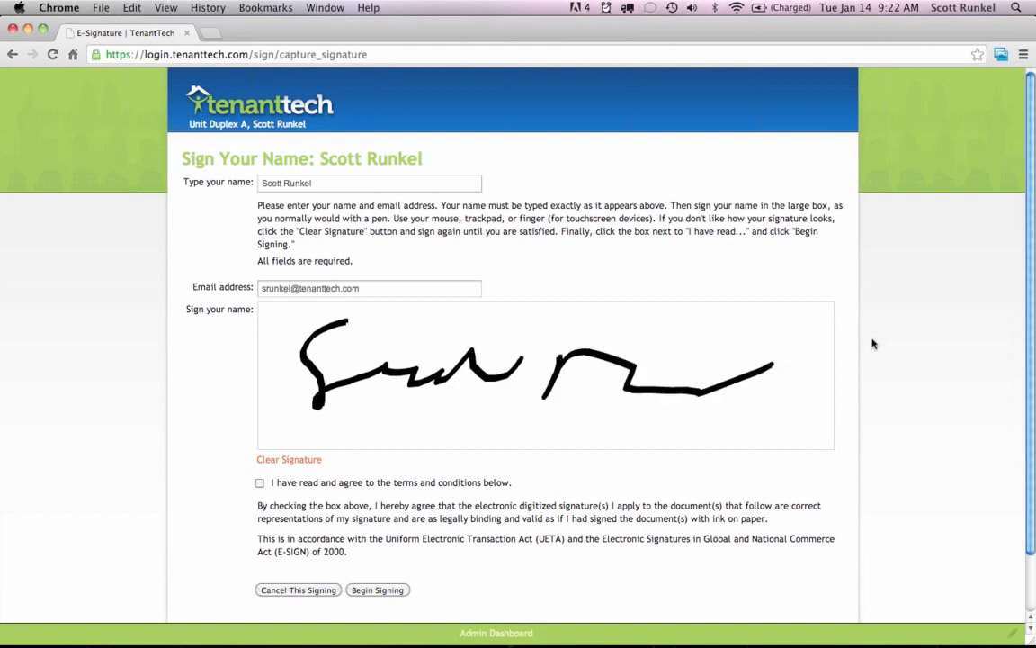
scroll(872, 343, "down", 3)
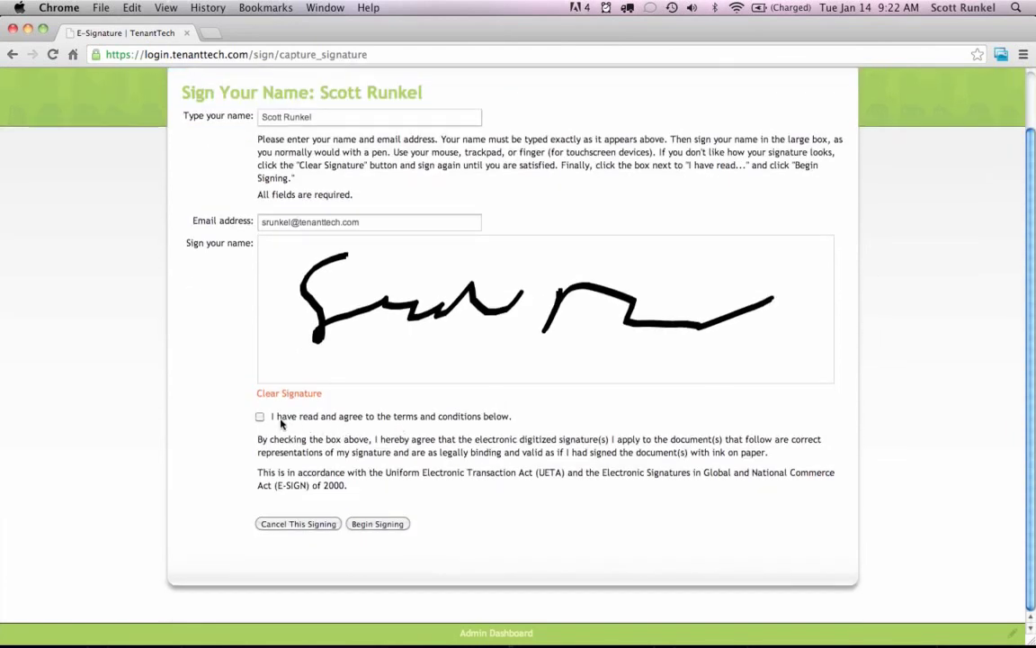
left_click(347, 417)
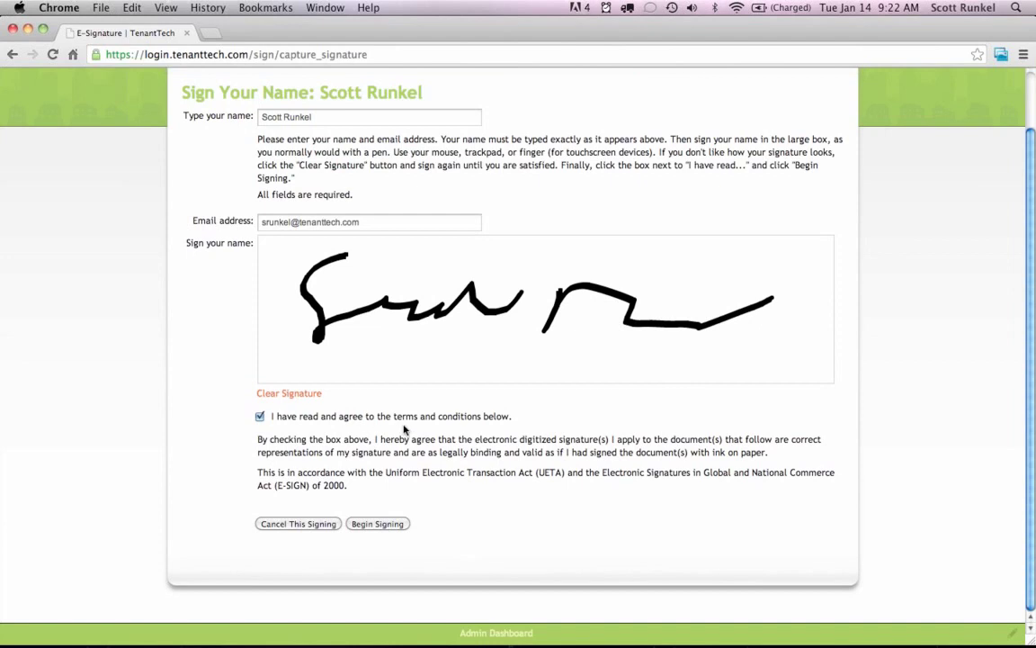
left_click(375, 525)
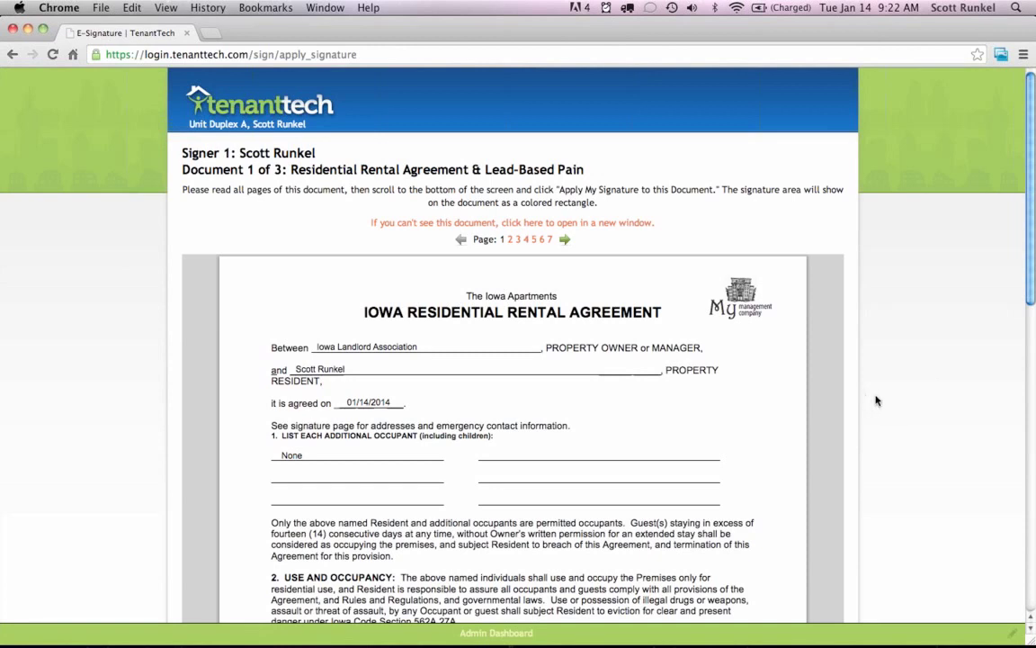
Read through the rental agreement from page 1 to page 4.
scroll(877, 401, "down", 10)
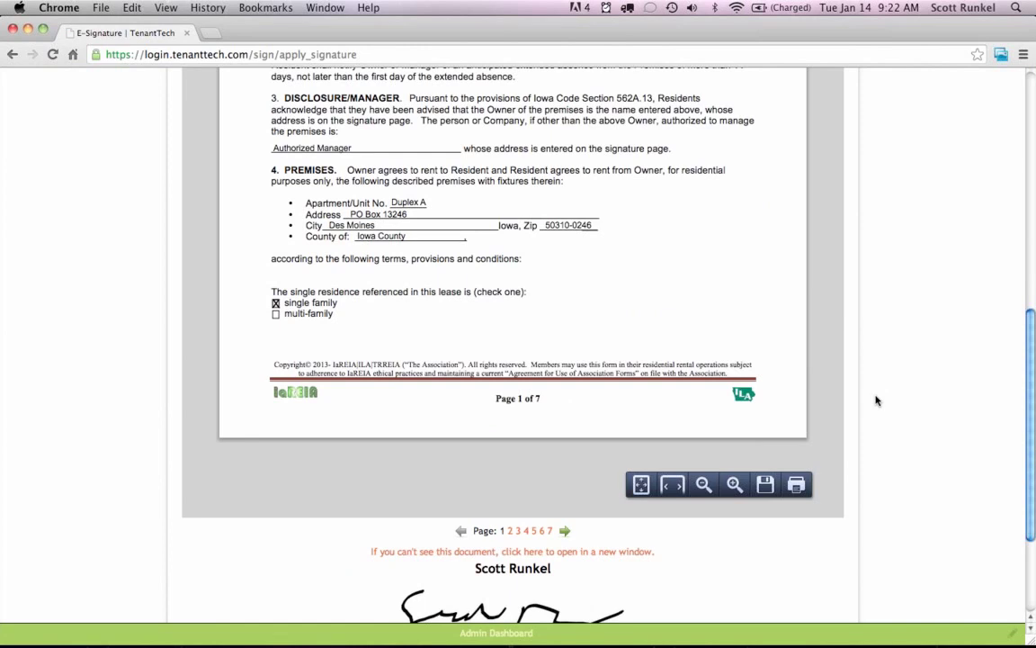
scroll(877, 401, "up", 5)
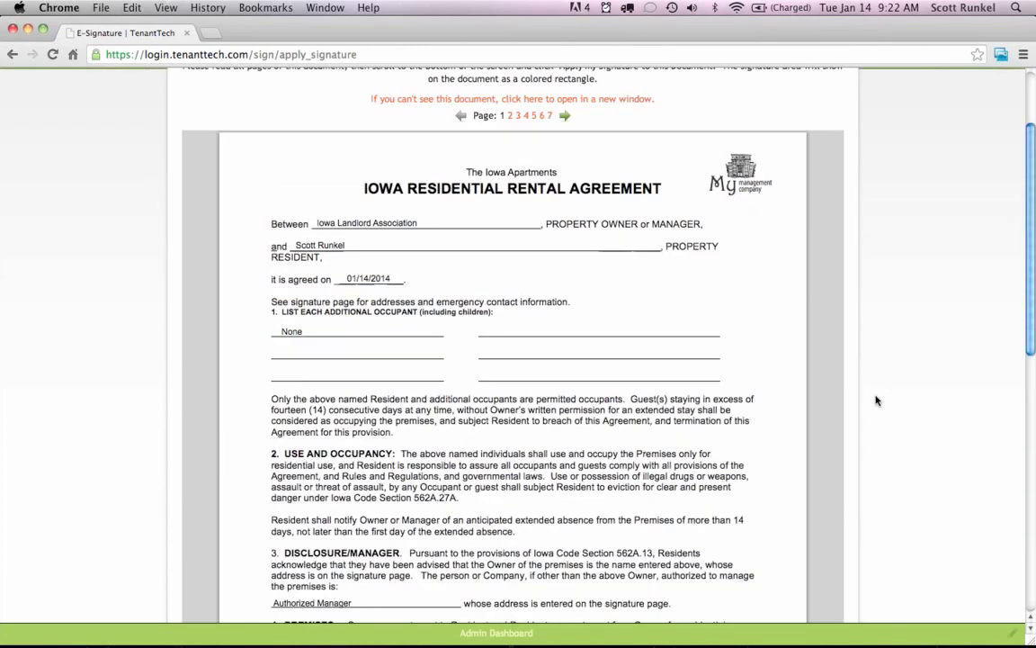
scroll(878, 400, "up", 2)
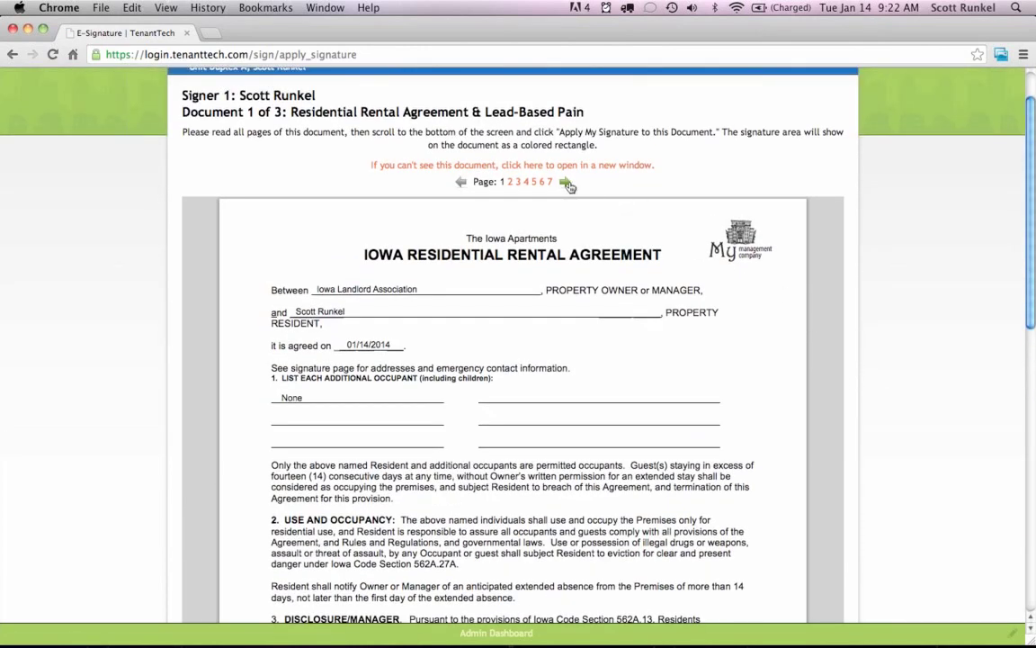
left_click(565, 184)
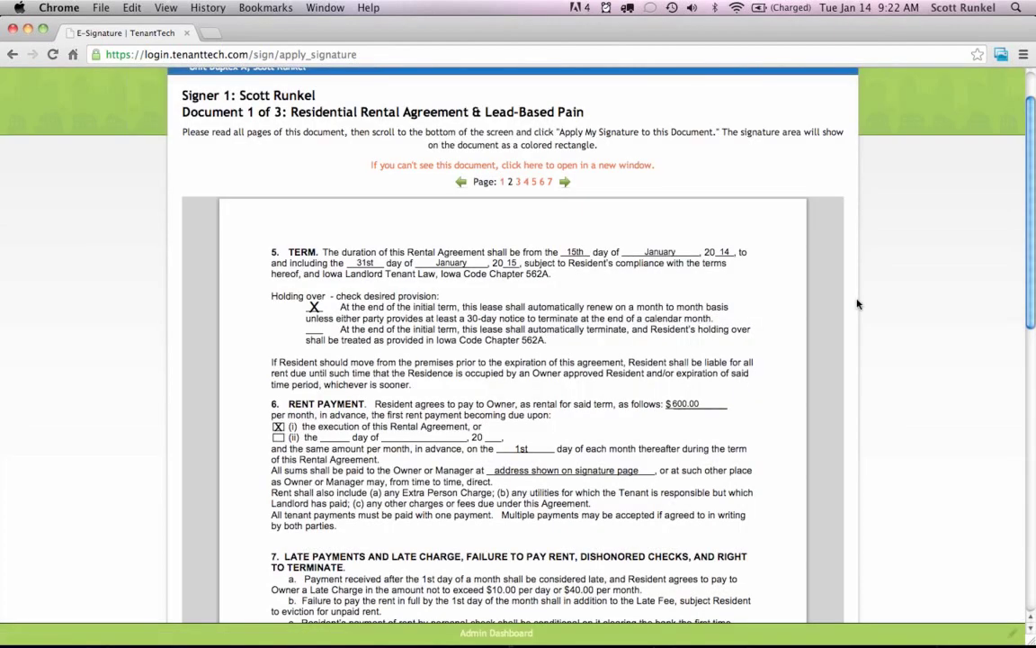
scroll(858, 304, "down", 2)
scroll(857, 305, "down", 6)
scroll(798, 303, "up", 3)
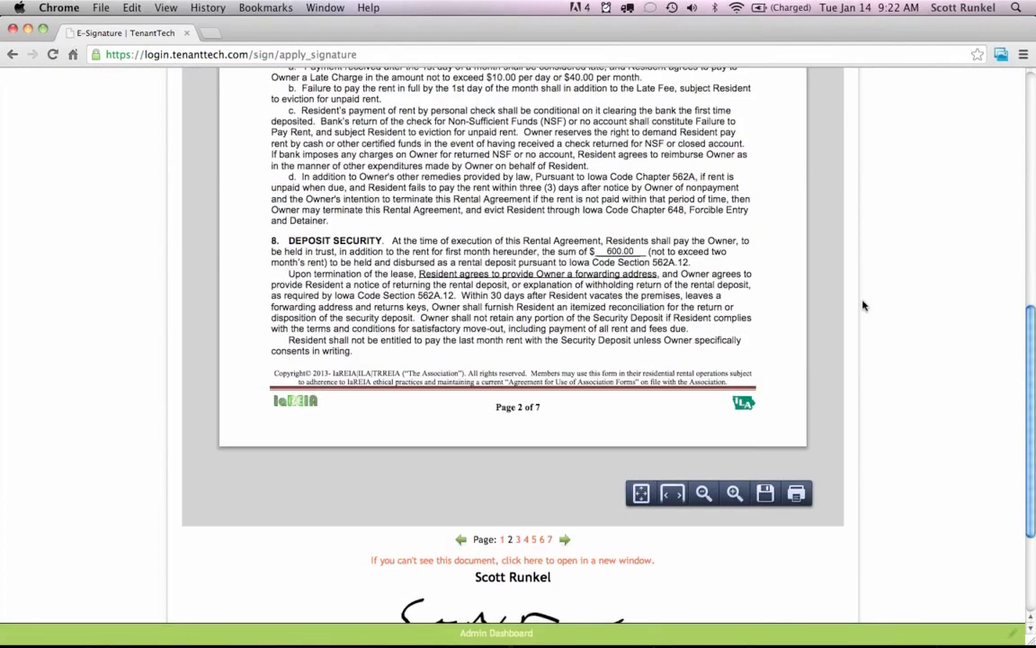
scroll(863, 306, "up", 5)
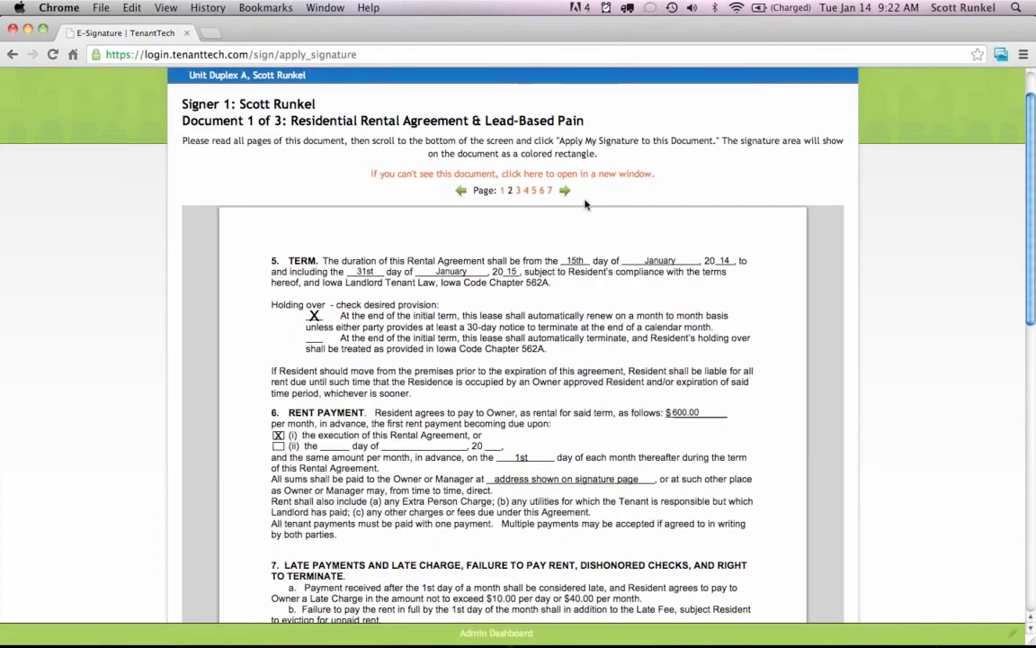
left_click(562, 192)
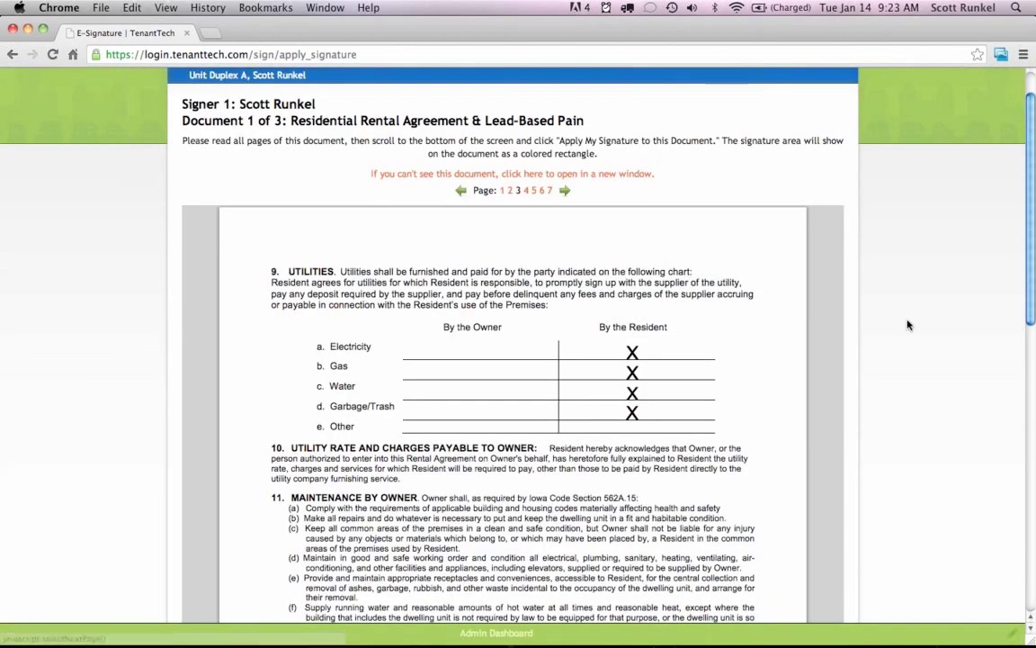
scroll(907, 324, "down", 2)
scroll(907, 324, "down", 3)
scroll(844, 261, "up", 5)
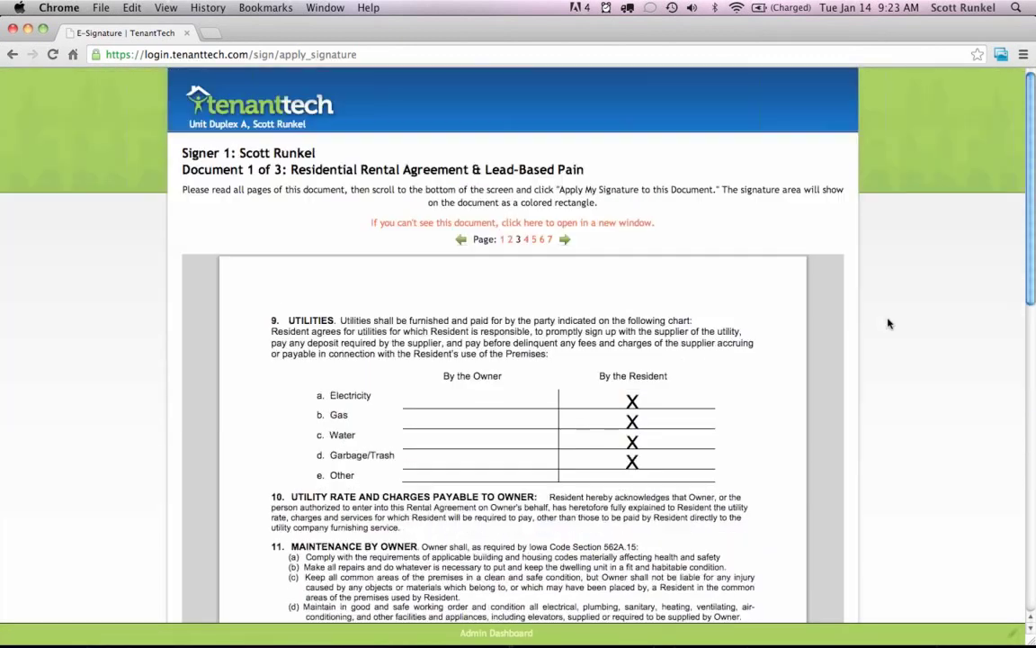
left_click(563, 239)
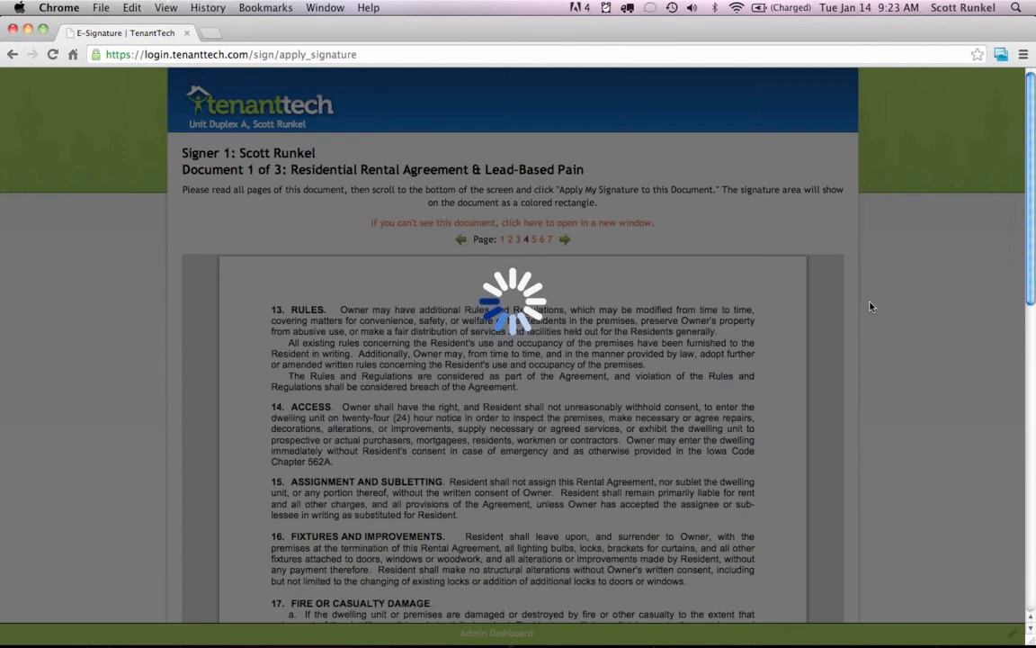
Continue through pages 5 and 6 to the lead-based paint disclosure's signature area.
scroll(877, 308, "down", 5)
scroll(877, 308, "up", 5)
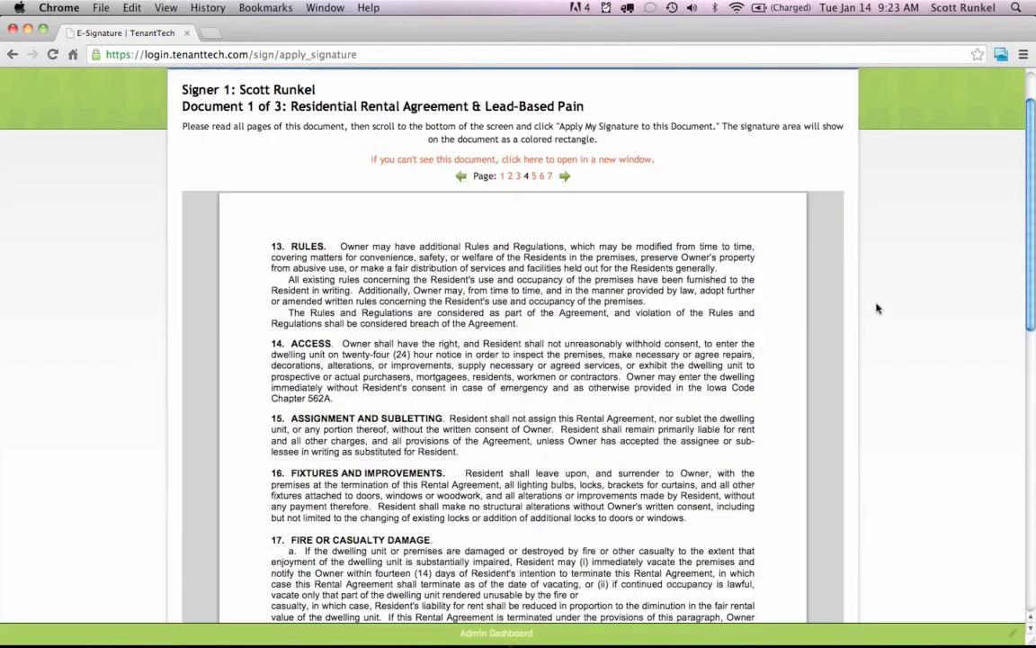
left_click(564, 240)
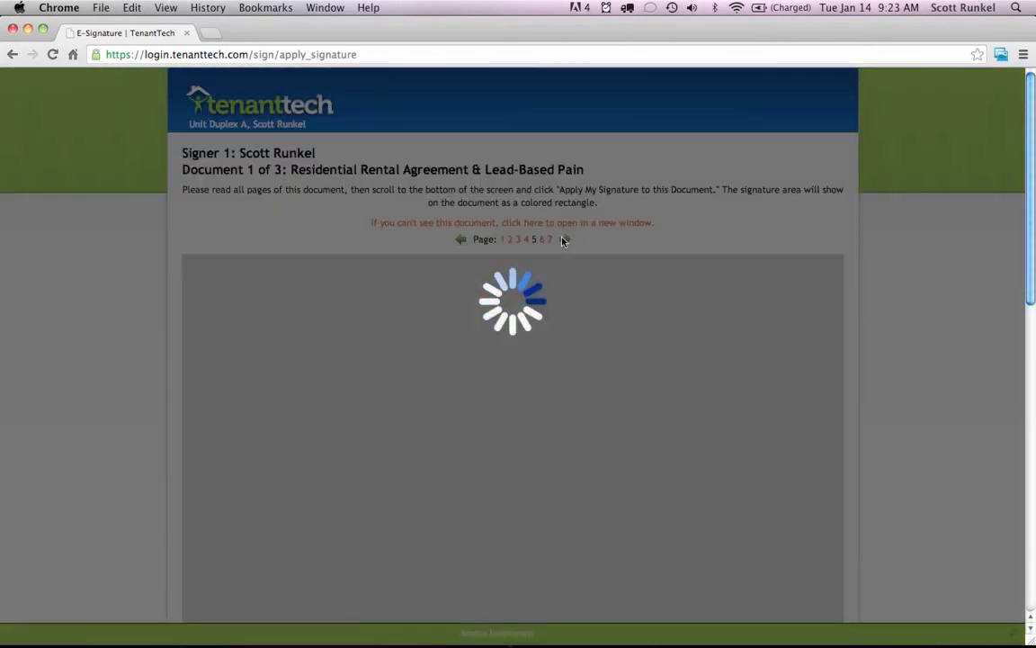
scroll(870, 328, "down", 4)
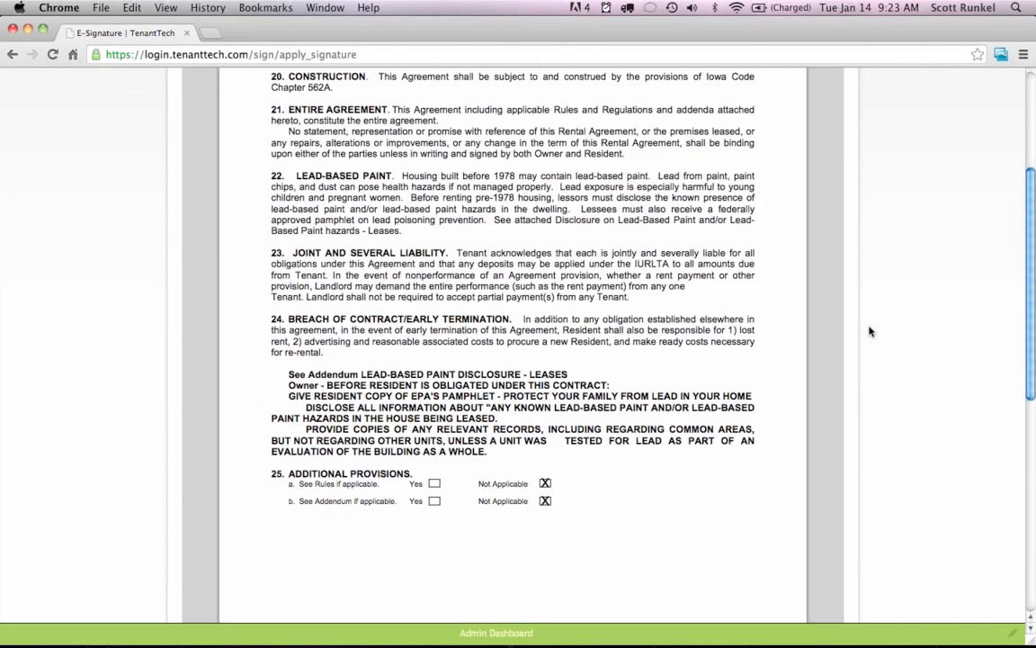
scroll(870, 331, "up", 2)
scroll(870, 331, "up", 2)
left_click(564, 239)
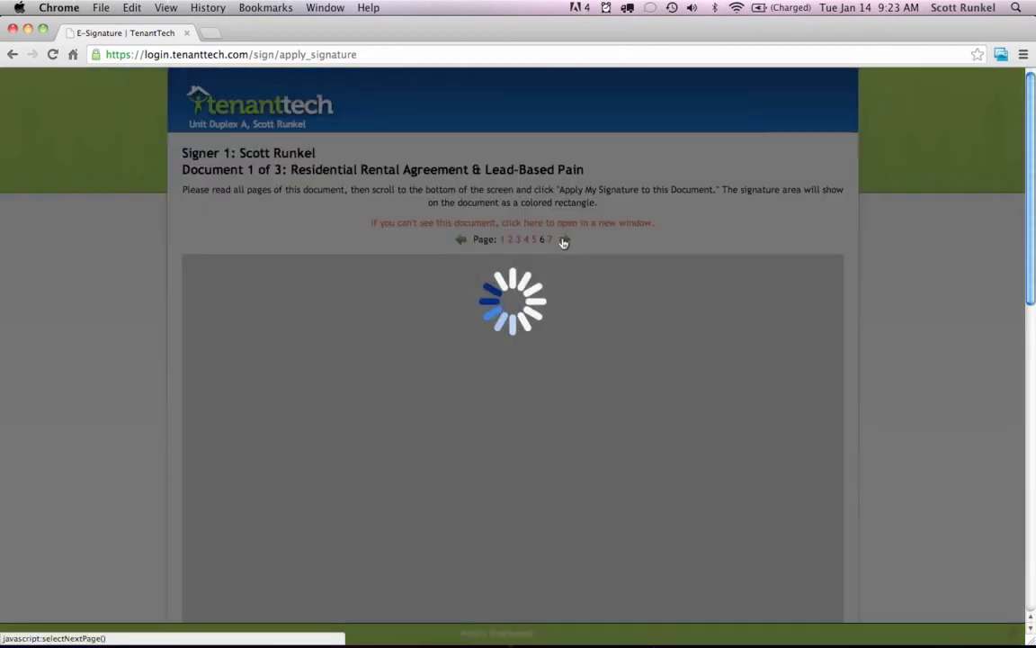
scroll(886, 349, "down", 4)
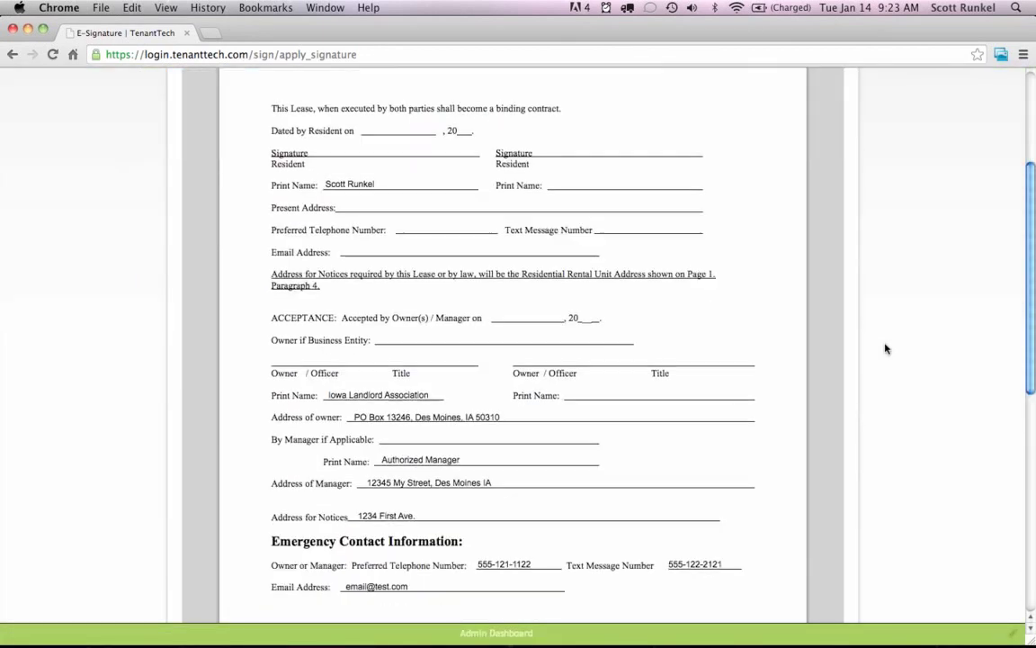
scroll(886, 349, "up", 4)
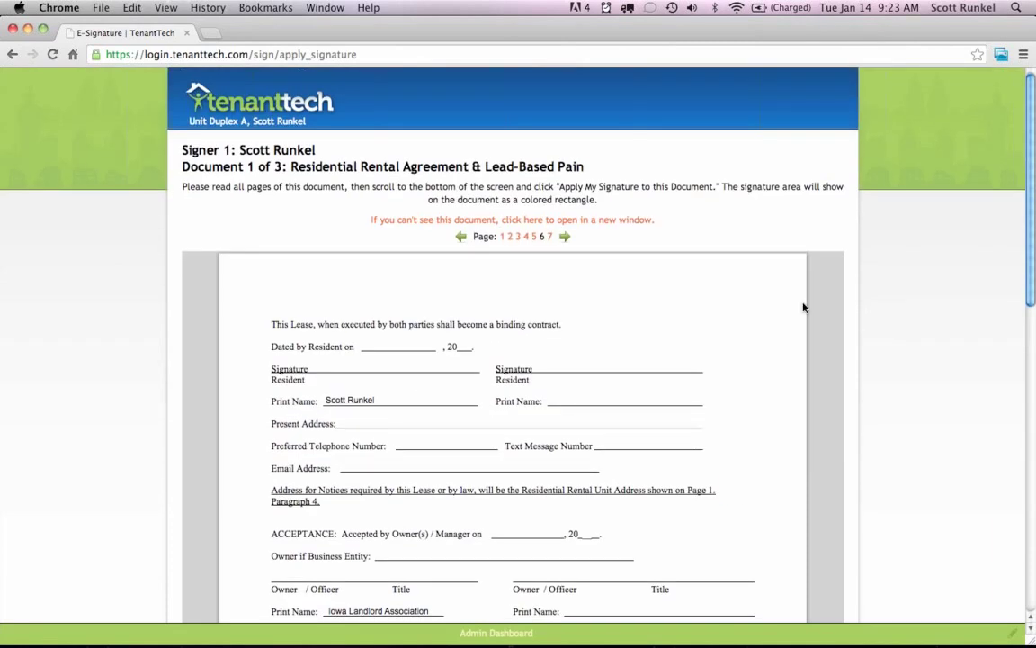
left_click(566, 237)
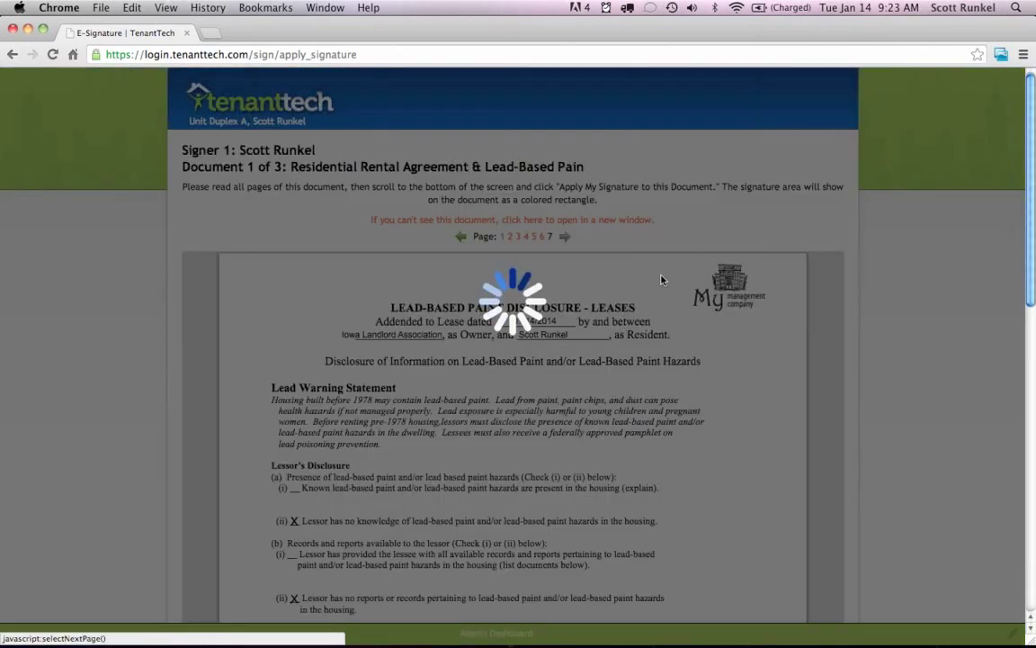
scroll(870, 335, "down", 15)
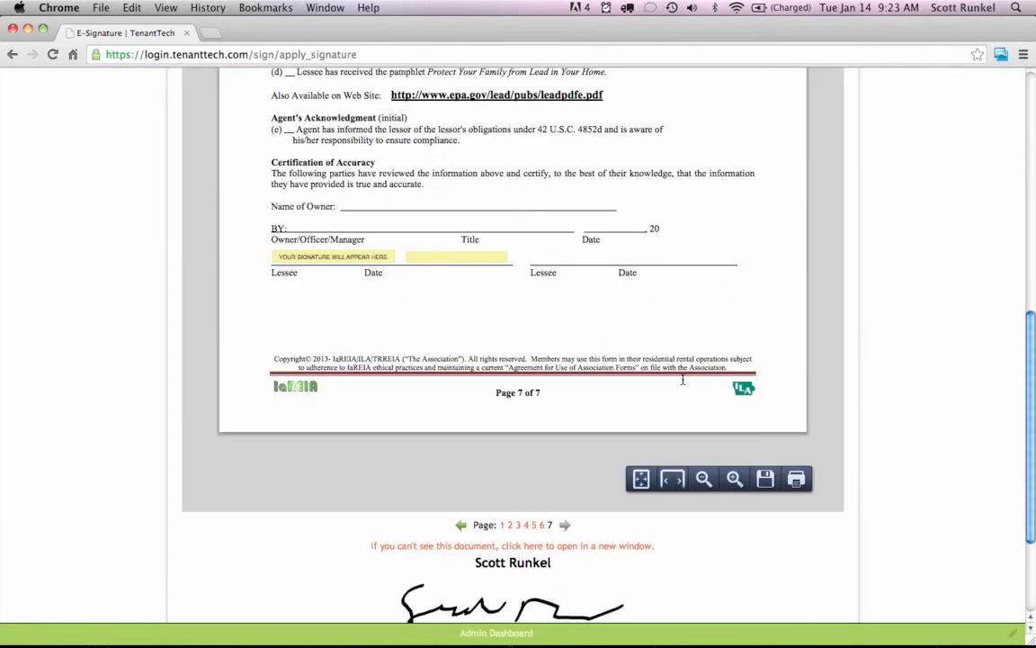
scroll(886, 495, "down", 3)
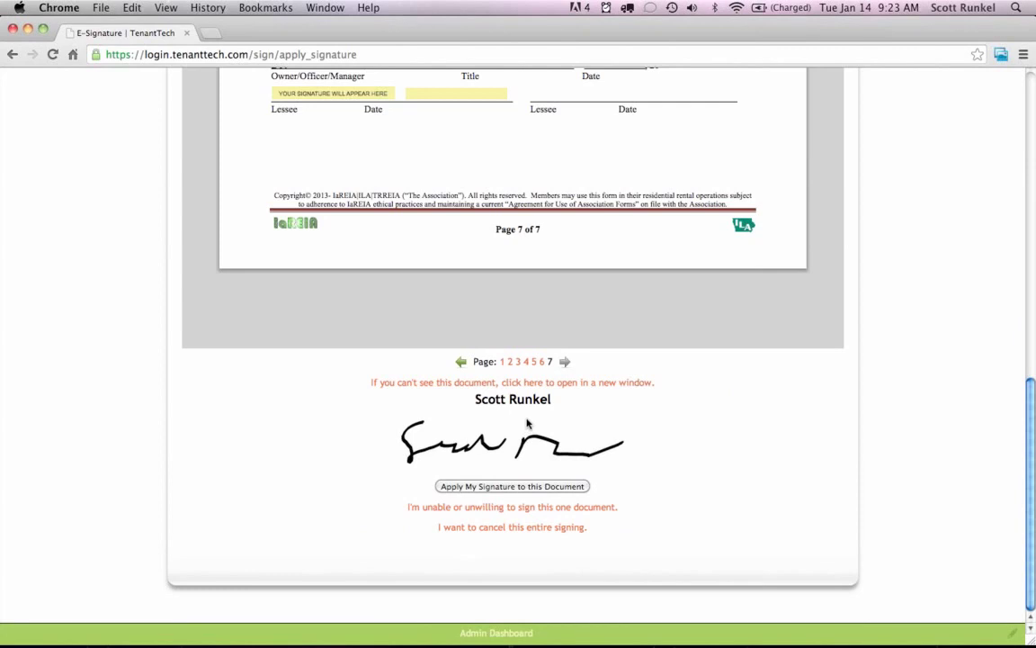
Apply and confirm the first signer's signature on the rental agreement, Crime-Free Lease Addendum and Pet Agreement.
left_click(499, 486)
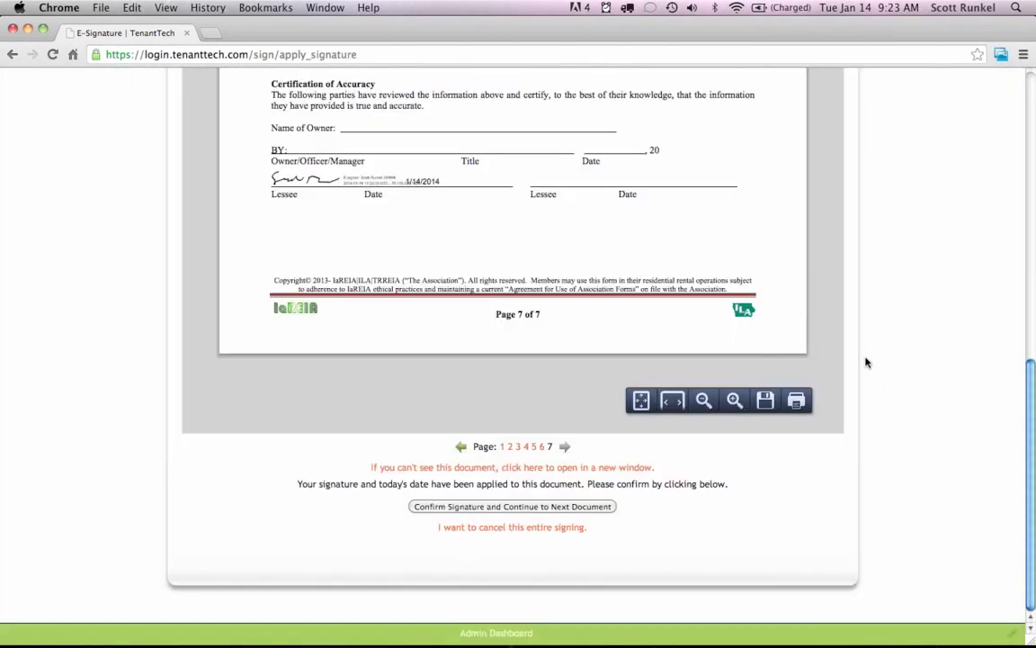
left_click(514, 509)
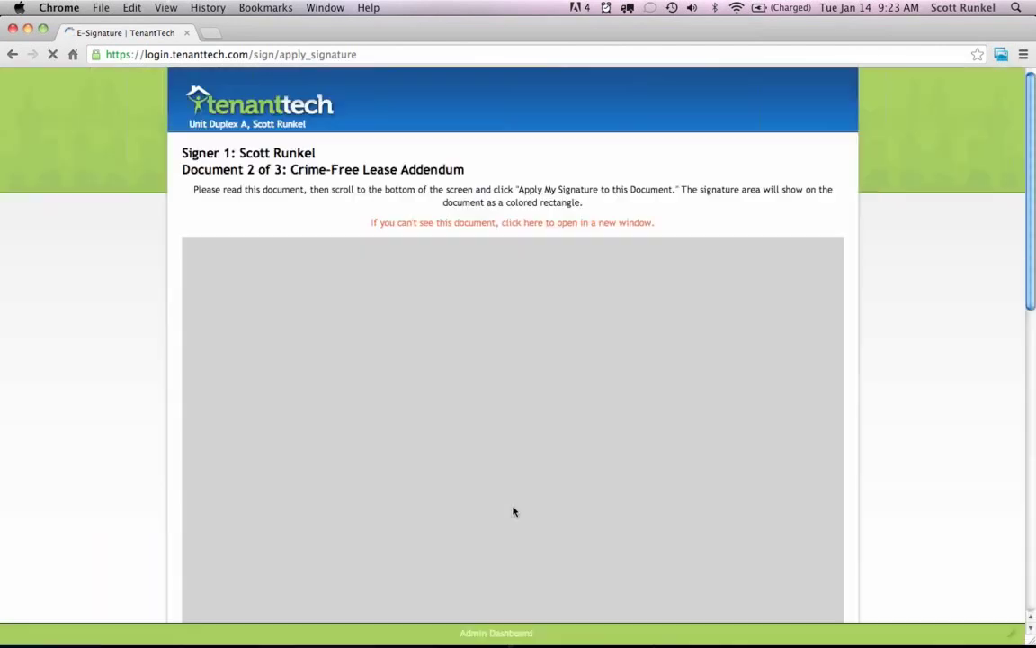
scroll(884, 397, "down", 10)
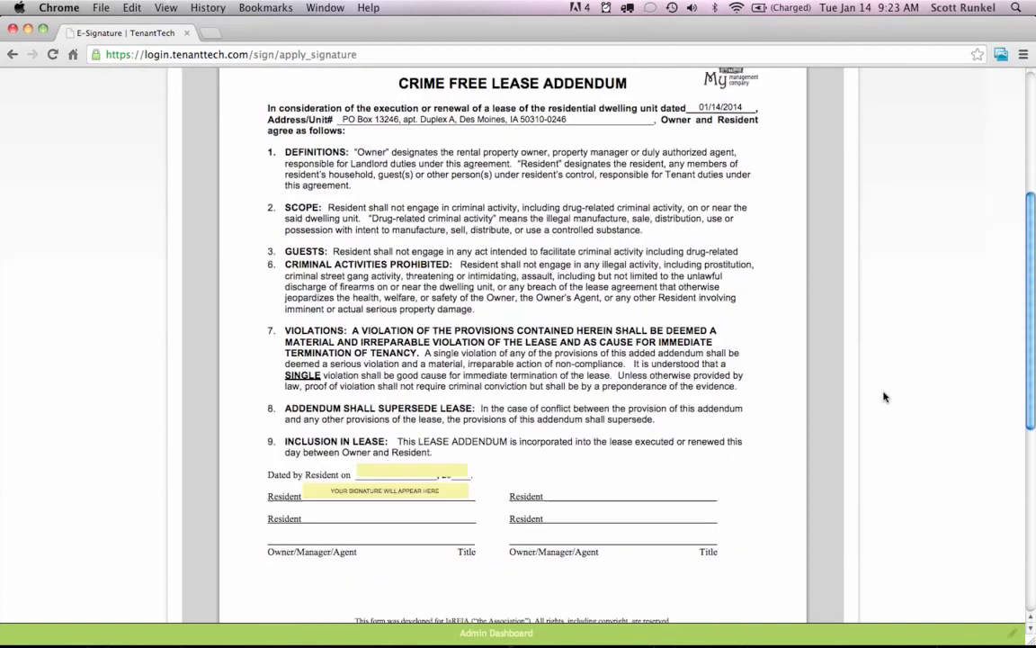
scroll(618, 479, "down", 7)
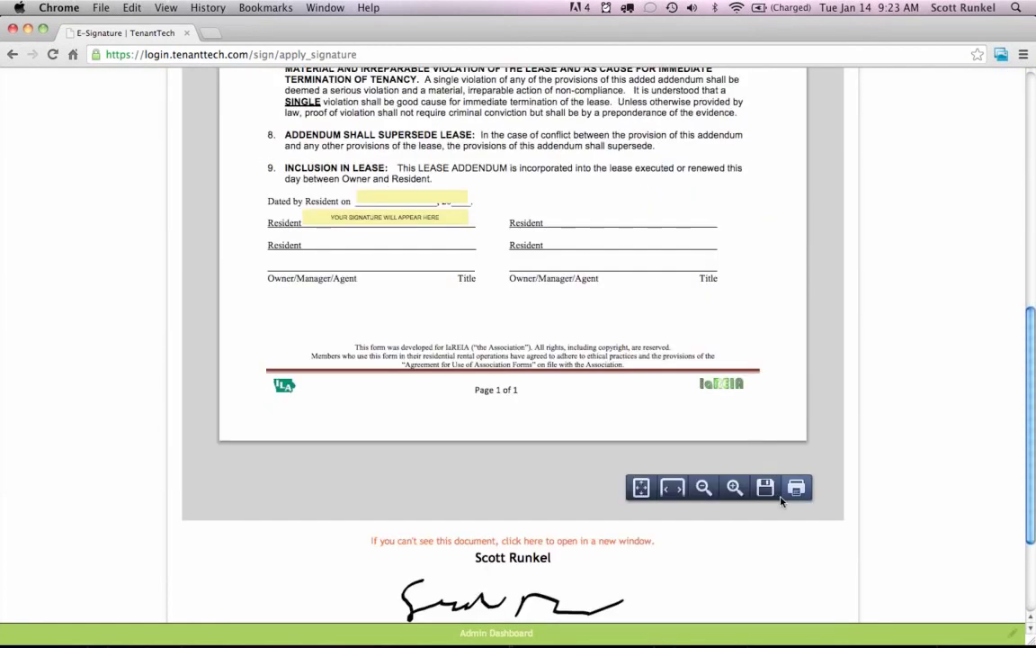
left_click(514, 486)
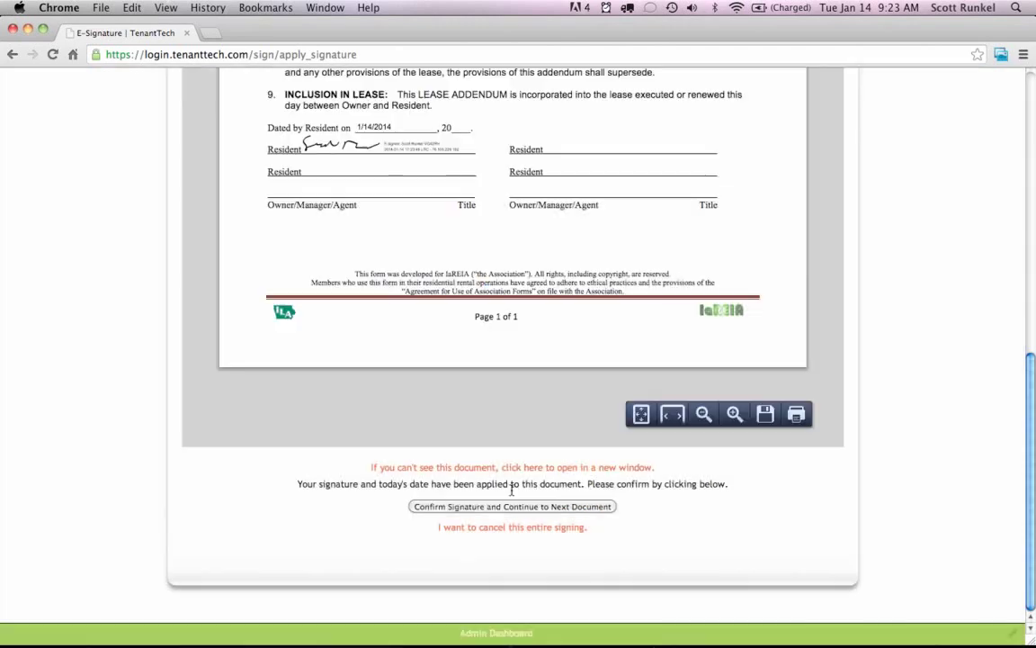
left_click(501, 506)
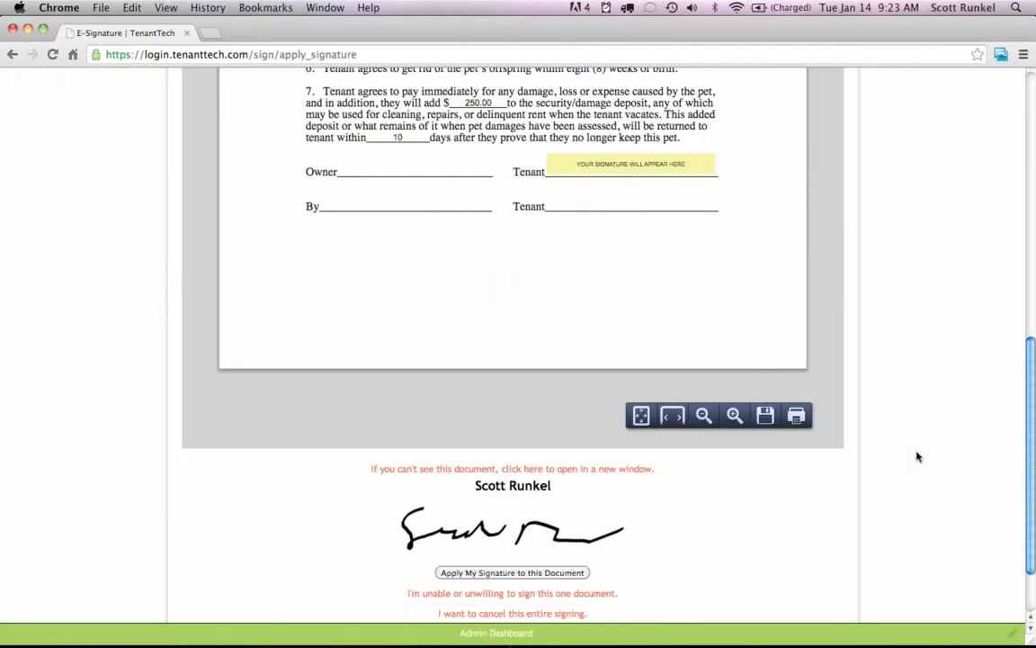
left_click(488, 574)
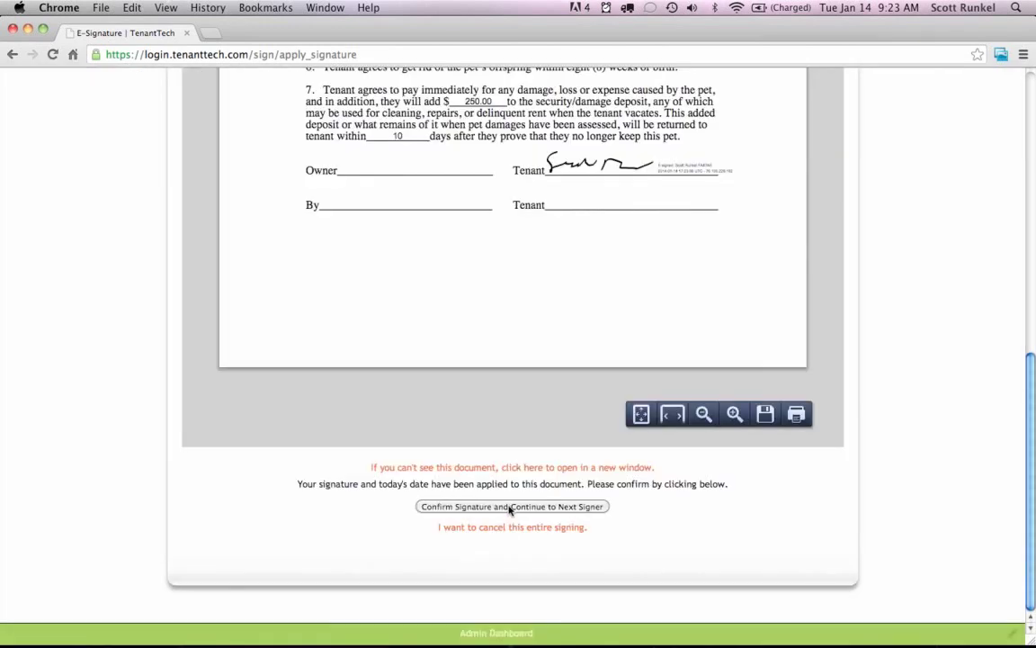
left_click(510, 507)
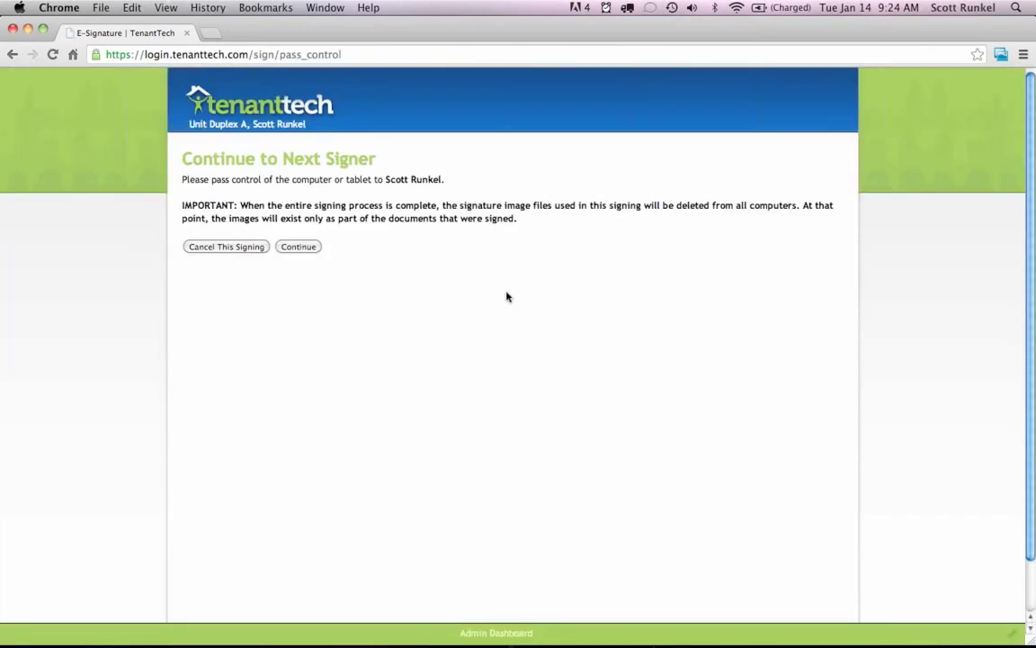
Enter the second signer's name, draw their signature, accept the terms and begin signing.
left_click(300, 248)
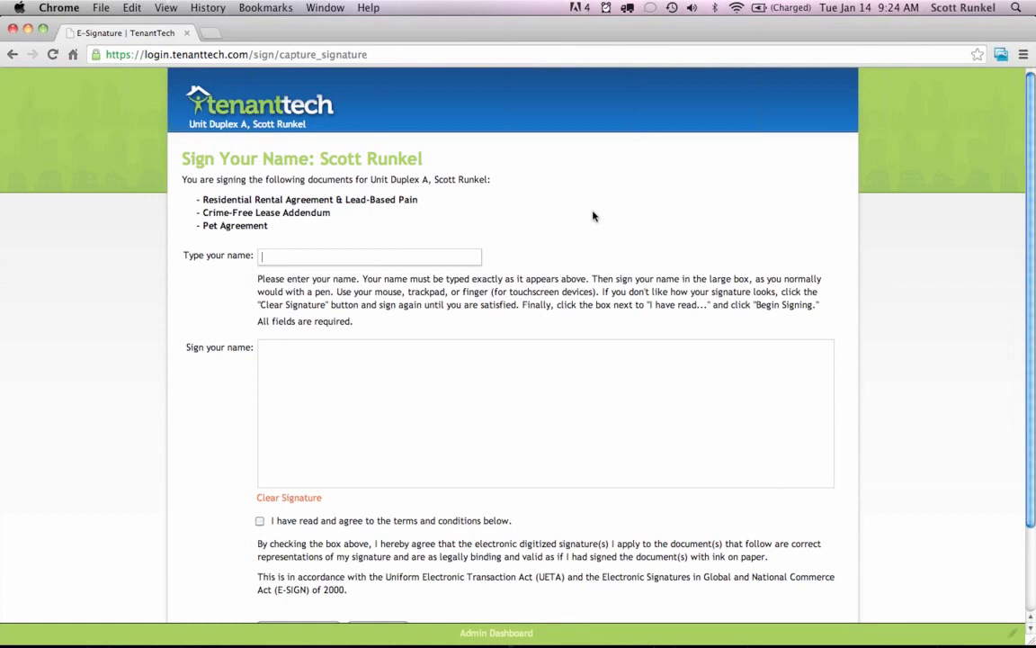
type("nkel")
mouse_move(365, 364)
left_mouse_down()
mouse_move(466, 432)
mouse_move(636, 410)
mouse_move(784, 418)
left_mouse_up()
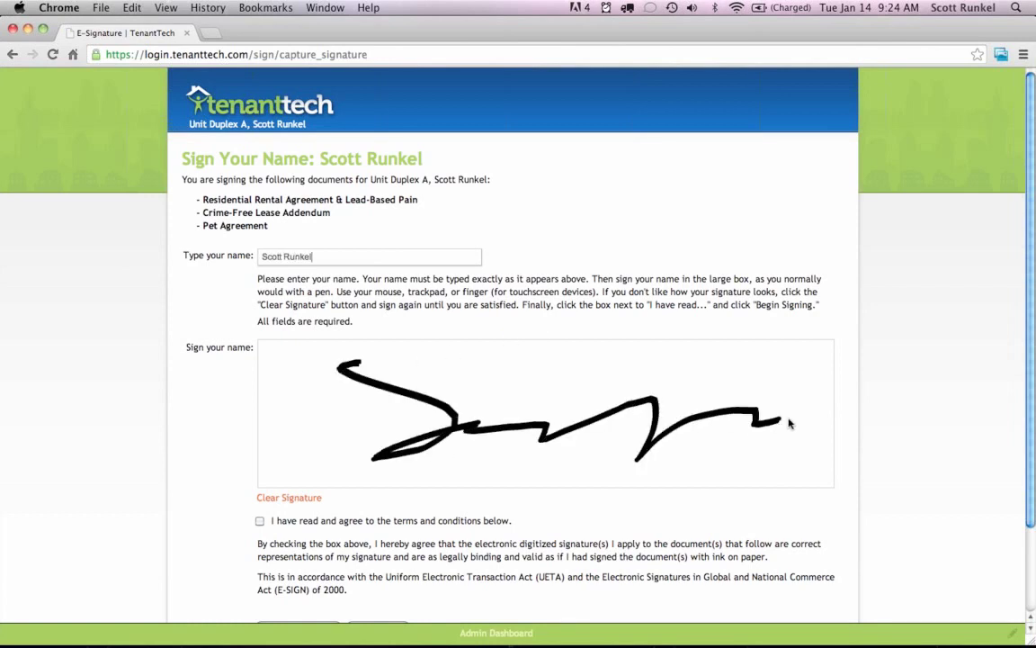
scroll(792, 378, "down", 3)
left_click(370, 418)
left_click(377, 524)
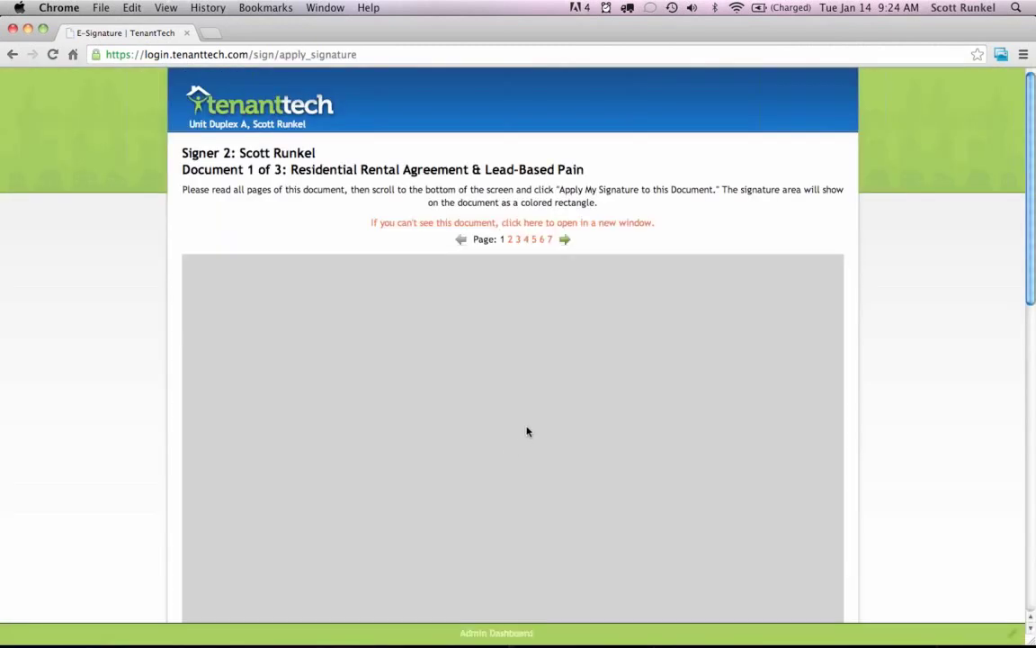
Apply Signer 2's signature to the rental agreement, Crime-Free Lease Addendum and Pet Agreement.
scroll(897, 362, "down", 15)
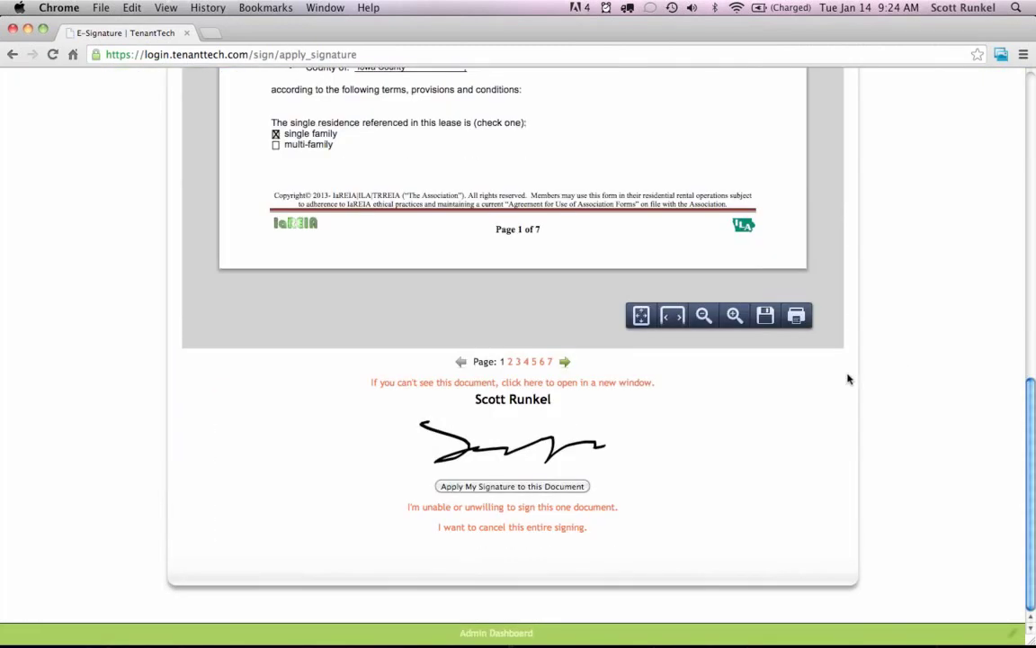
left_click(498, 486)
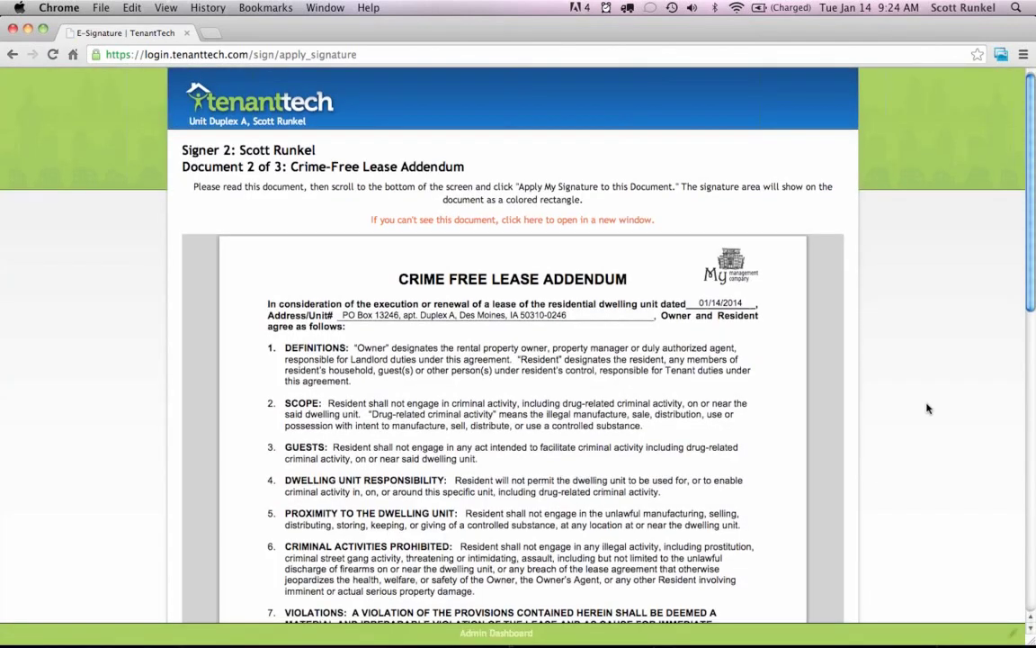
scroll(925, 410, "down", 15)
scroll(929, 409, "down", 2)
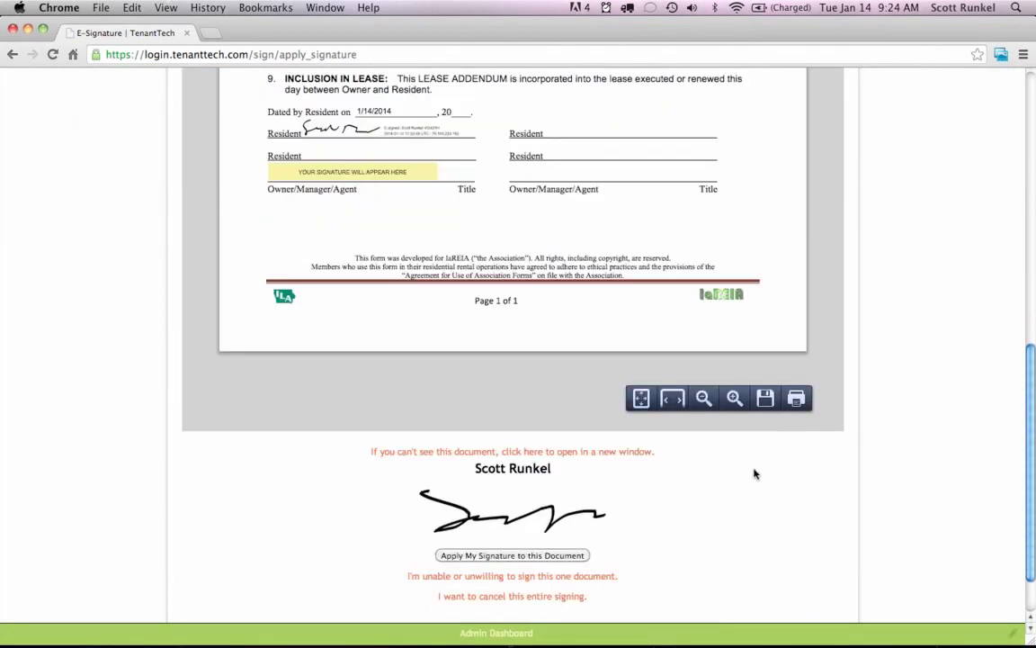
left_click(504, 555)
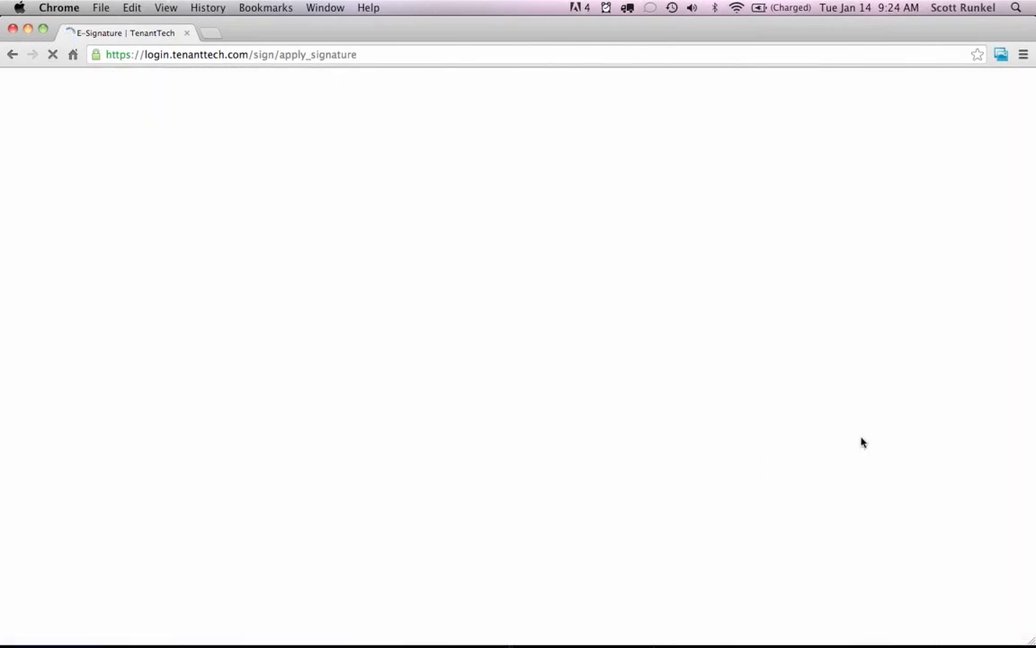
scroll(916, 435, "down", 1)
scroll(916, 435, "down", 15)
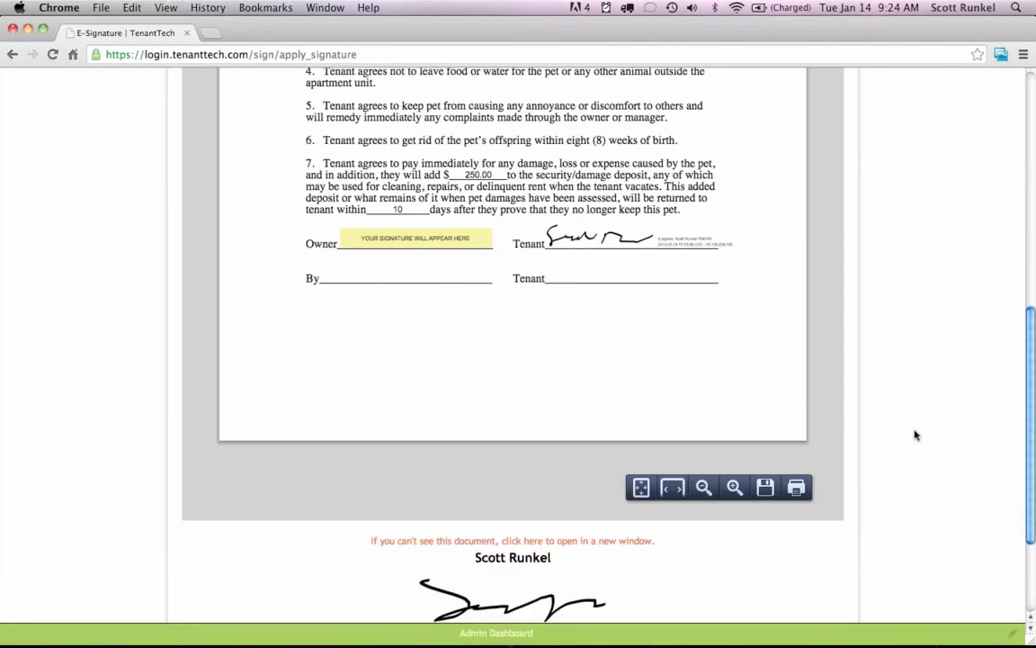
left_click(500, 520)
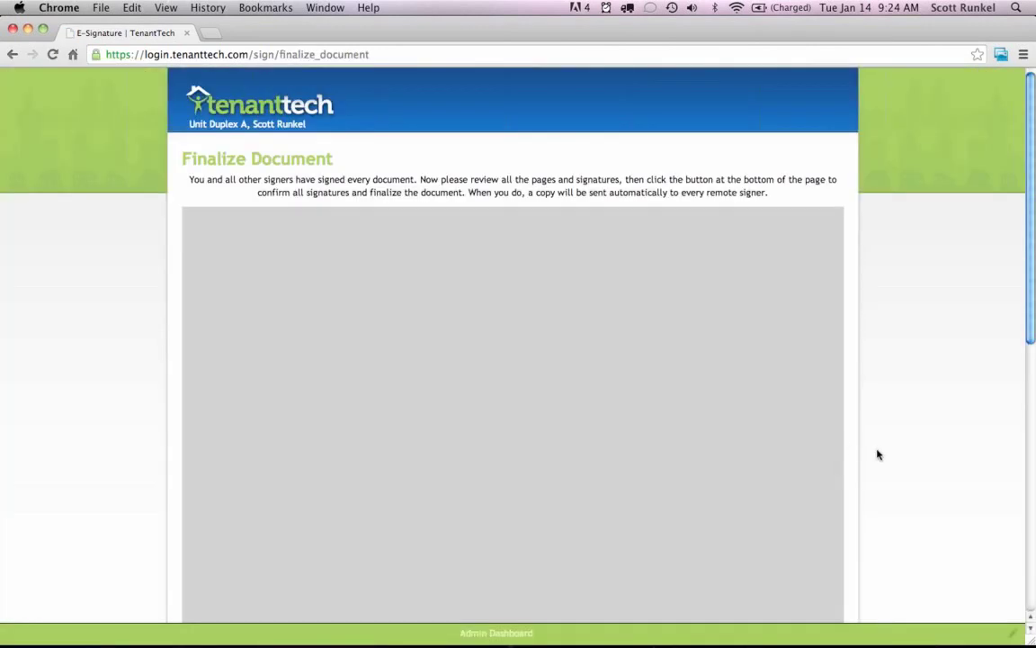
Scroll to the end of the Pet Agreement and confirm all signatures to finalize the document.
scroll(878, 454, "down", 2)
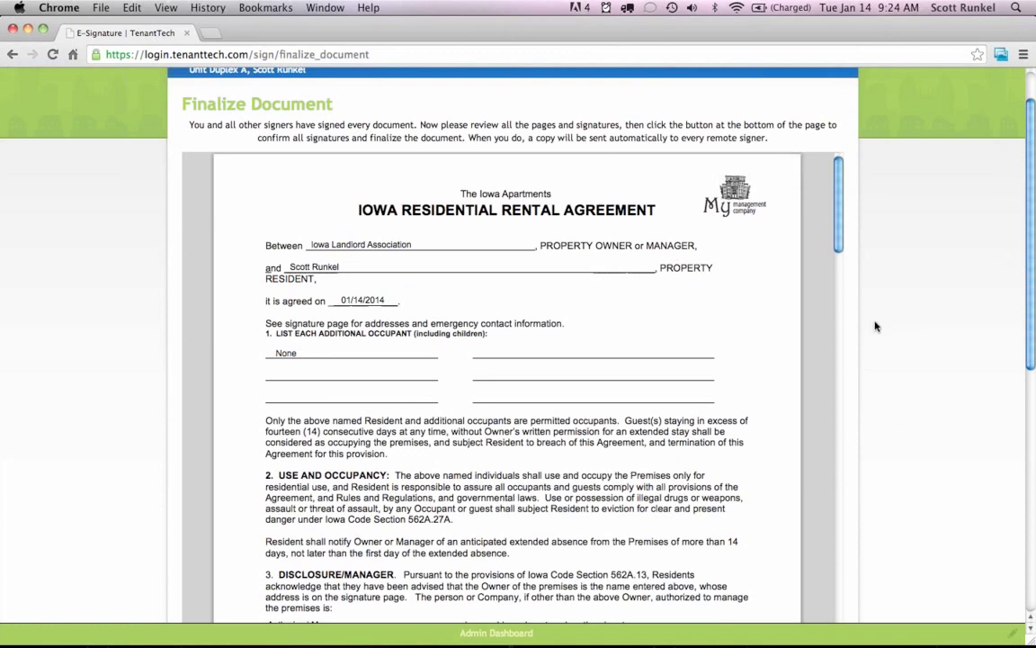
scroll(894, 361, "down", 1)
scroll(894, 361, "down", 15)
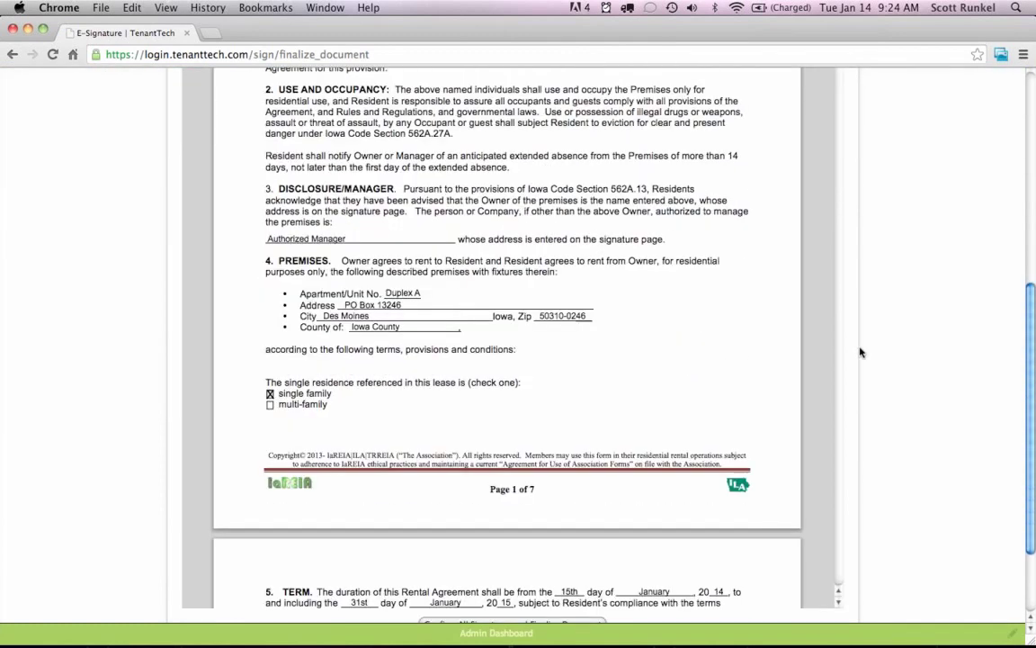
scroll(698, 302, "down", 20)
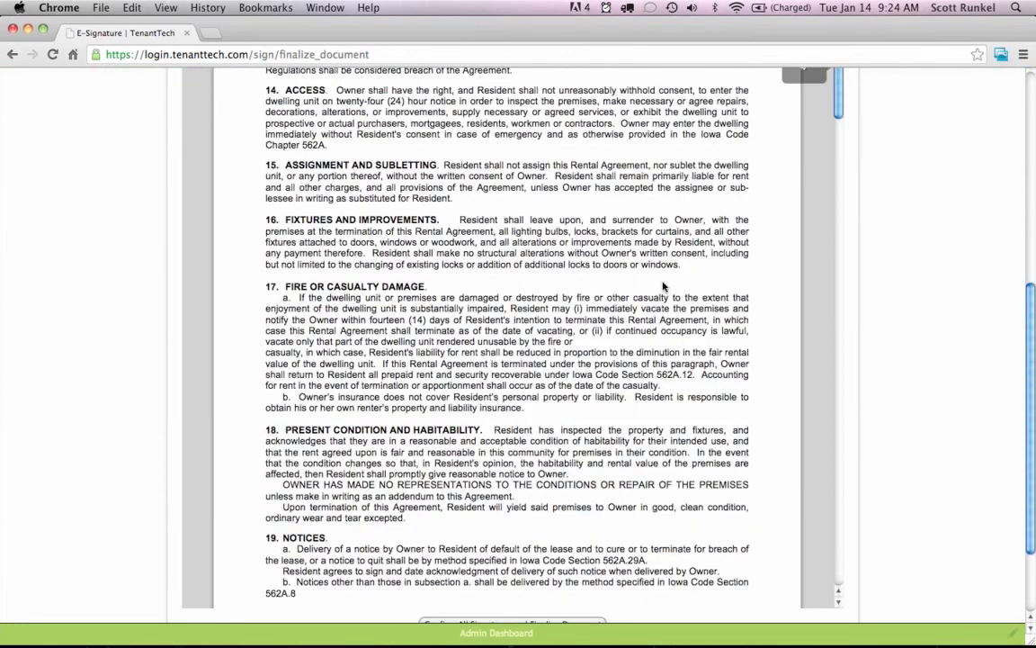
scroll(663, 287, "down", 20)
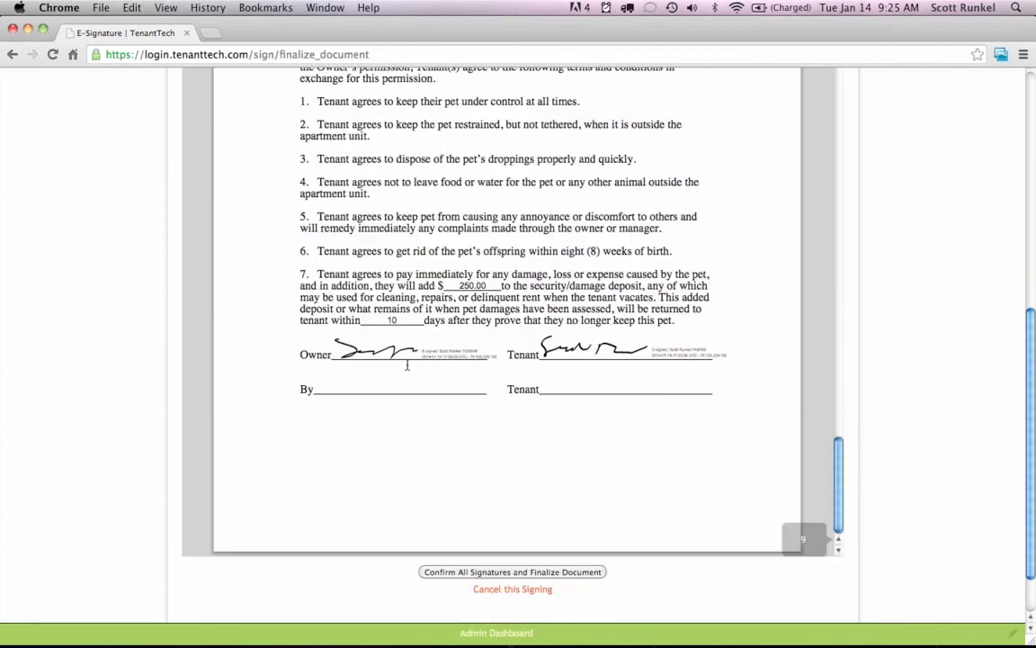
scroll(864, 423, "down", 2)
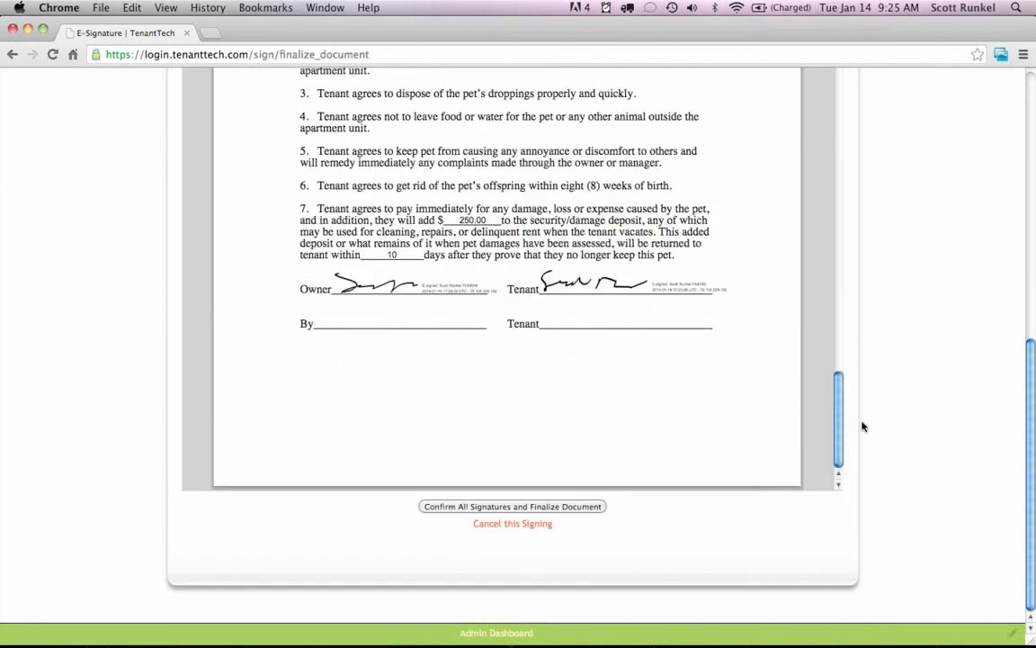
left_click(489, 507)
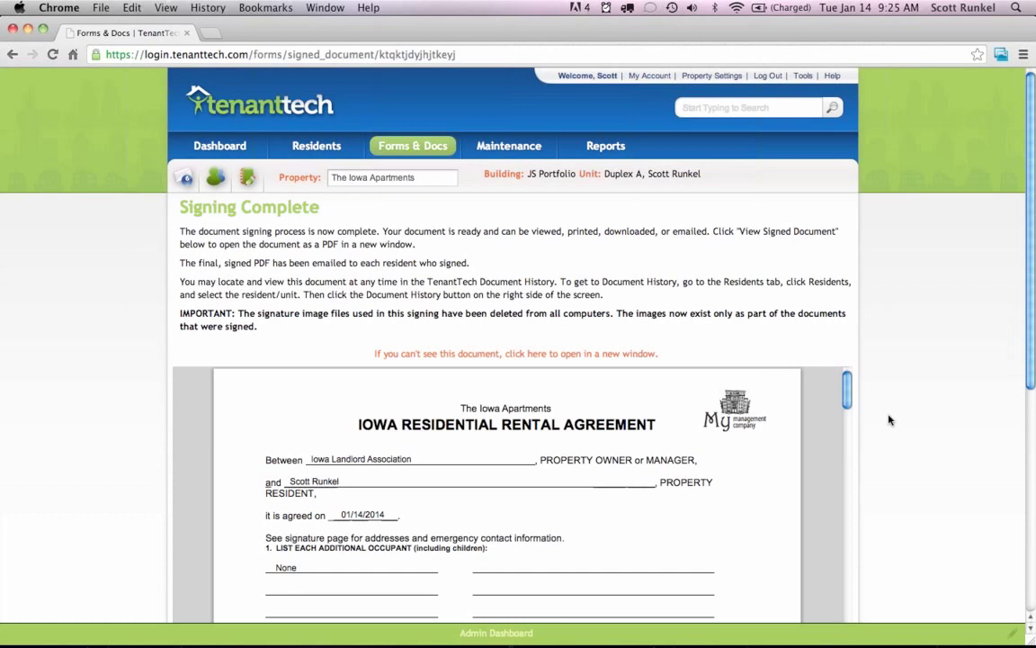
Scroll the signed PDF down to its Electronic Signature Summary.
scroll(927, 396, "down", 1)
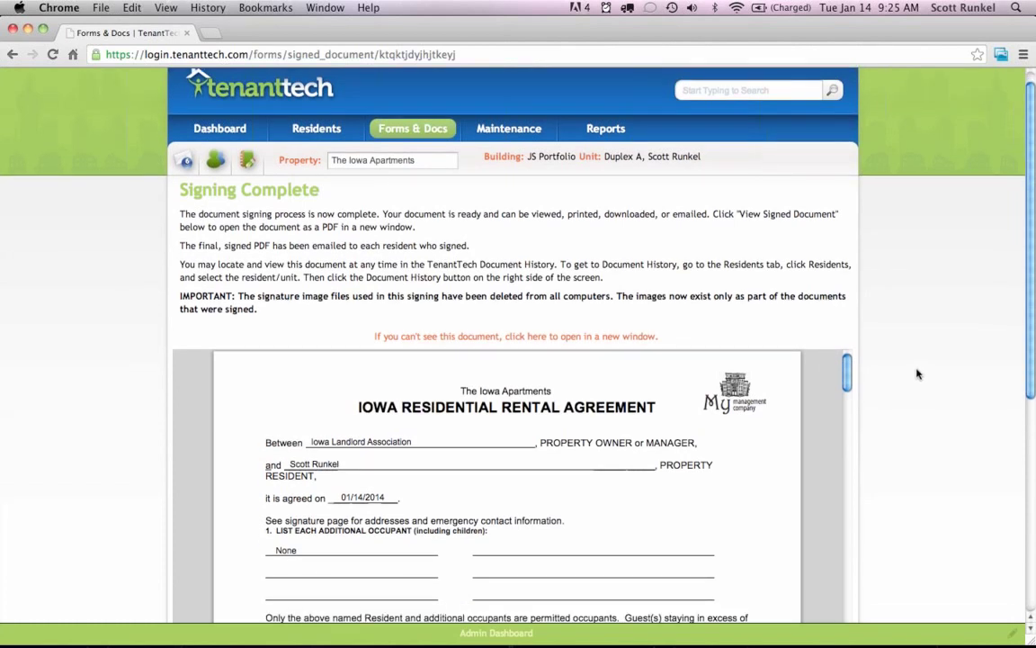
scroll(918, 374, "down", 2)
scroll(917, 375, "down", 1)
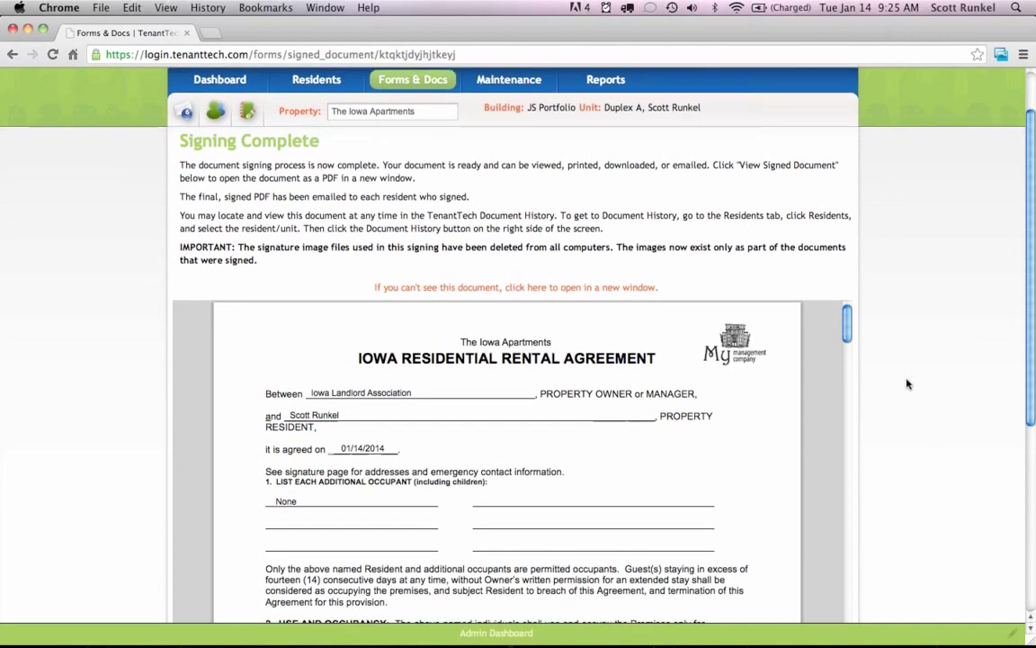
scroll(910, 385, "down", 7)
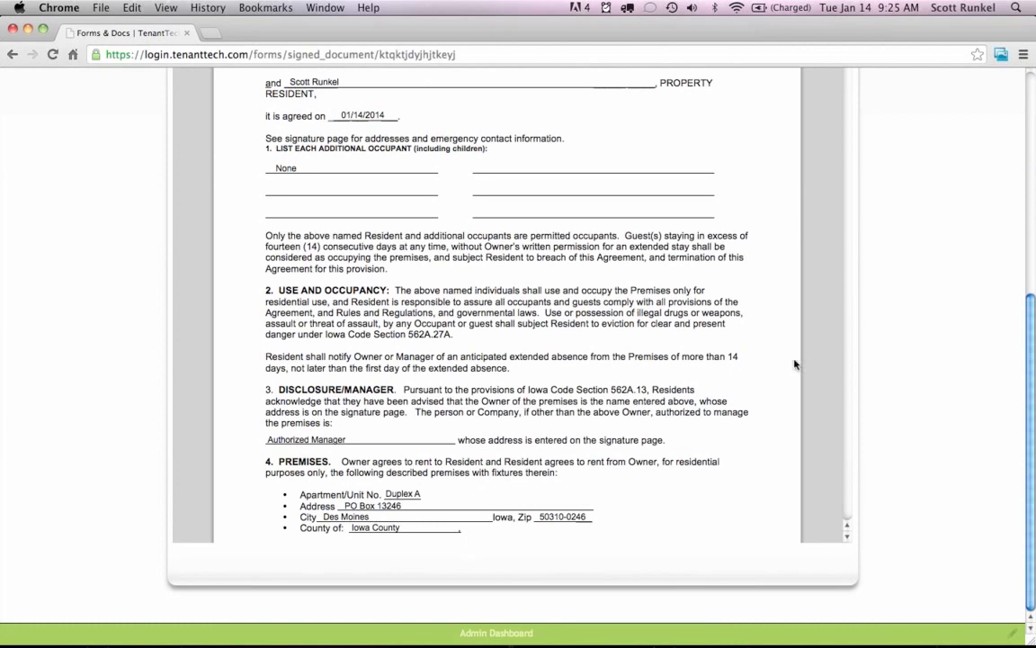
scroll(770, 370, "down", 10)
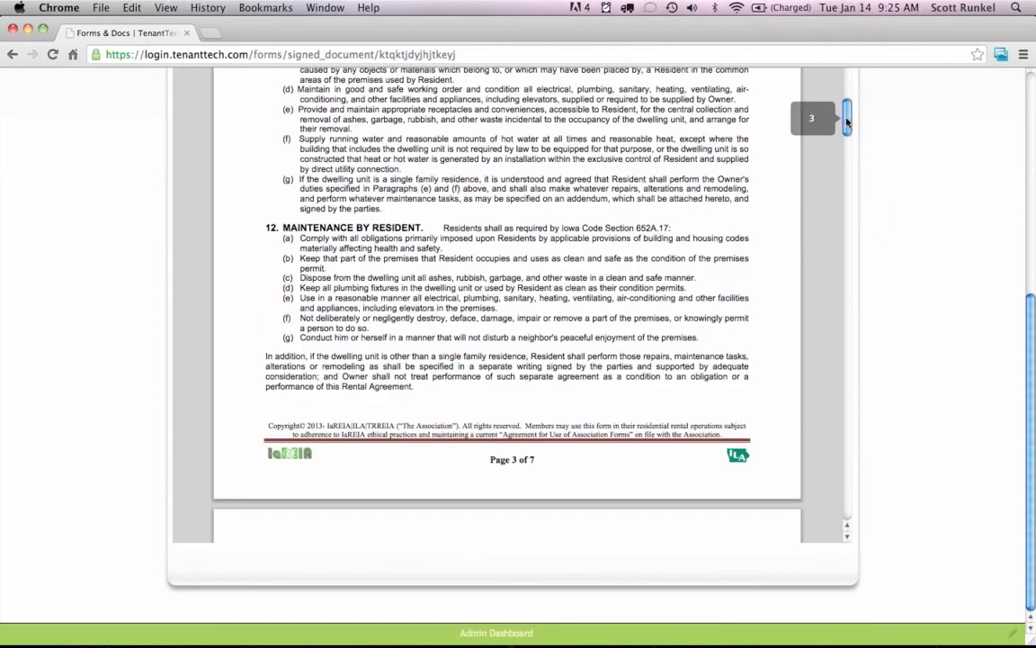
left_click_drag(848, 123, 846, 485)
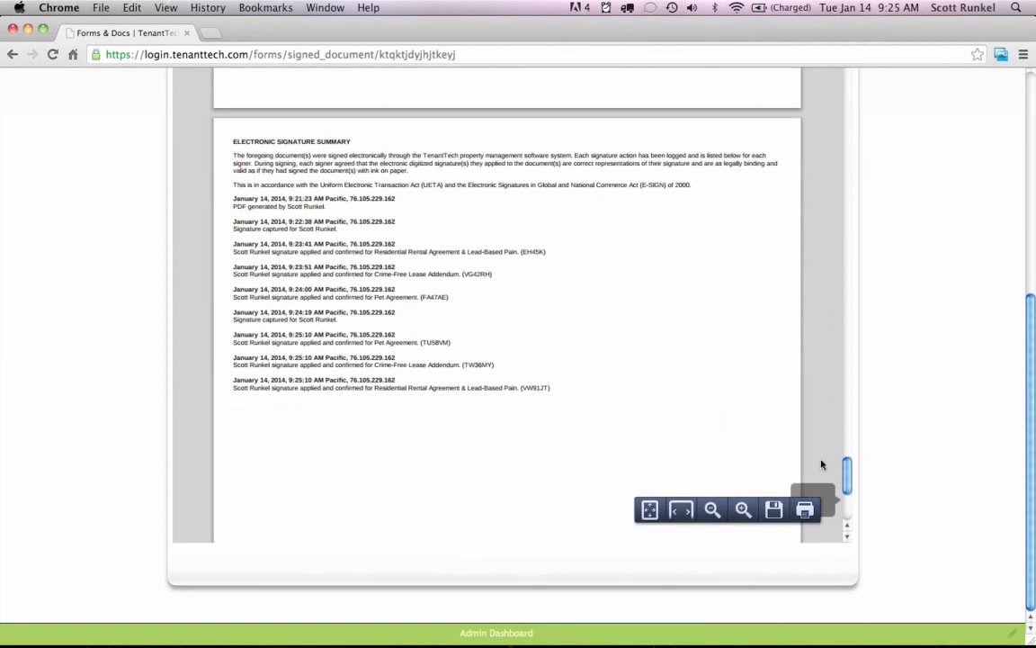
Zoom in twice and inspect the IP address in the first signature entry.
left_click(744, 511)
left_click(744, 511)
scroll(755, 396, "down", 10)
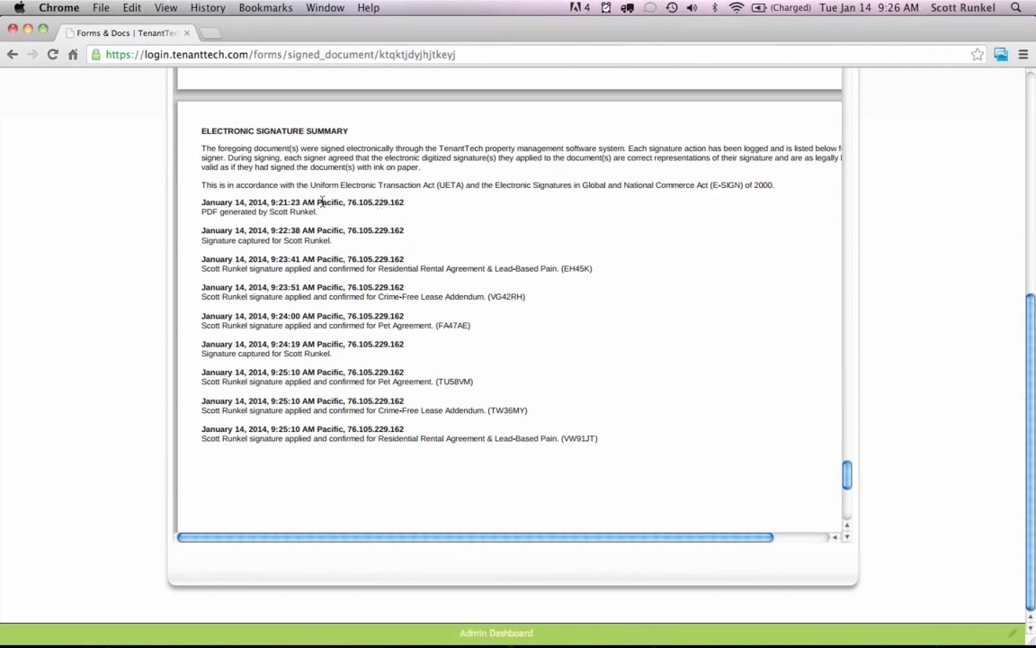
left_click_drag(407, 203, 347, 204)
left_click(390, 209)
Scroll the signed PDF back up toward the top.
mouse_move(713, 496)
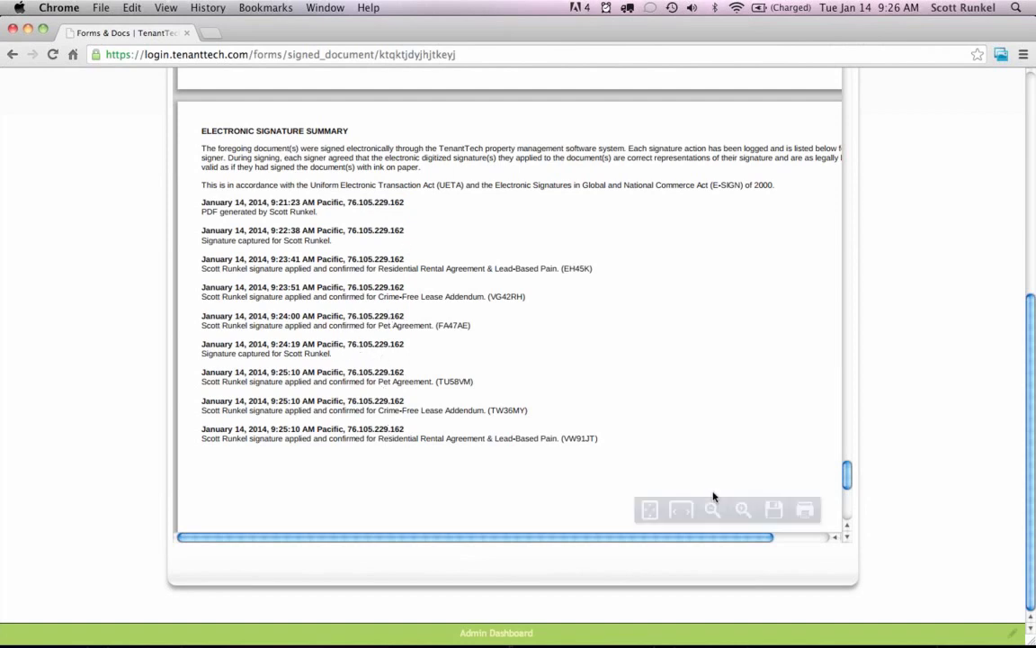
mouse_move(848, 477)
left_mouse_down()
mouse_move(848, 493)
mouse_move(848, 475)
left_mouse_up()
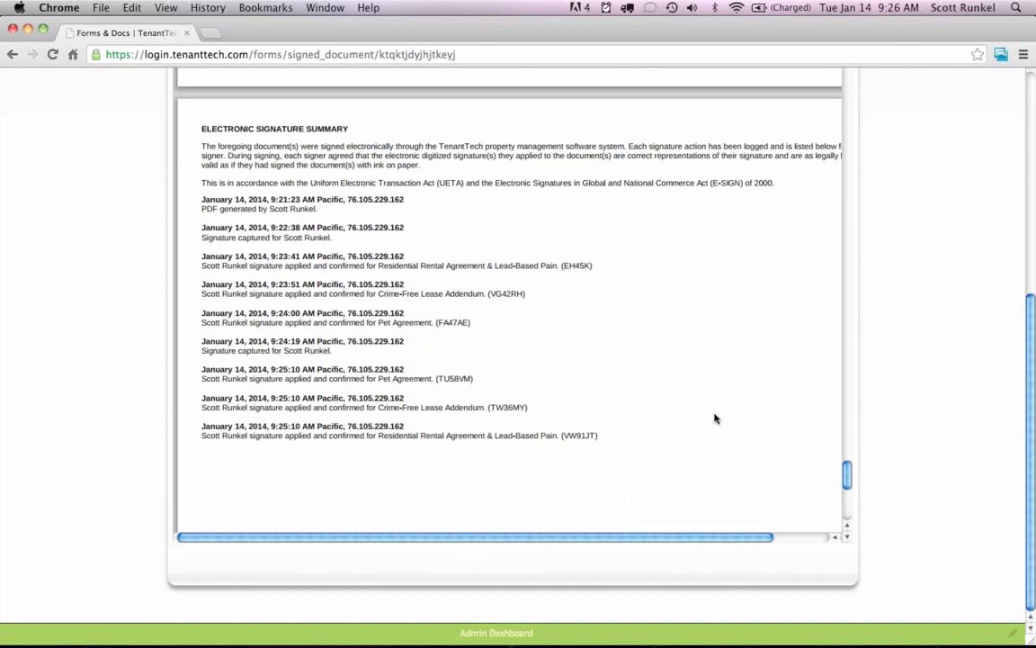
left_click_drag(849, 472, 848, 448)
scroll(887, 410, "up", 5)
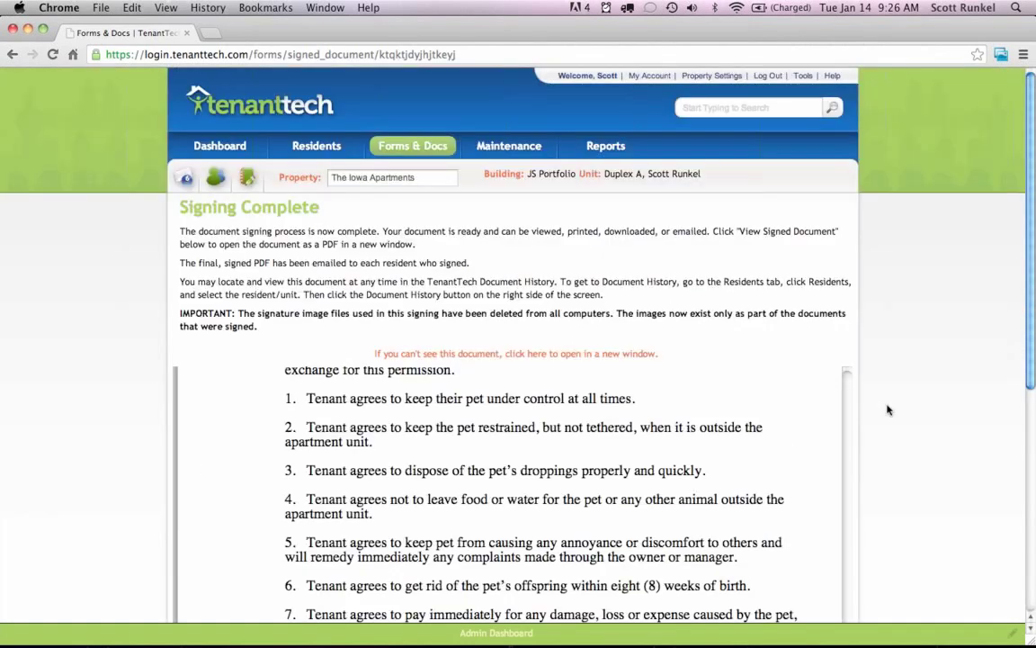
Review Resident History, then return to the current Residents list scrolled to Duplex A.
left_click(313, 149)
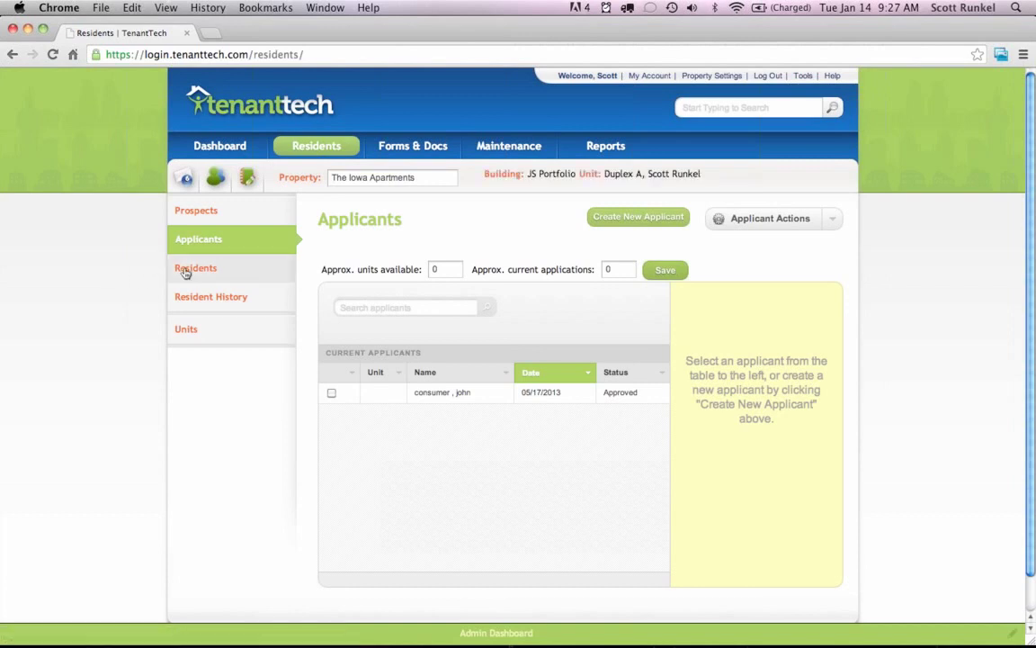
left_click(197, 269)
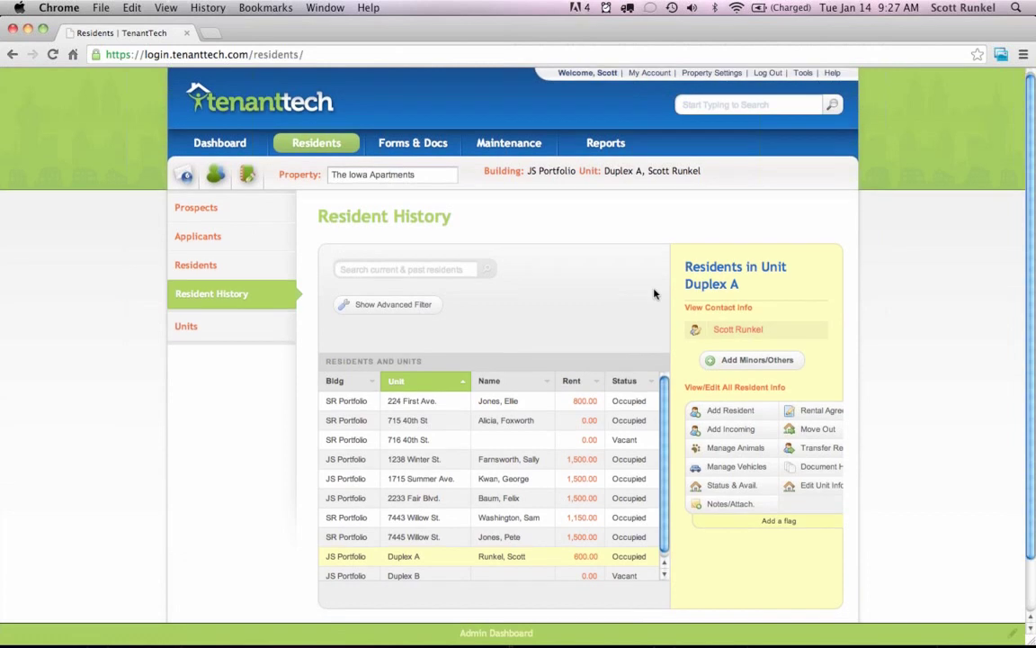
scroll(590, 292, "down", 2)
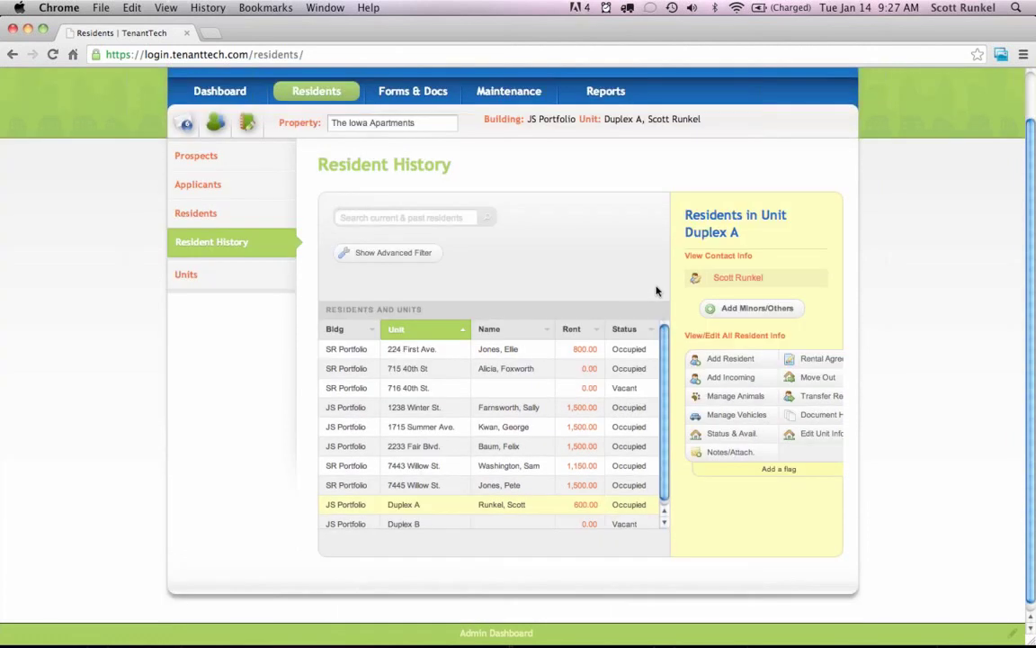
left_click(199, 223)
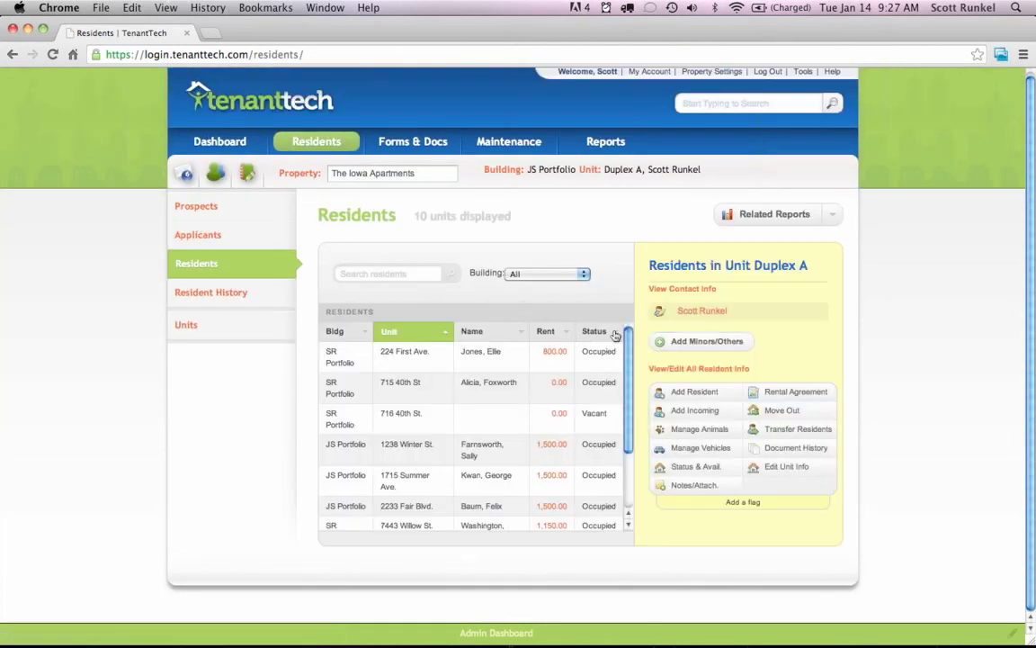
left_click_drag(632, 386, 631, 457)
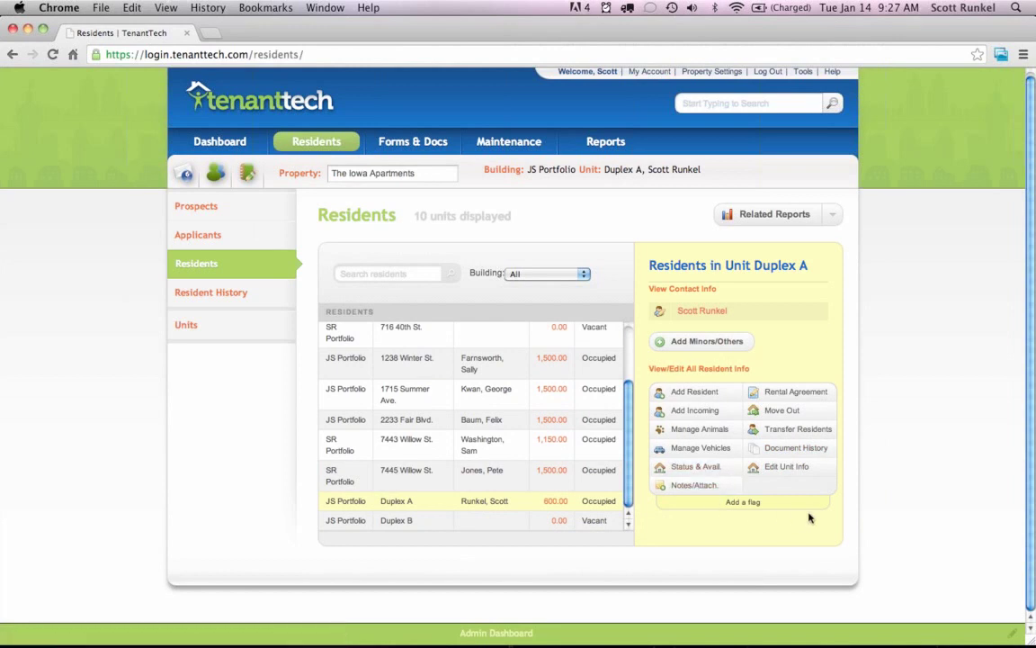
Show Duplex A's Document History and expand ILA001 to list ILA008 and ILA012.
left_click(788, 452)
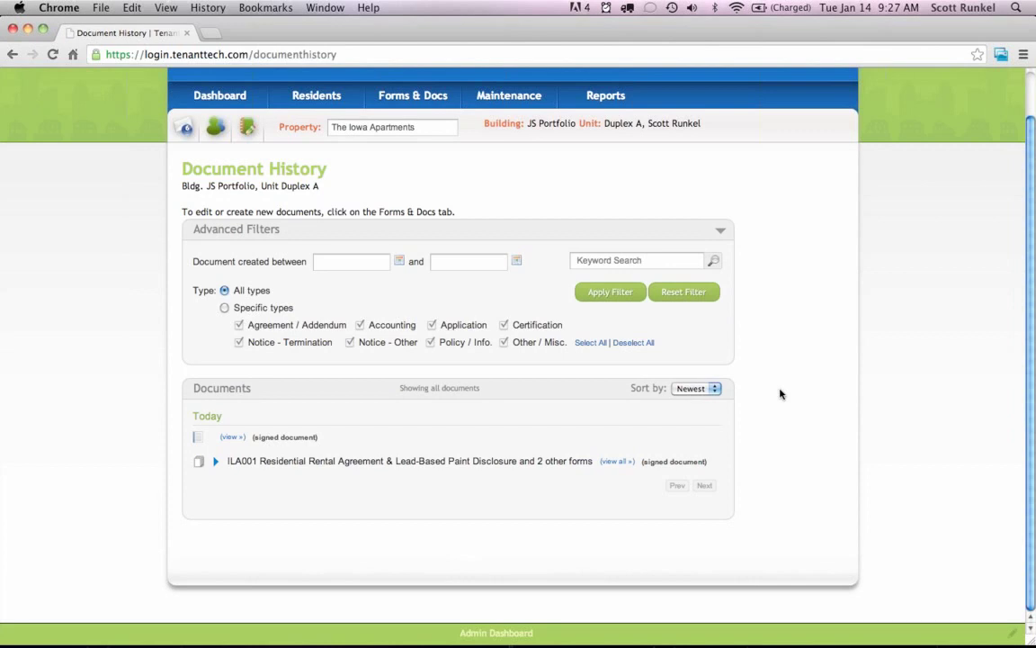
left_click(216, 462)
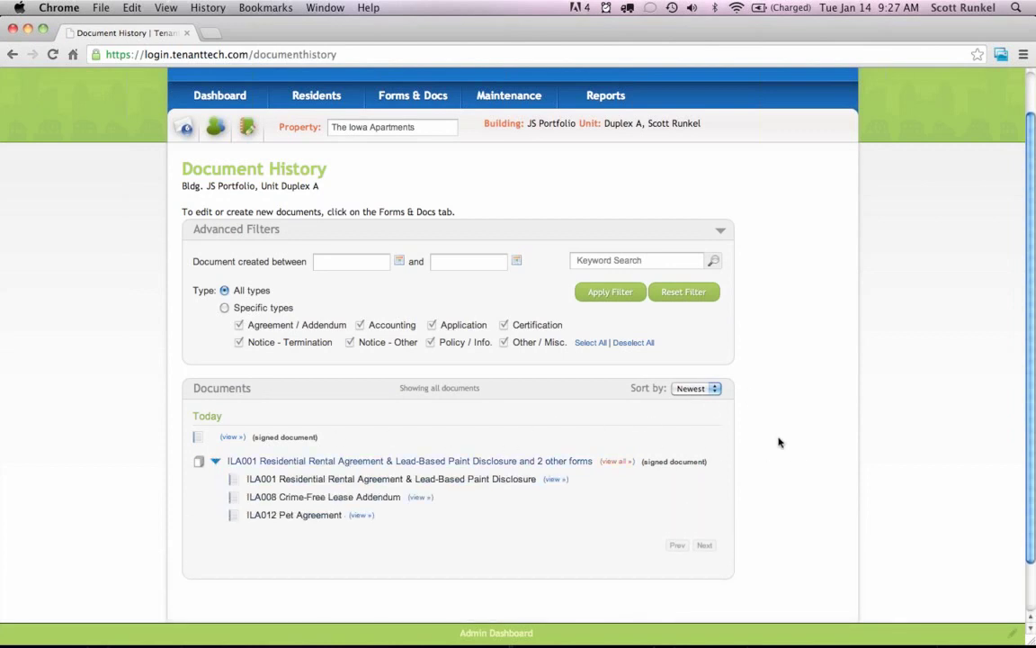
scroll(779, 439, "down", 3)
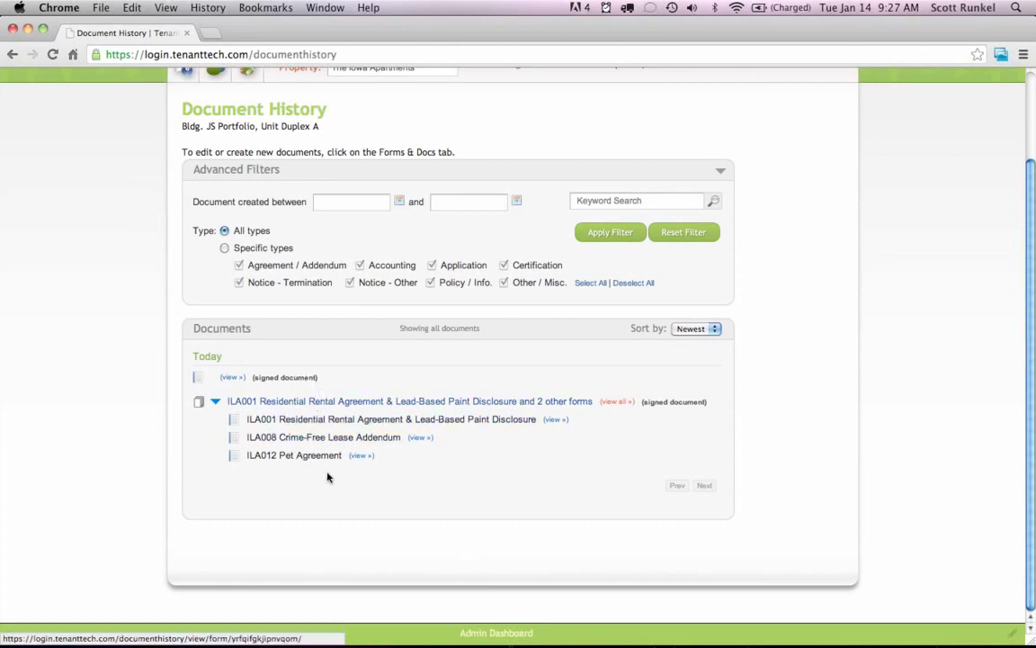
Scroll through the combined ILA001 signed forms PDF, then go back to Document History.
left_click(609, 405)
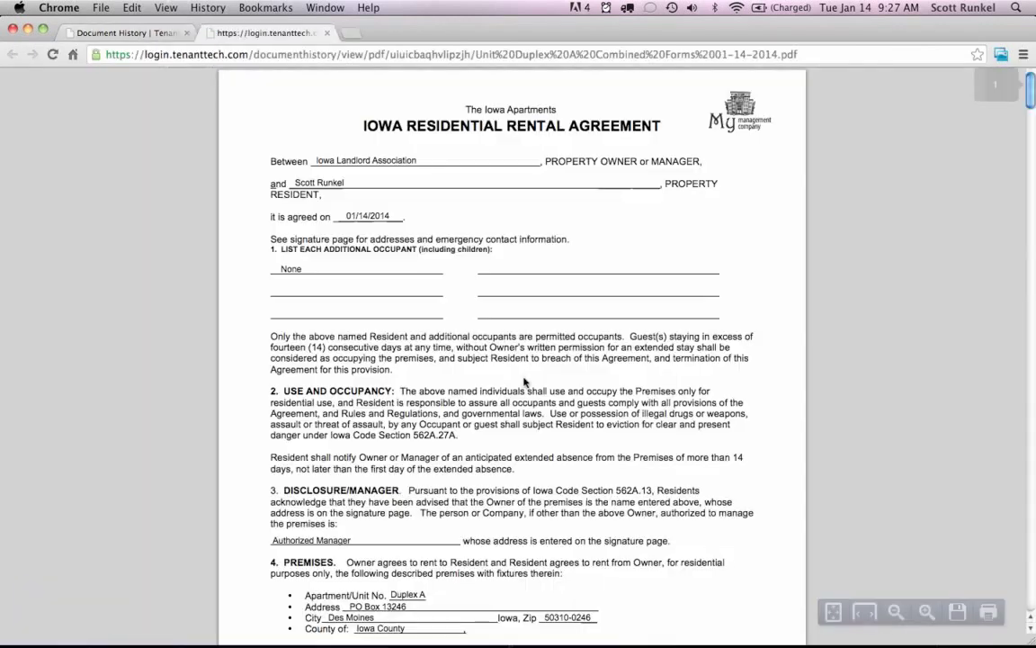
scroll(663, 372, "down", 1)
scroll(679, 372, "down", 20)
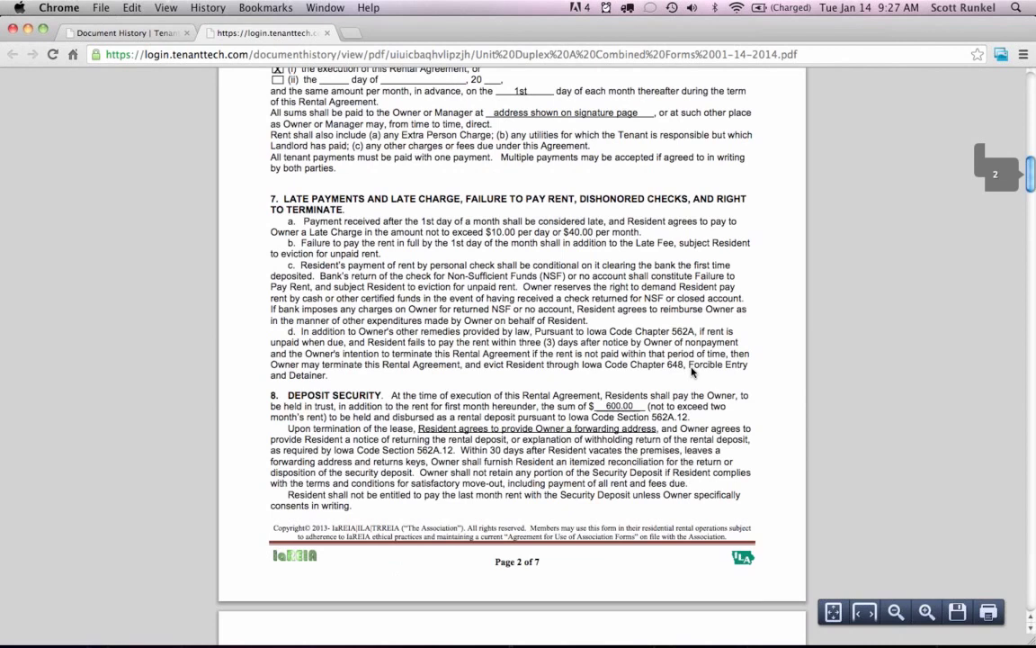
scroll(692, 372, "down", 20)
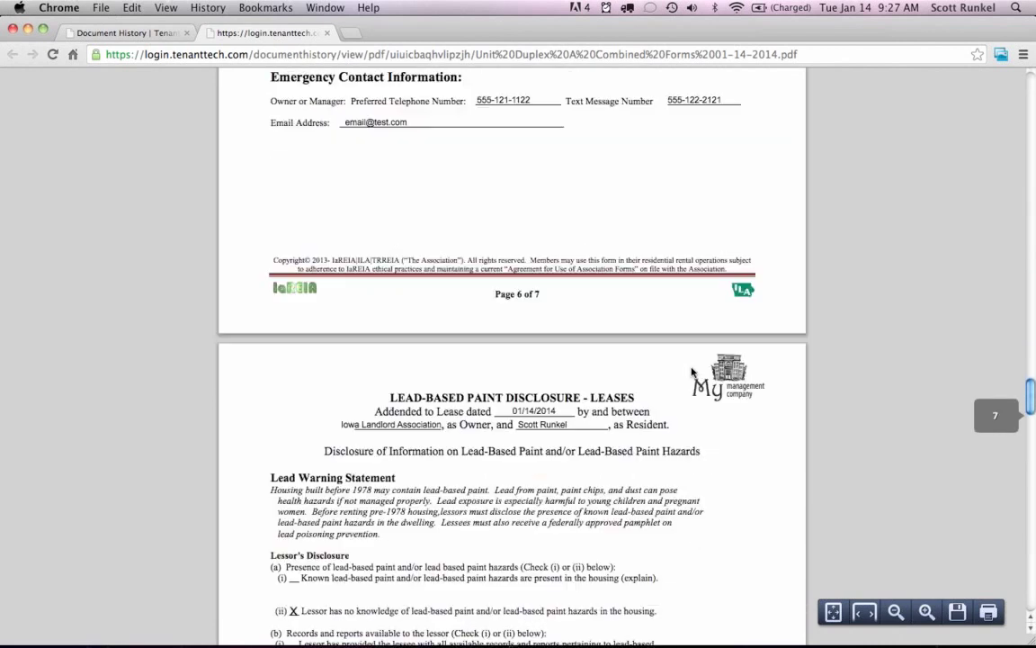
scroll(692, 372, "down", 4)
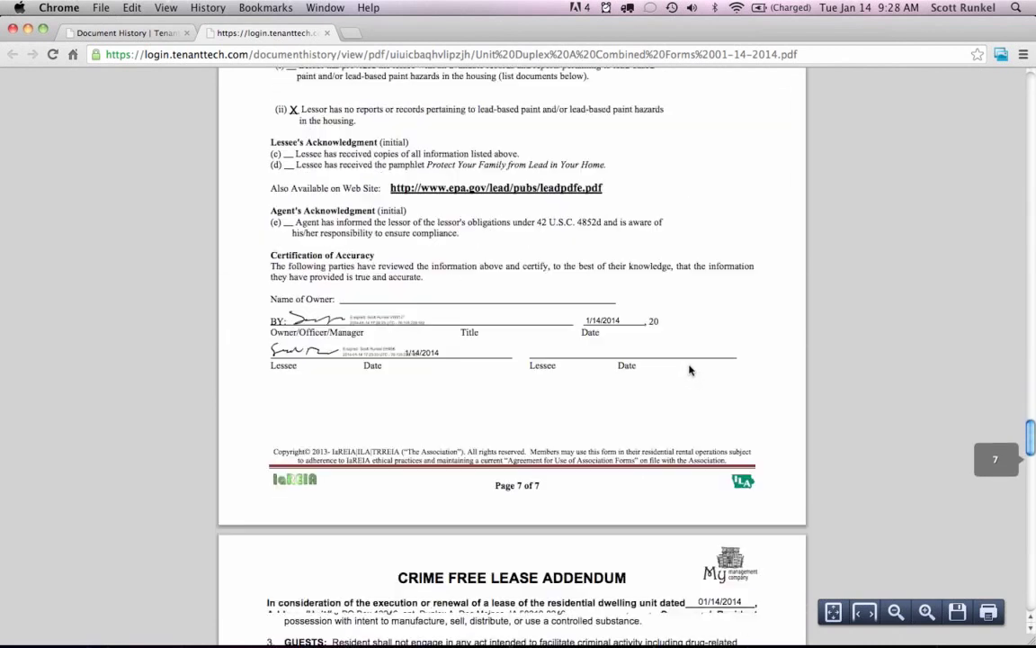
scroll(692, 370, "down", 20)
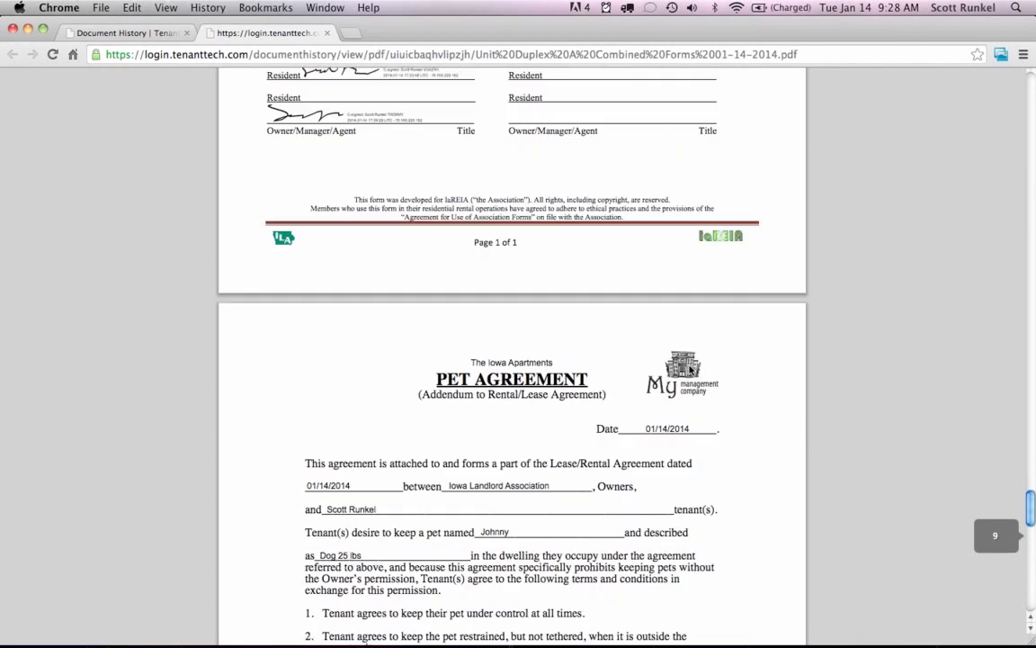
scroll(690, 369, "up", 20)
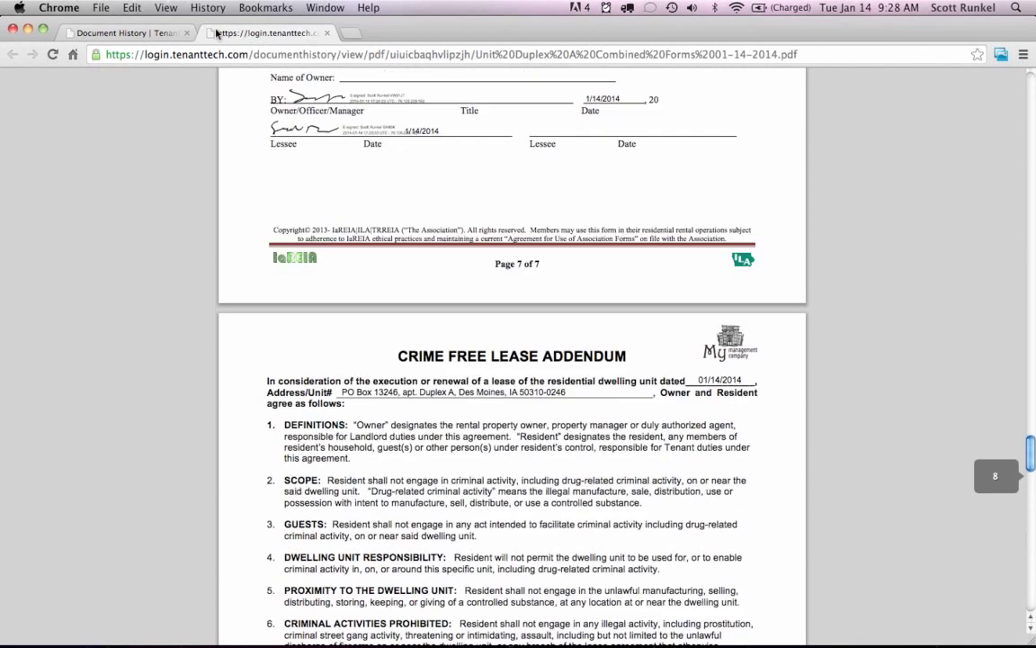
left_click(140, 36)
scroll(757, 350, "up", 5)
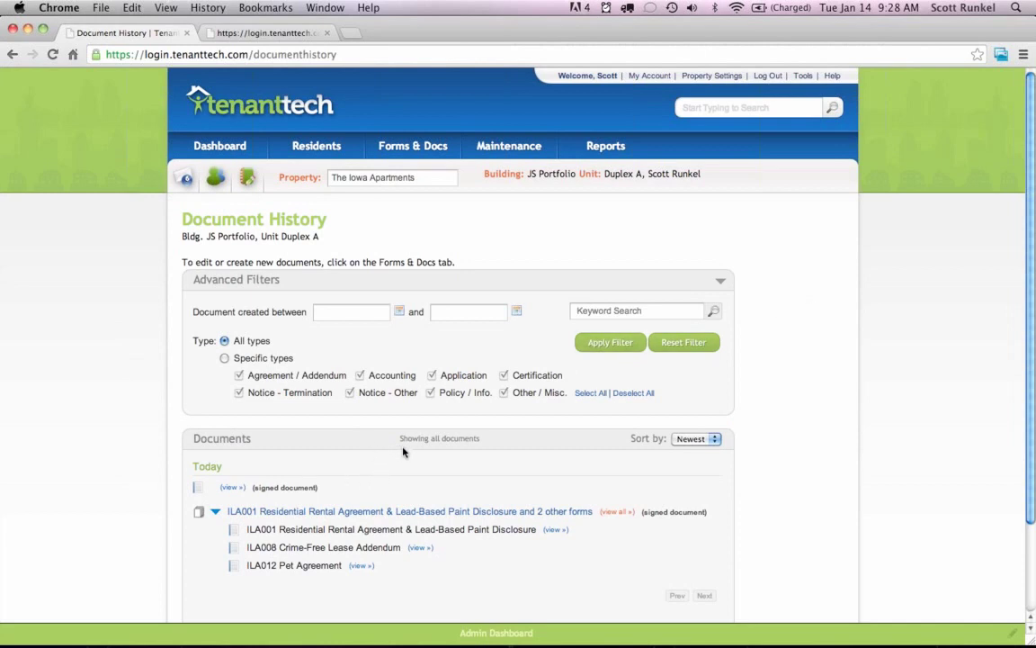
Go from Residents to Forms & Docs, showing ILA001, ILA008 and ILA012 selected.
left_click(323, 147)
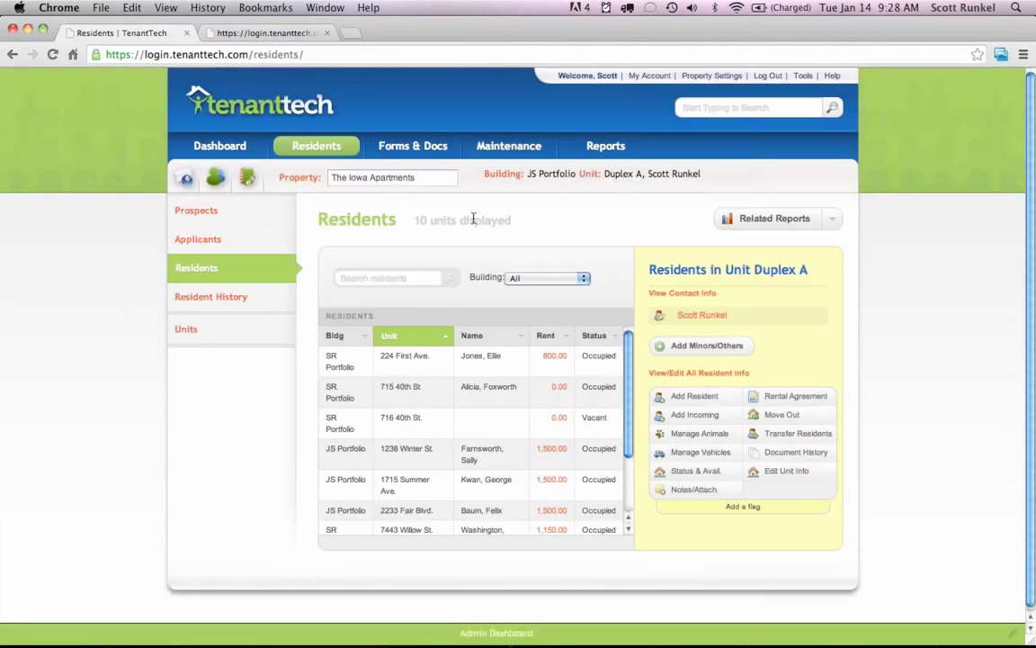
left_click(421, 148)
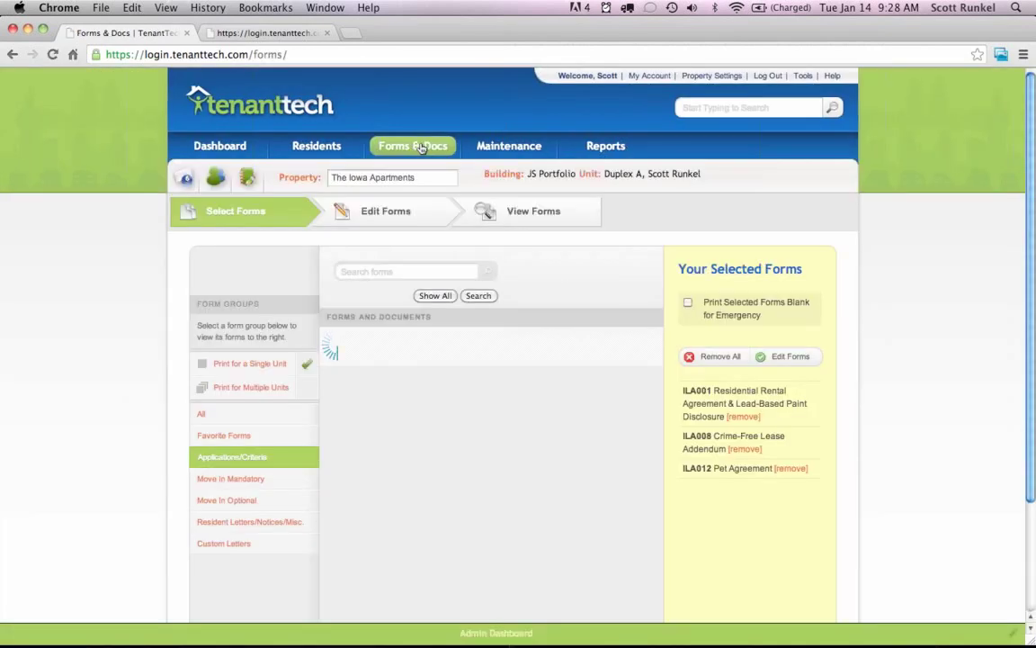
Browse the All, Favorite, Move In Mandatory and Move In Optional form groups.
left_click(213, 414)
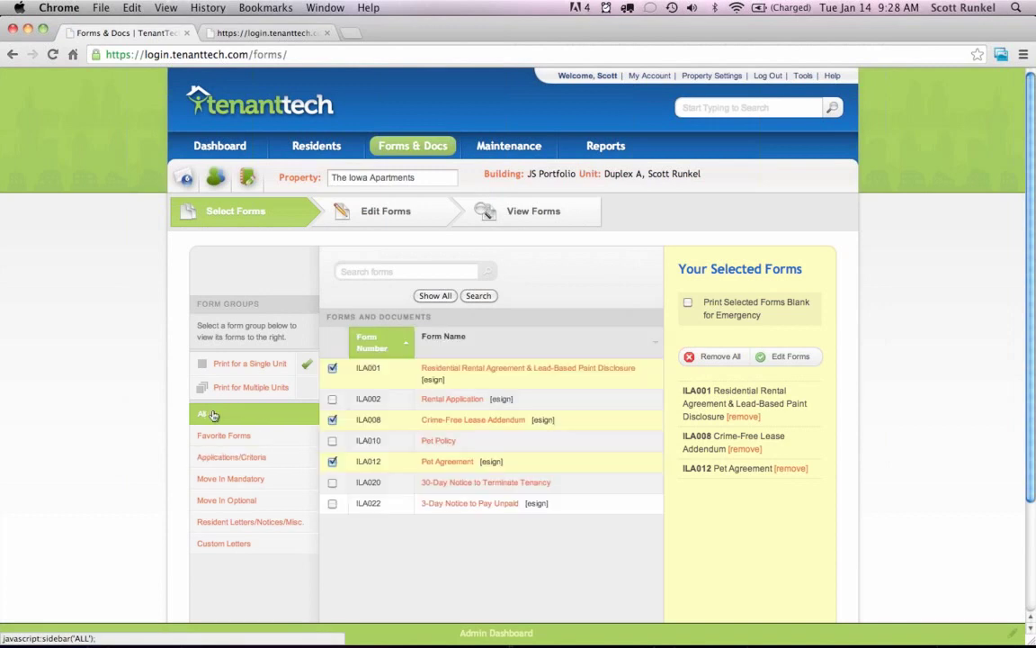
scroll(587, 299, "down", 1)
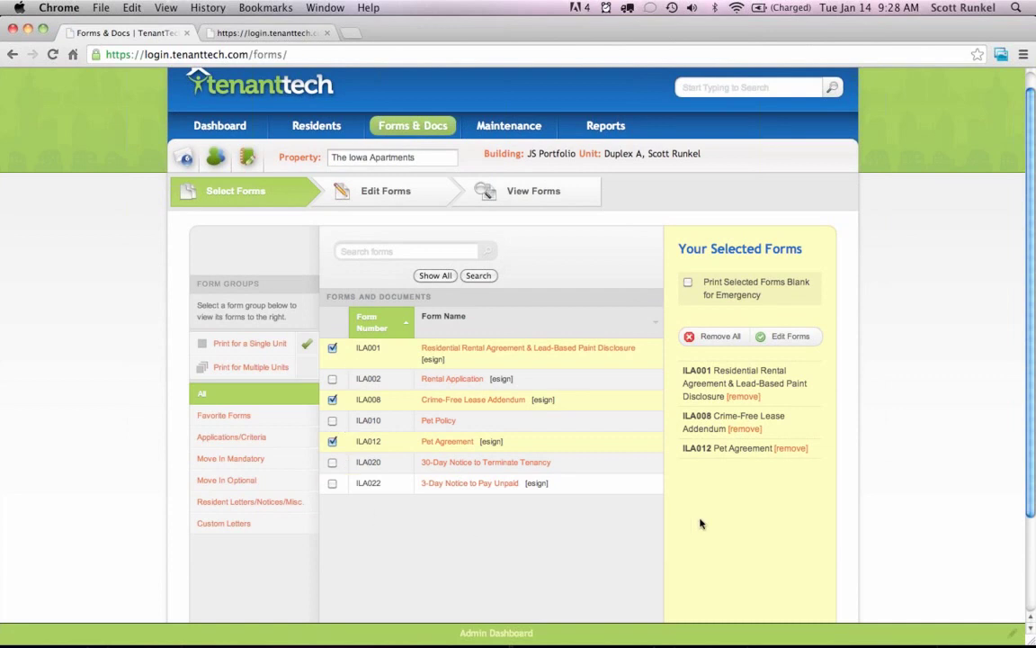
scroll(701, 523, "down", 2)
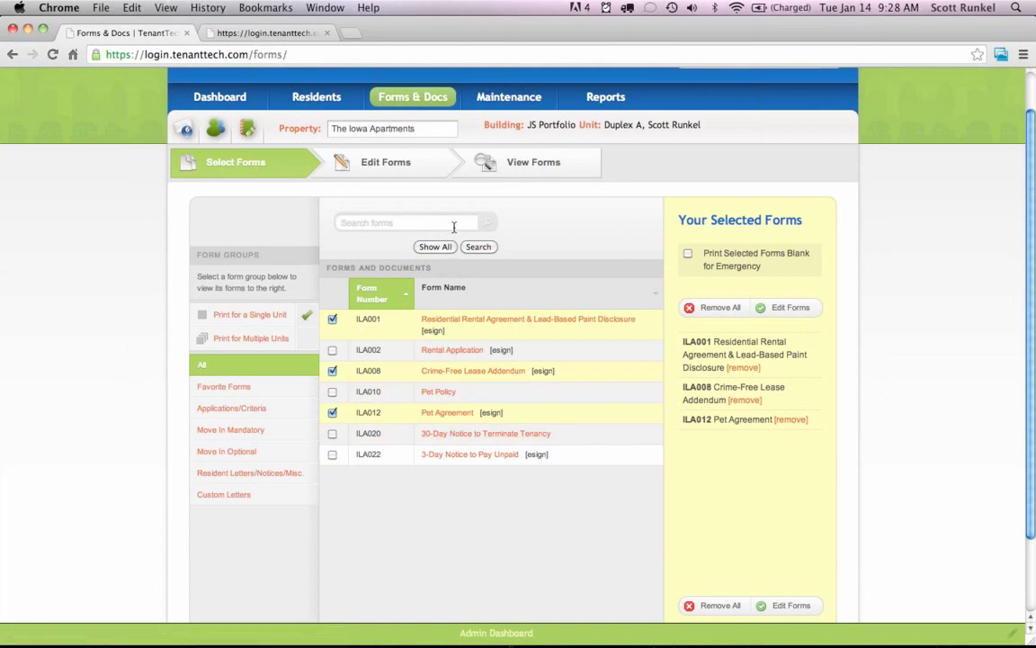
left_click(231, 387)
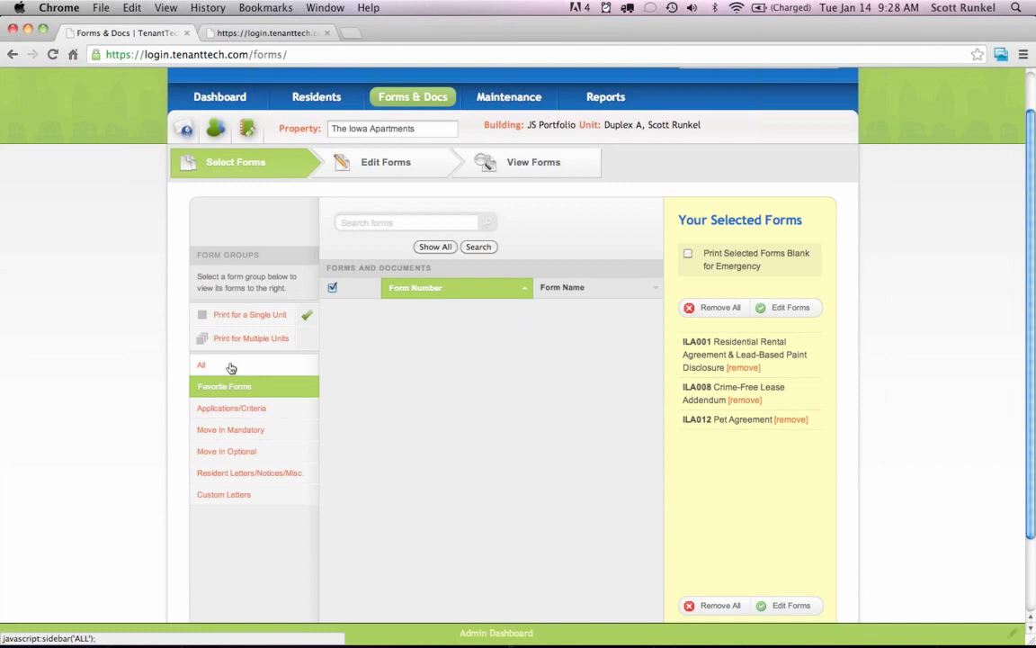
left_click(245, 430)
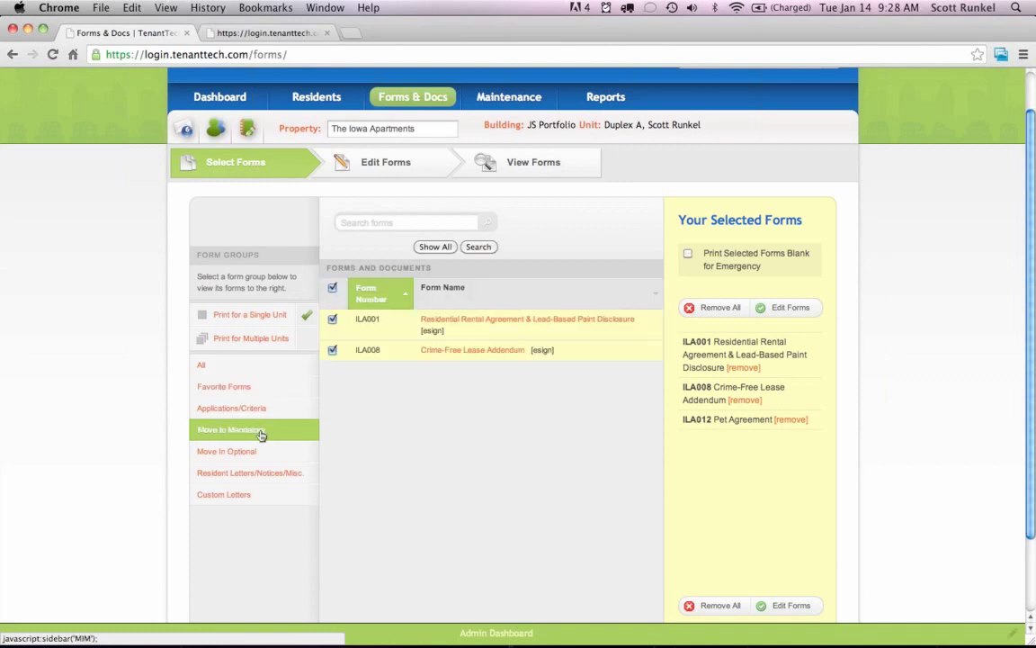
left_click(253, 454)
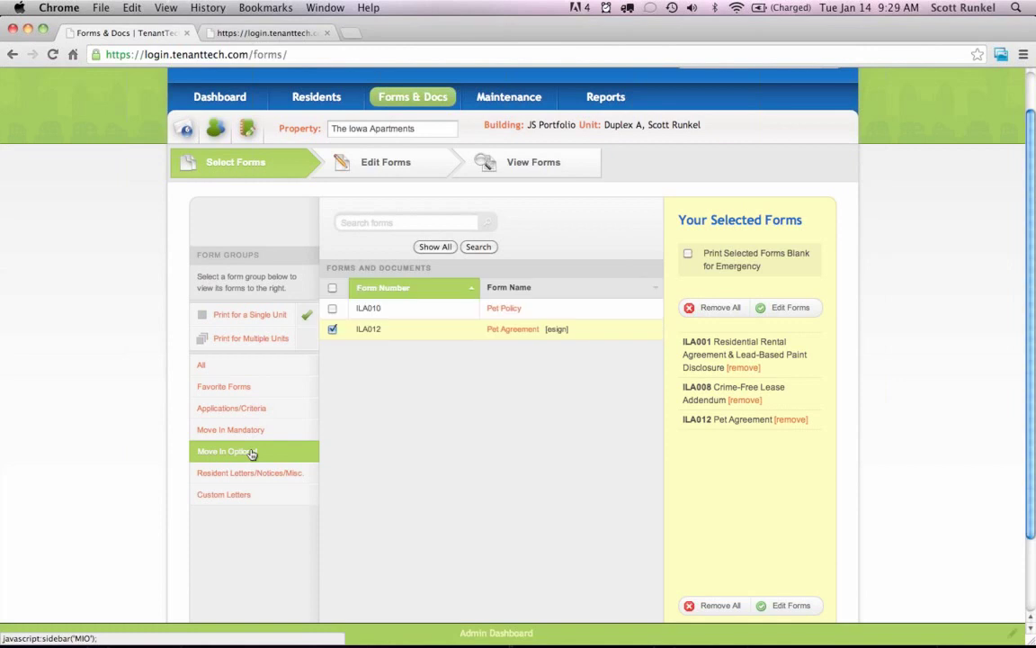
left_click(239, 367)
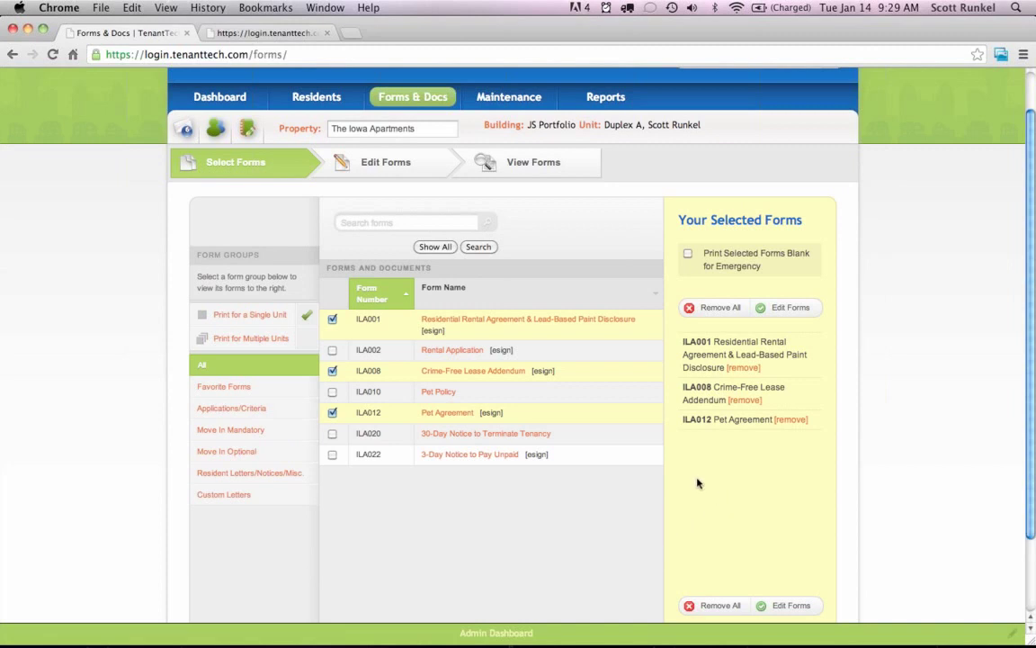
Try Print for Multiple Units, revert to single unit, and show the Residents list.
left_click(265, 338)
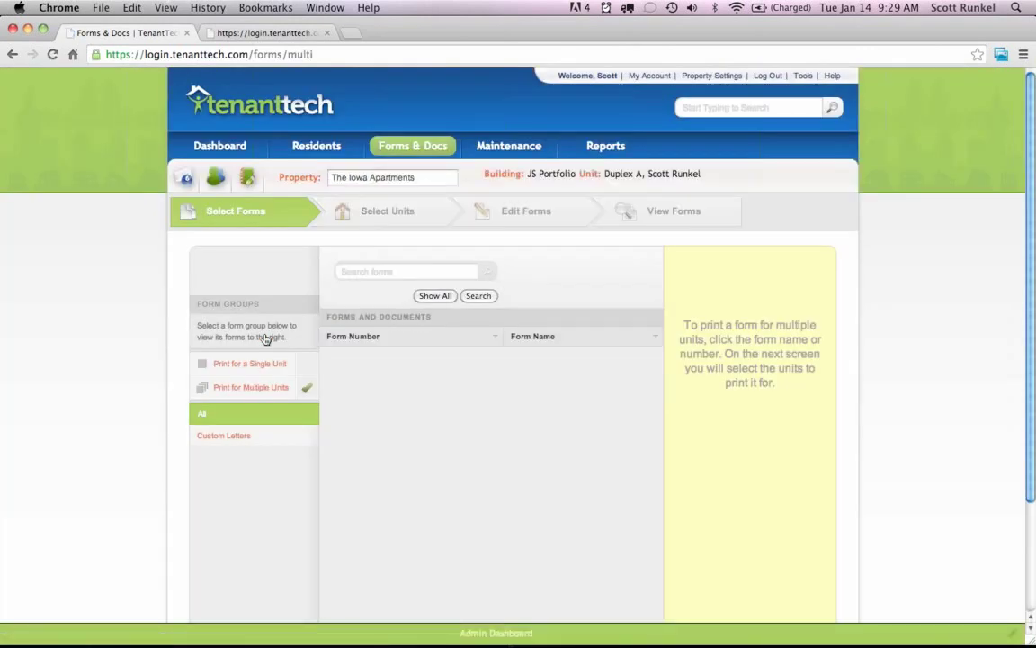
left_click(243, 364)
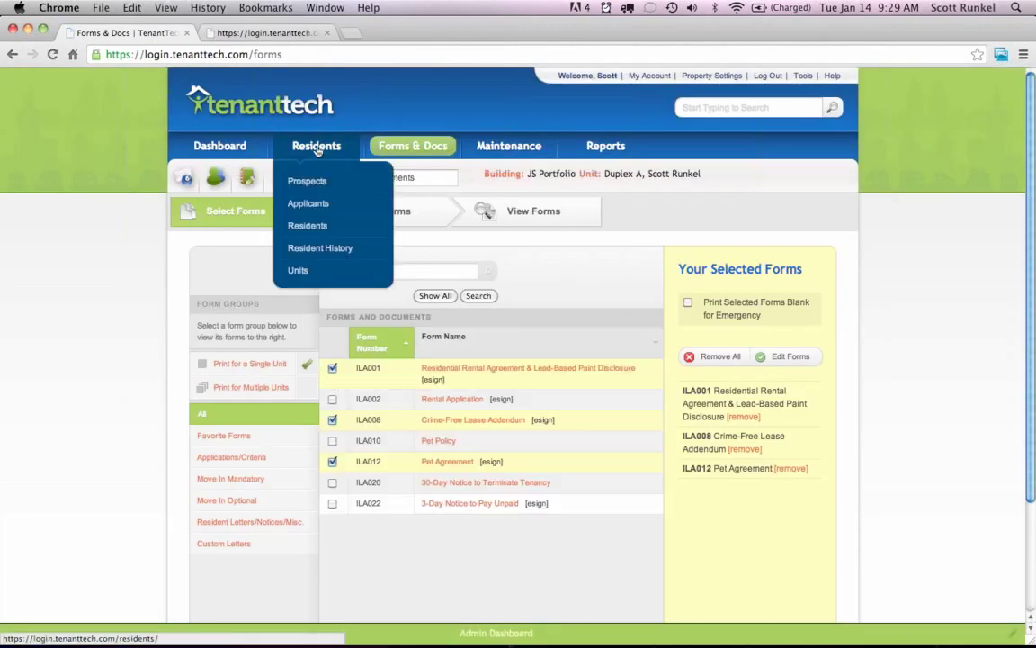
left_click(319, 151)
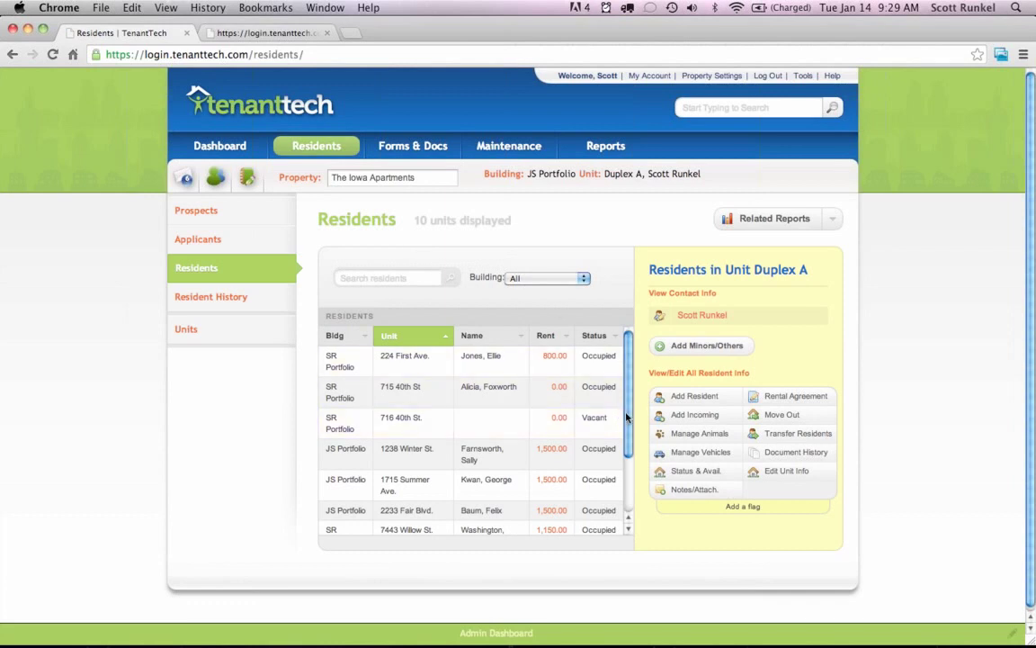
Load unit 224 First Ave.'s residents: one adult, one minor, and a working-nights note.
left_click(489, 359)
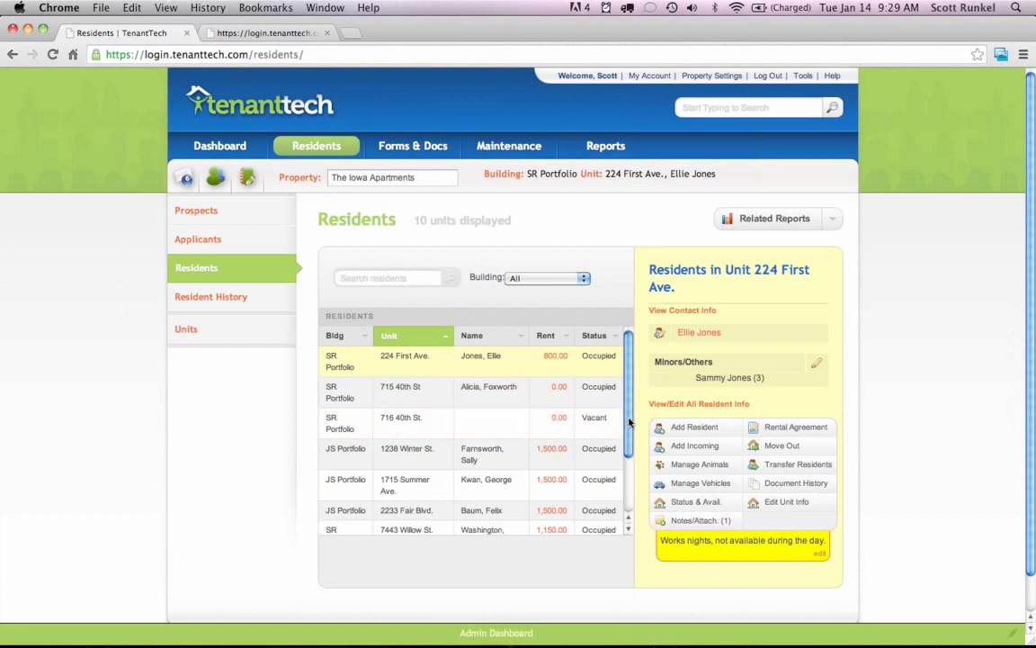
left_click_drag(625, 415, 628, 484)
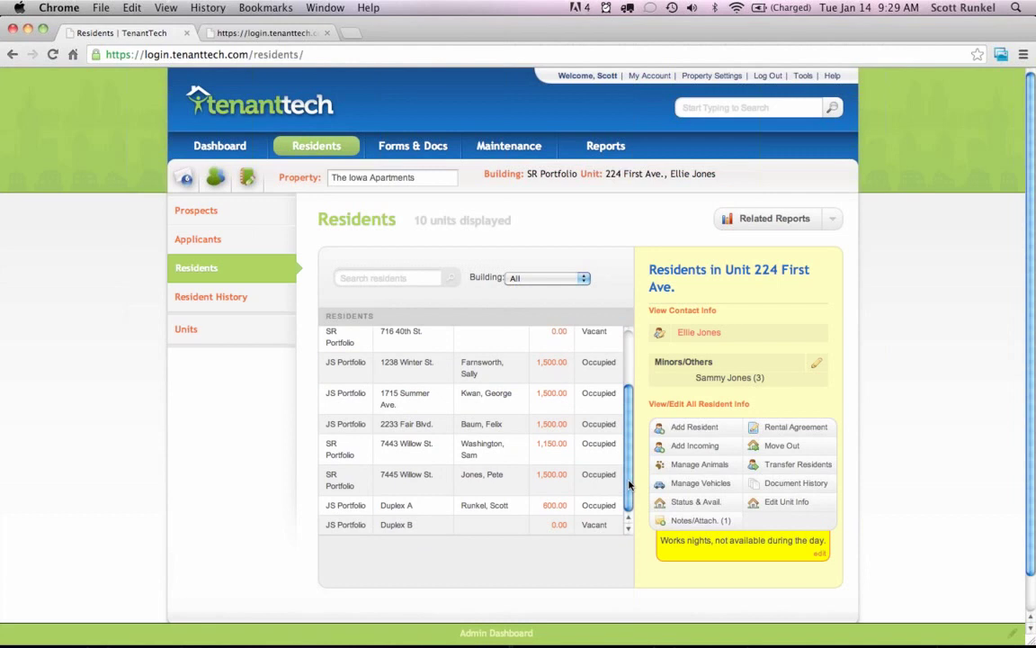
left_click_drag(630, 484, 636, 405)
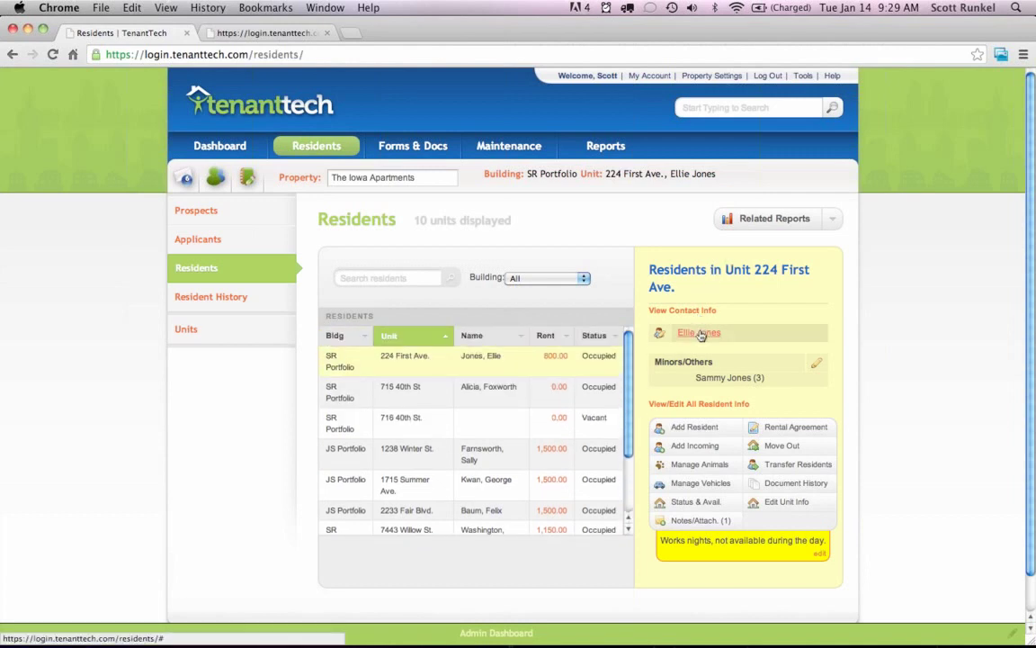
left_click(691, 405)
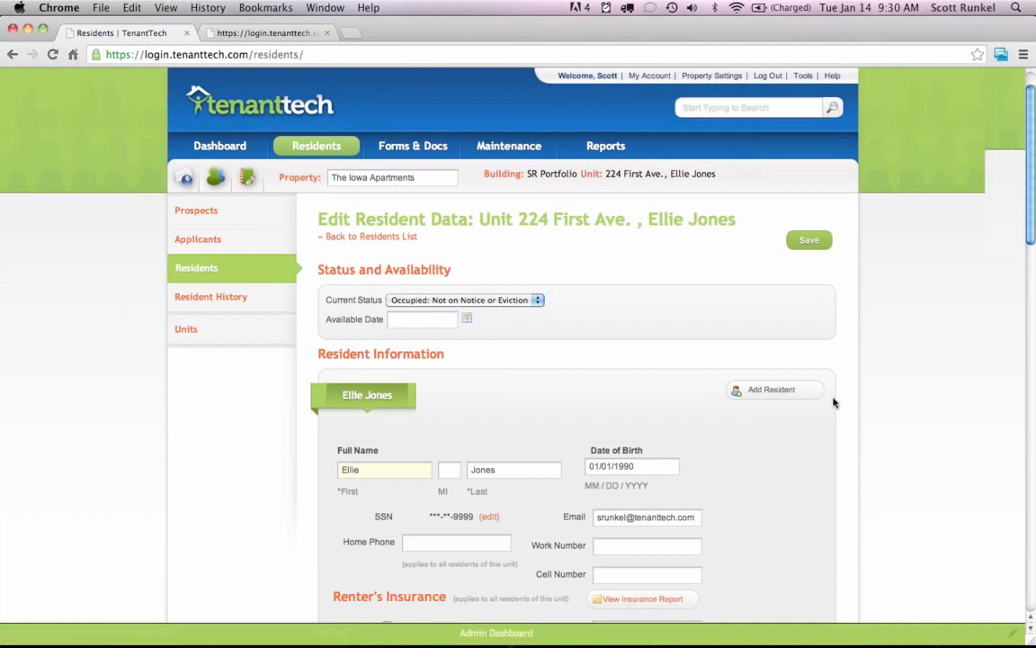
scroll(831, 402, "down", 5)
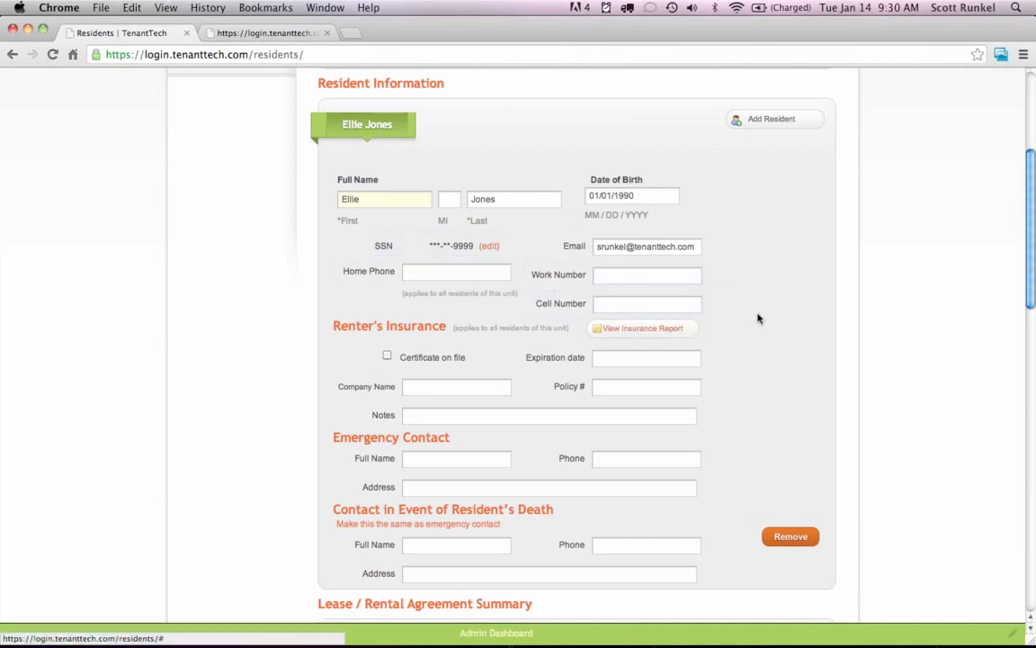
scroll(757, 318, "down", 1)
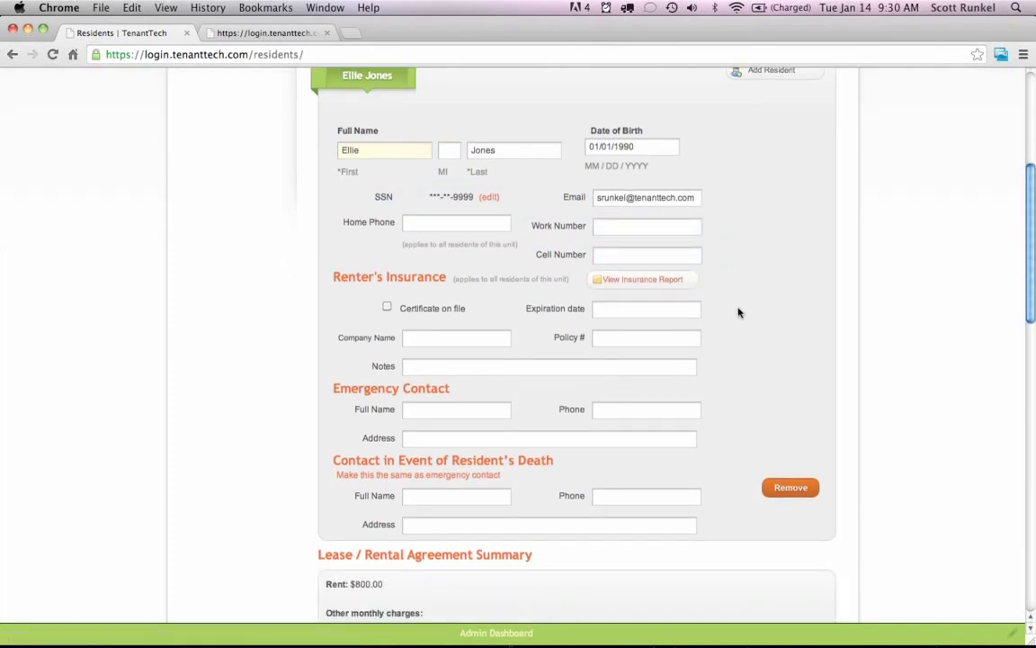
scroll(741, 312, "down", 3)
scroll(739, 313, "down", 6)
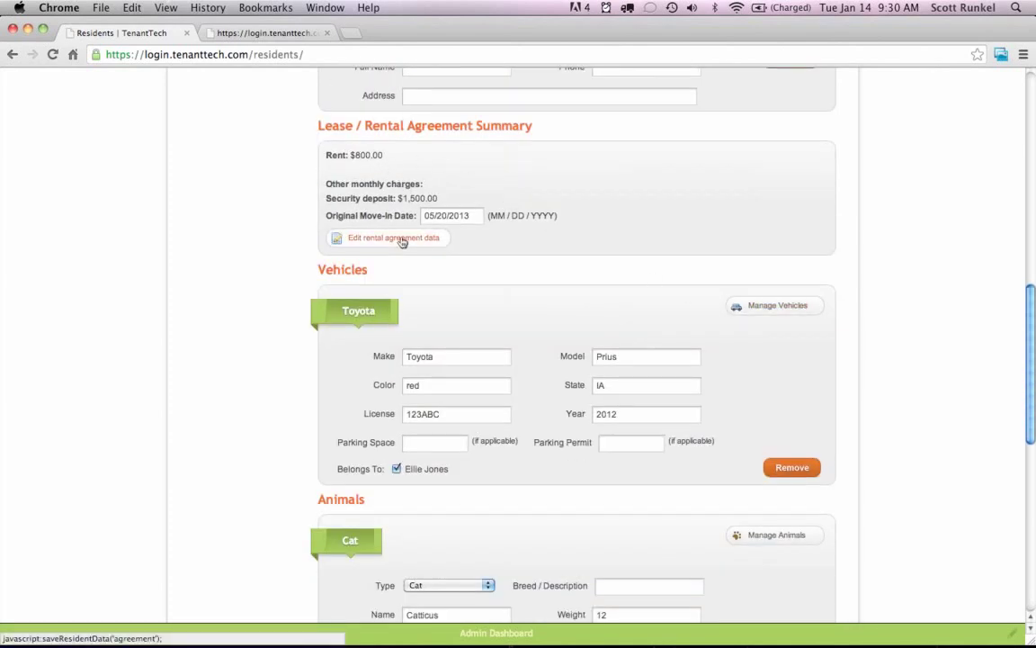
scroll(574, 264, "down", 2)
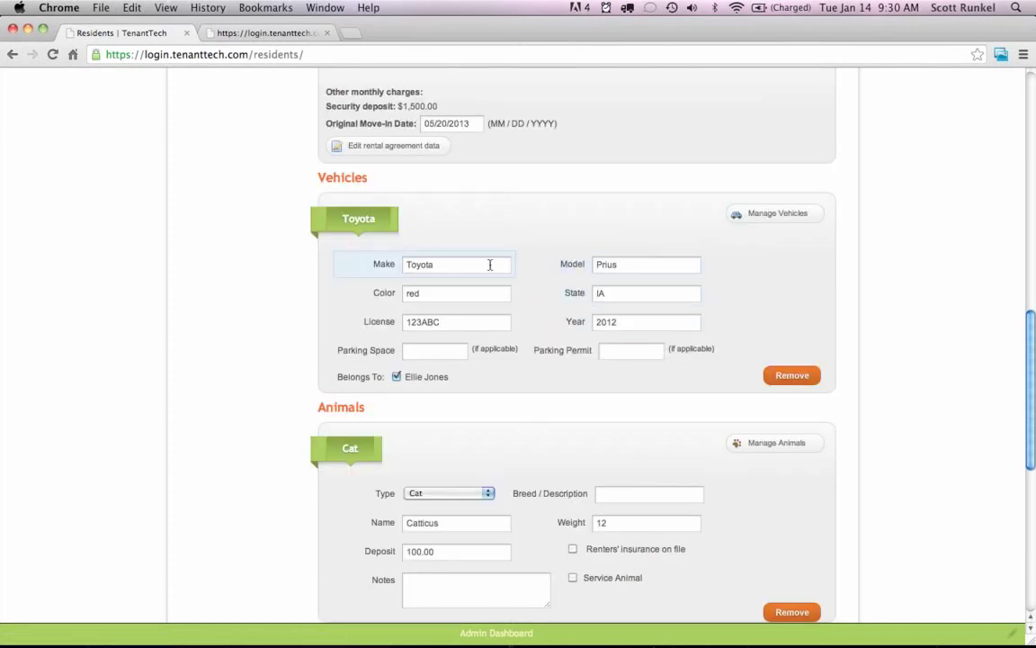
scroll(540, 288, "down", 7)
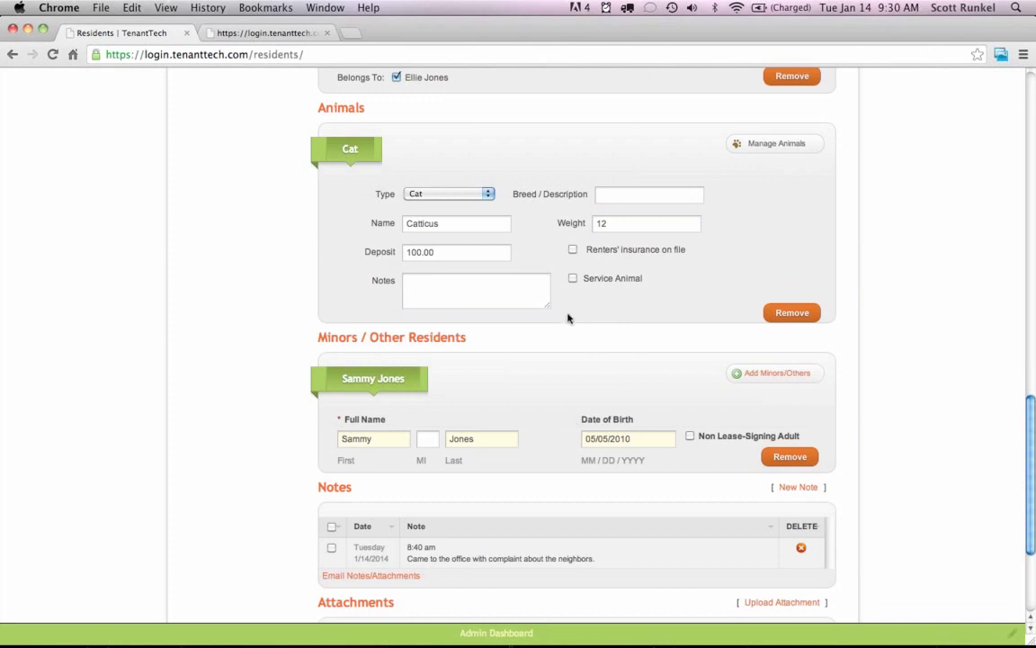
scroll(568, 318, "down", 3)
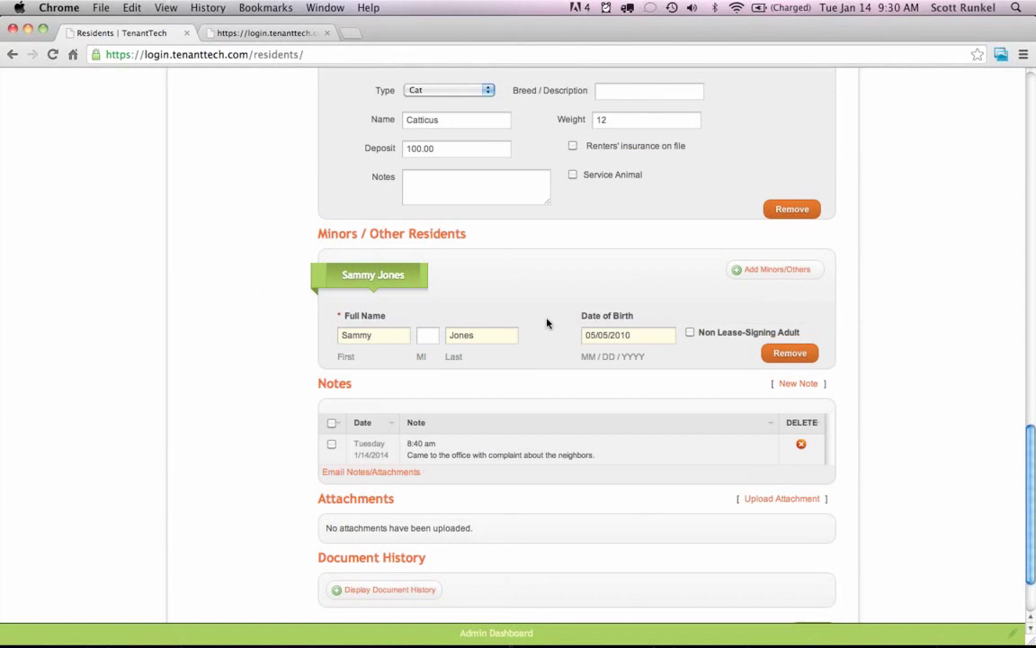
scroll(547, 323, "down", 2)
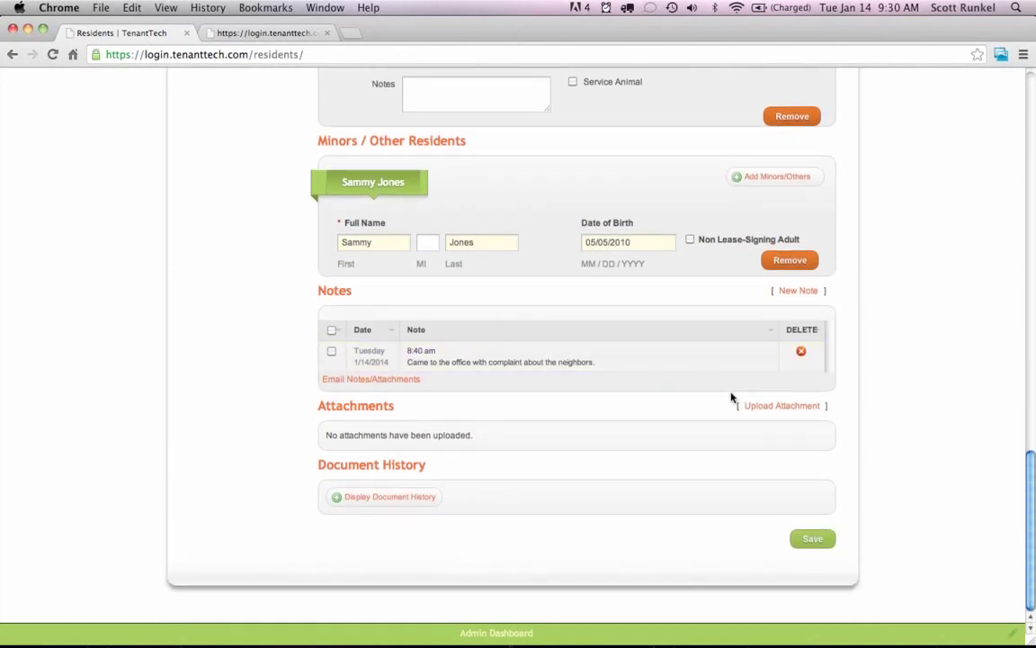
left_click(797, 292)
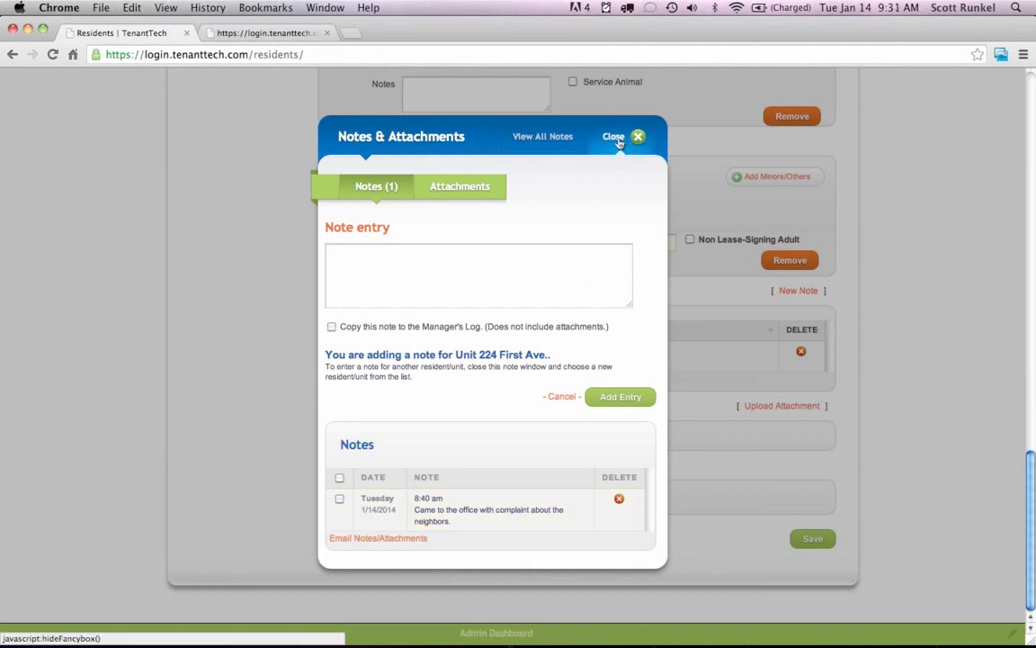
left_click(449, 197)
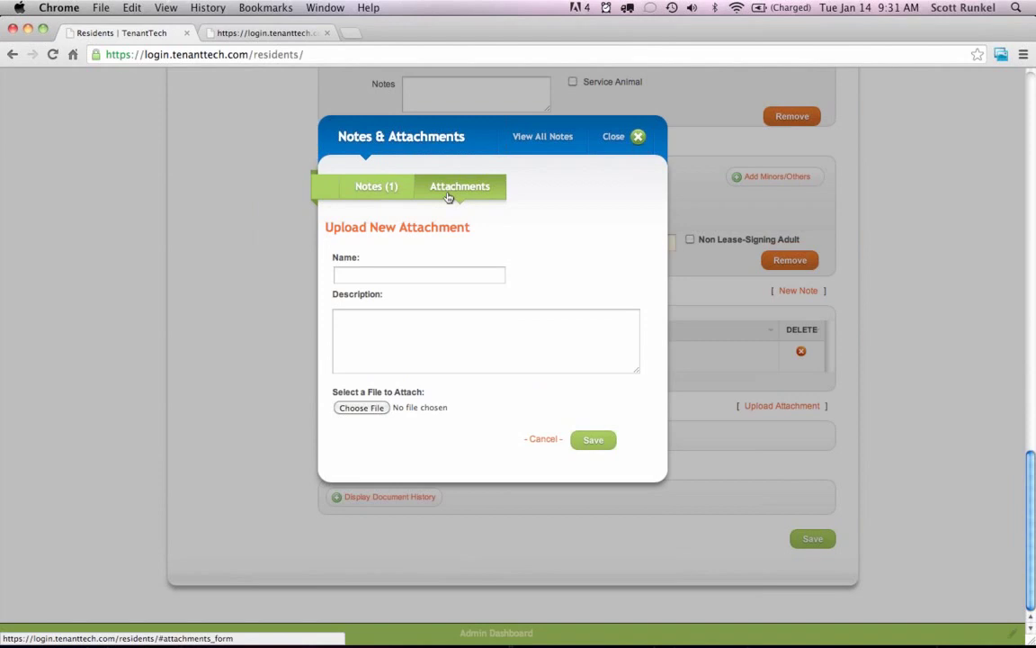
left_click(615, 136)
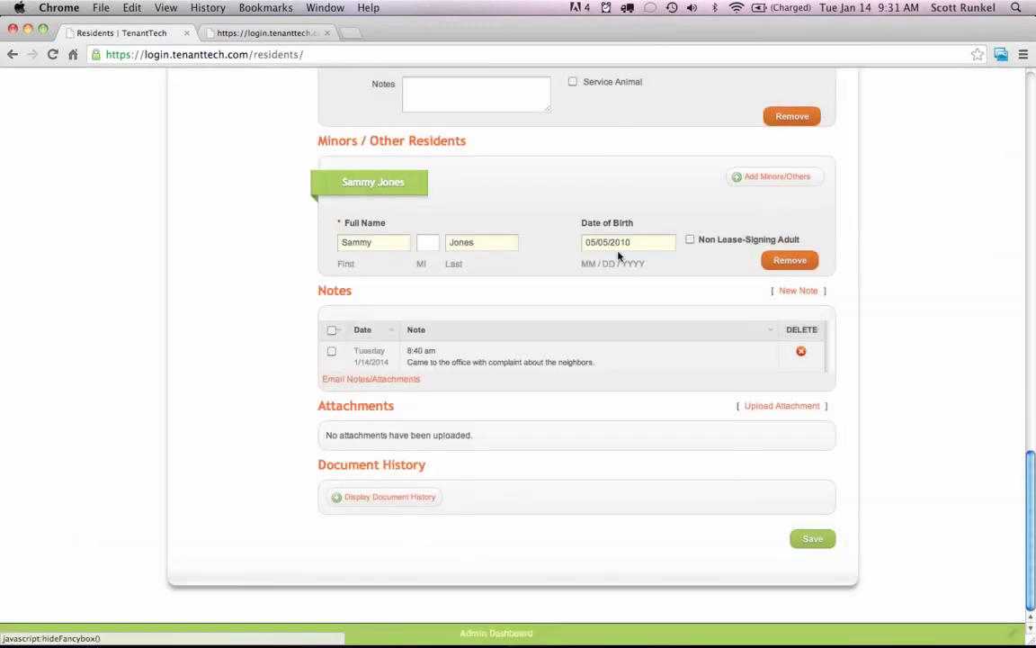
left_click(407, 497)
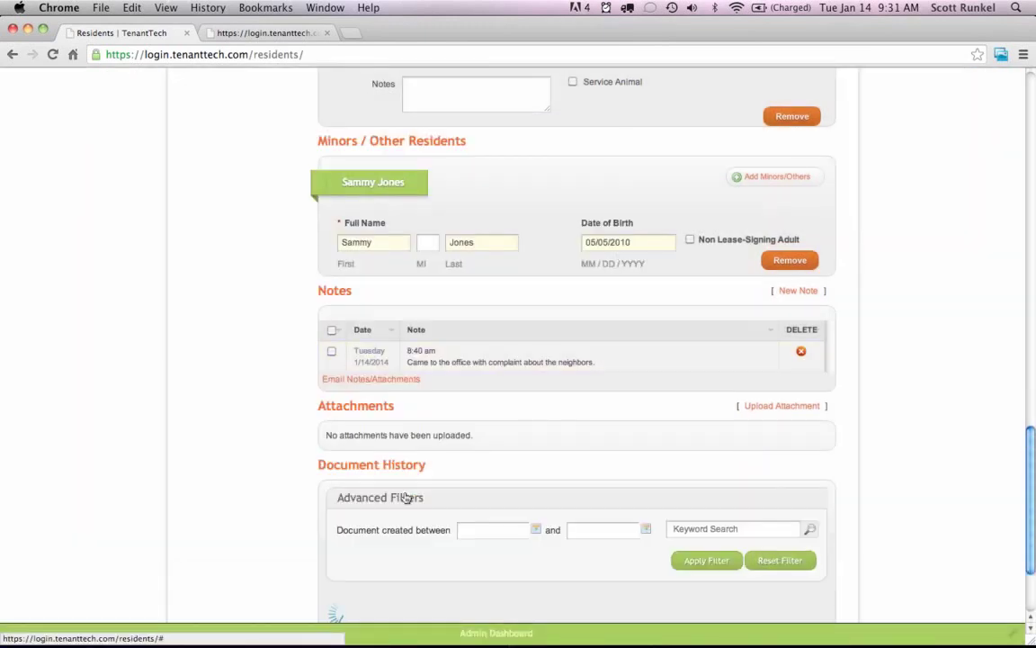
scroll(297, 417, "down", 5)
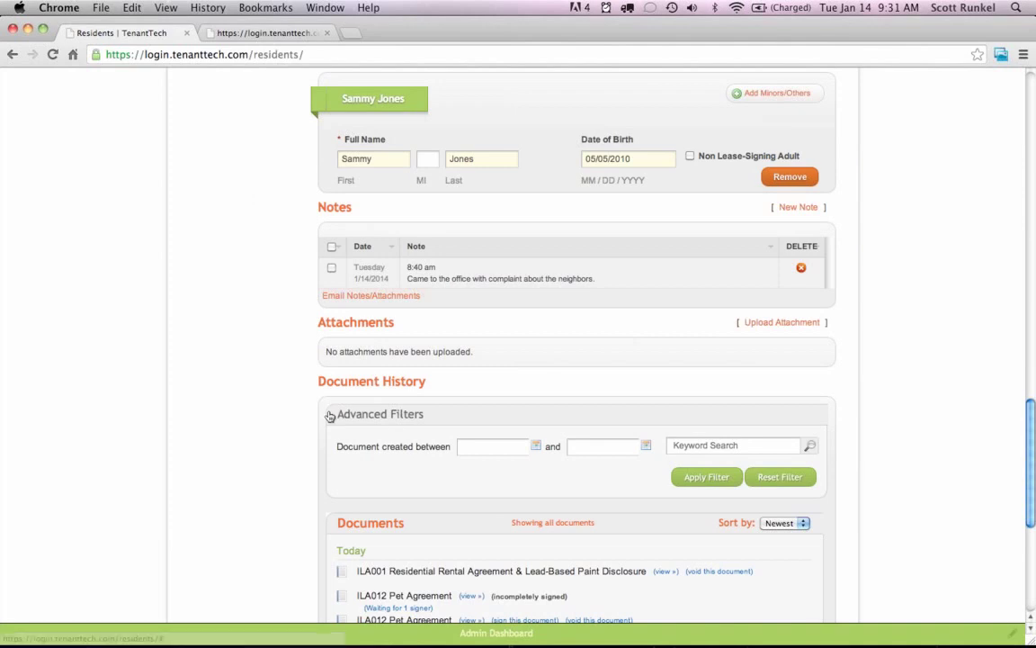
scroll(308, 414, "down", 5)
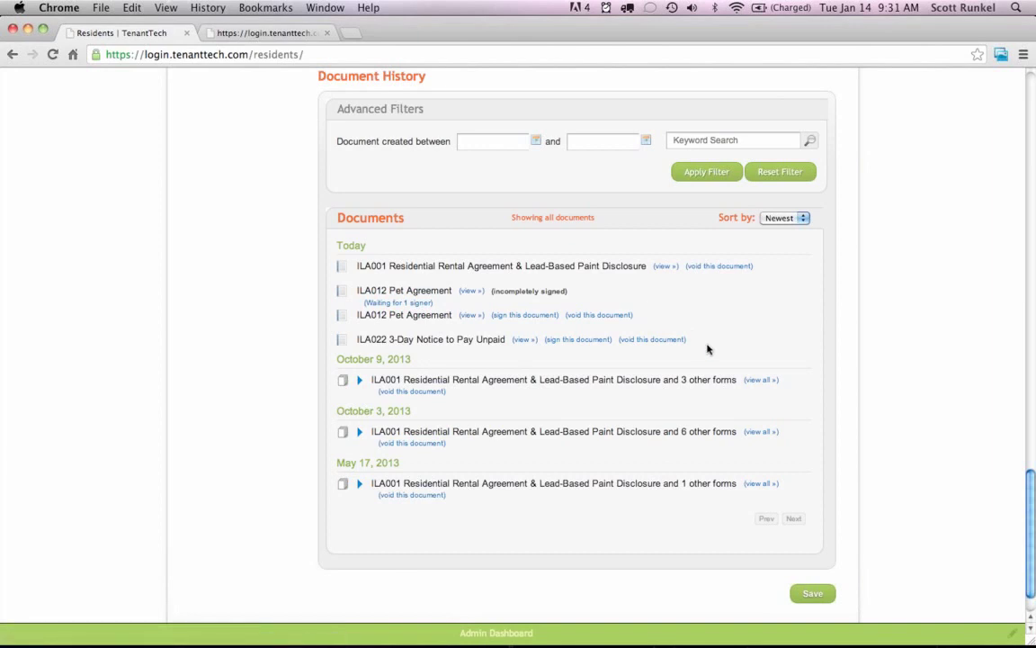
scroll(707, 349, "up", 20)
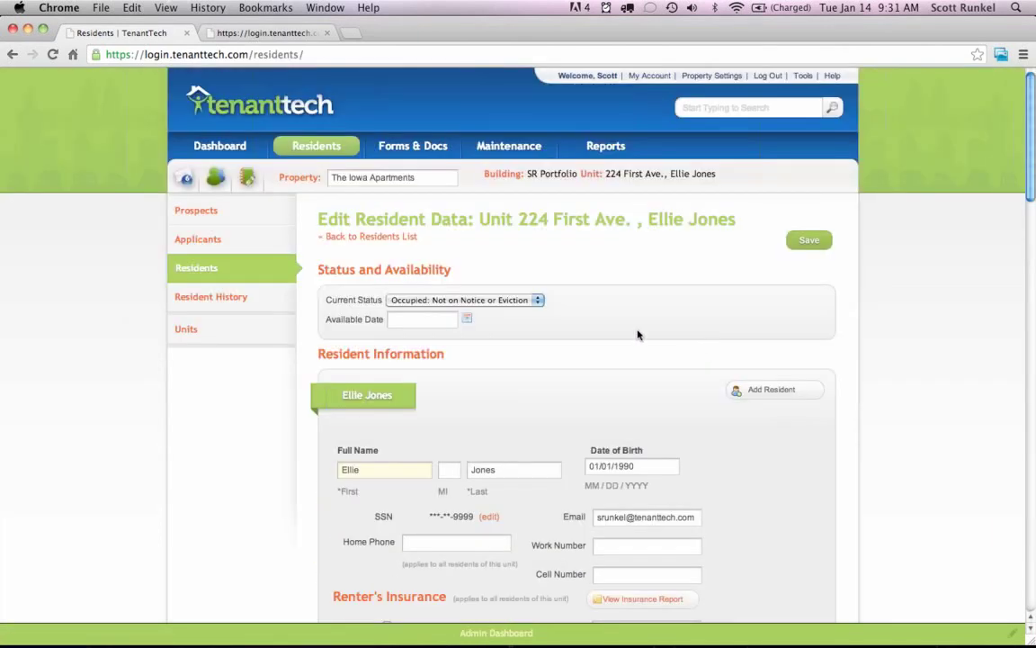
left_click(192, 266)
scroll(665, 369, "down", 1)
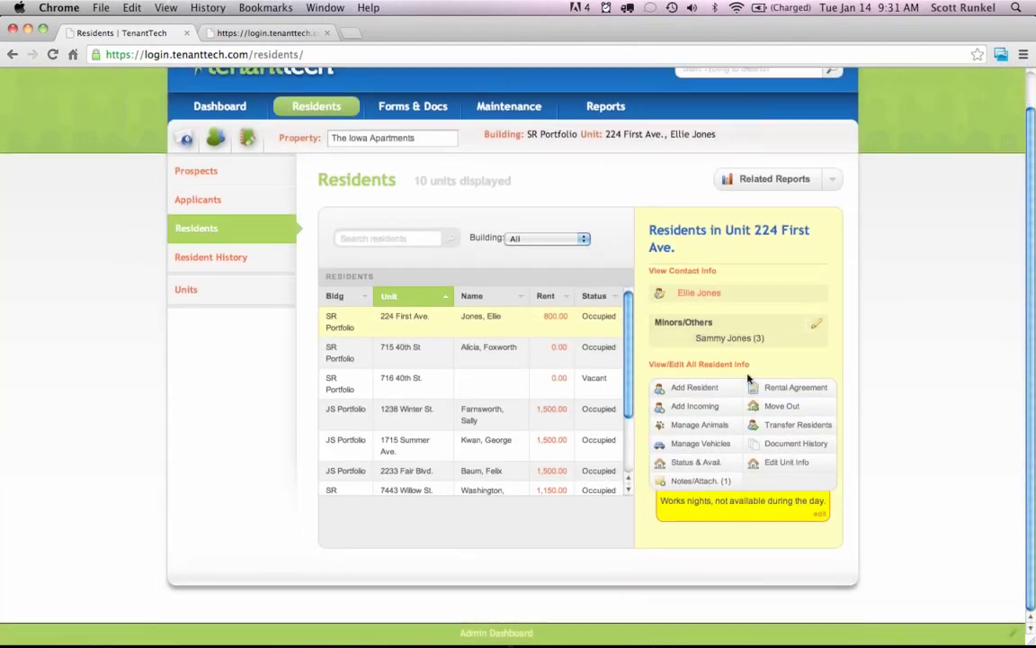
left_click(690, 387)
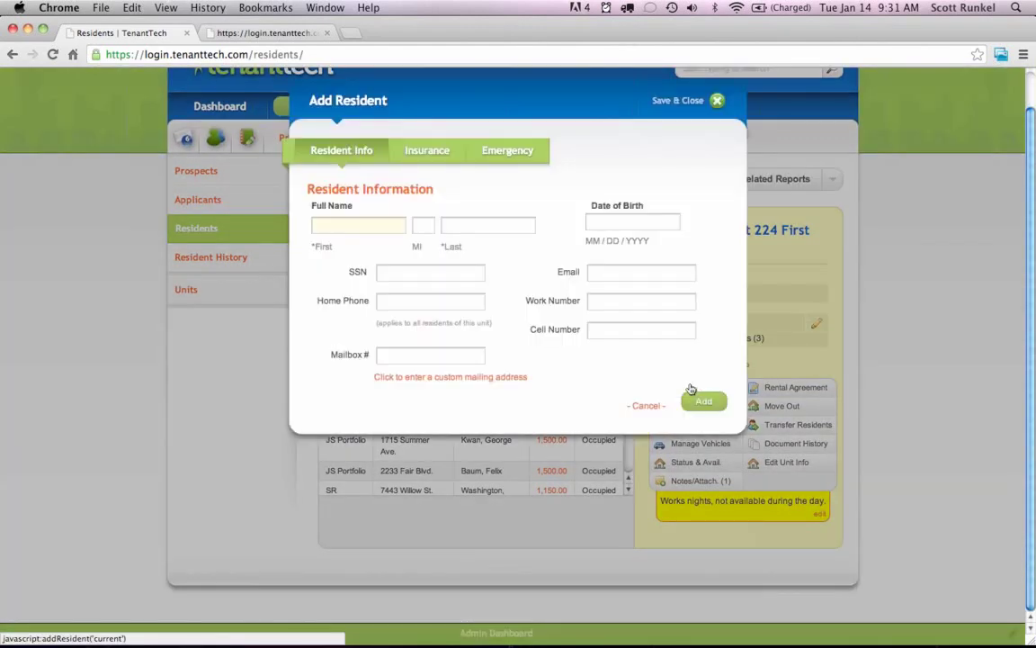
left_click(647, 405)
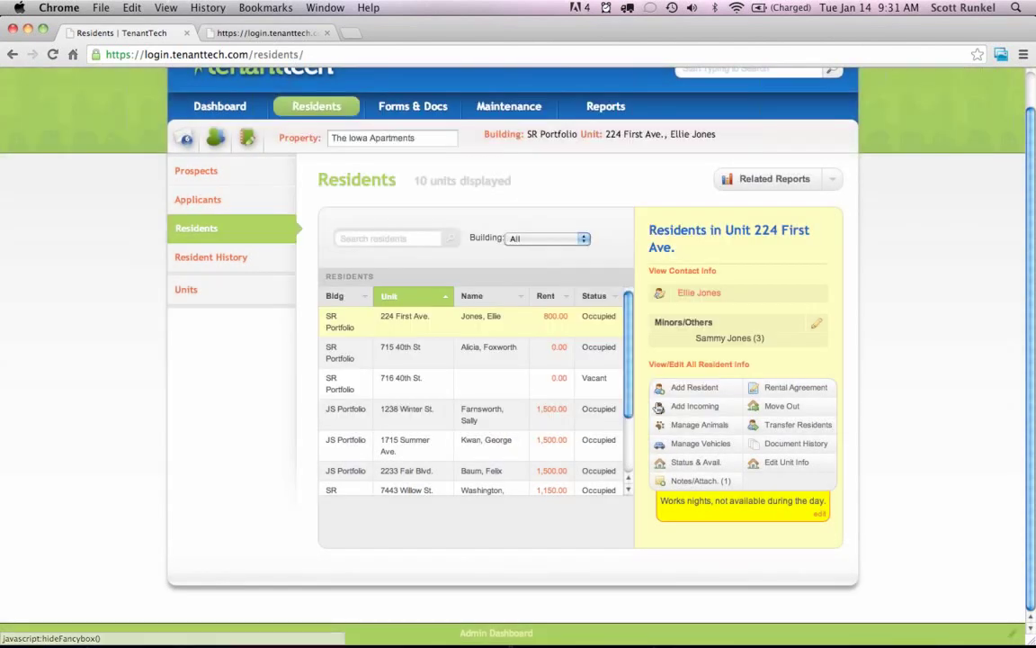
left_click(711, 407)
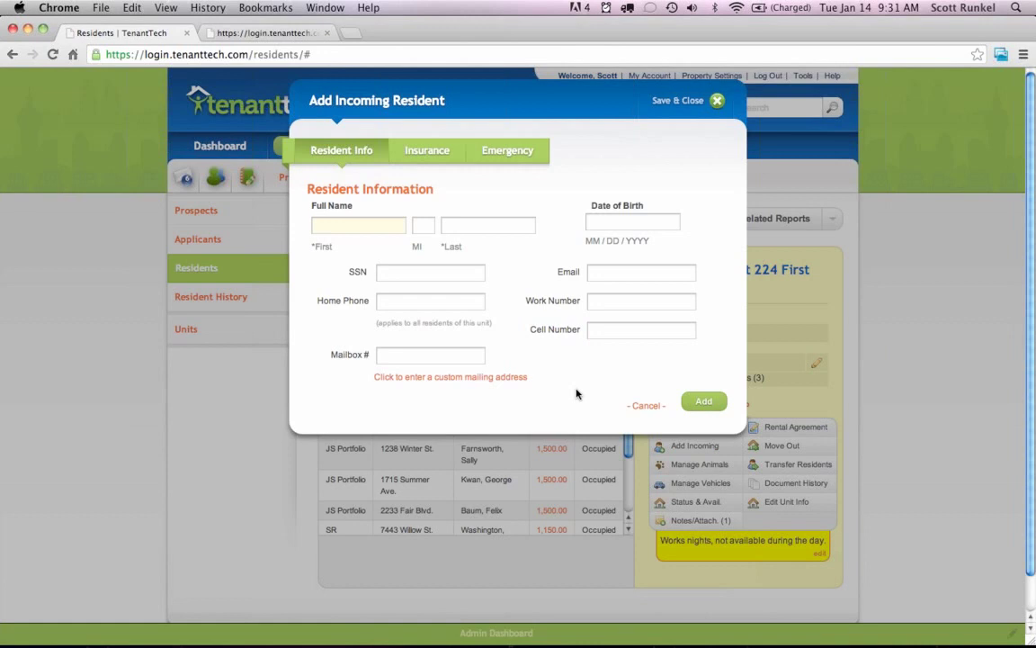
left_click(649, 405)
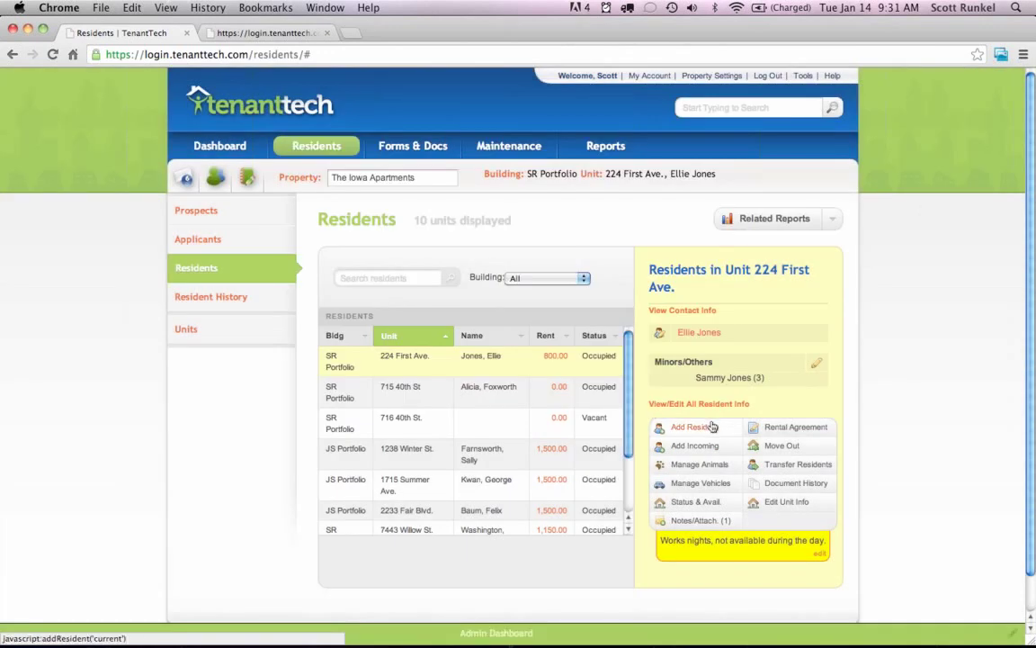
left_click(709, 506)
left_click(495, 226)
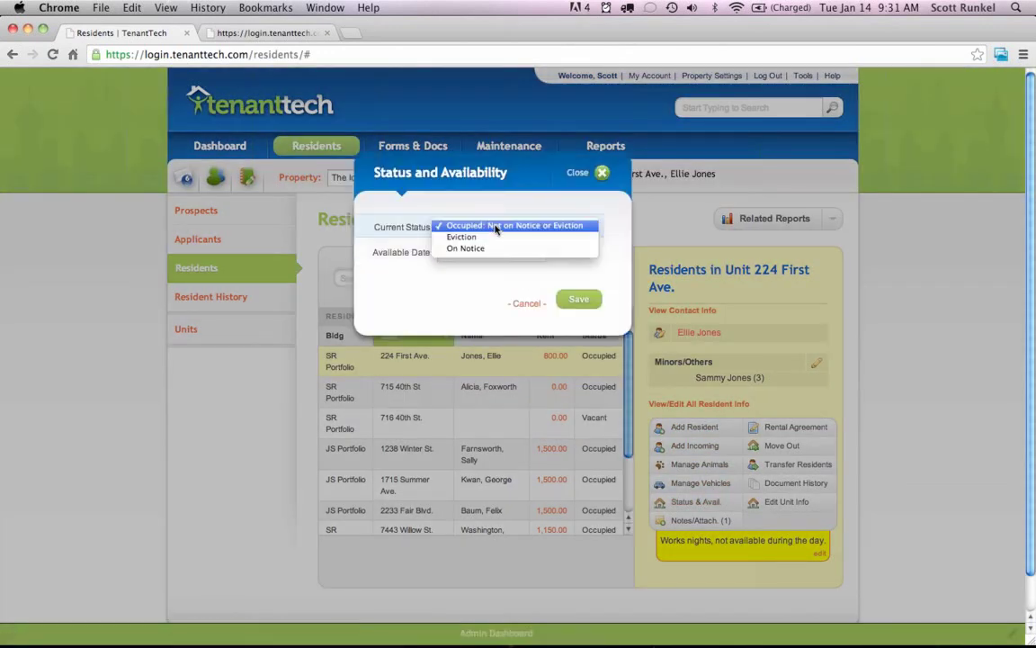
left_click(504, 304)
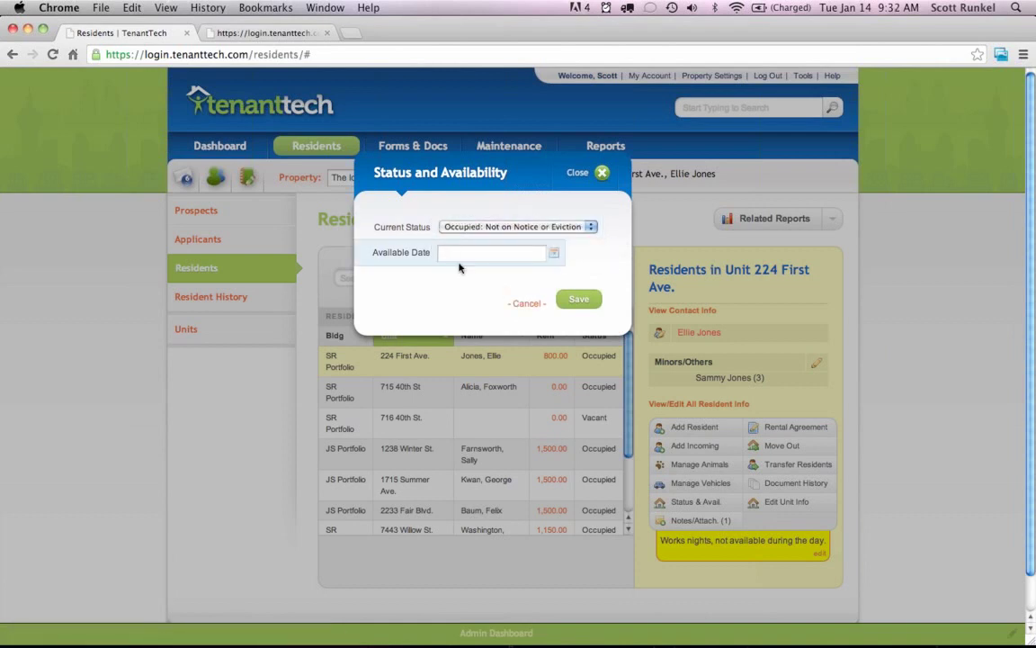
left_click(524, 304)
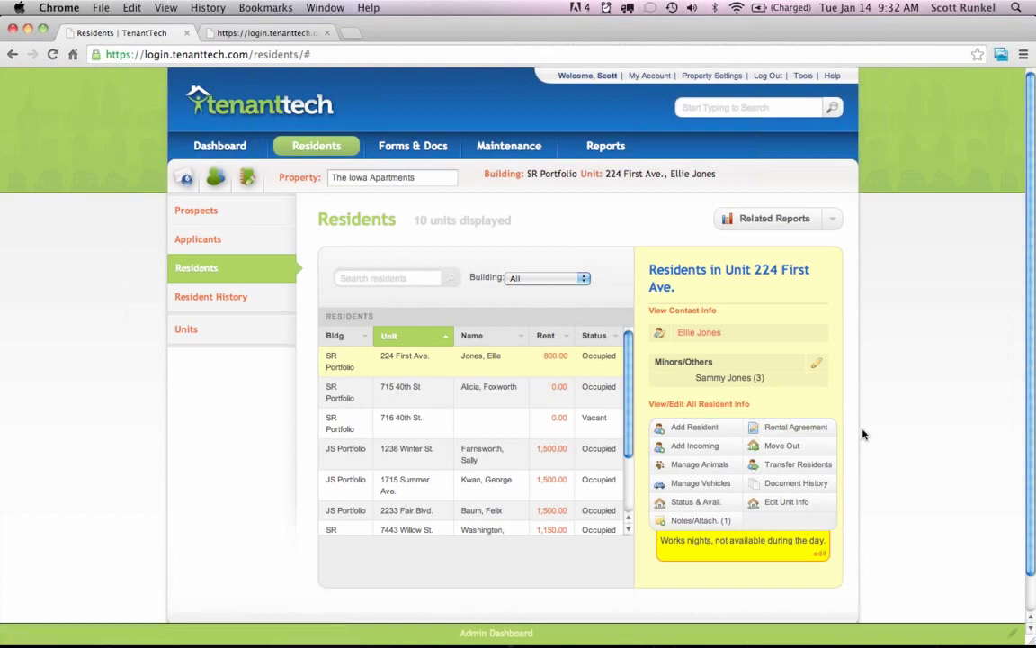
scroll(862, 434, "down", 1)
scroll(862, 434, "down", 1)
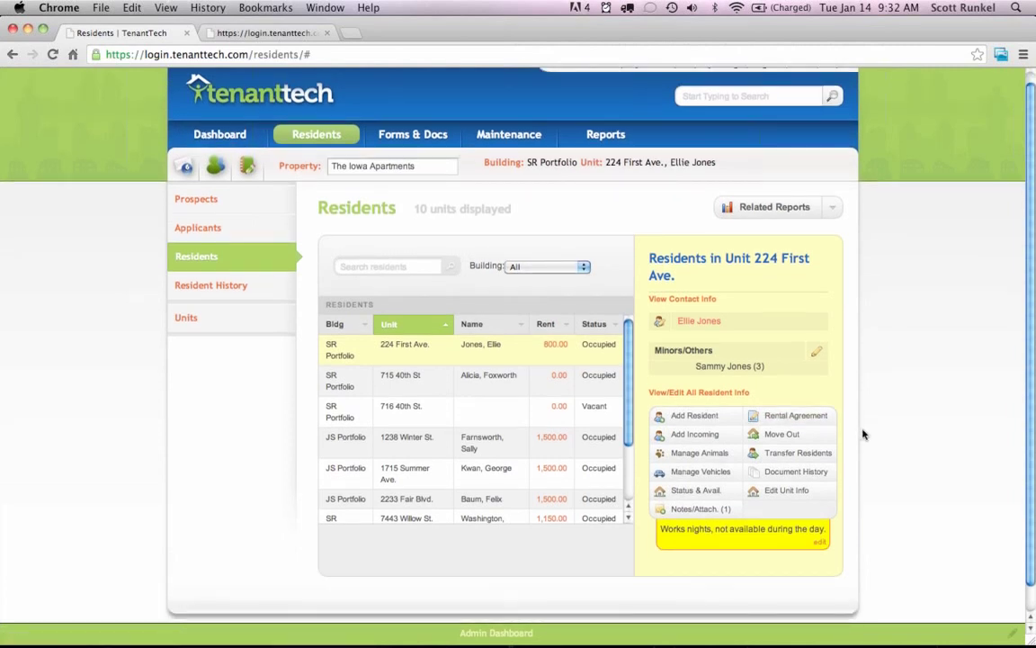
left_click(782, 435)
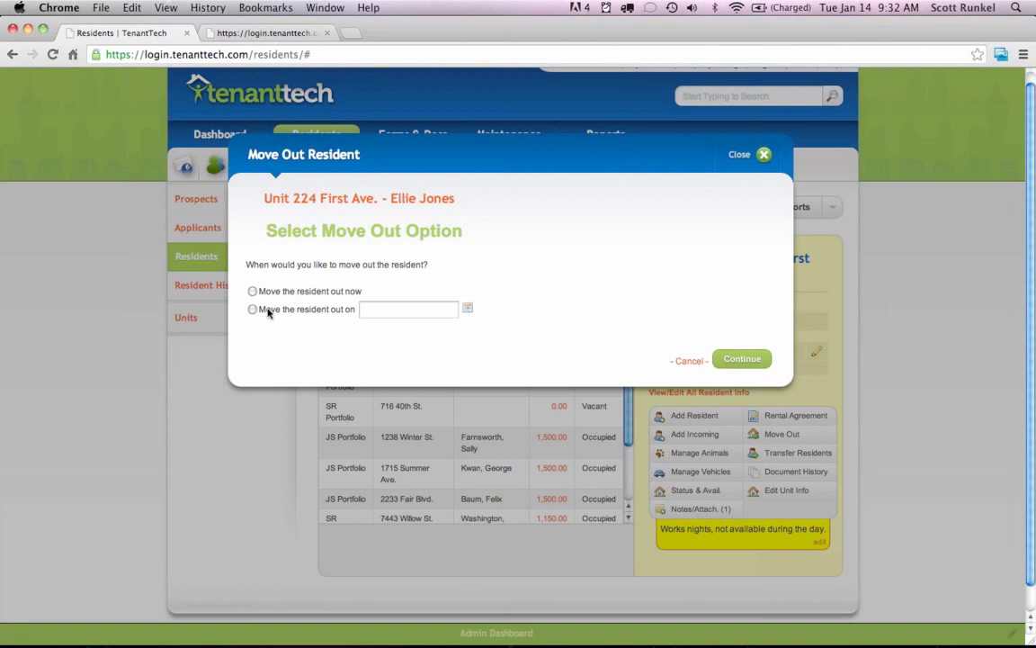
left_click(685, 362)
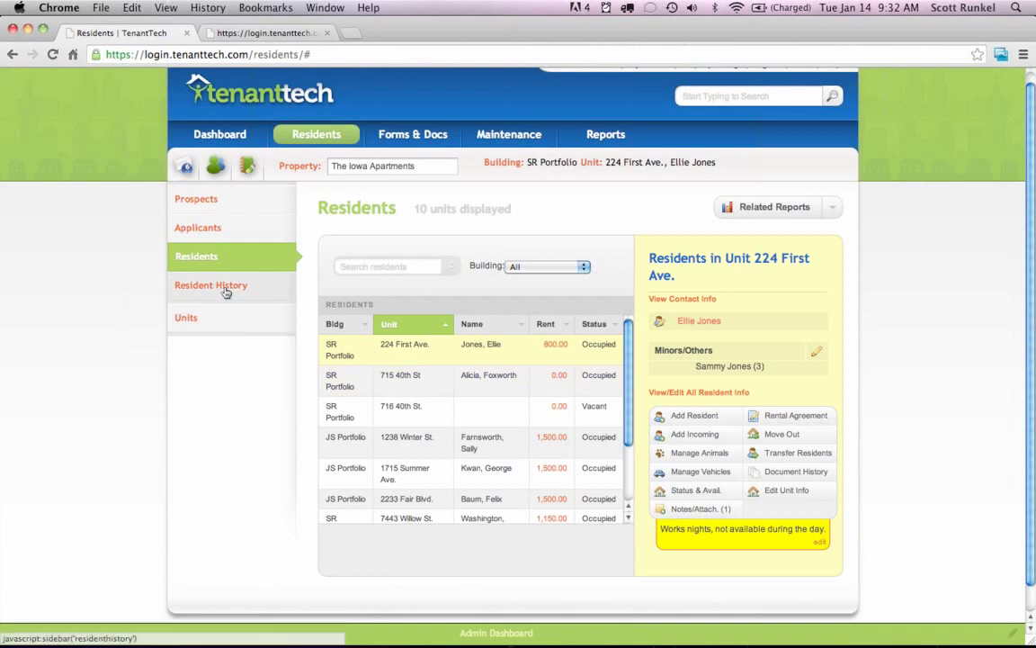
left_click(217, 319)
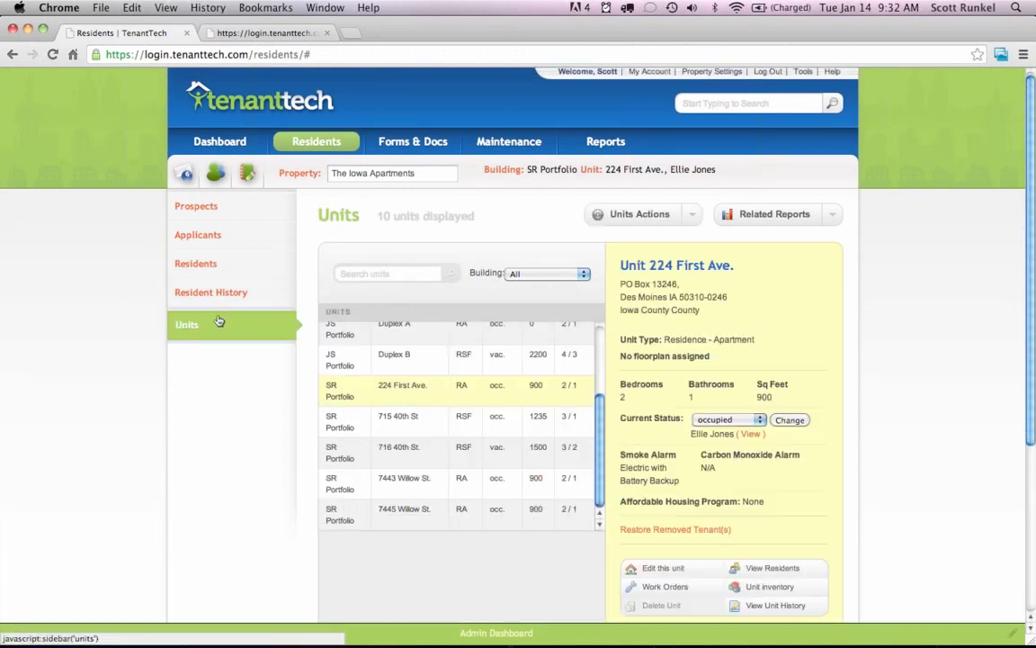
scroll(863, 366, "down", 1)
scroll(864, 365, "down", 1)
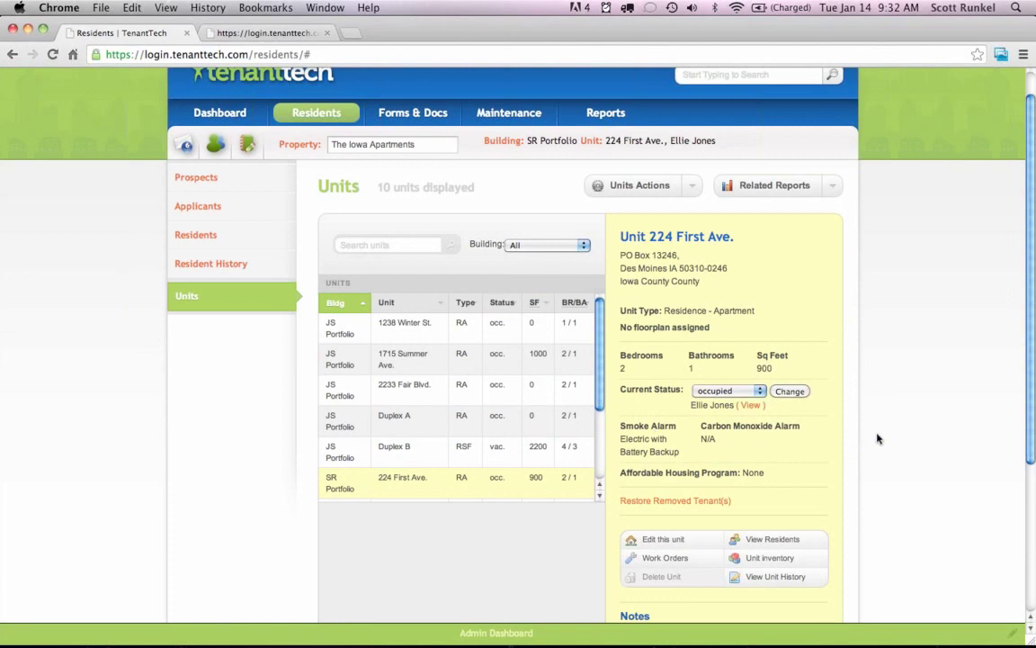
scroll(878, 438, "down", 3)
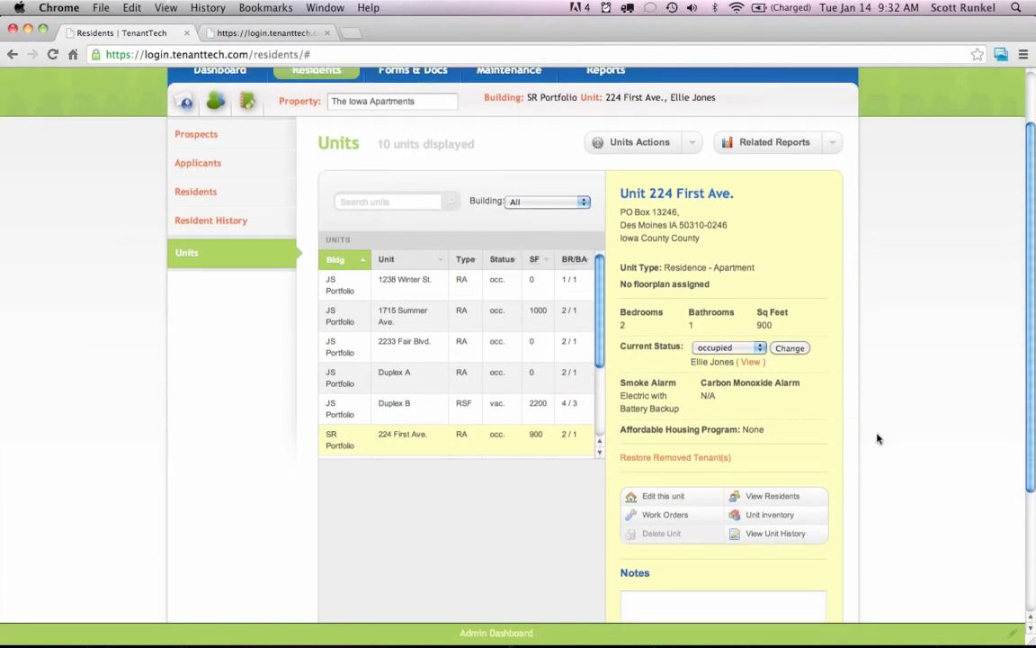
left_click(665, 497)
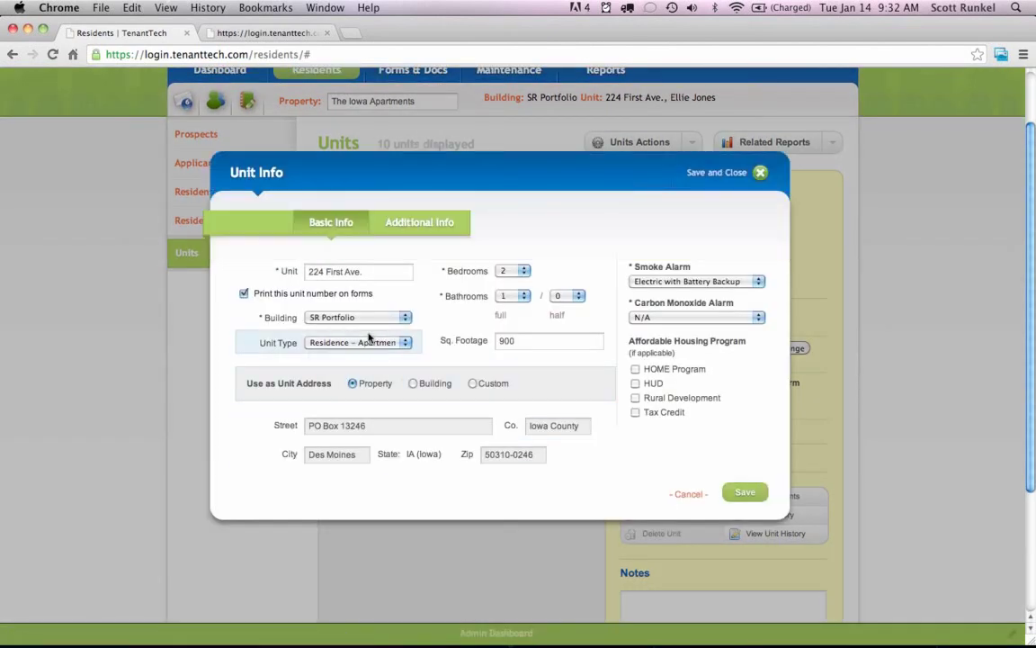
left_click(363, 317)
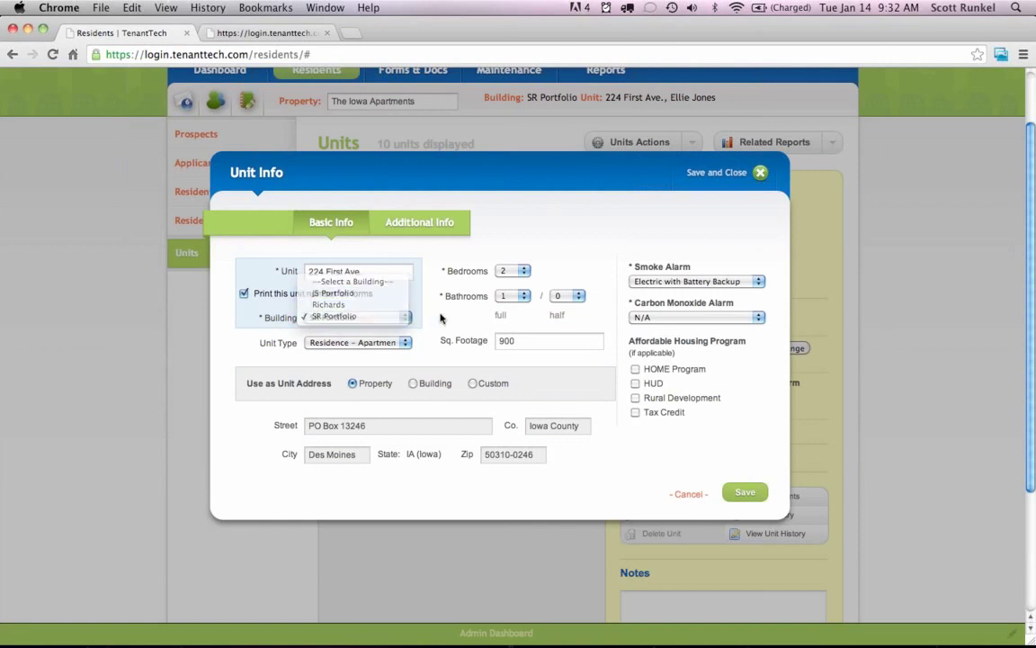
left_click(349, 342)
left_click(353, 353)
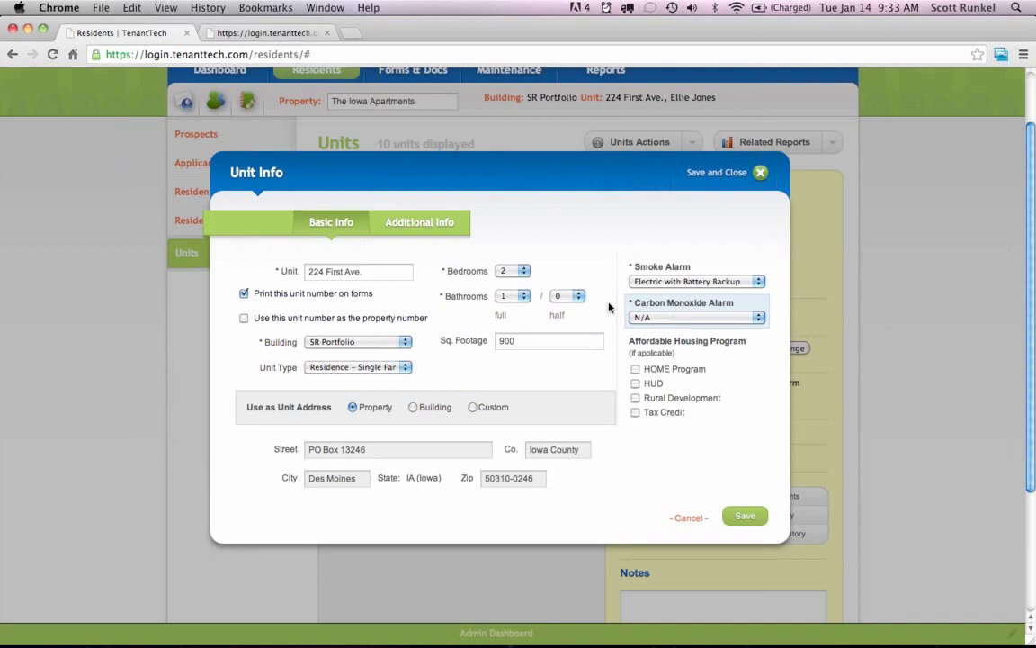
left_click(420, 225)
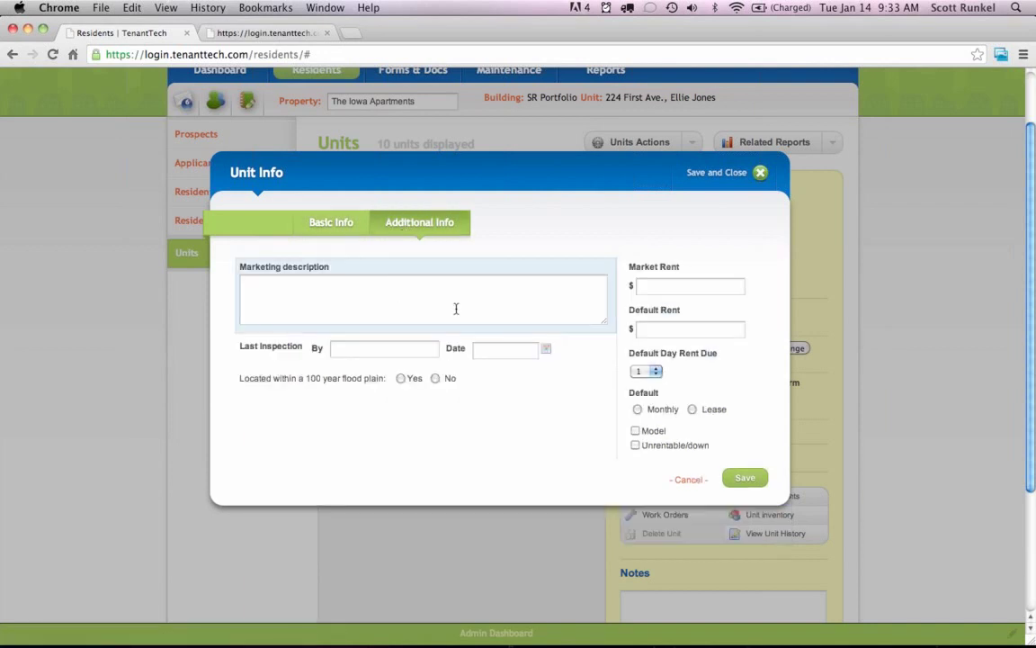
left_click(706, 174)
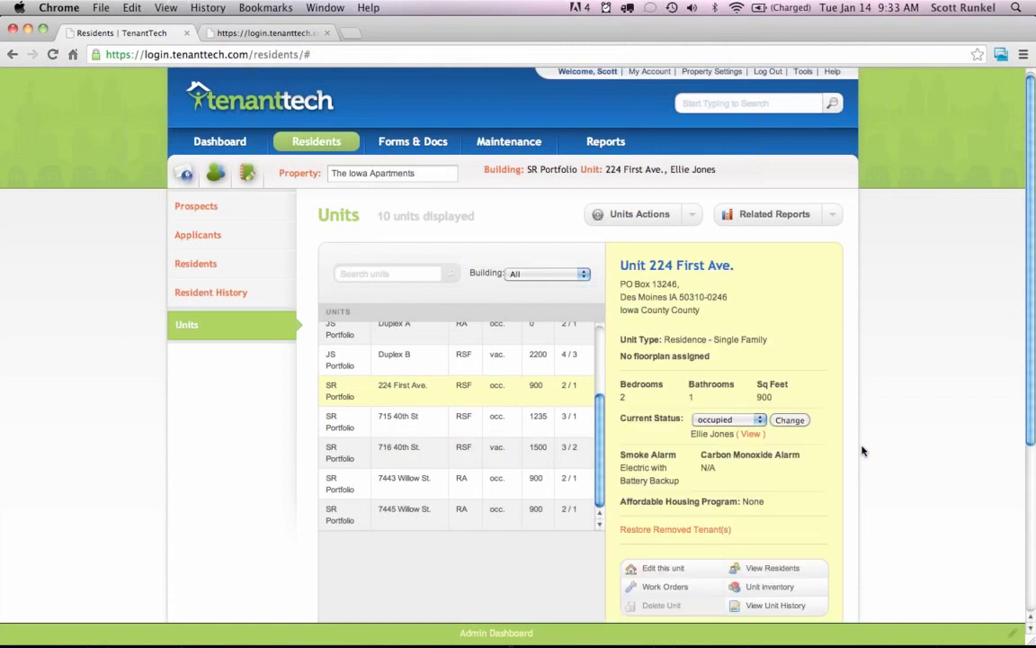
scroll(862, 450, "down", 2)
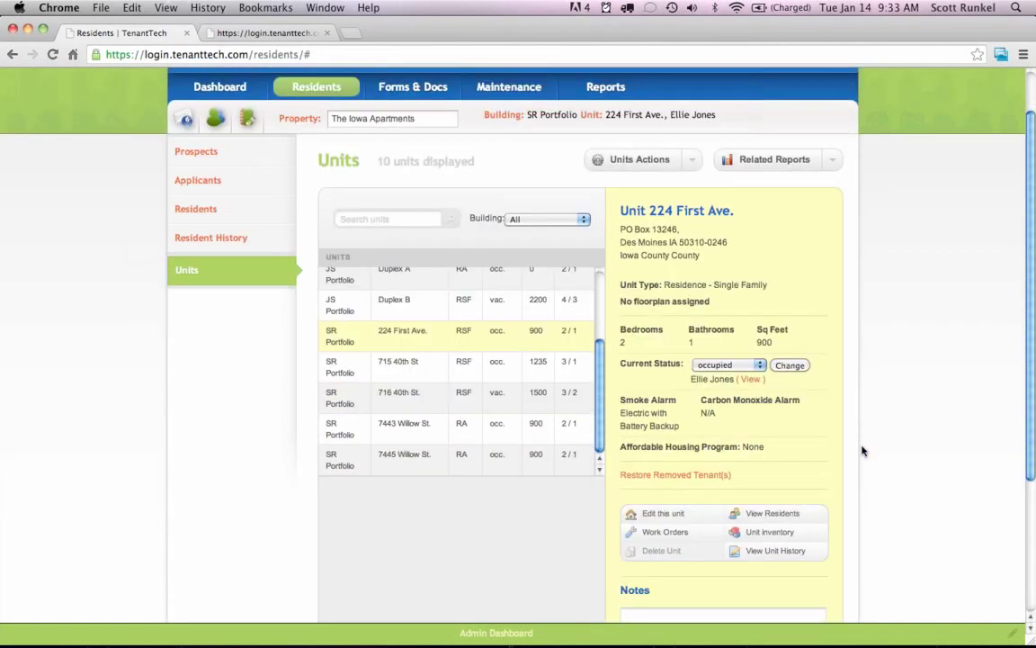
left_click(763, 534)
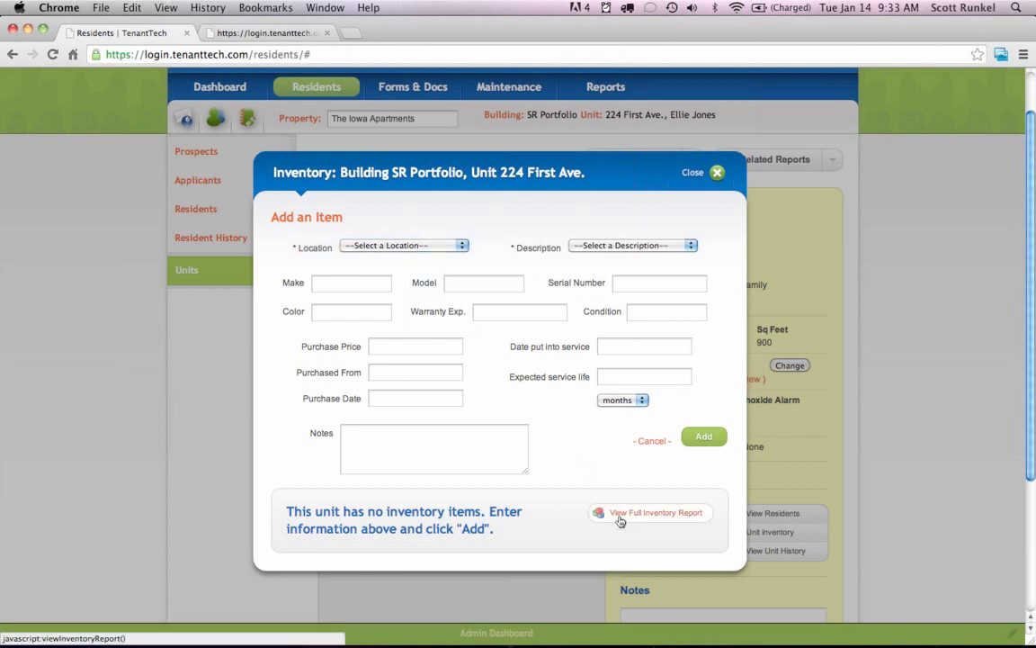
left_click(692, 172)
scroll(867, 371, "down", 1)
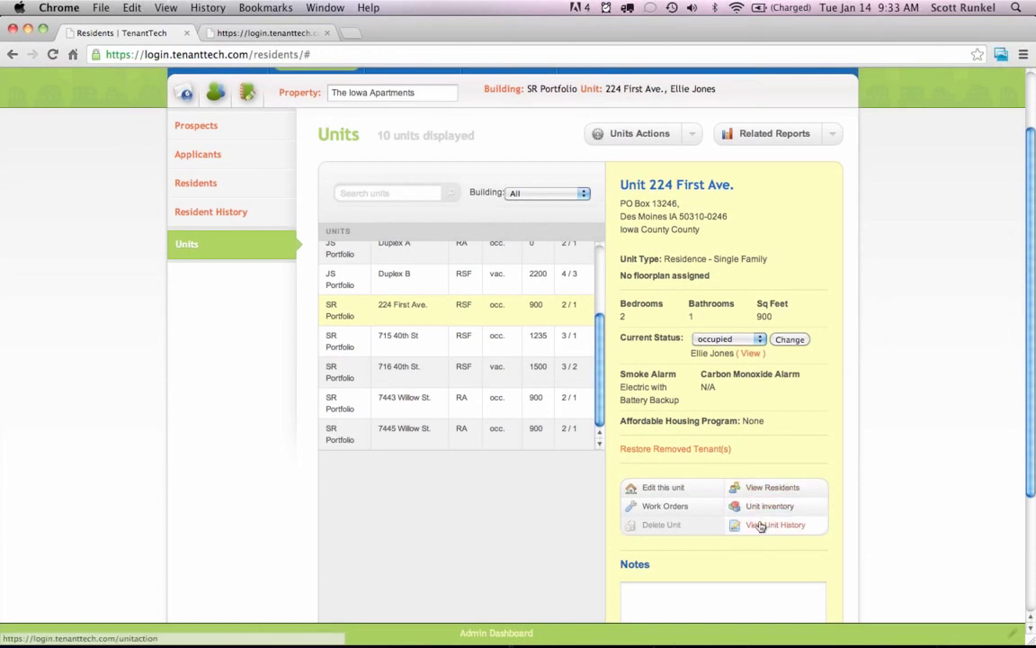
scroll(711, 423, "up", 3)
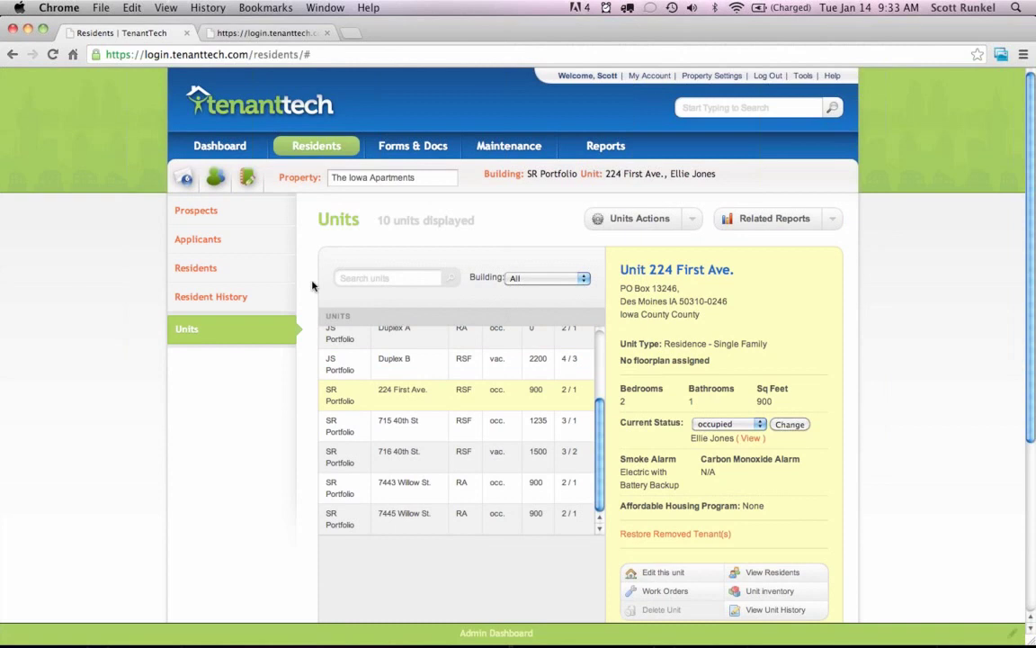
Open the Resident History list and view the unit's previous resident's history events from 10/09/2013.
left_click(221, 298)
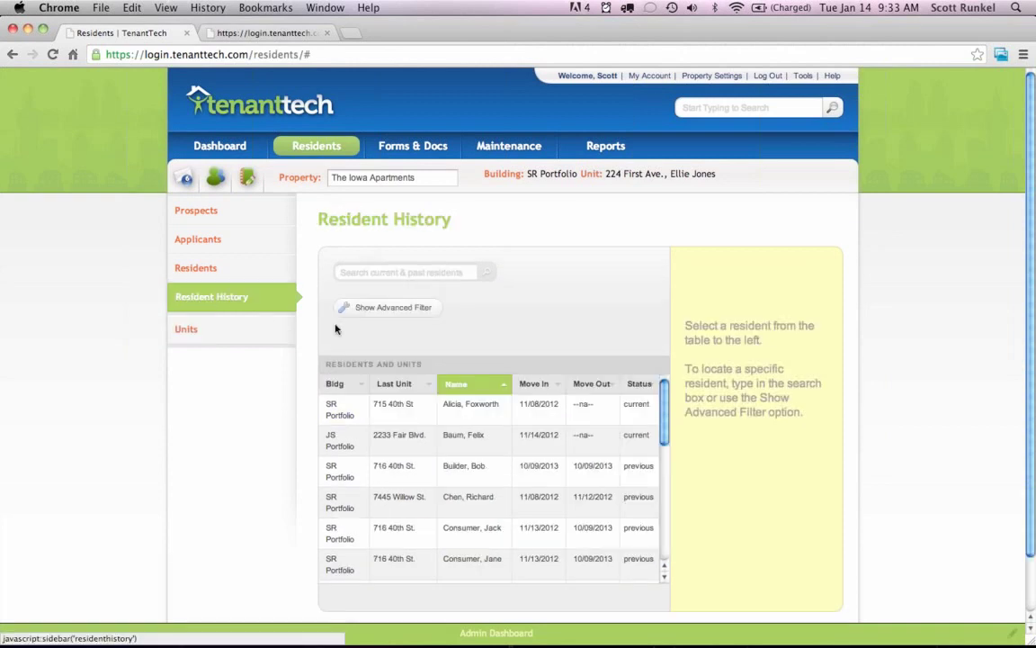
scroll(687, 367, "down", 1)
scroll(687, 367, "down", 2)
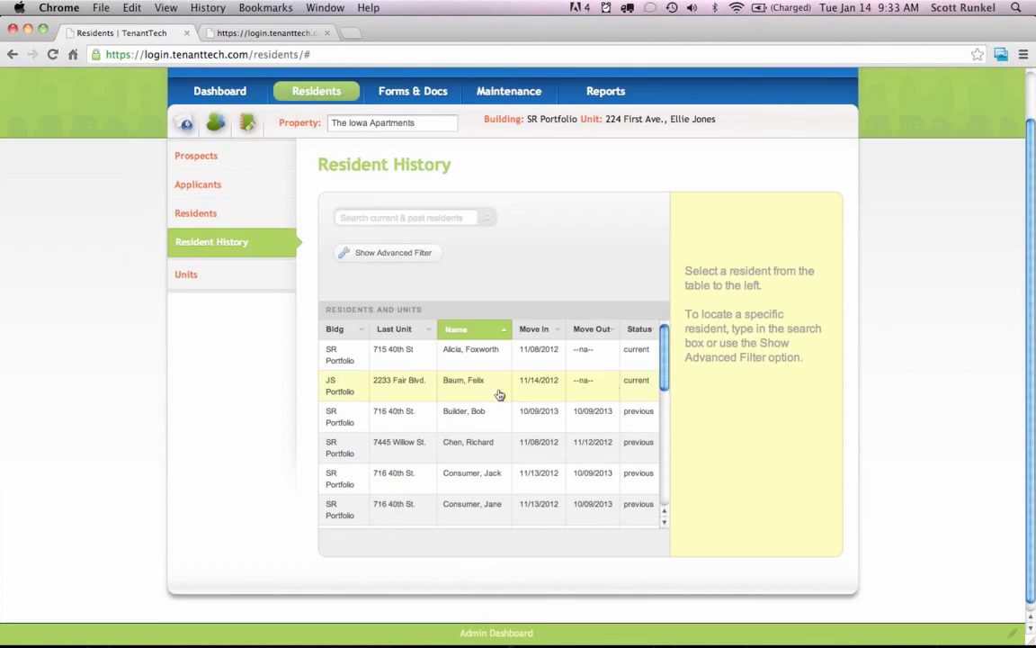
left_click(455, 414)
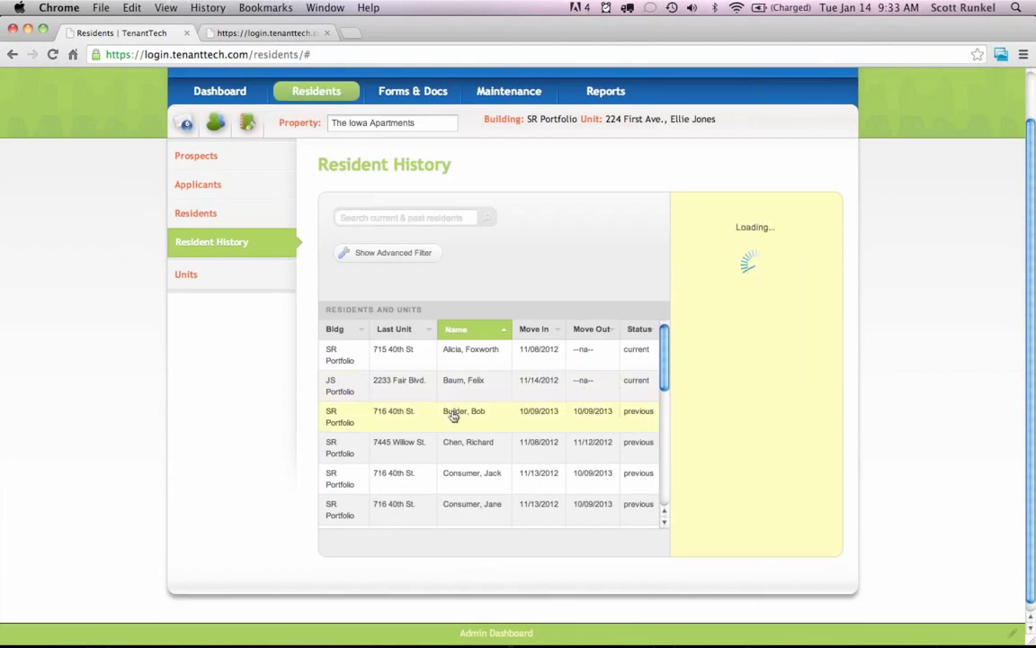
scroll(806, 445, "down", 4)
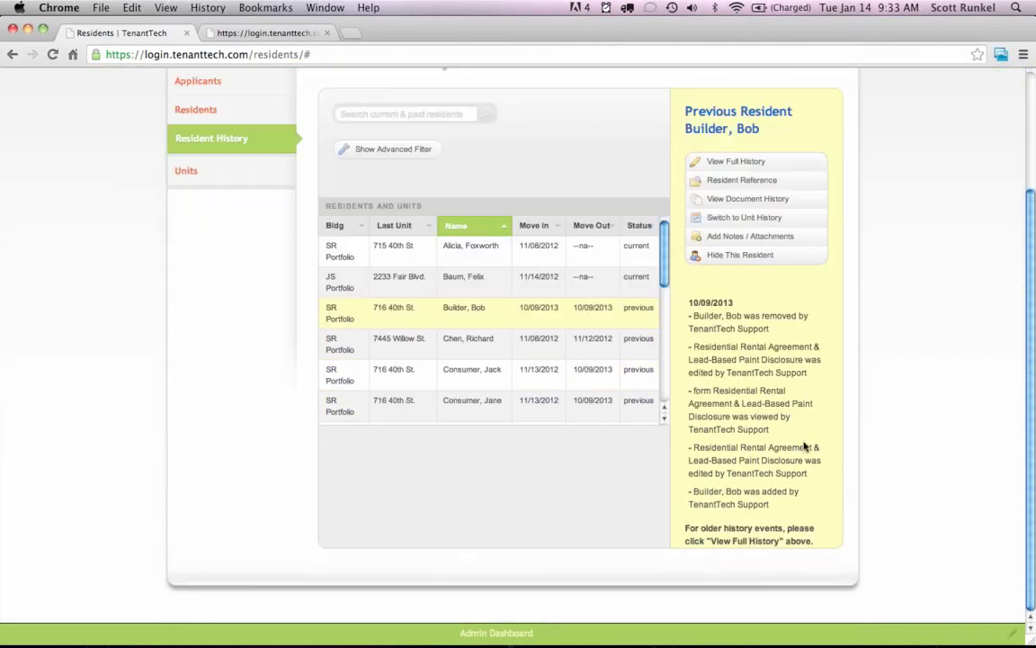
scroll(787, 463, "up", 2)
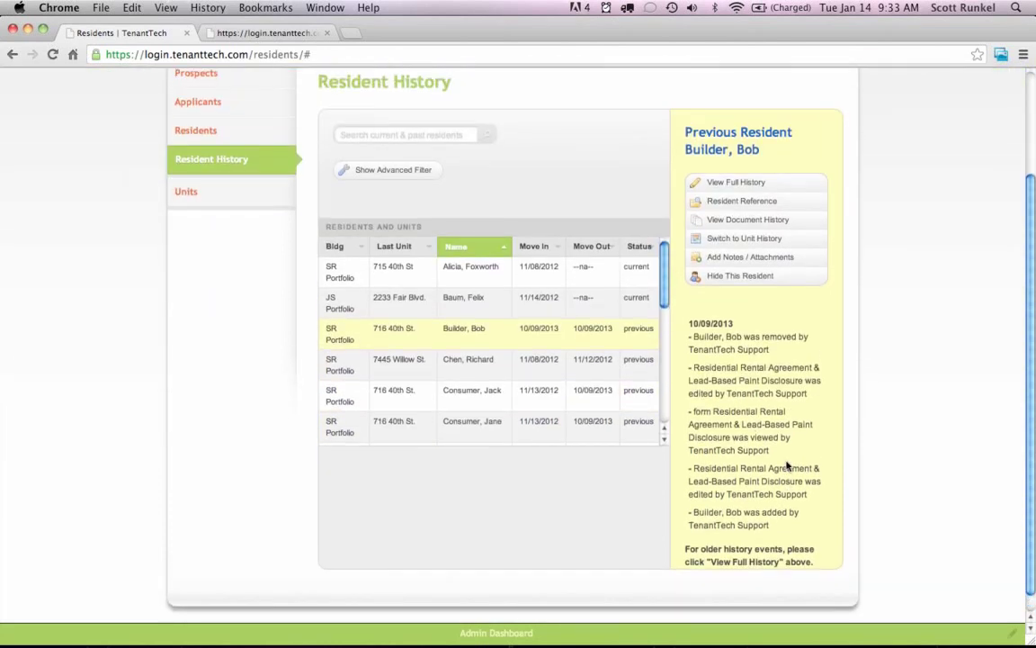
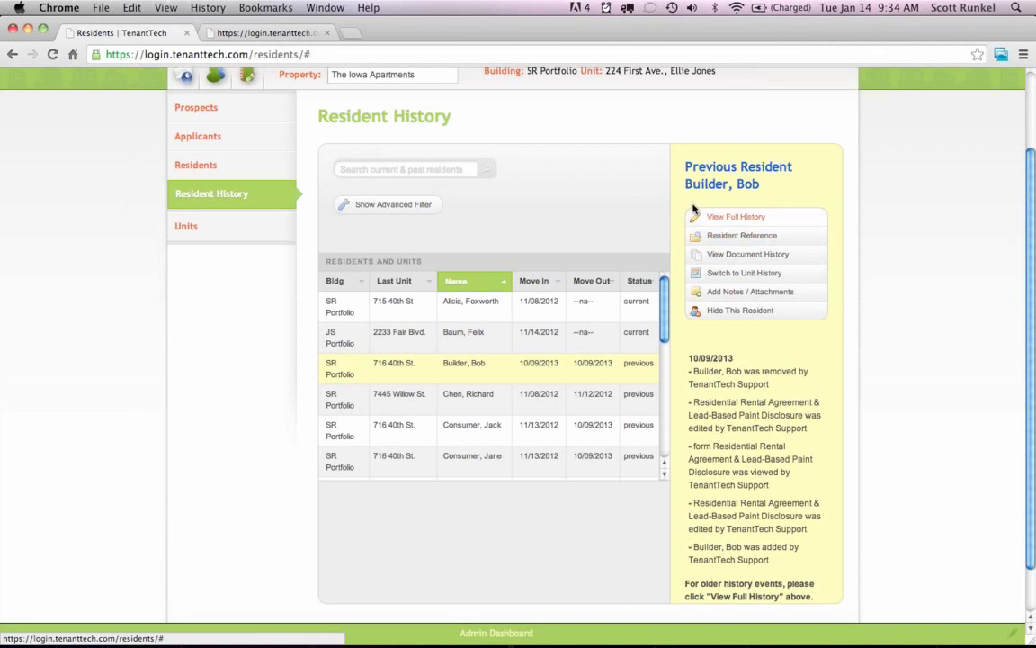
Scroll back up, glance at the current Applicants list, then open the Prospects list.
scroll(644, 194, "up", 2)
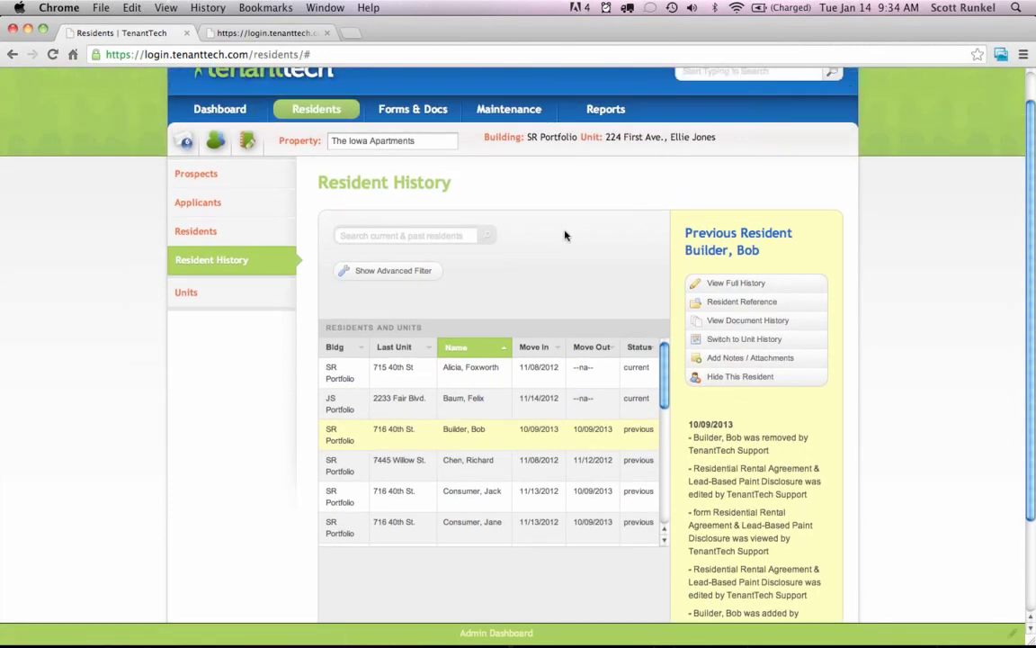
scroll(565, 235, "up", 1)
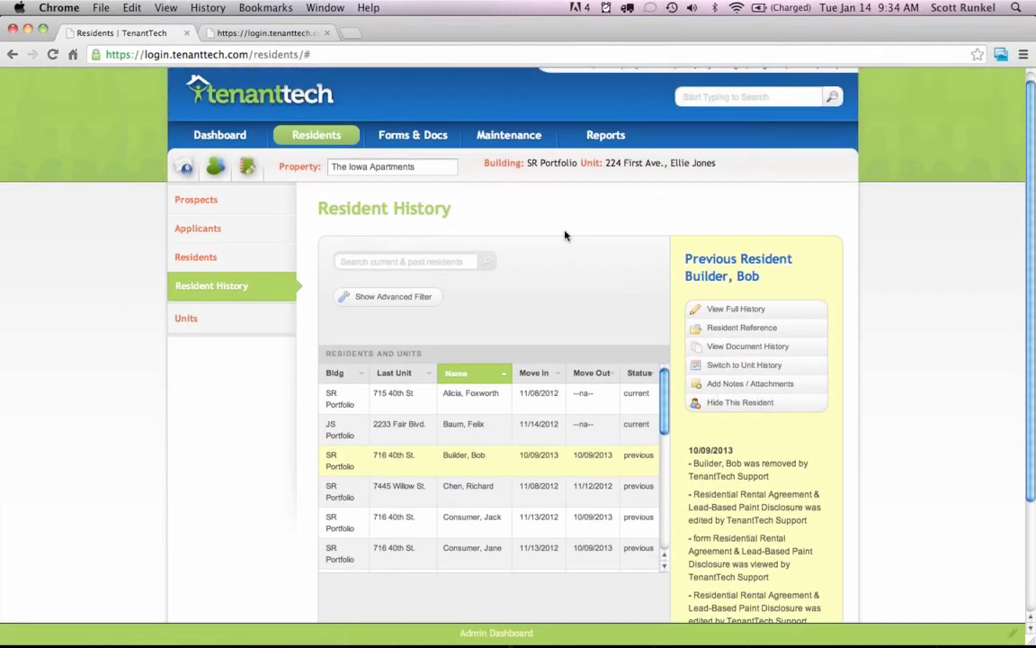
left_click(200, 232)
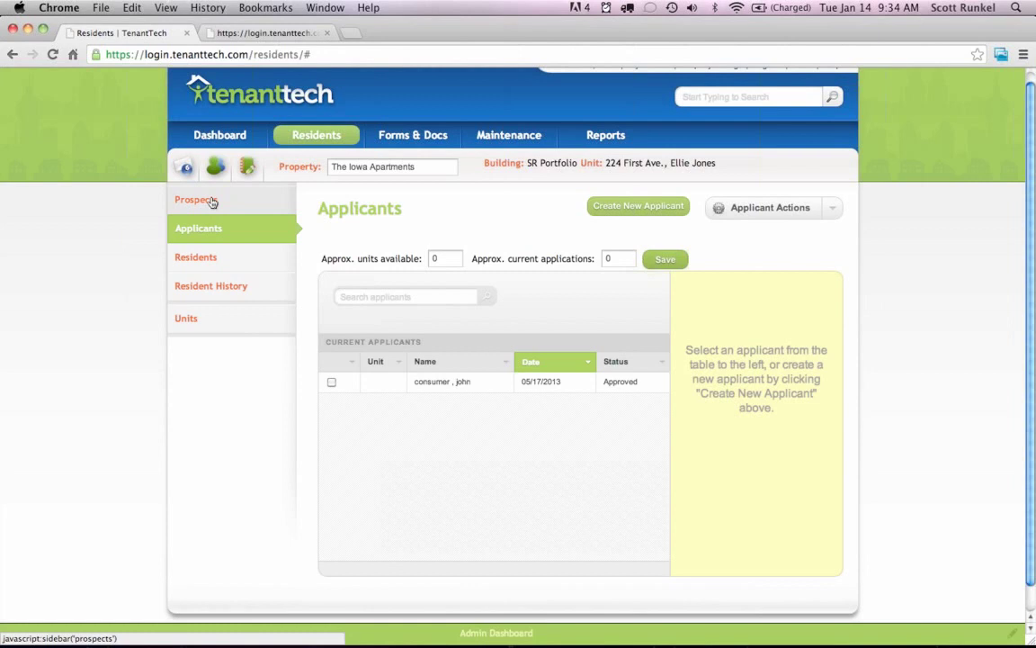
left_click(193, 201)
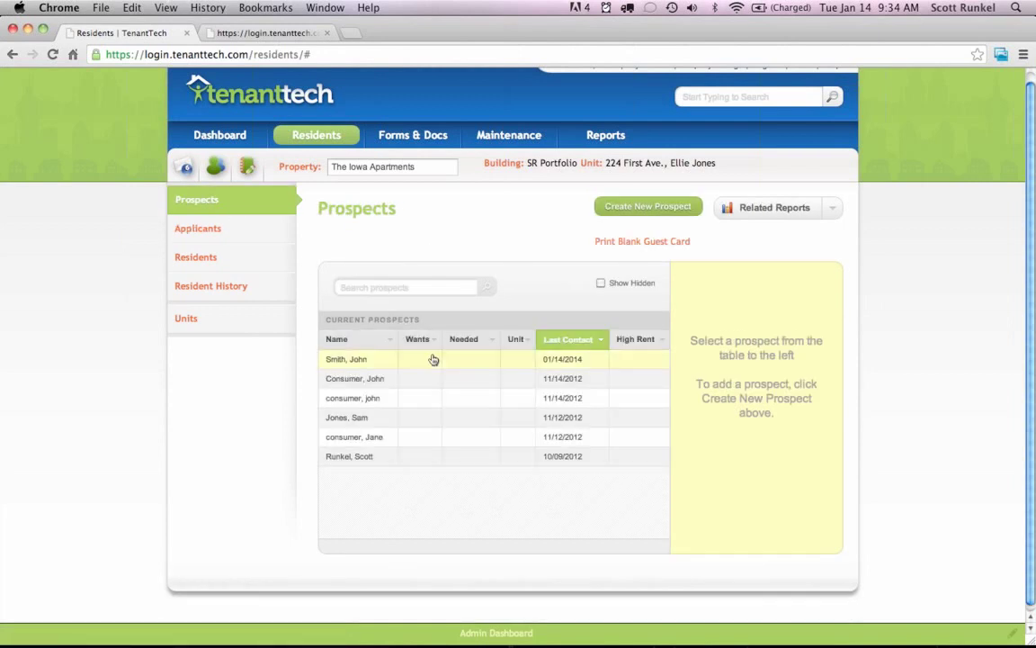
Show the details panel for the most recently contacted prospect in Current Prospects.
left_click(433, 360)
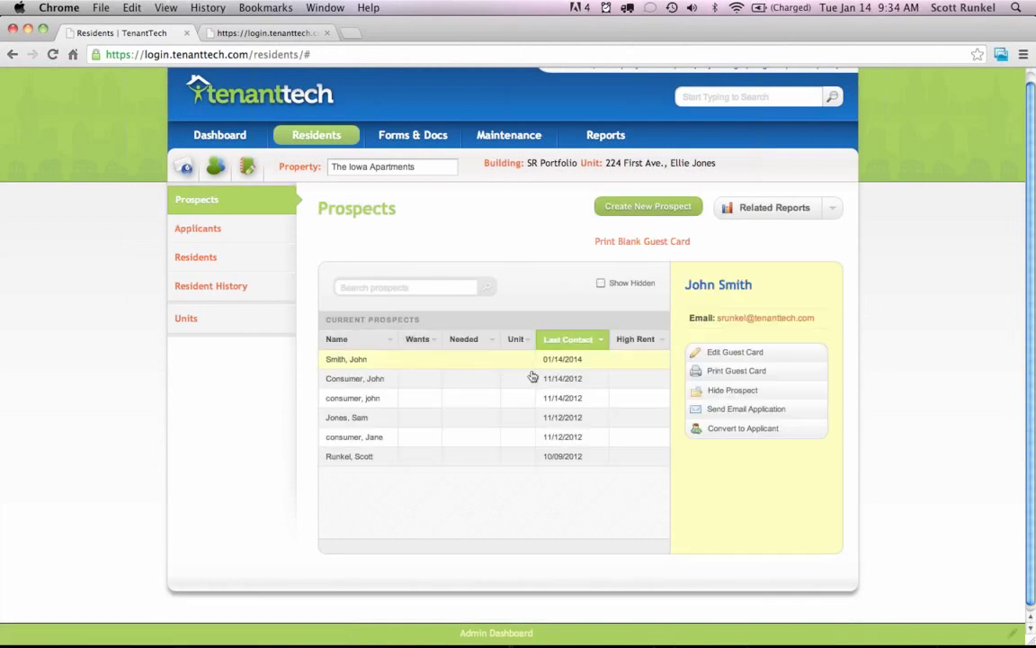
Start the application e-mail with the default sender and the note 'Please fill this out today!'.
left_click(746, 410)
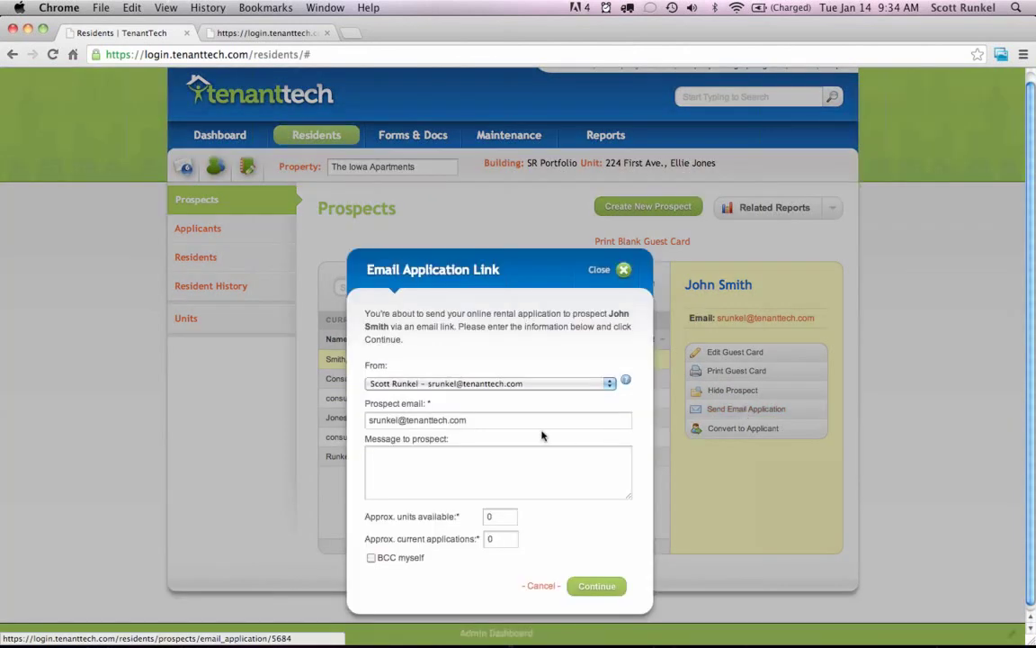
left_click(519, 384)
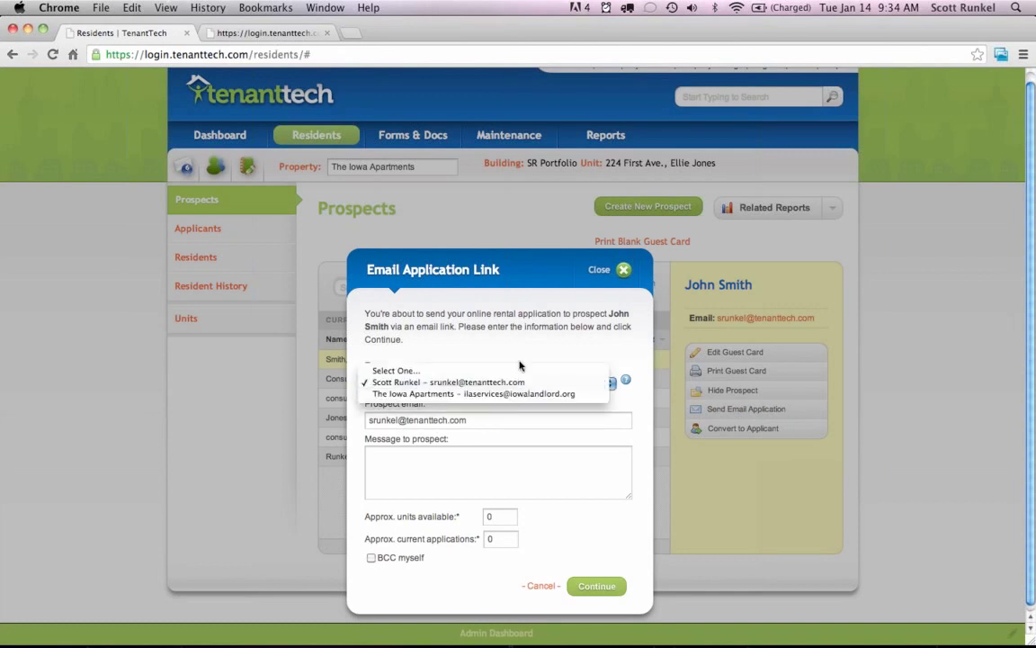
left_click(519, 360)
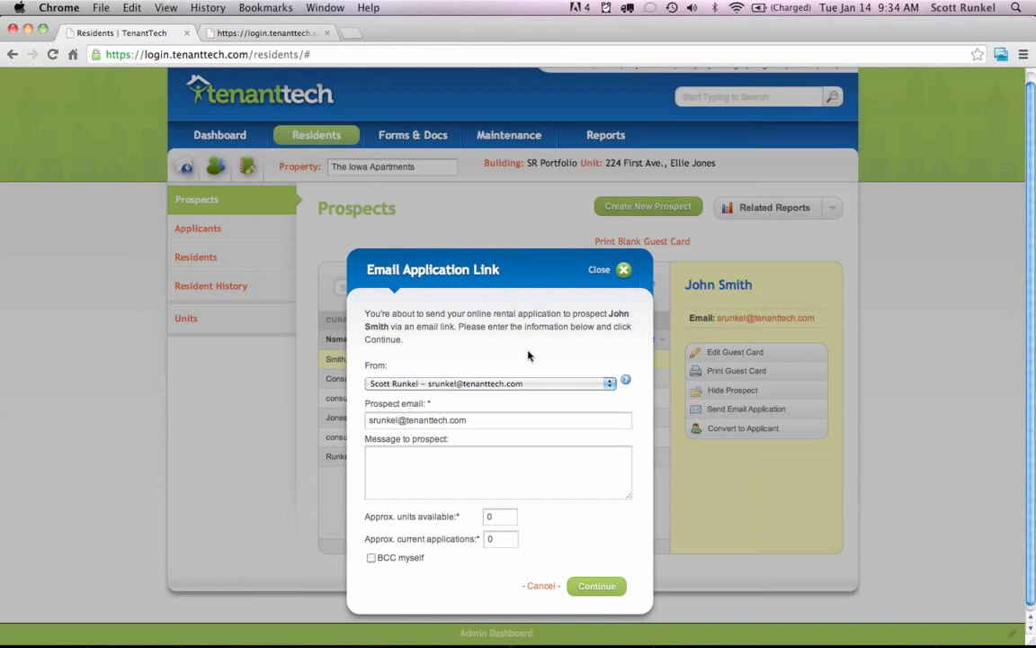
scroll(567, 346, "down", 1)
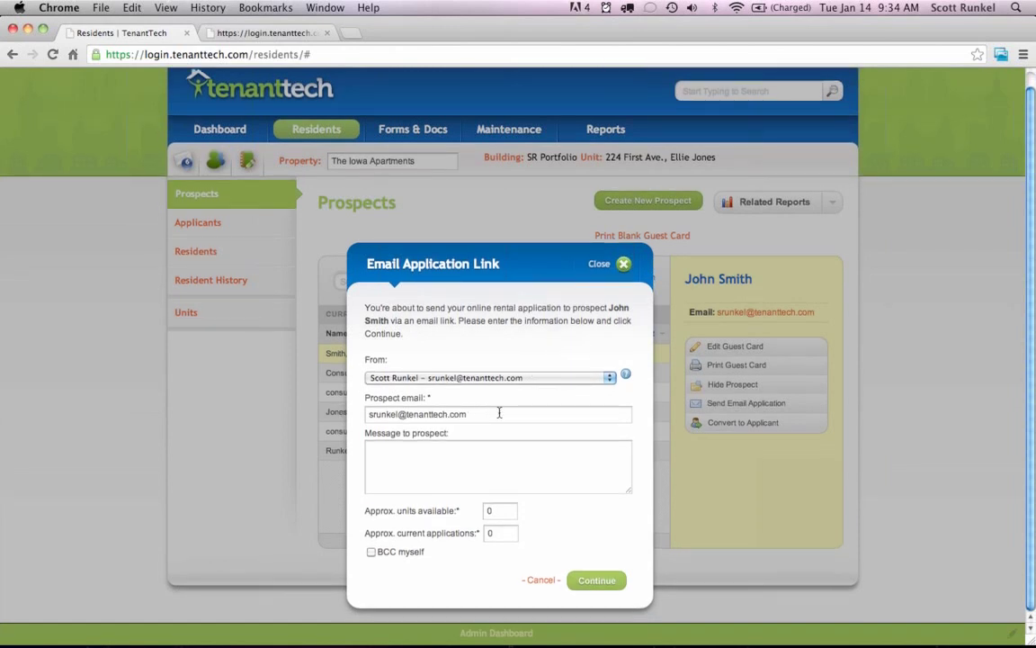
left_click(493, 477)
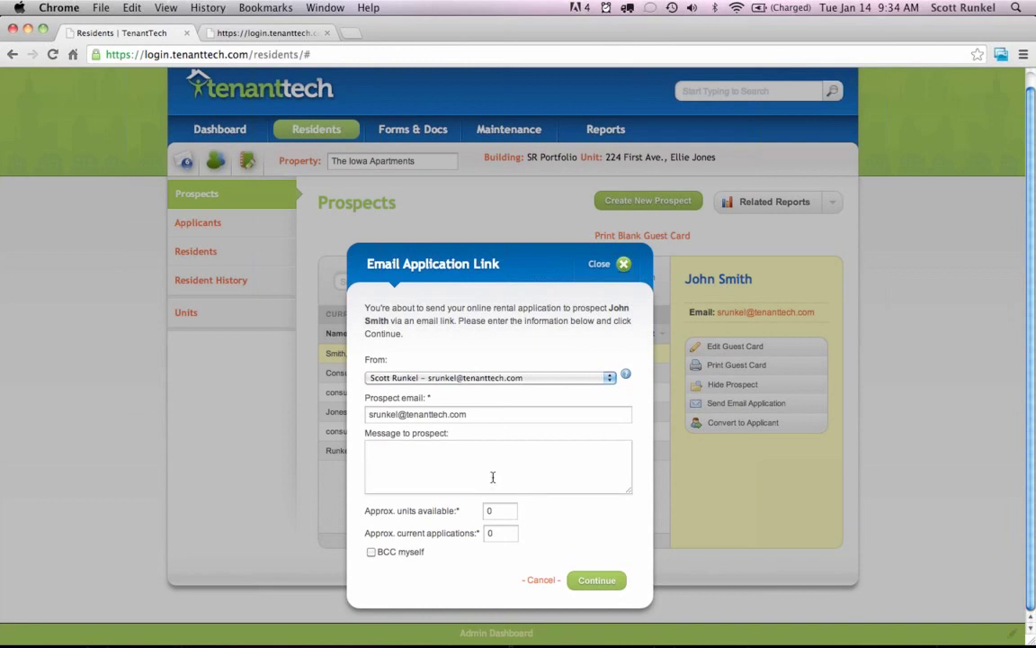
type("Plesae")
key("BackSpace")
key("BackSpace")
key("BackSpace")
key("BackSpace")
type("ase fill this out today!")
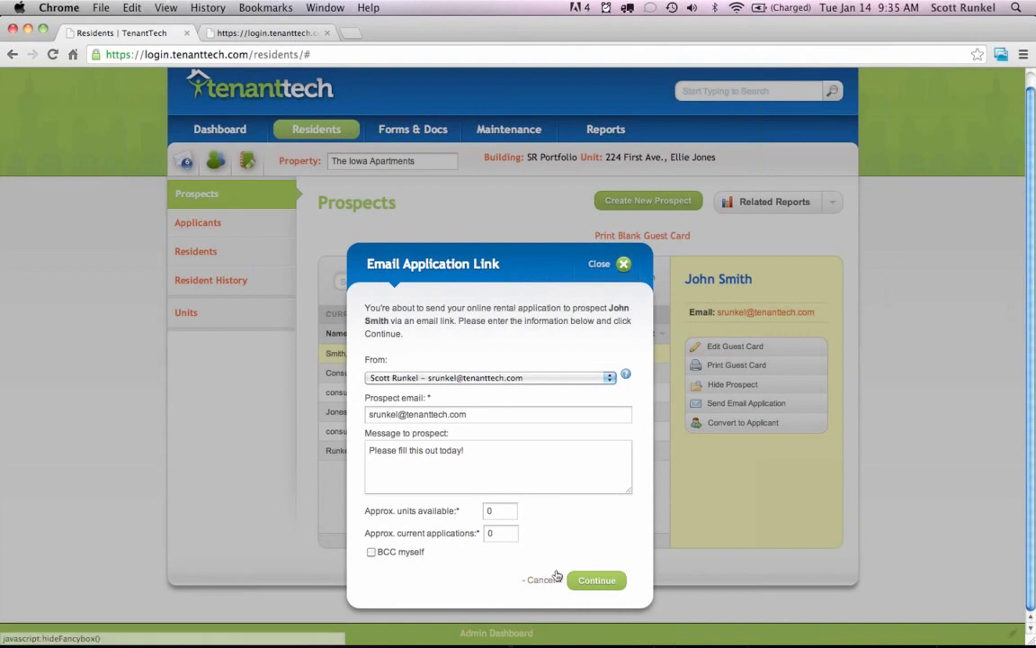
Send the application link, acknowledge the sent confirmation, and switch to Mail.
left_click(592, 580)
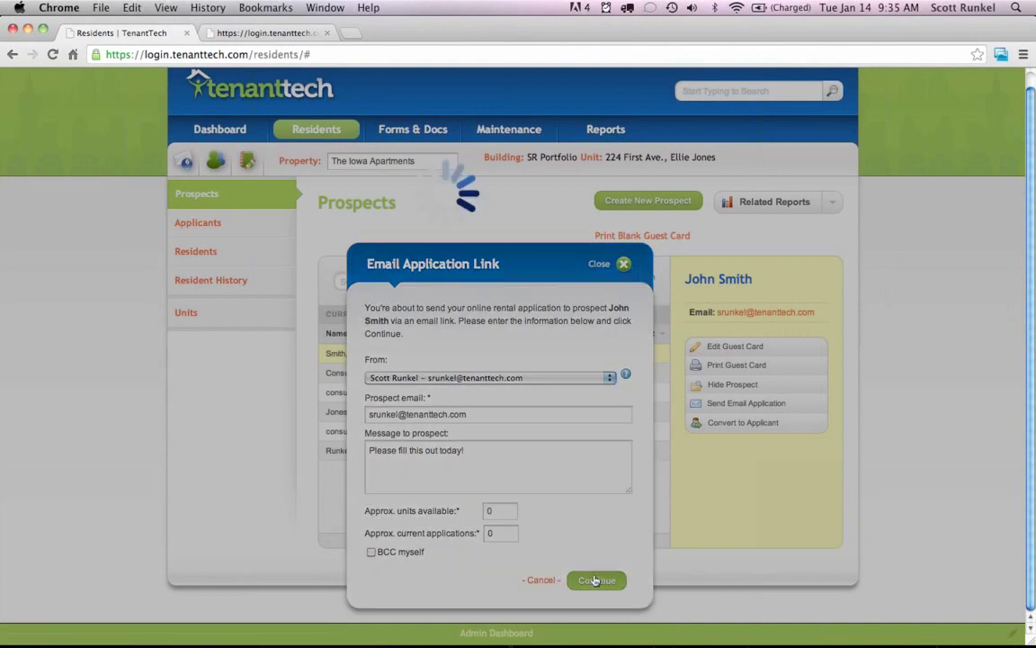
left_click(625, 238)
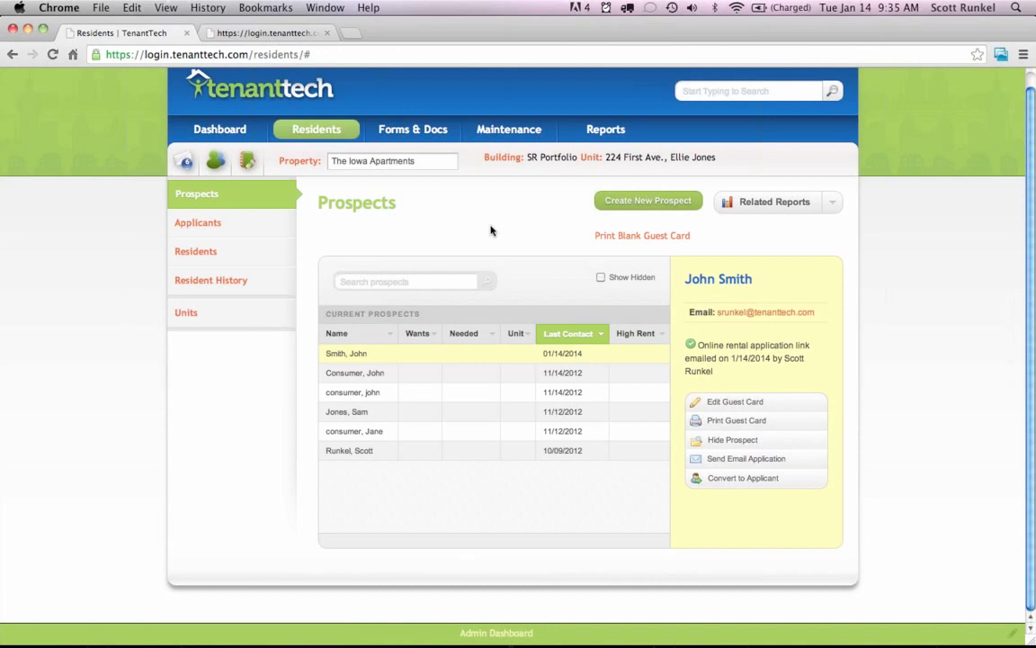
key("super+Tab")
key("super+Tab")
key("super+Tab")
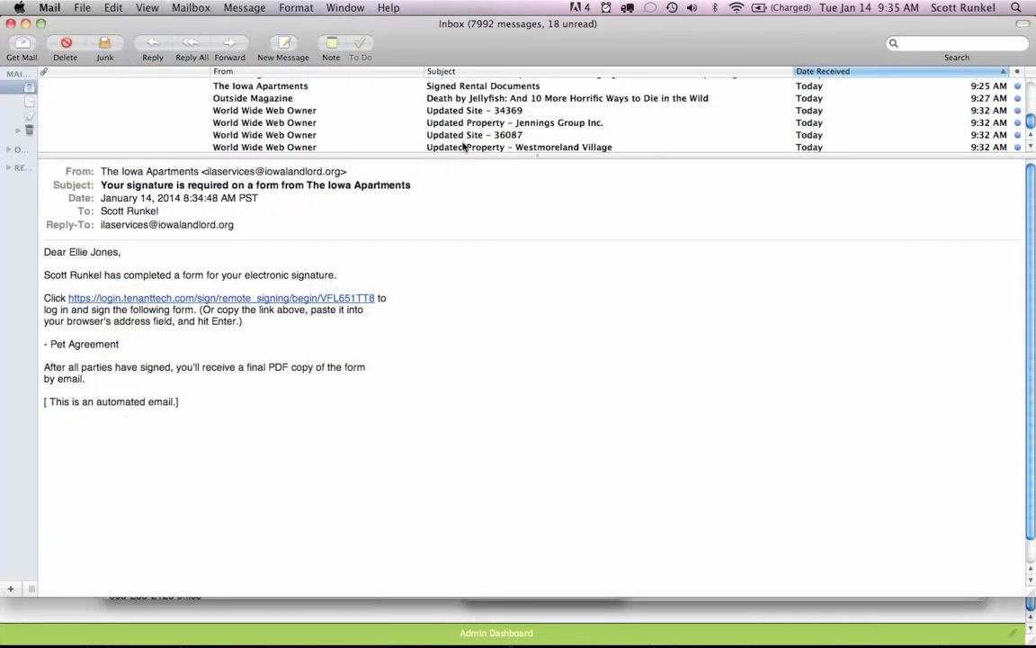
Fetch new mail and open the arrived Rental Application Link message.
left_click(465, 148)
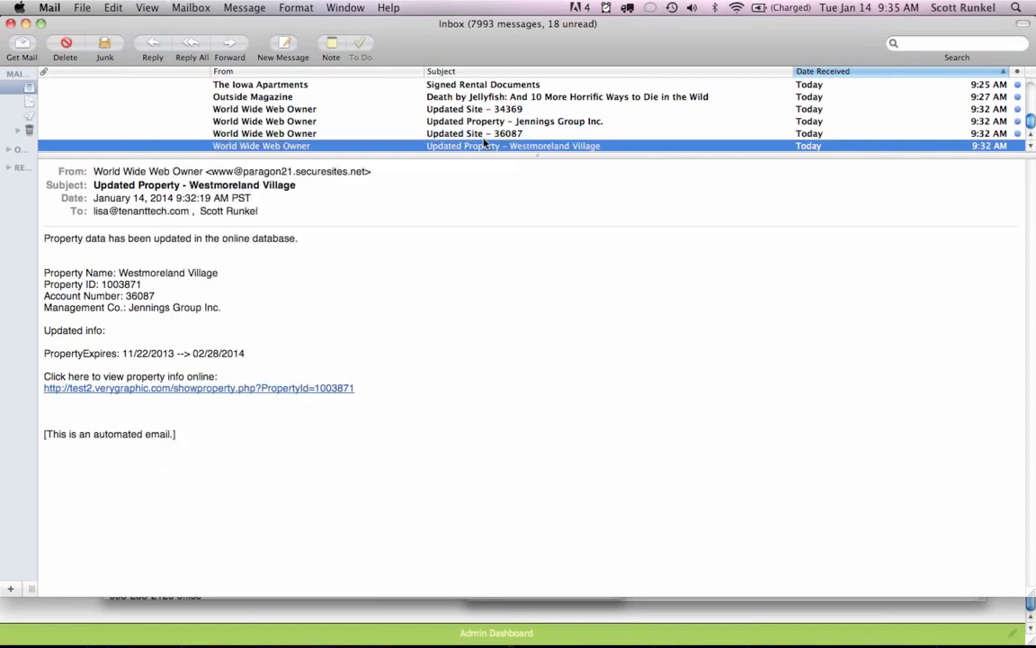
key("shift+super+n")
key("alt+super+0")
key("alt+super+0")
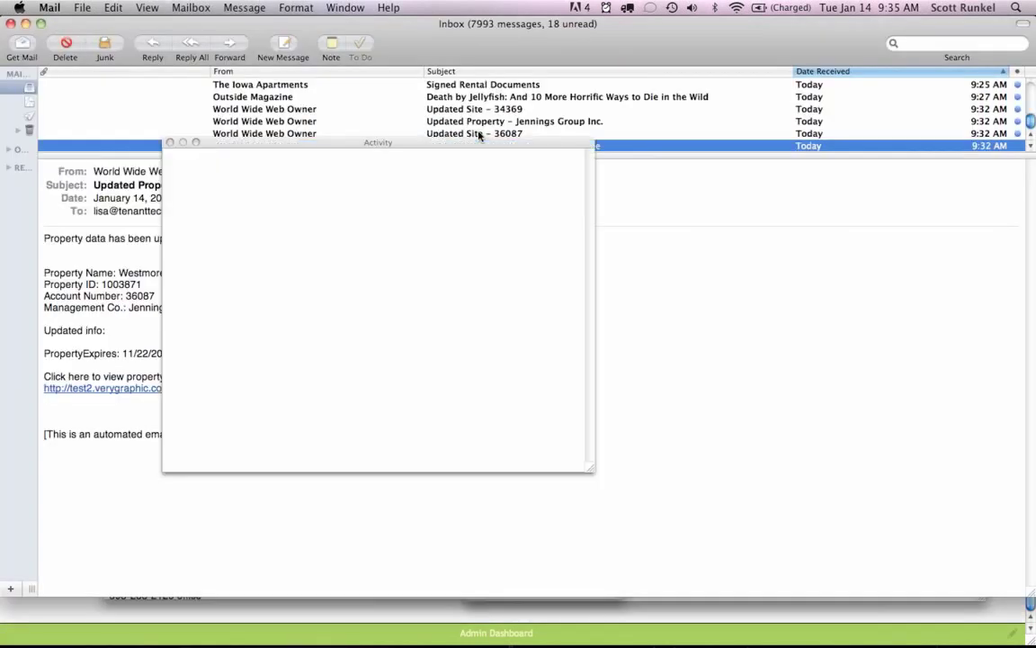
scroll(480, 135, "up", 2)
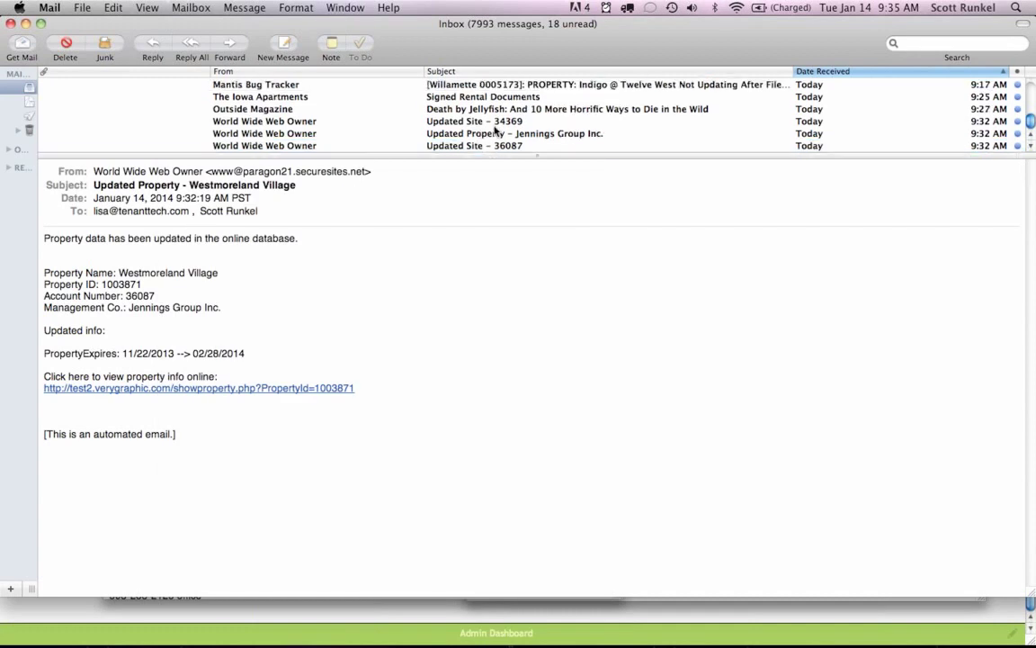
scroll(494, 130, "up", 2)
scroll(486, 135, "down", 4)
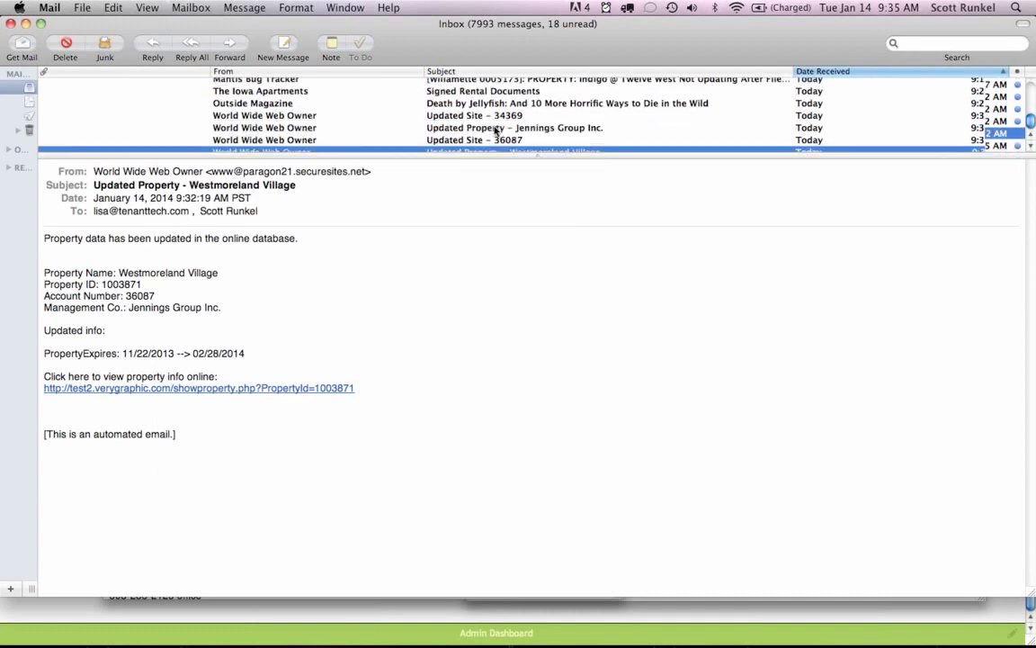
left_click(481, 145)
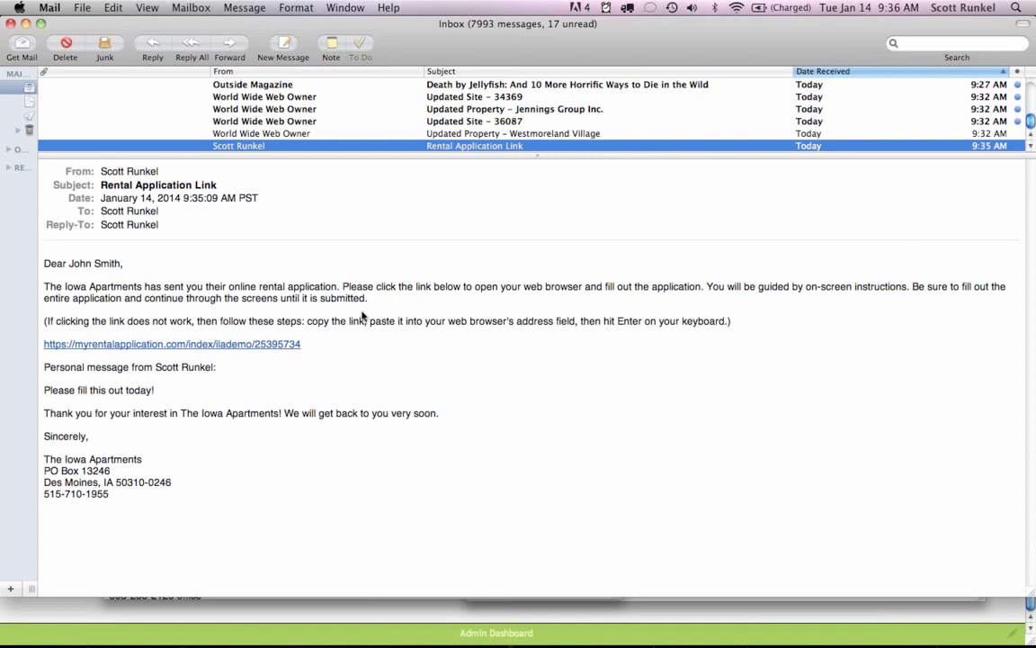
Follow the myrentalapplication.com link to The Iowa Apartments application Welcome page in Chrome.
left_click(166, 391)
left_click_drag(167, 392, 43, 393)
left_click(100, 392)
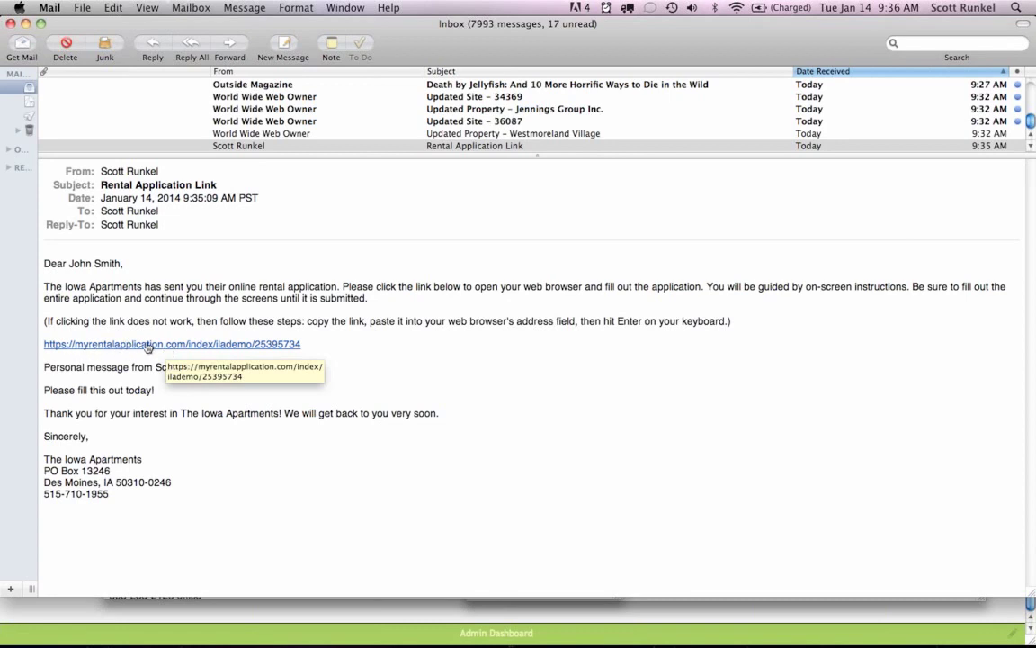
left_click(224, 345)
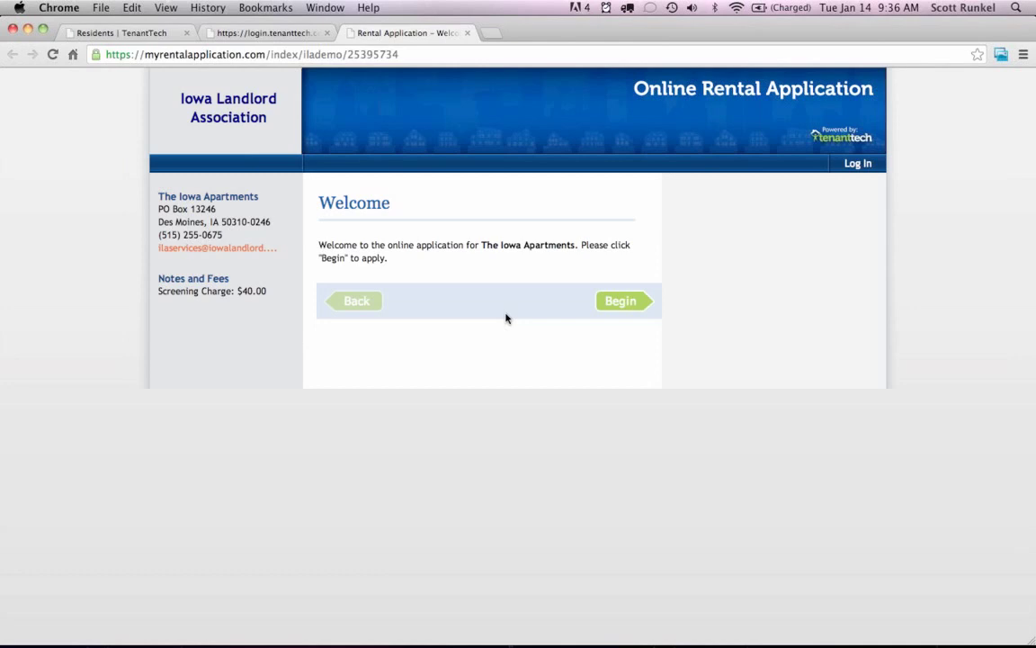
Begin the application, acknowledge the Criteria for Residency, and continue to the next step.
left_click(620, 302)
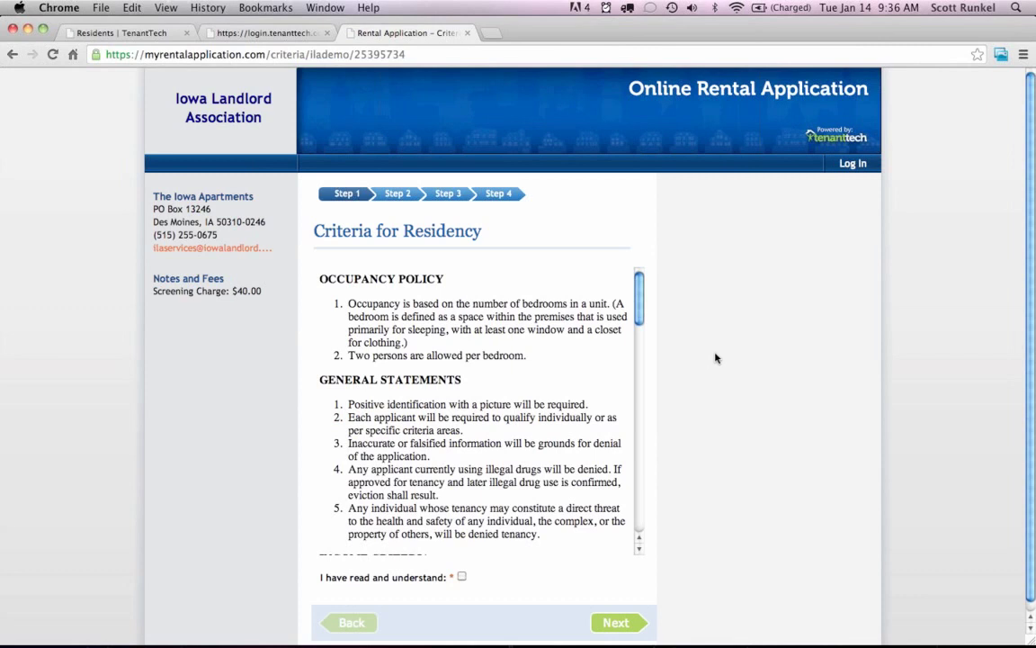
scroll(713, 362, "down", 1)
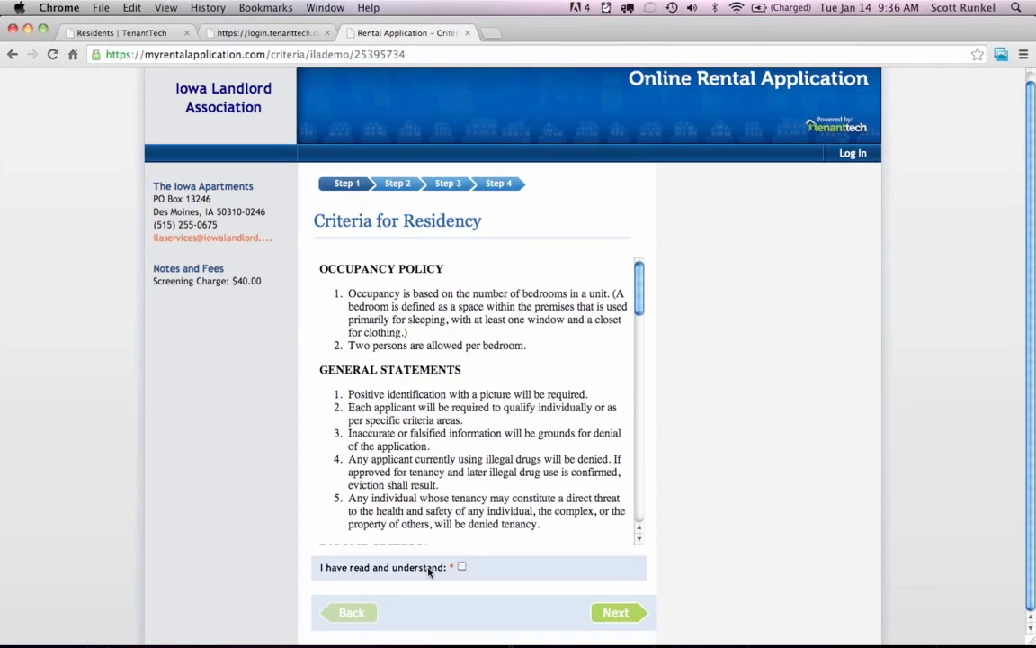
left_click(463, 567)
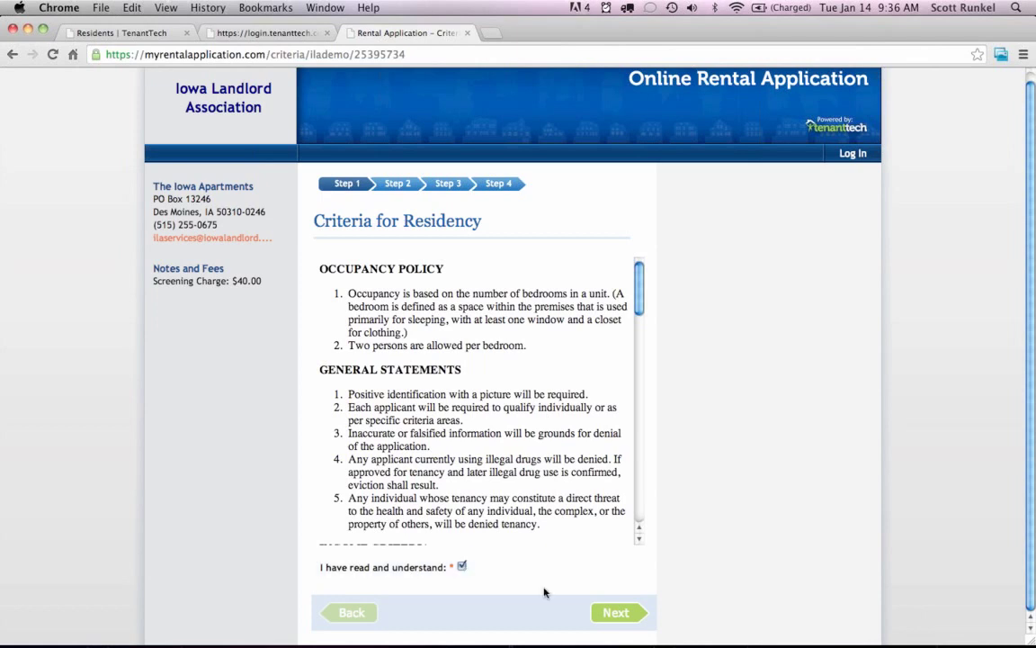
left_click(609, 619)
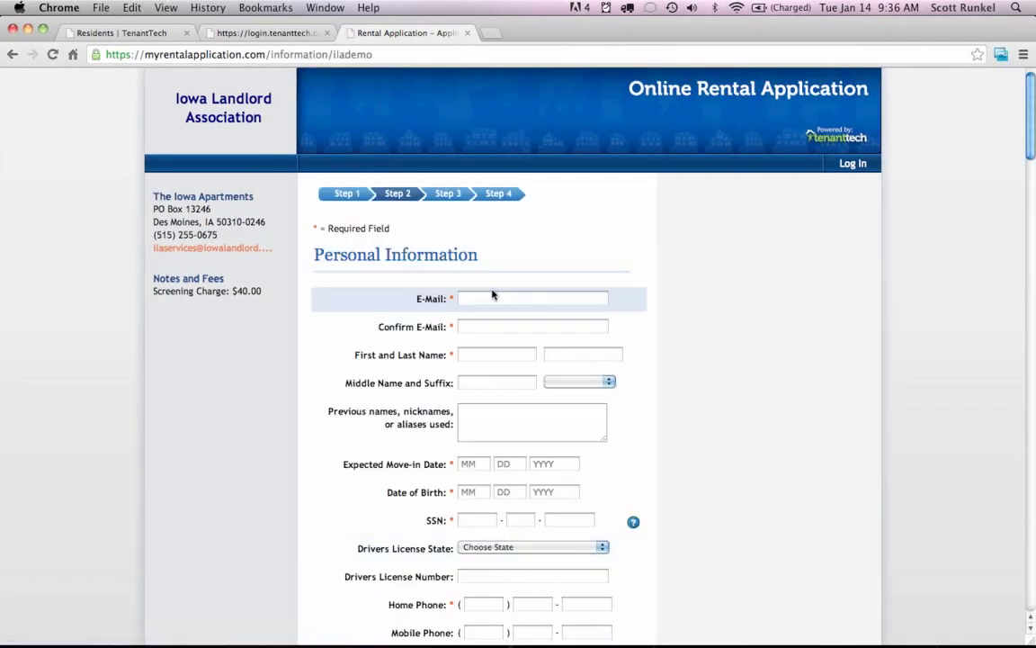
Enter the applicant's e-mail address, first name and last name.
left_click(493, 297)
key("Tab")
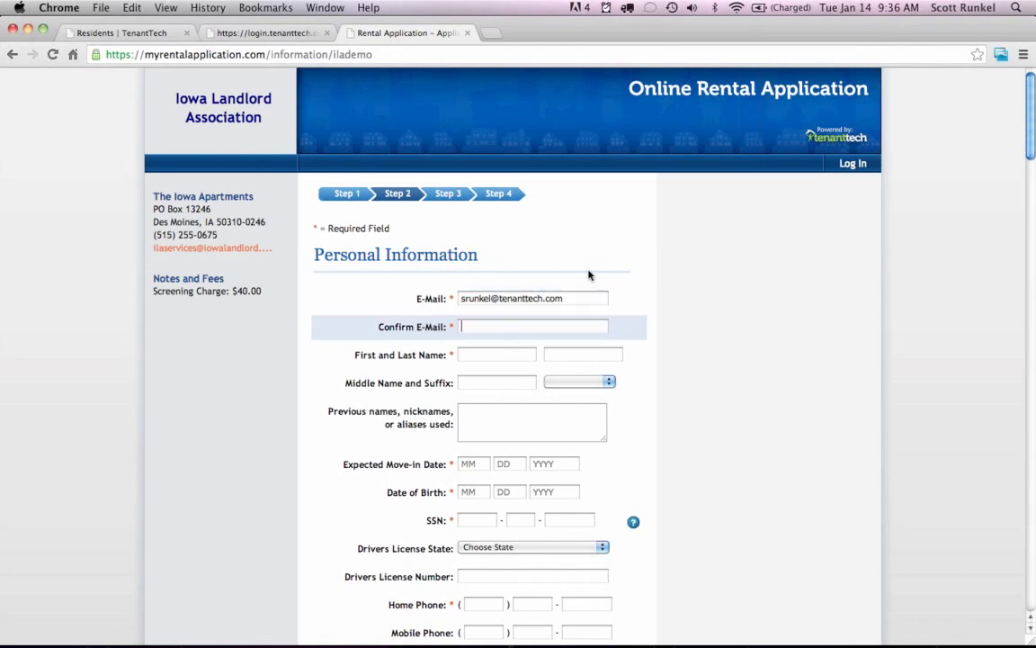
key("Tab")
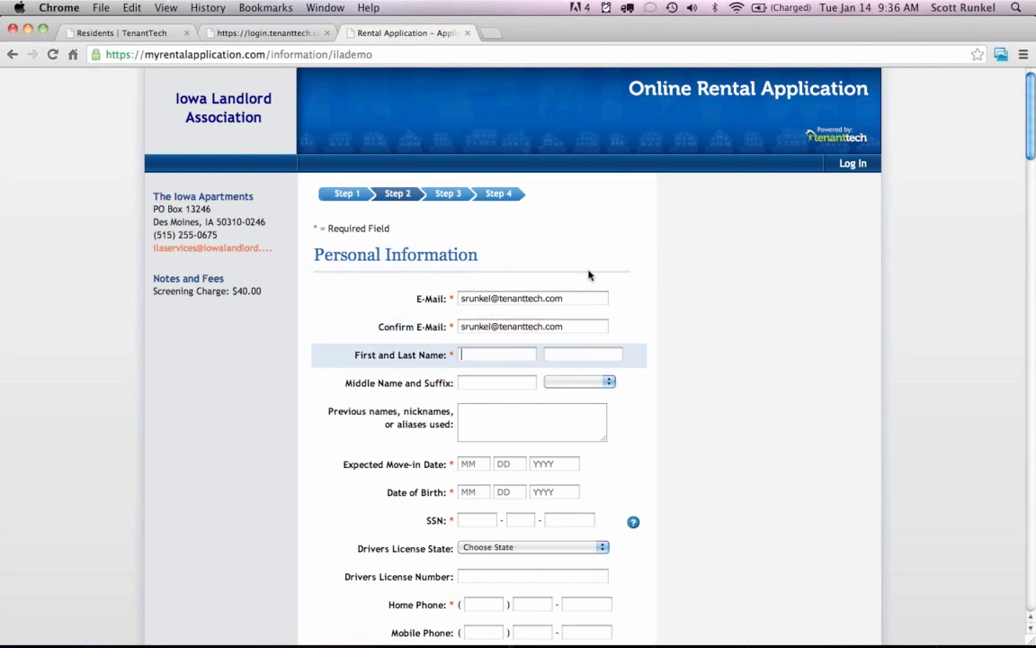
type("John")
key("Tab")
type("Smith")
scroll(655, 287, "down", 2)
key("Tab")
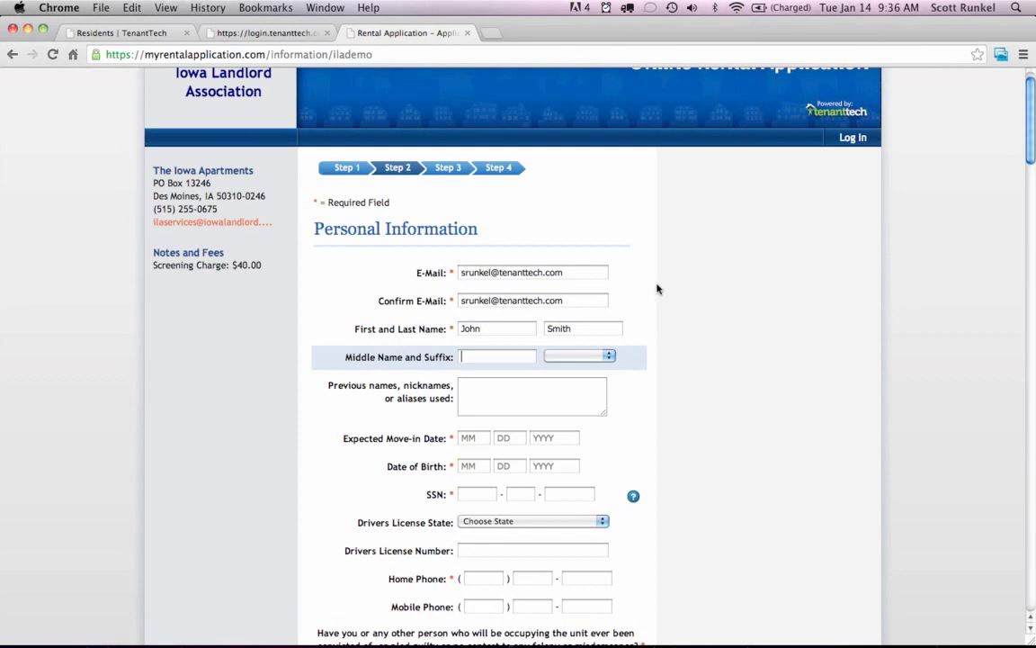
scroll(663, 294, "down", 3)
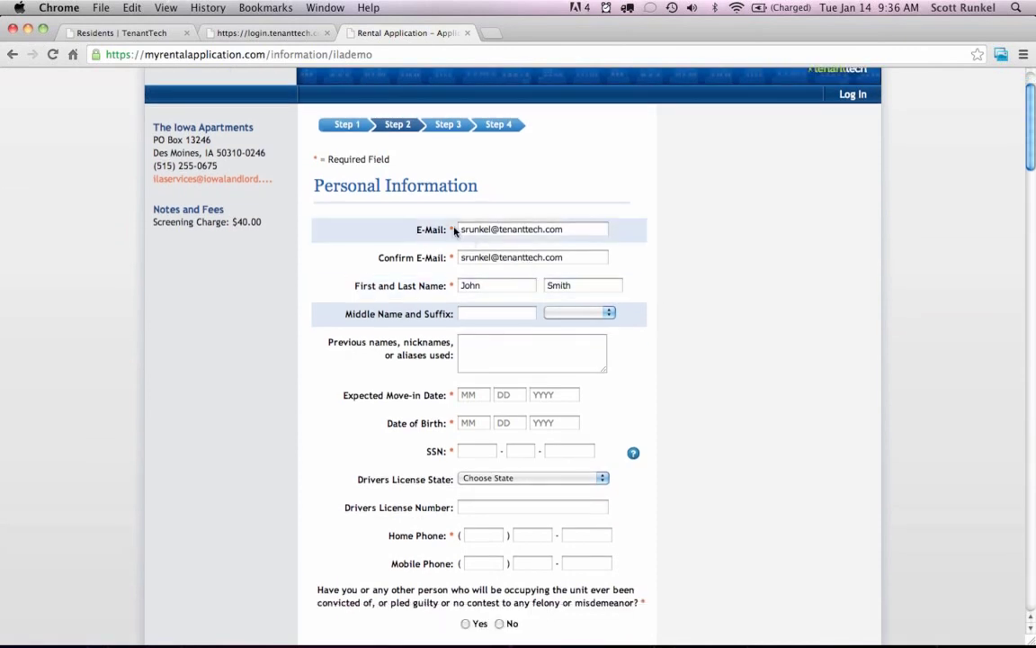
scroll(645, 252, "down", 2)
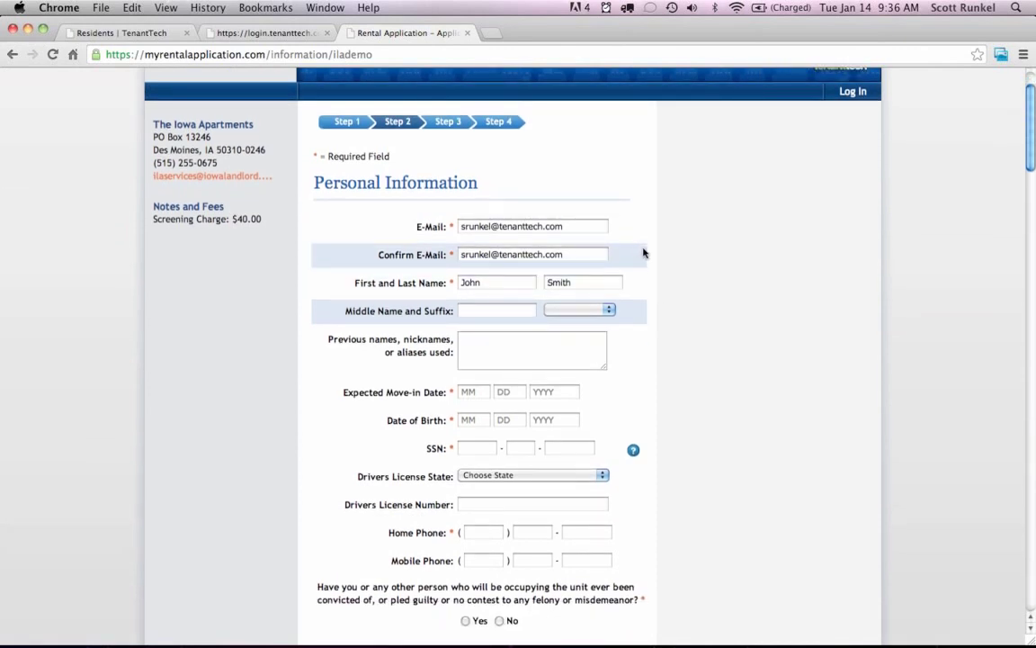
Set the expected move-in date to 1/20/2014.
left_click(474, 374)
left_click(474, 372)
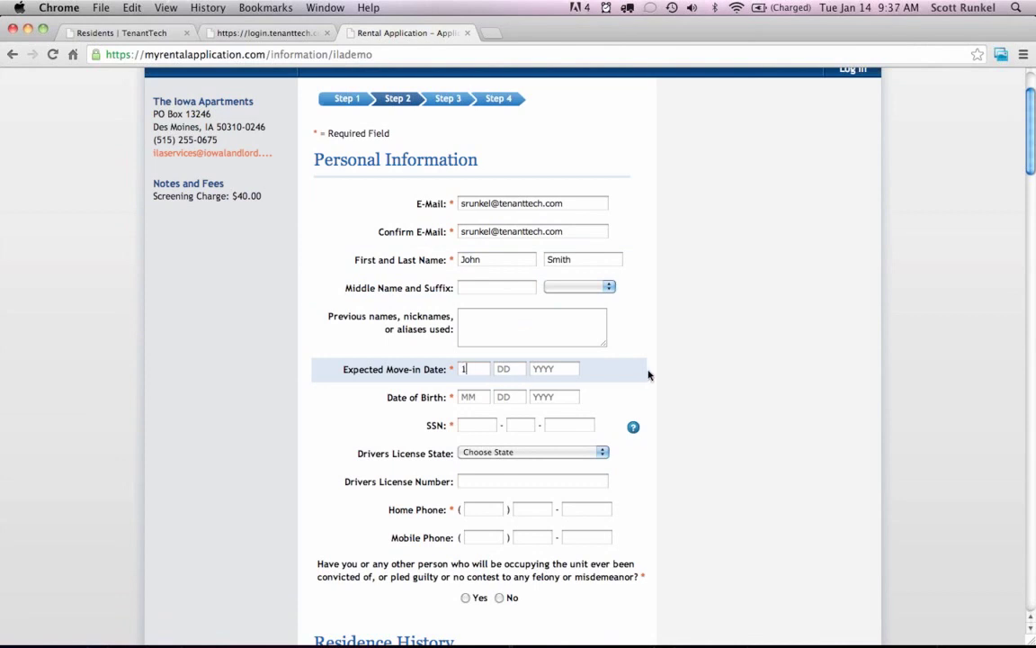
type("1")
key("Tab")
type("20")
key("Tab")
type("2014")
Fill in the applicant's date of birth and Social Security number.
key("Tab")
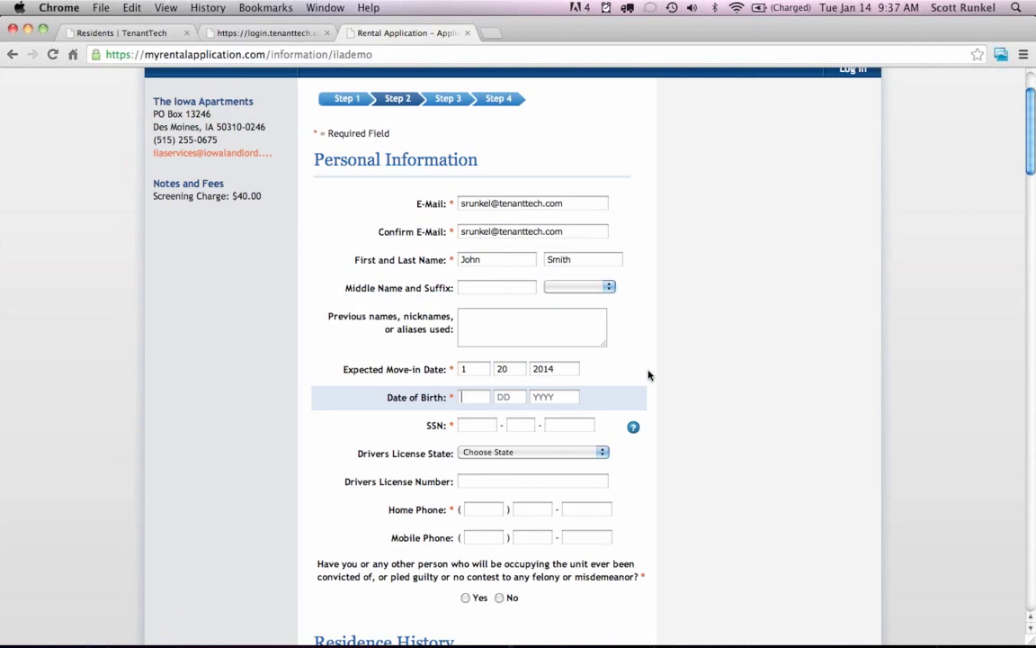
type("1")
key("Tab")
type("1")
key("Tab")
type("1980")
key("Tab")
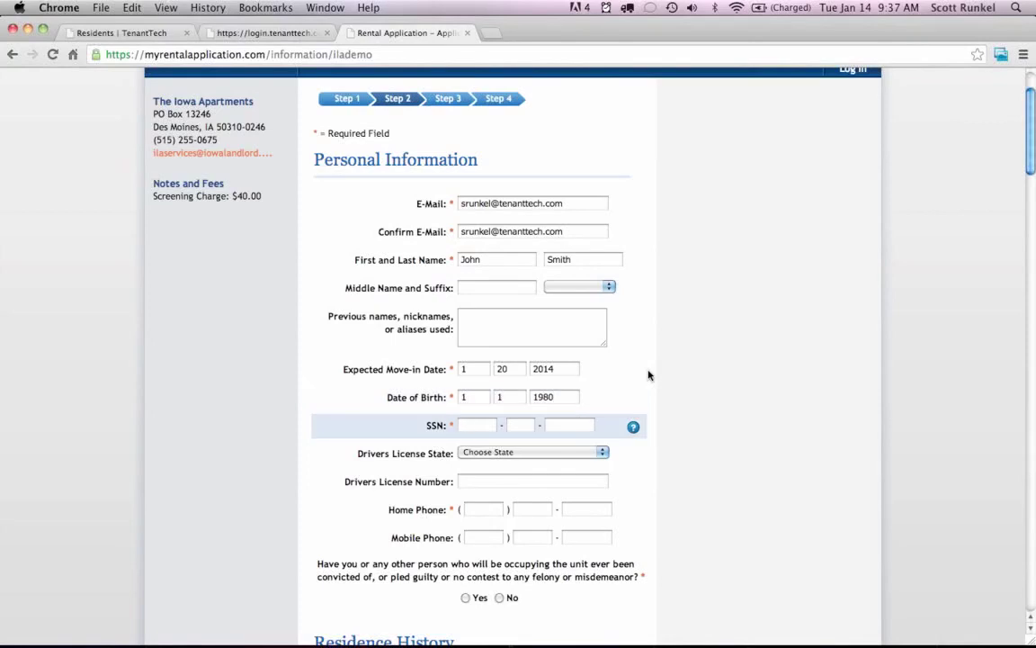
type("111")
key("Tab")
type("11")
key("Tab")
type("1111")
Enter the applicant's home phone number and answer No to the felony question.
scroll(679, 372, "down", 3)
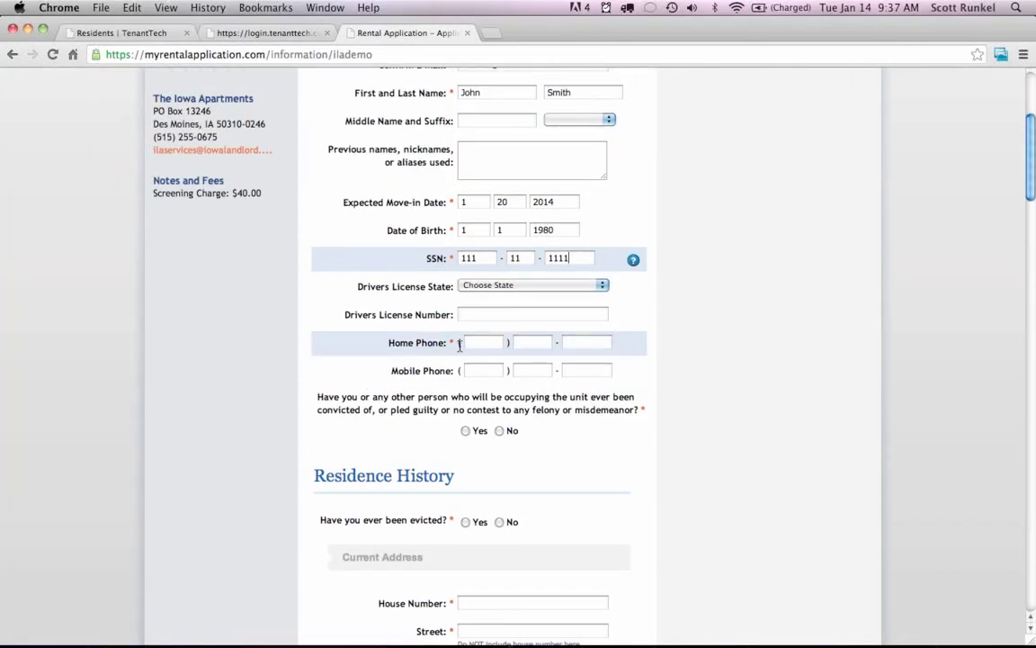
left_click(482, 344)
type("515")
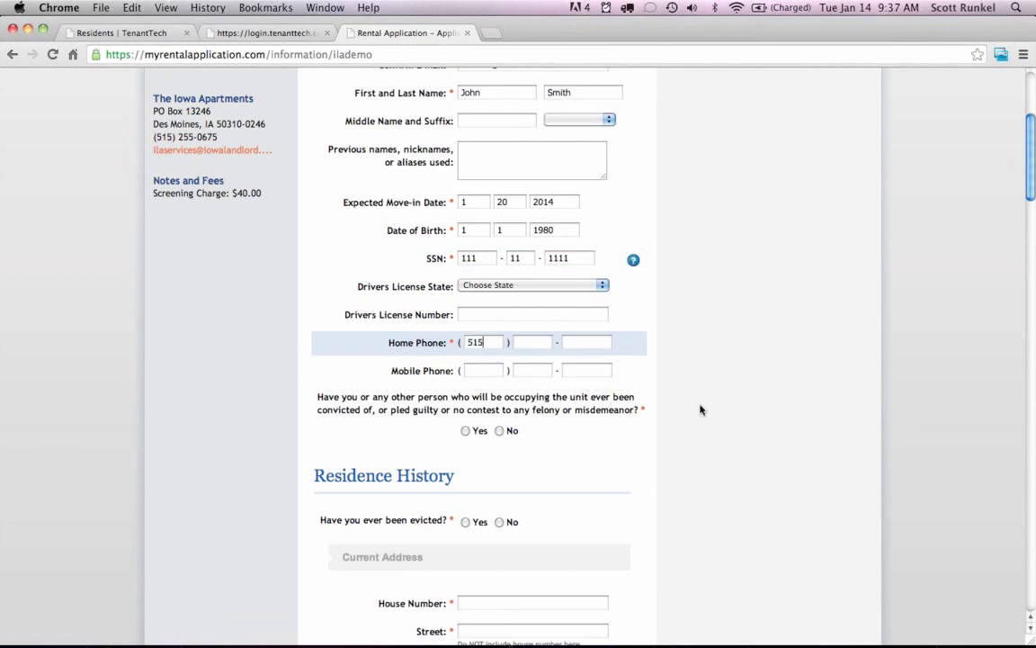
key("Tab")
type("222")
key("Tab")
type("3333")
left_click(501, 431)
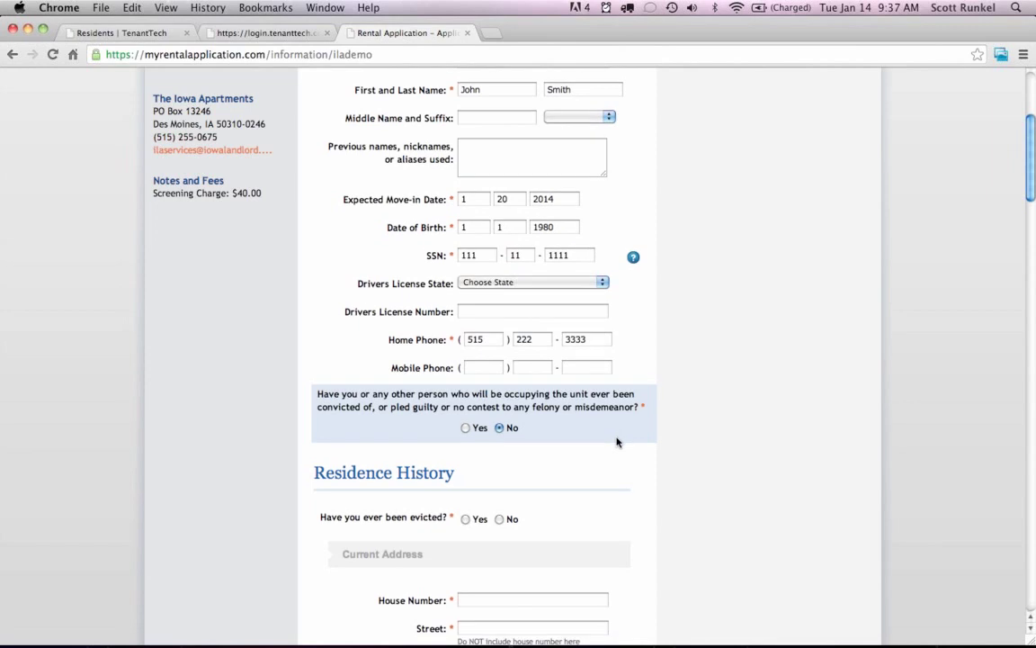
scroll(618, 440, "down", 5)
Answer No to eviction and enter the current Iowa home address, marked as Own.
left_click(501, 315)
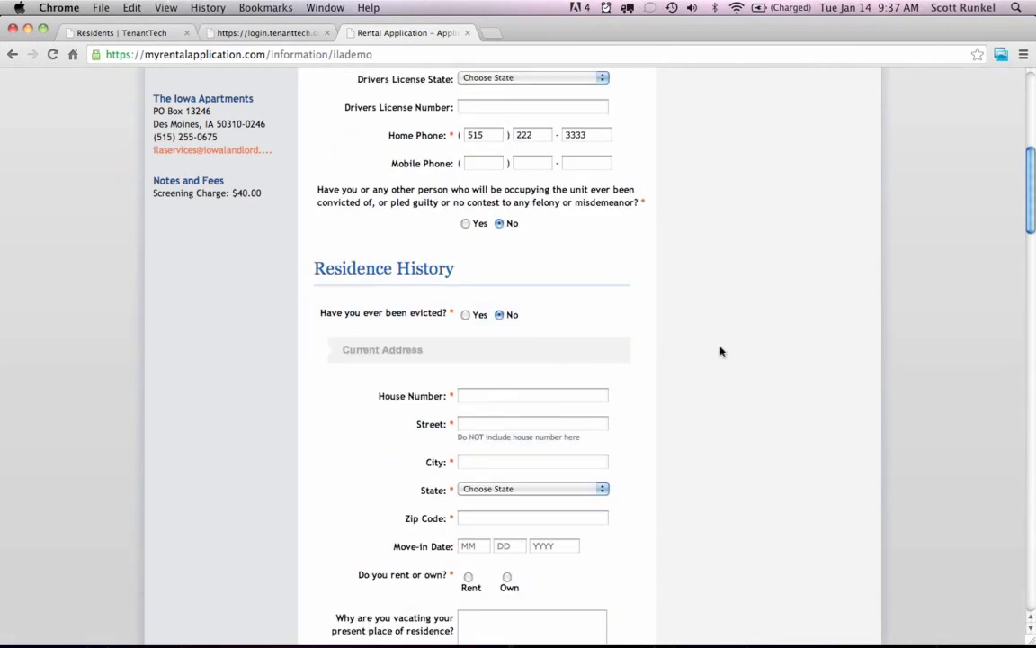
scroll(702, 353, "down", 5)
left_click(472, 199)
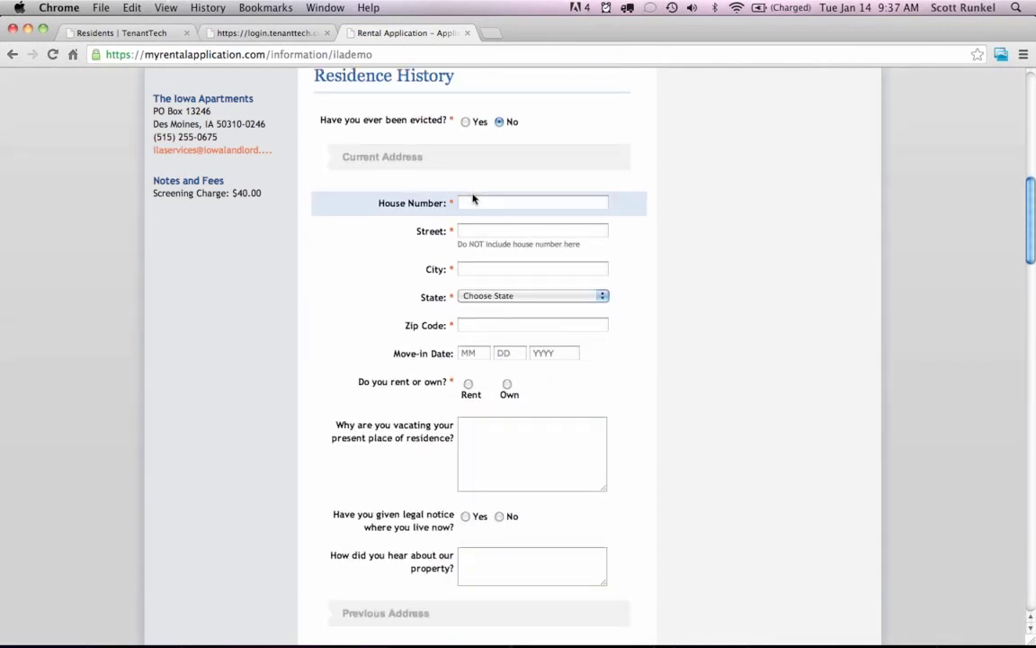
type("12354")
key("Tab")
type("Main")
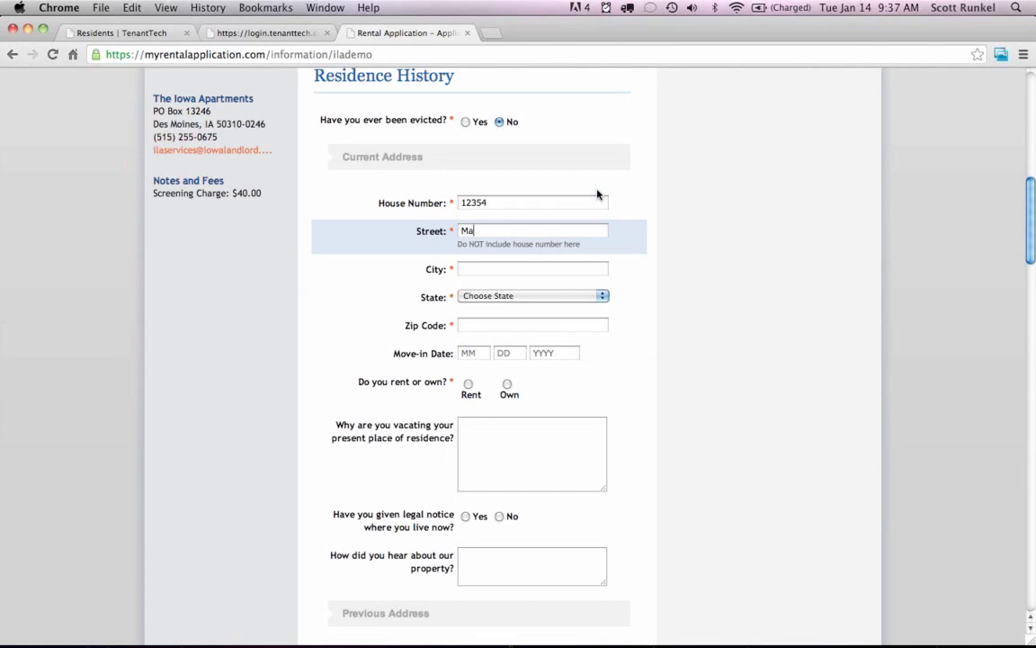
key("Tab")
type("Des Moines")
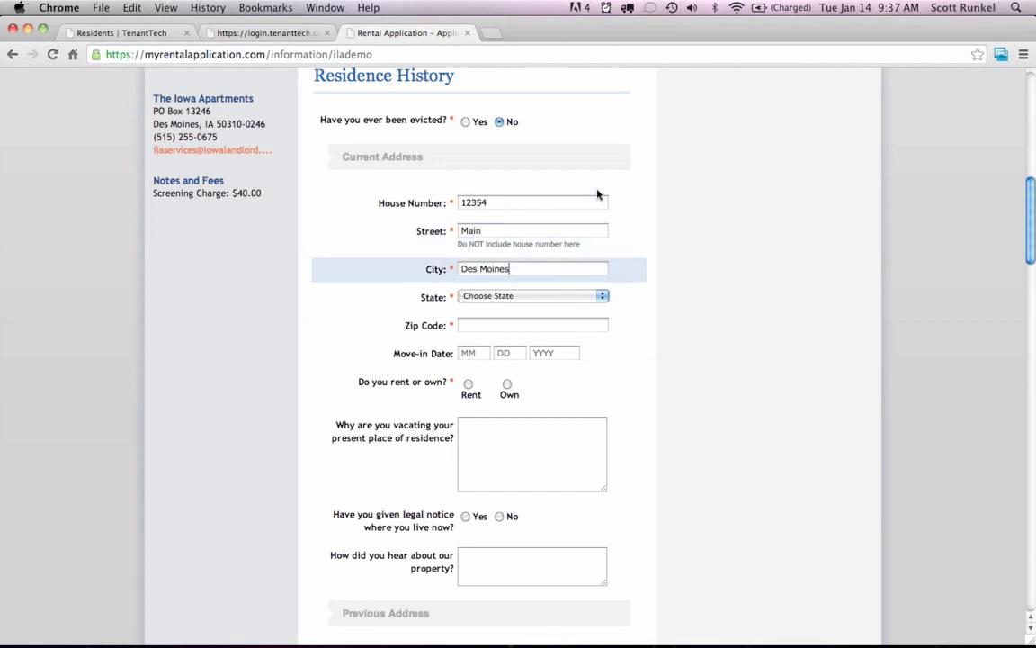
key("Tab")
type("Iowa")
key("Tab")
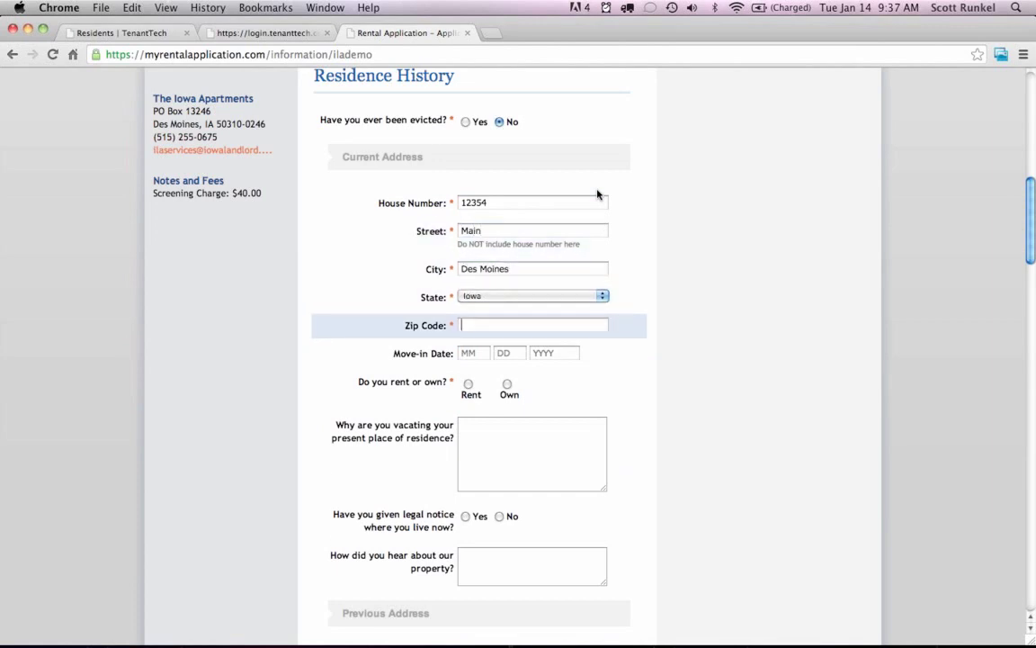
type("503")
key("Tab")
key("Tab")
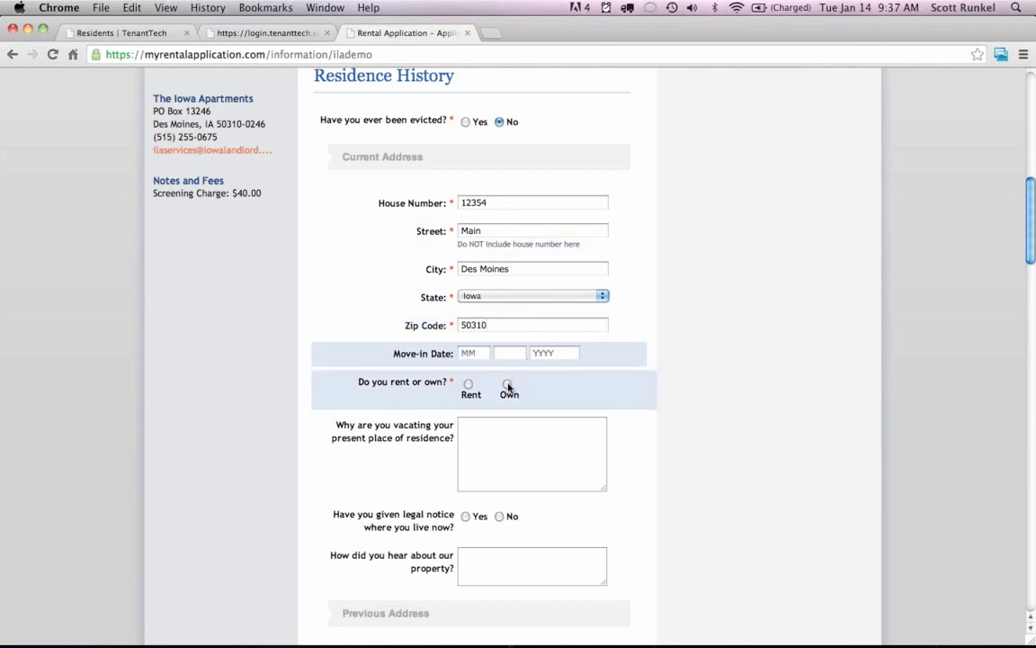
left_click(507, 385)
Enter 200 as the current employer's monthly gross pay.
scroll(717, 357, "down", 5)
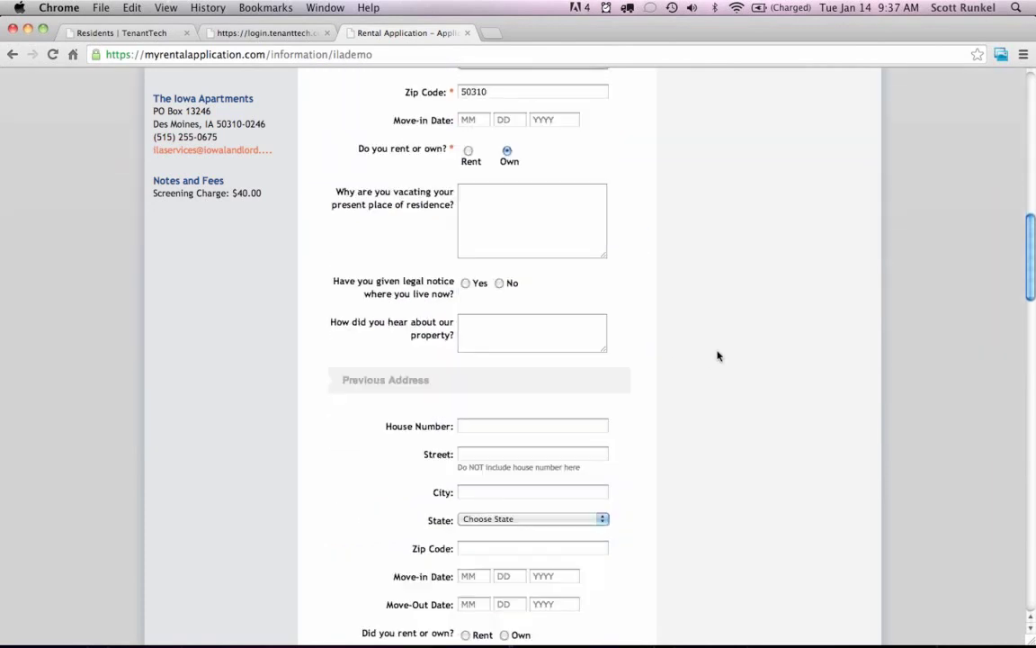
scroll(717, 357, "down", 4)
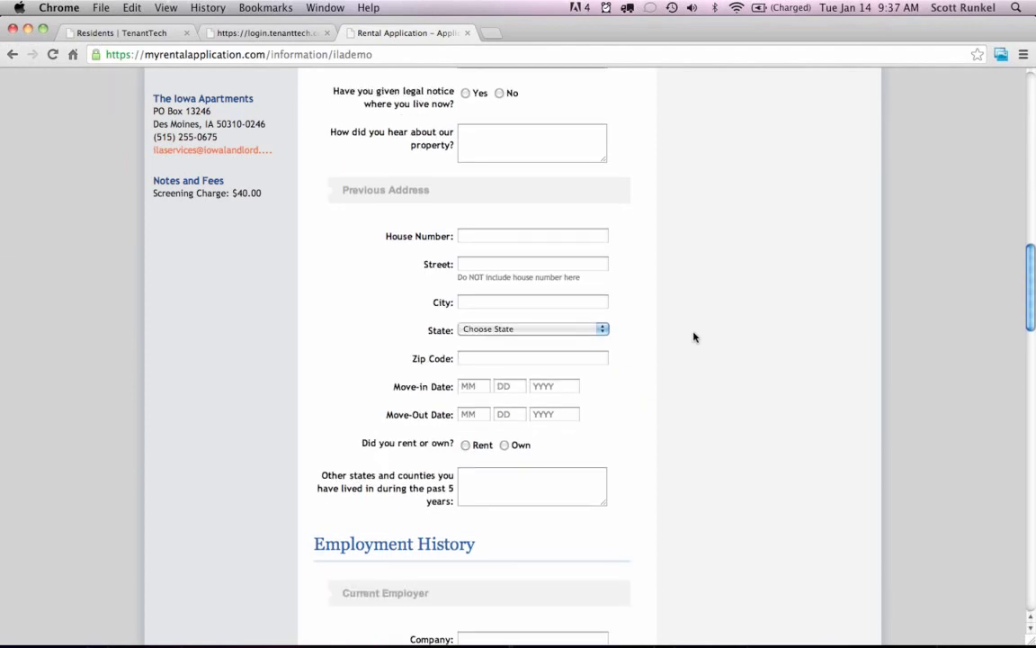
scroll(694, 337, "down", 3)
scroll(704, 319, "down", 4)
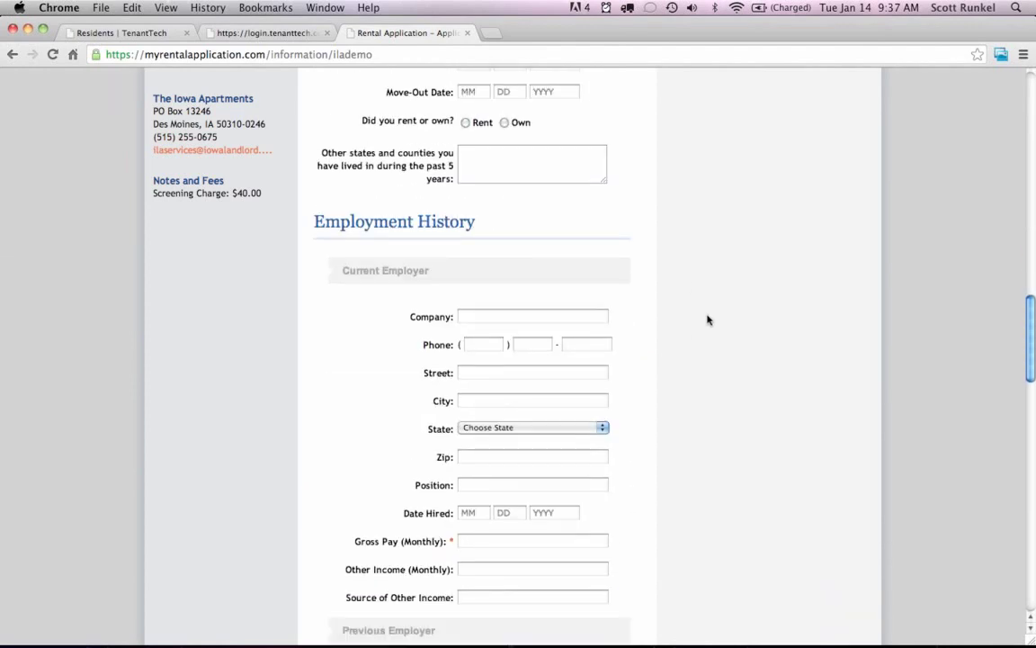
scroll(709, 319, "down", 1)
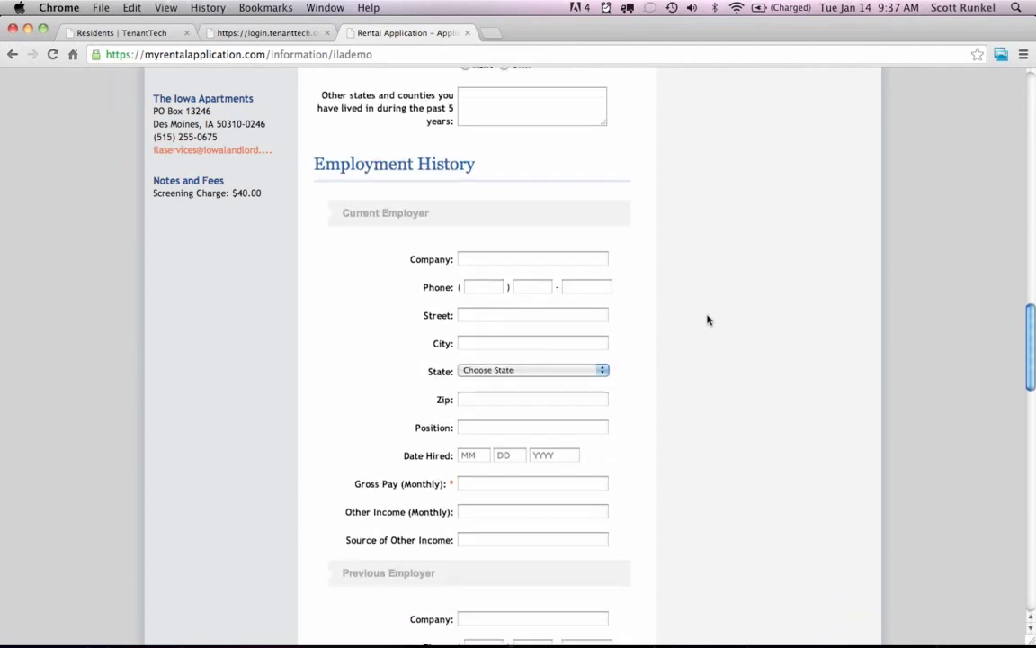
scroll(708, 319, "down", 1)
left_click(500, 443)
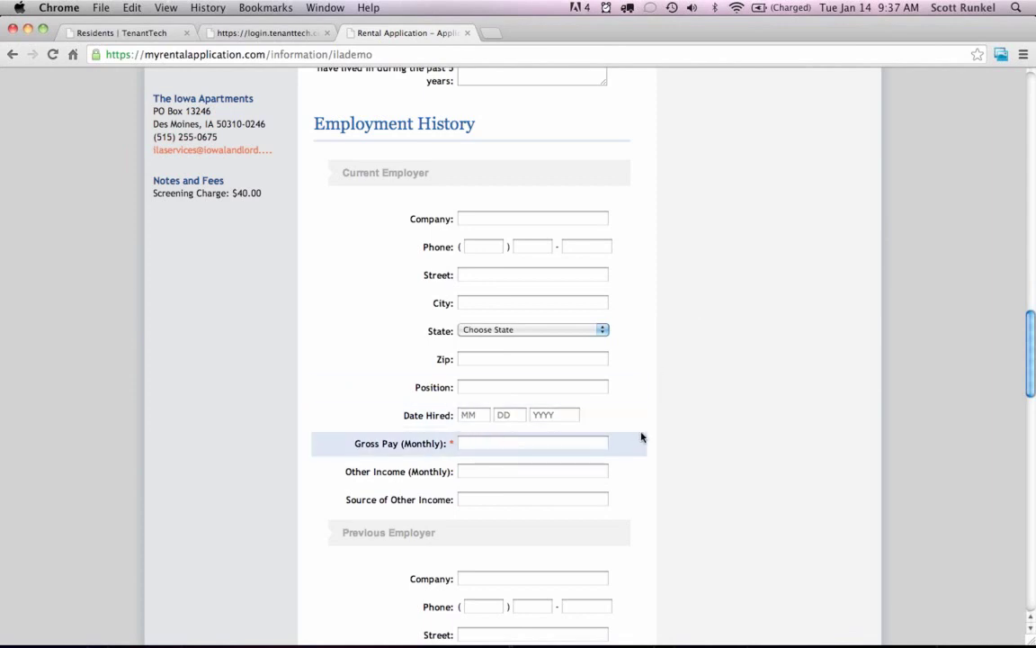
type("2000")
left_click_drag(1032, 361, 1032, 572)
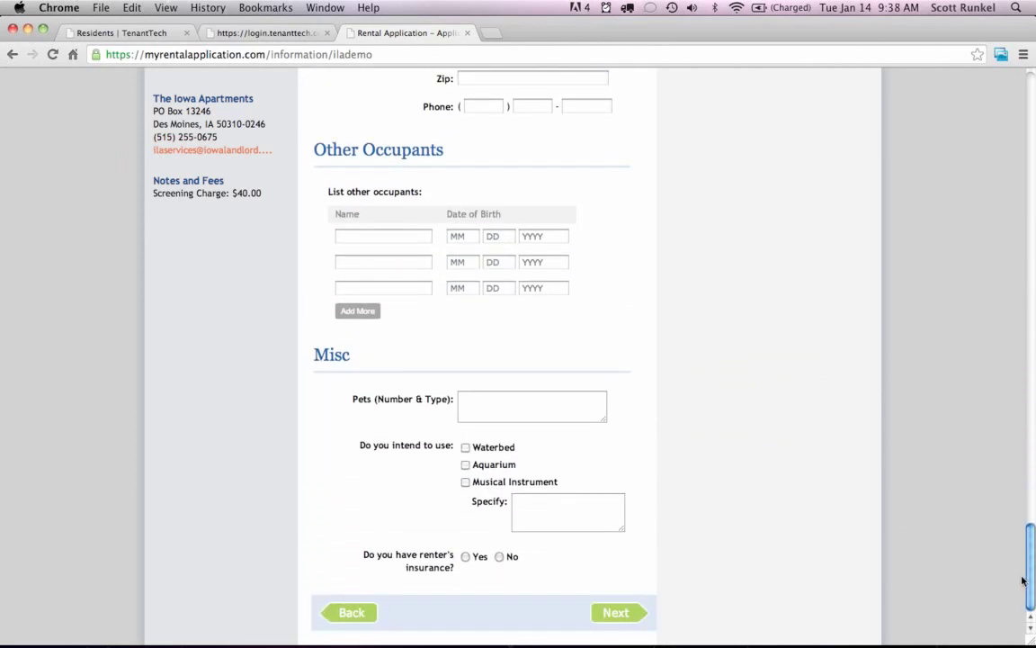
Agree to the credit check terms, signing with the applicant's name and date 1/14/2014.
left_click(614, 613)
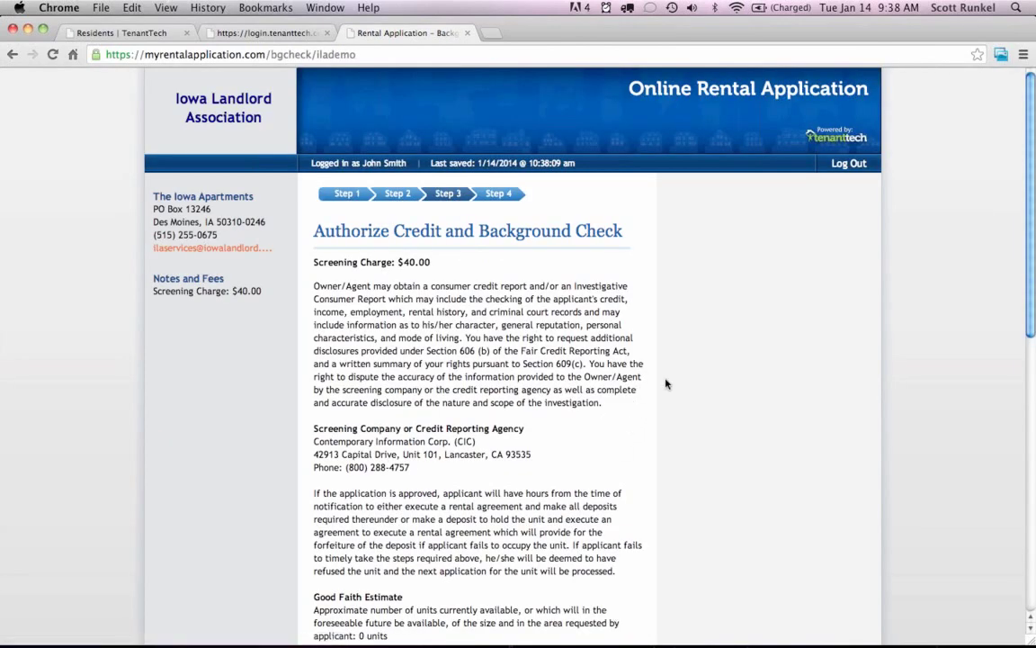
scroll(666, 384, "down", 3)
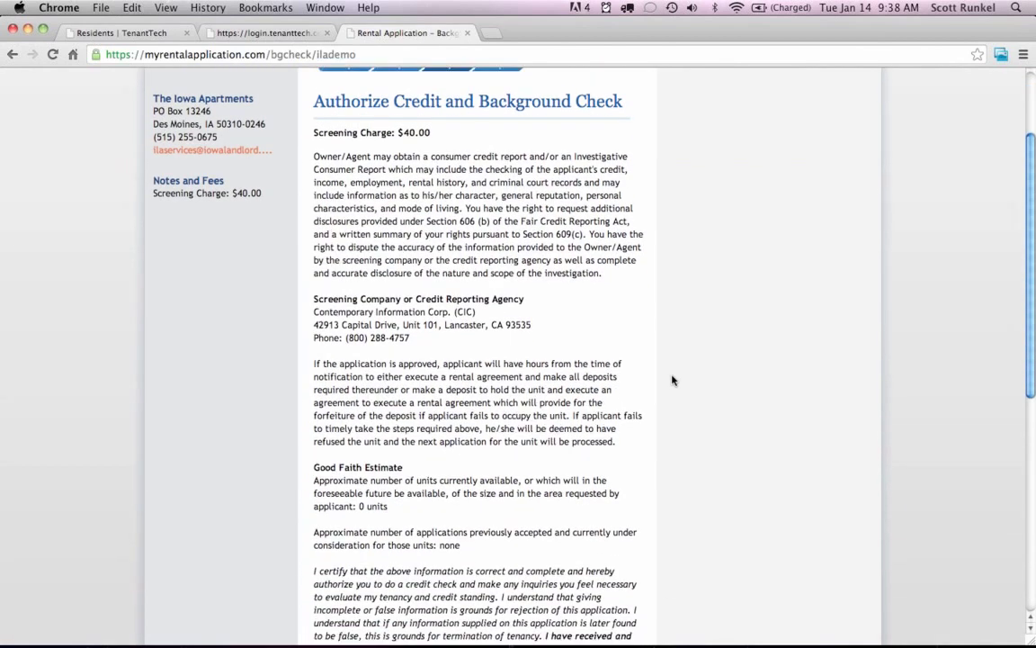
scroll(672, 380, "down", 2)
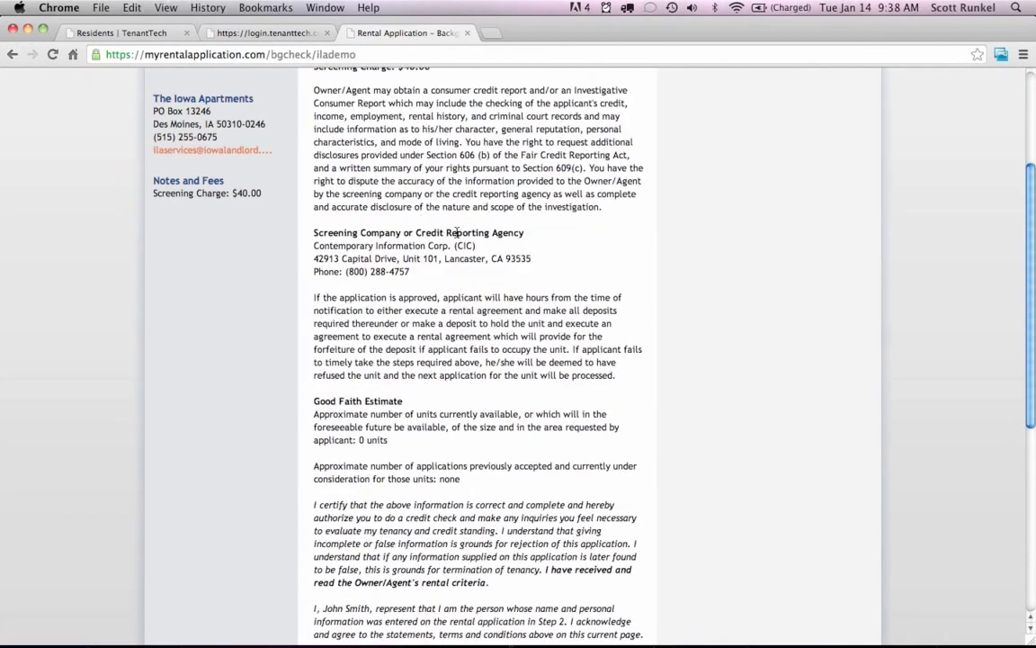
scroll(531, 261, "down", 3)
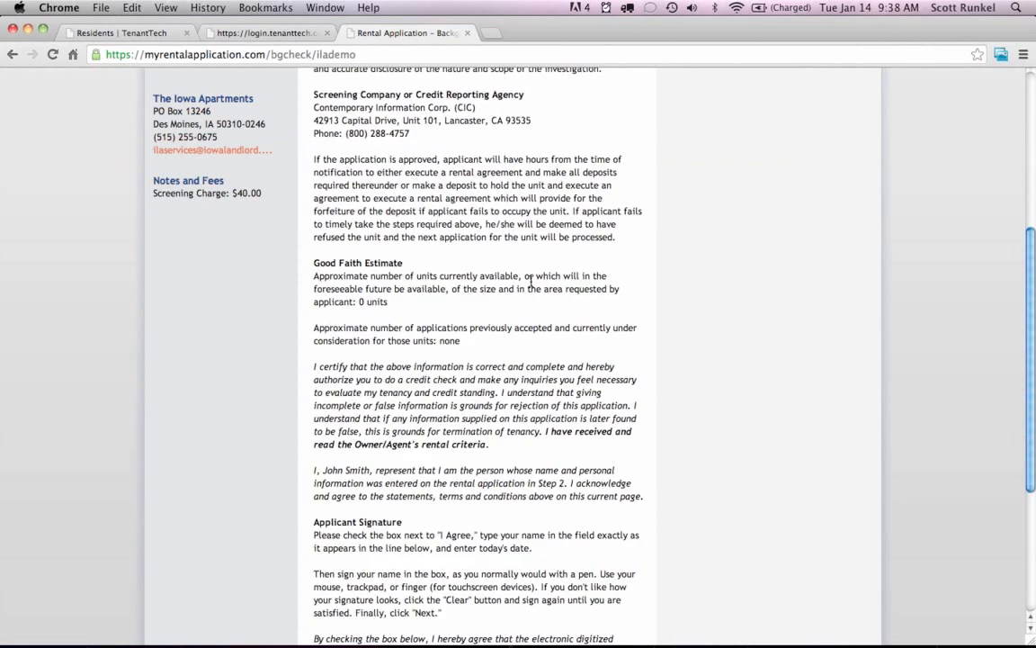
scroll(531, 282, "down", 5)
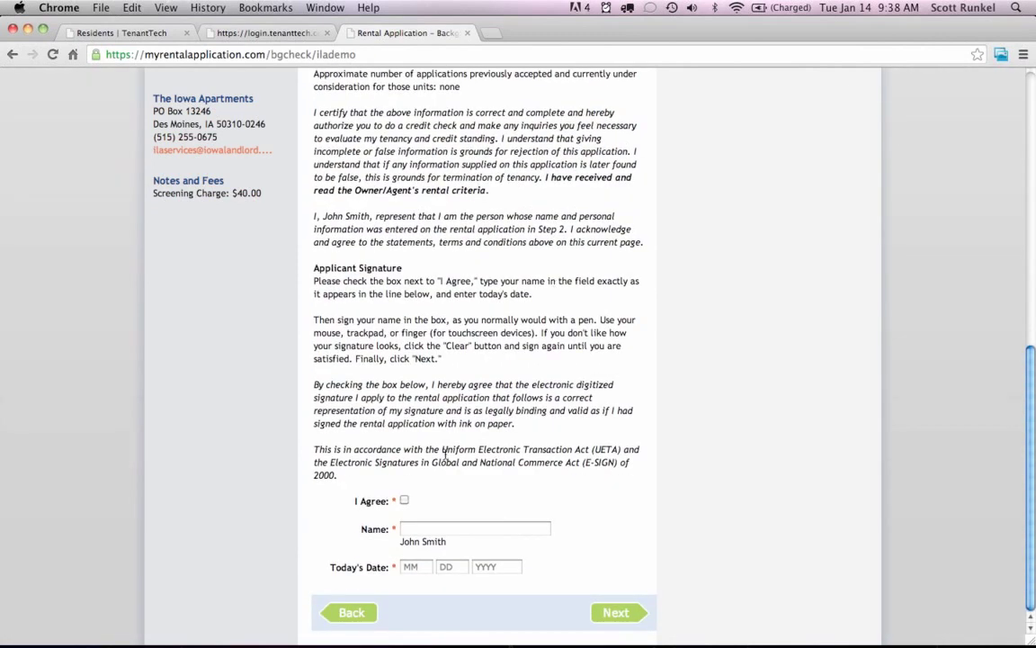
left_click(404, 499)
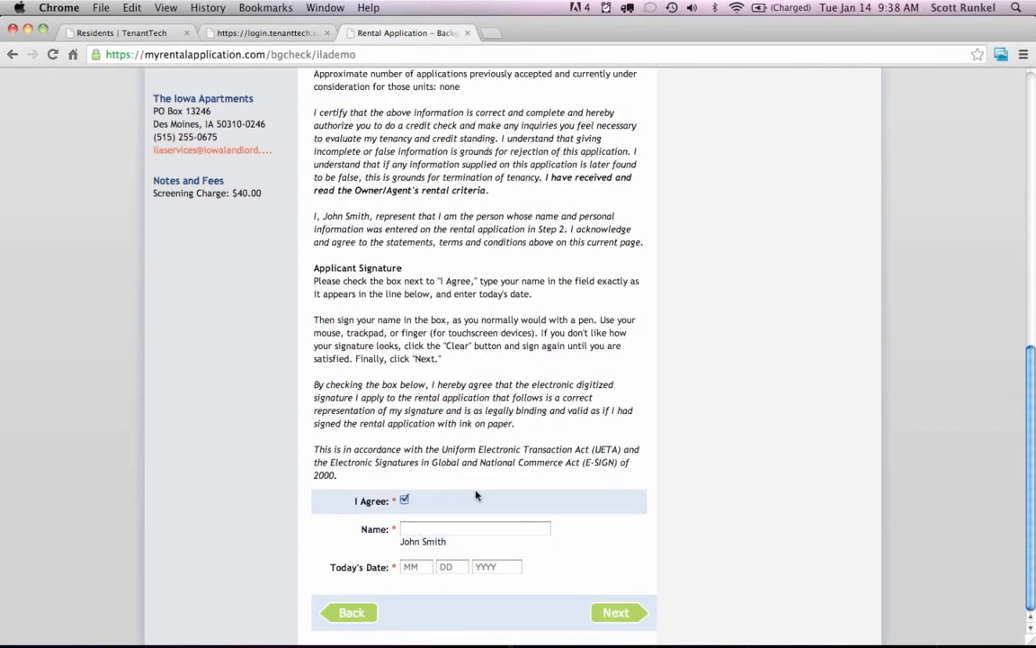
type("John Smith")
key("Tab")
type("1")
key("Tab")
type("14")
key("Tab")
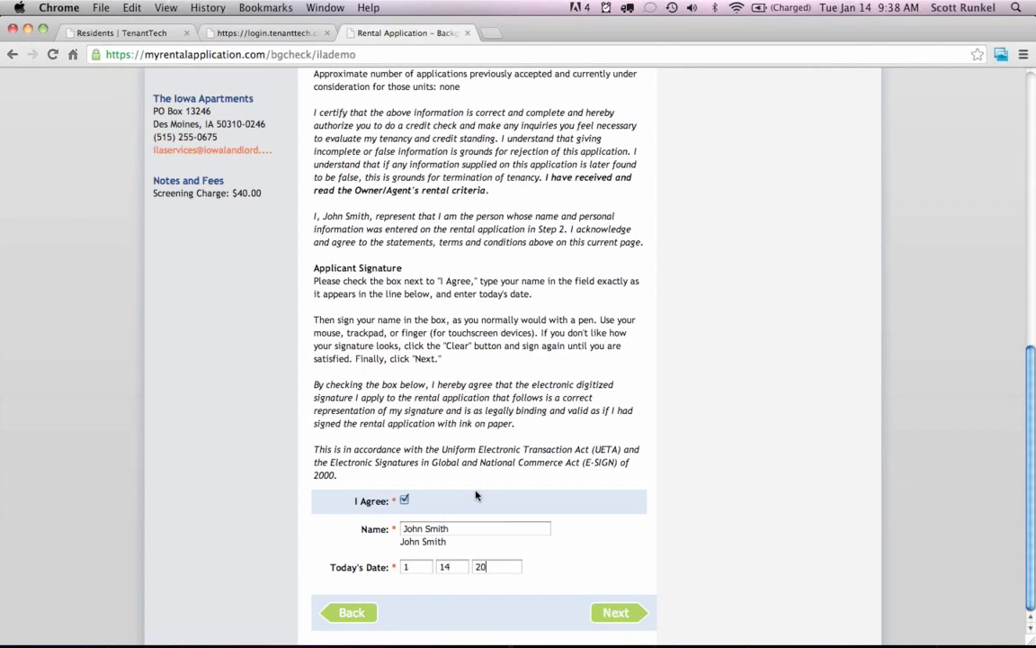
type("2014")
Confirm and submit the application, then return to the TenantTech residents tab.
left_click(635, 615)
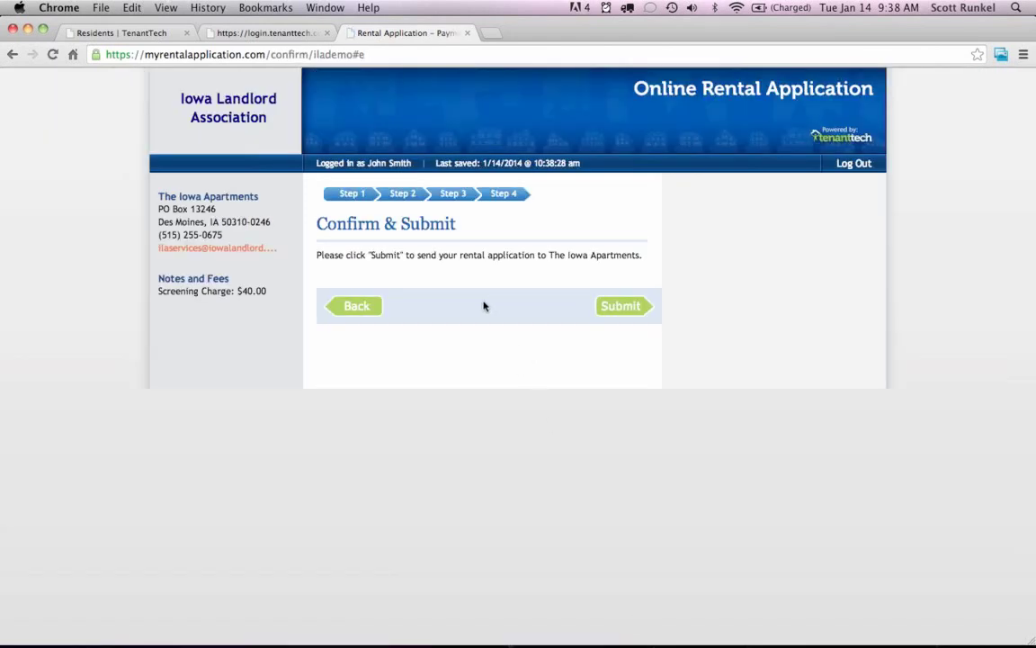
left_click(625, 309)
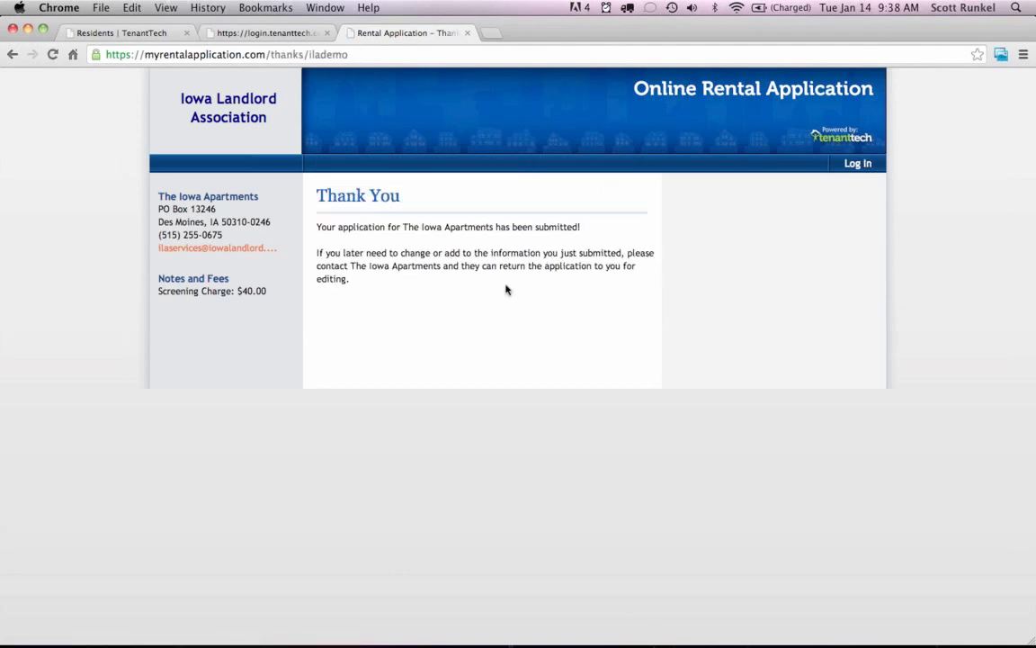
left_click(131, 33)
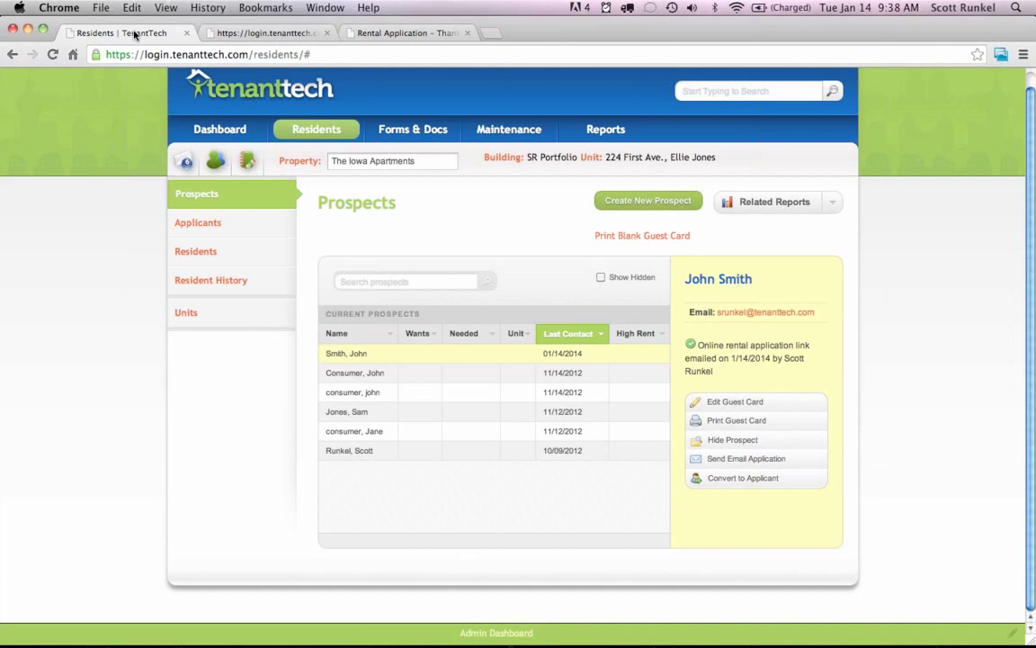
Select the new applicant under Applicants and open their complete Application Information.
left_click(243, 227)
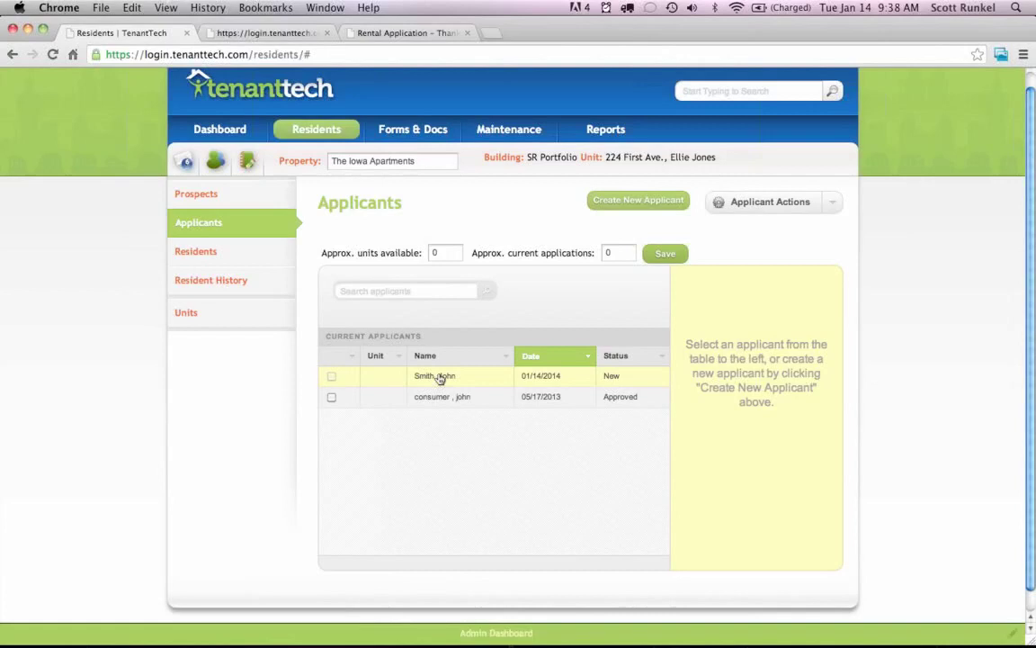
left_click(439, 378)
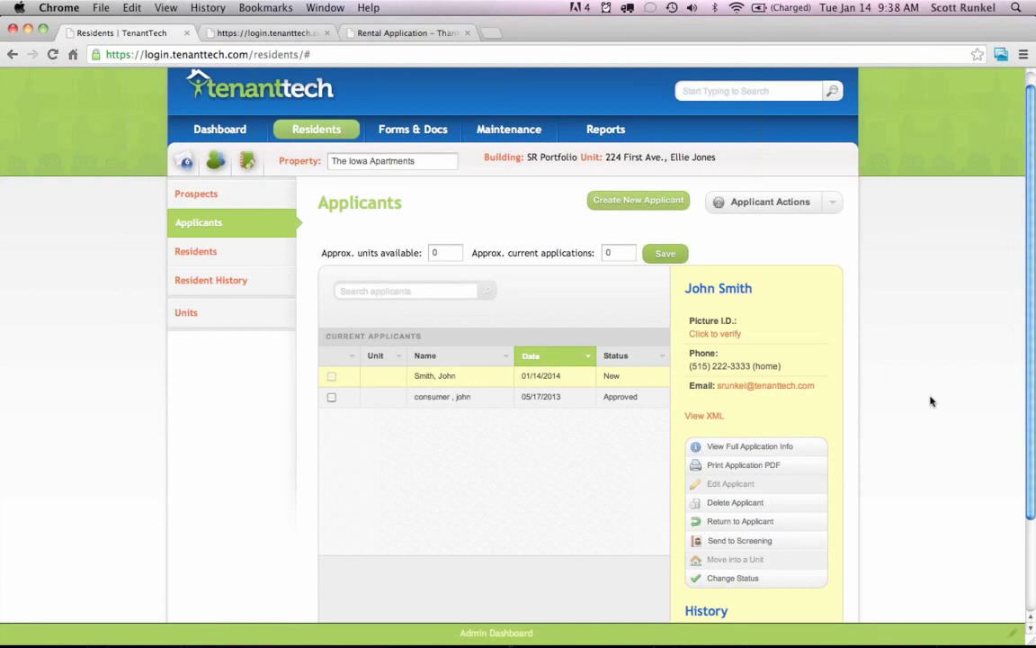
scroll(927, 399, "down", 3)
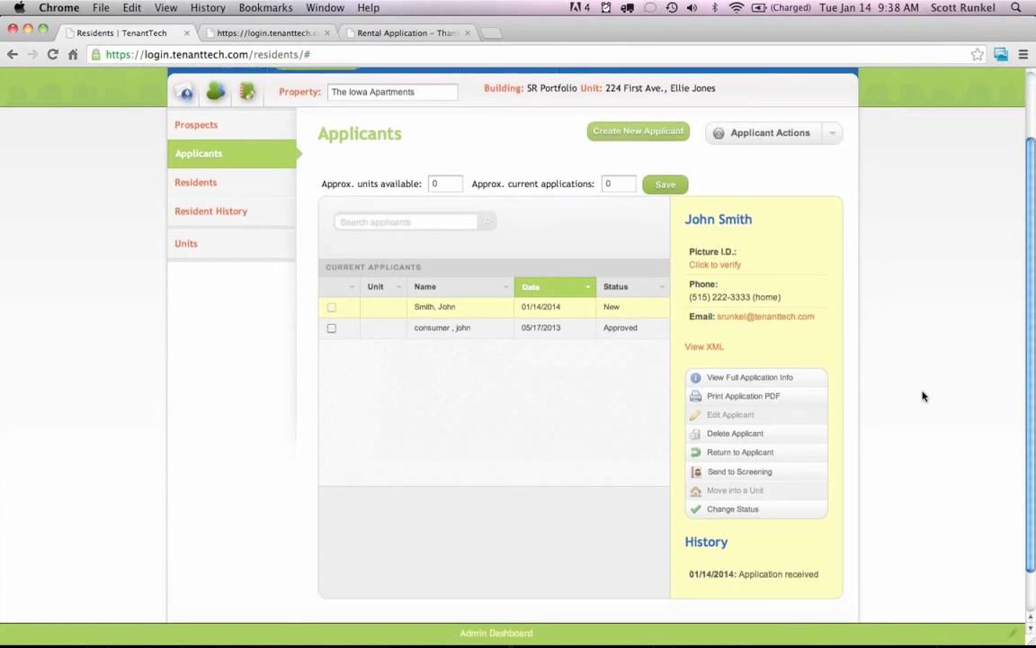
left_click(732, 379)
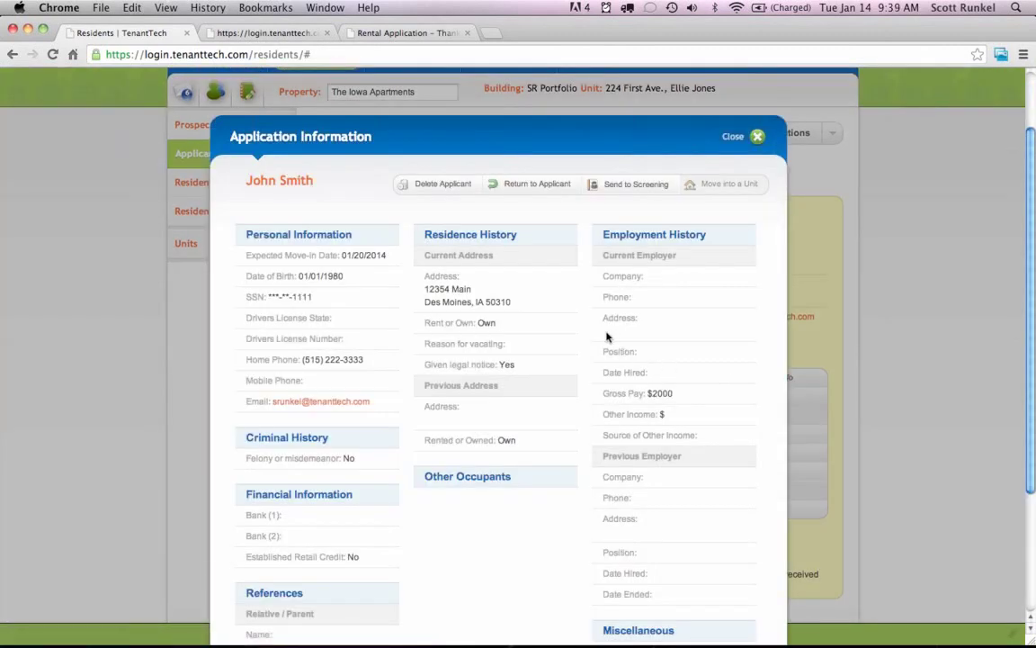
Scroll through the applicant's full application info, close it, and start a Return to Applicant message.
scroll(607, 336, "down", 3)
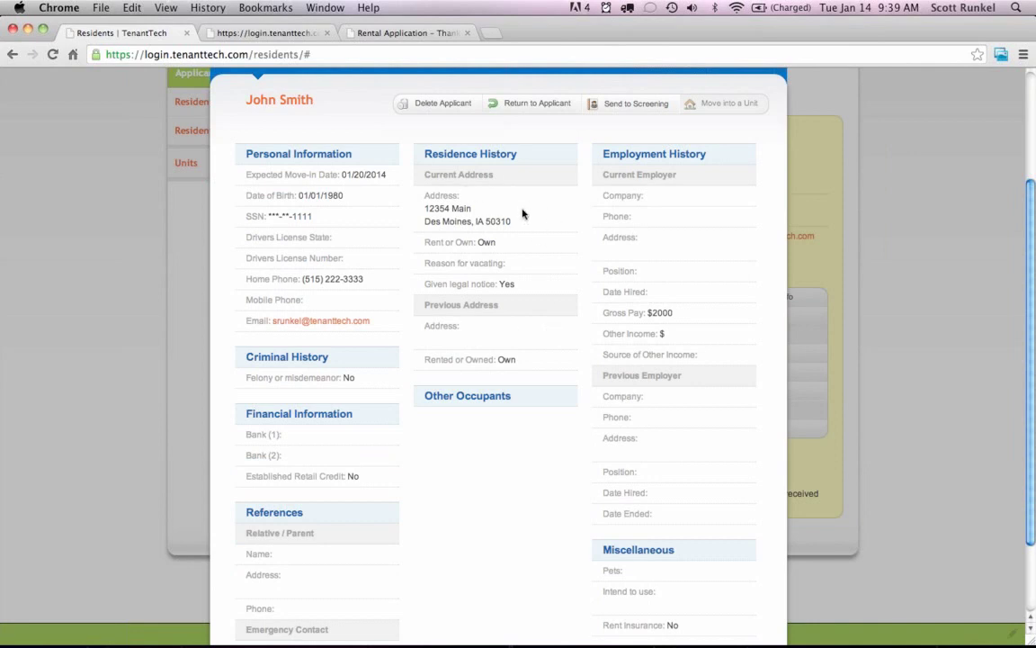
left_click(801, 391)
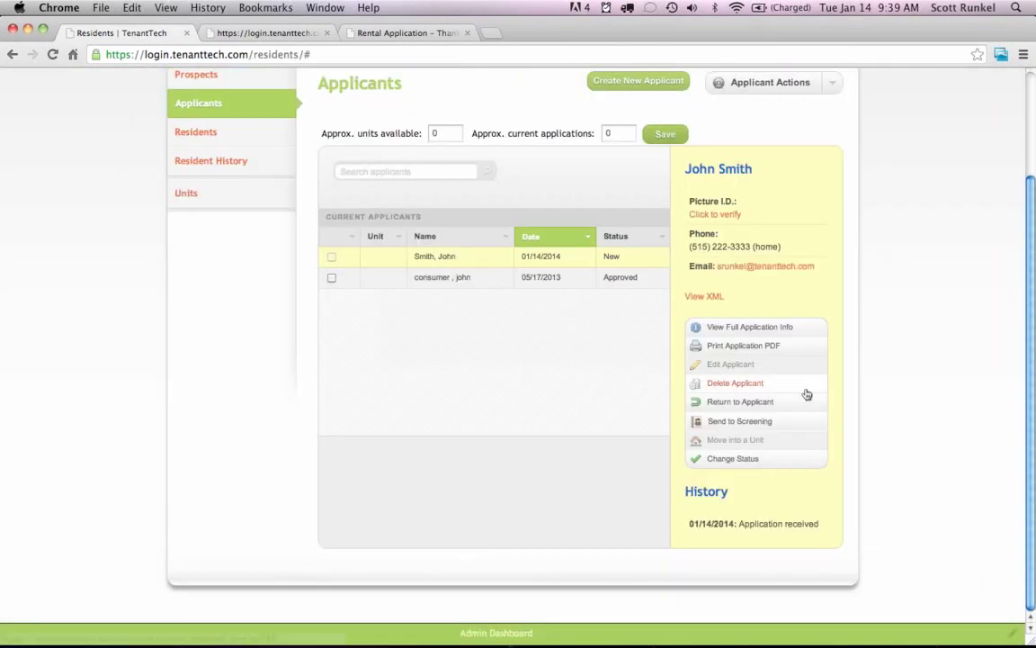
left_click(740, 402)
left_click(432, 415)
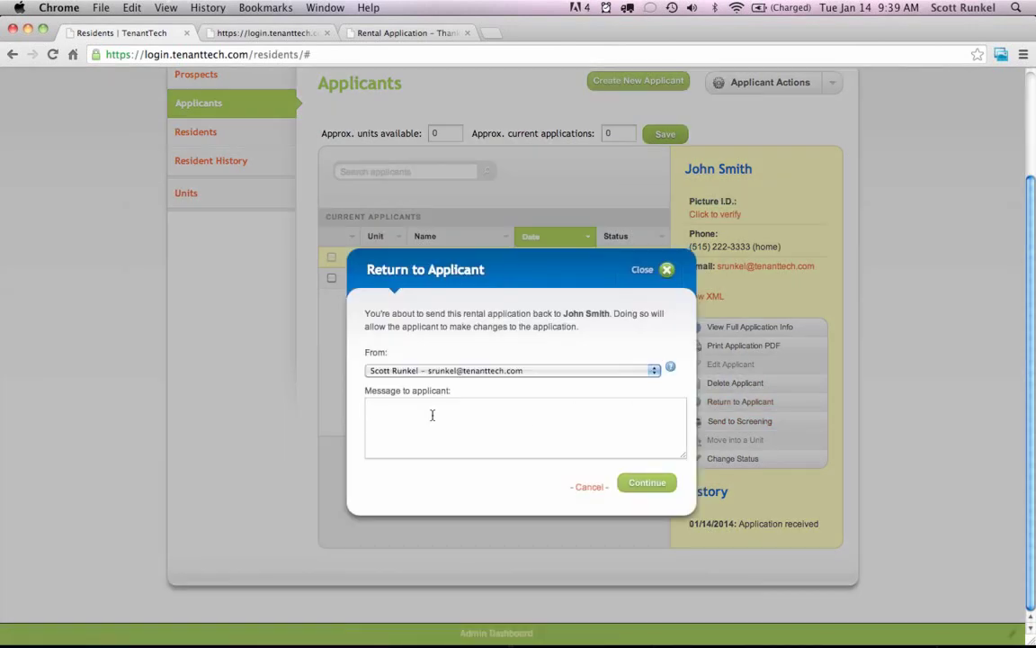
Cancel Return to Applicant, preview Send to Screening and cancel it, then switch to Mail.
key("Escape")
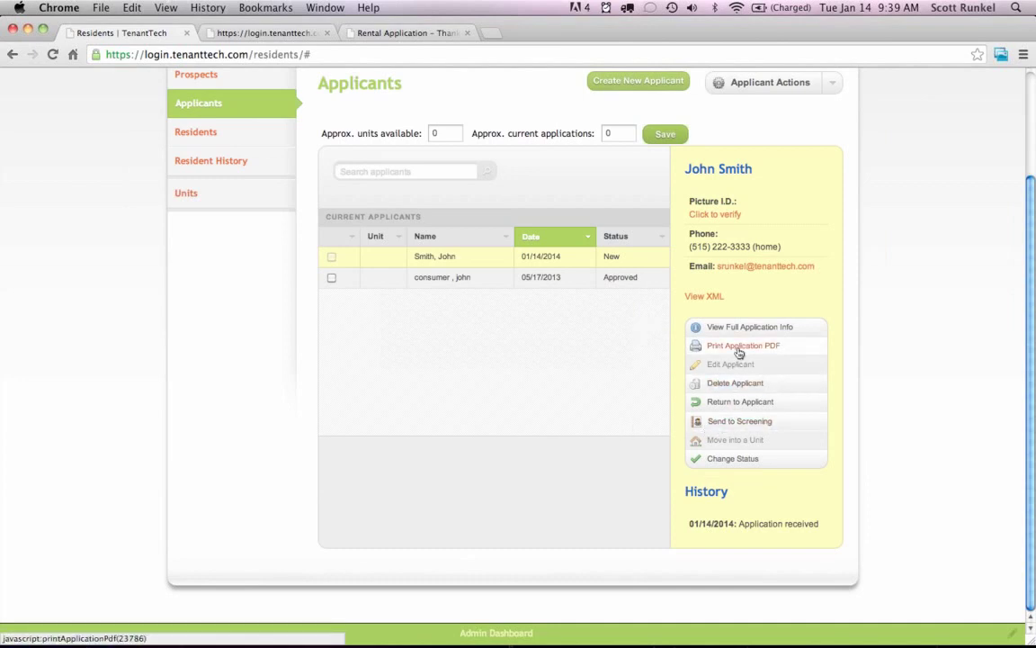
left_click(734, 422)
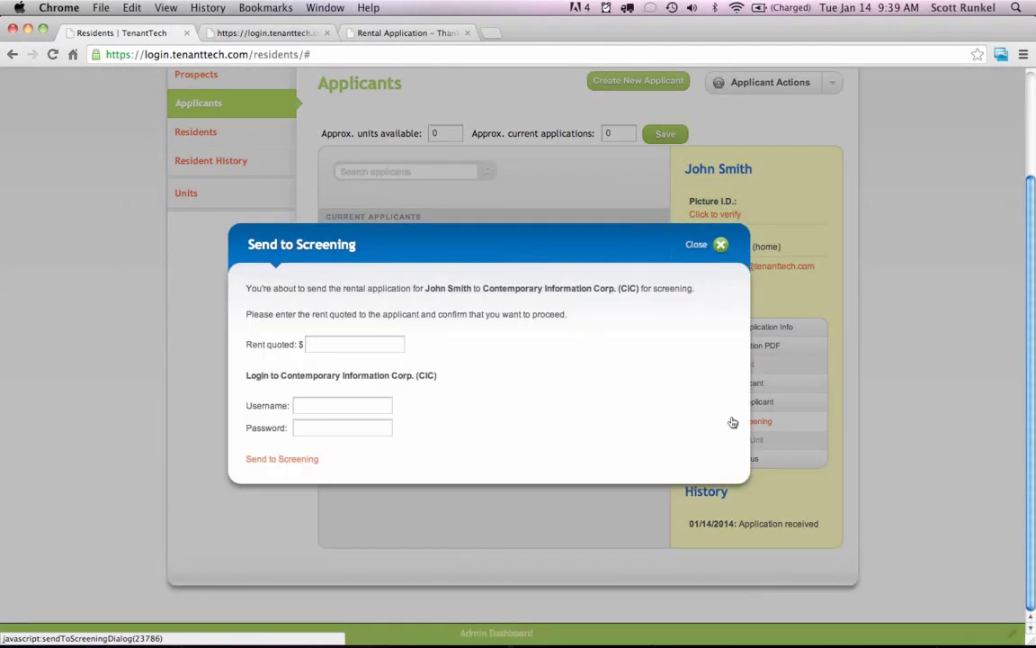
key("Escape")
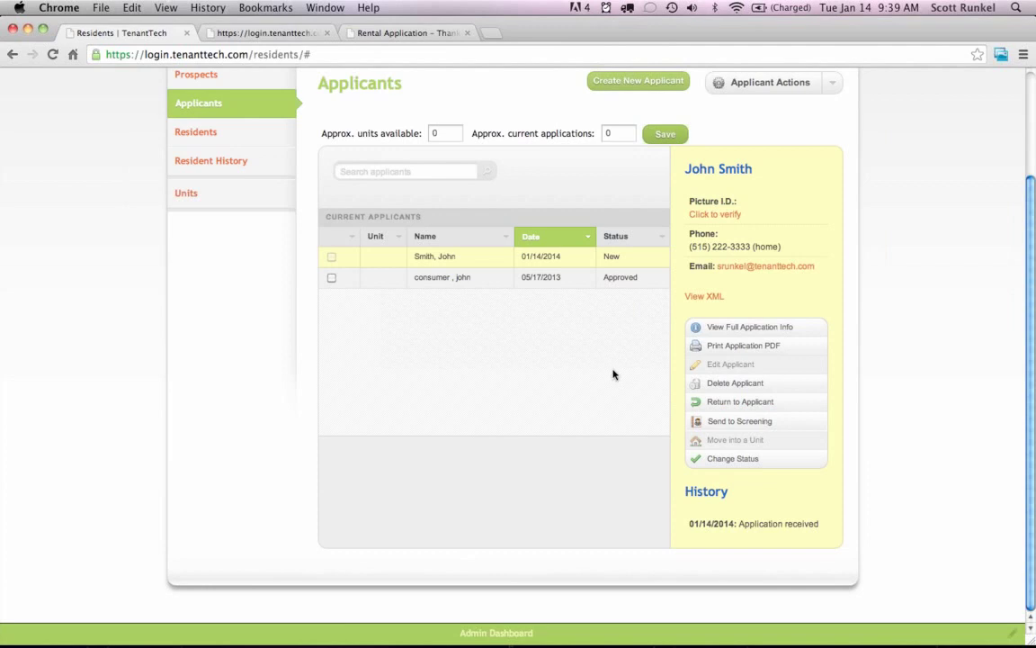
scroll(603, 379, "up", 2)
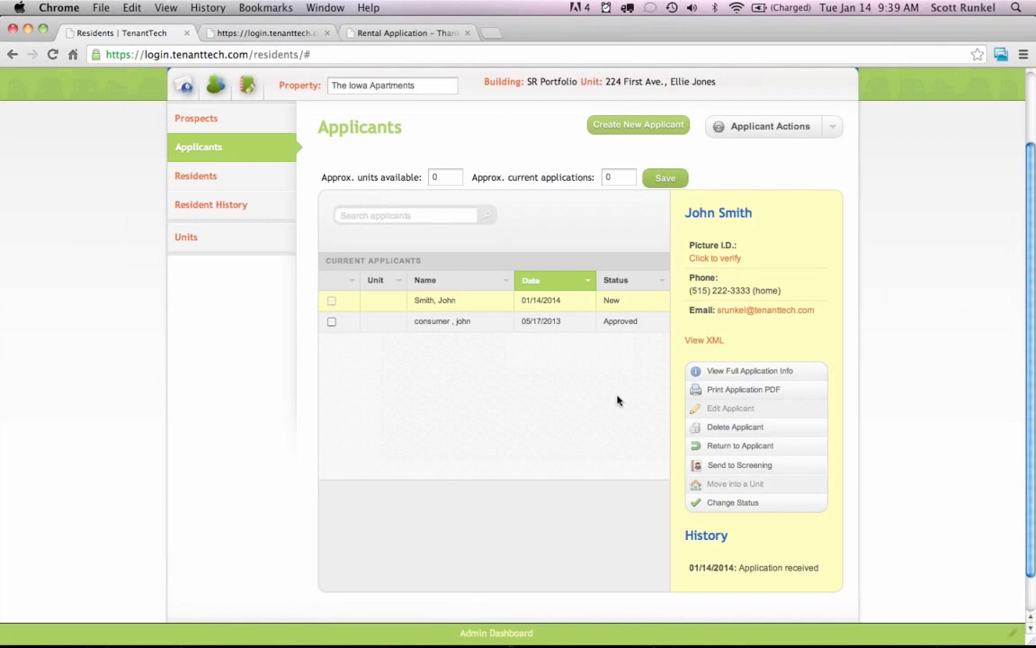
key("super+Tab")
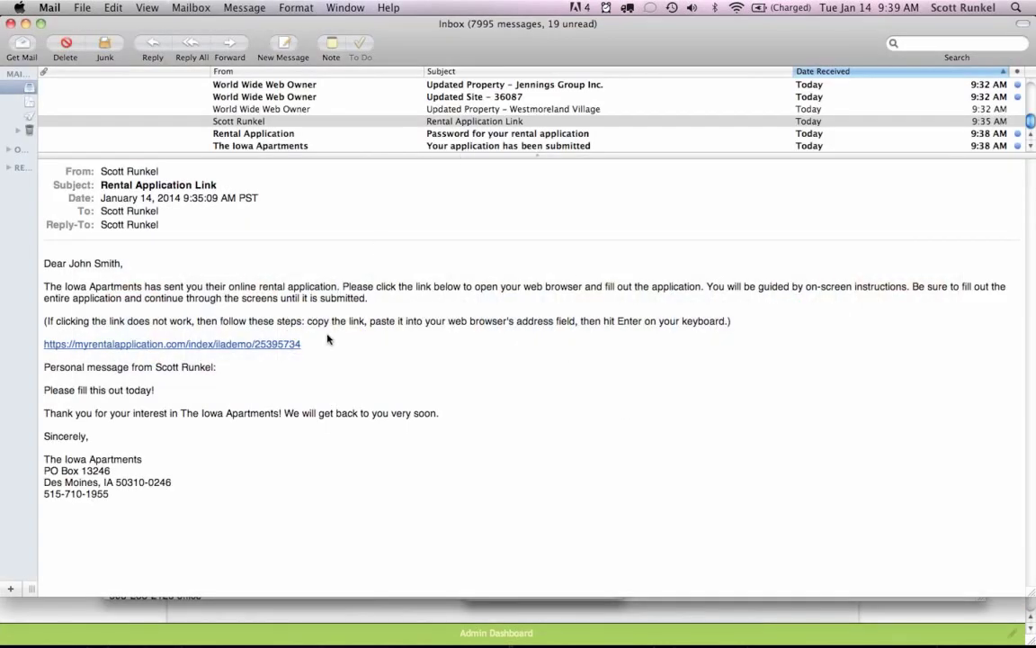
Select the rental application link URL in the email and return to the browser.
left_click_drag(315, 342, 43, 349)
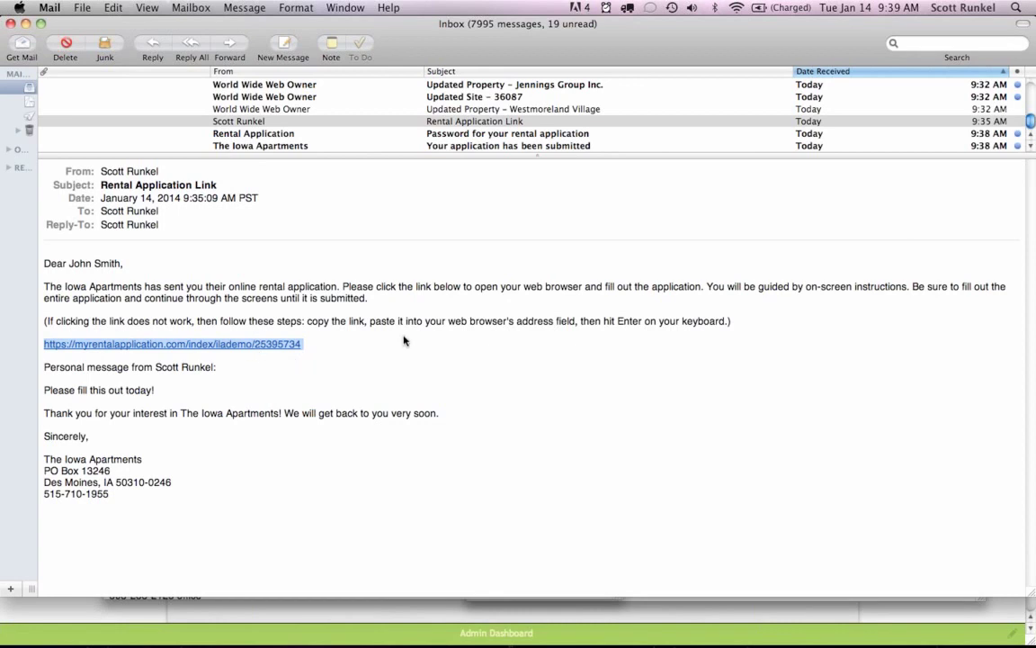
key("super+Tab")
Scroll to the top and open the Reports page from the main navigation.
scroll(486, 215, "up", 3)
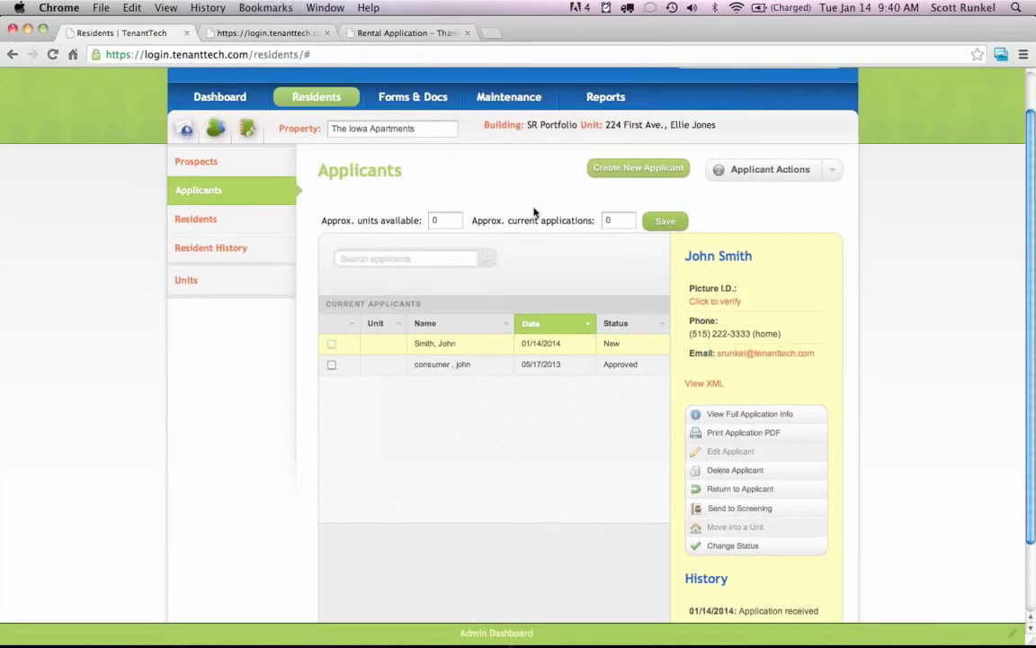
scroll(487, 243, "up", 1)
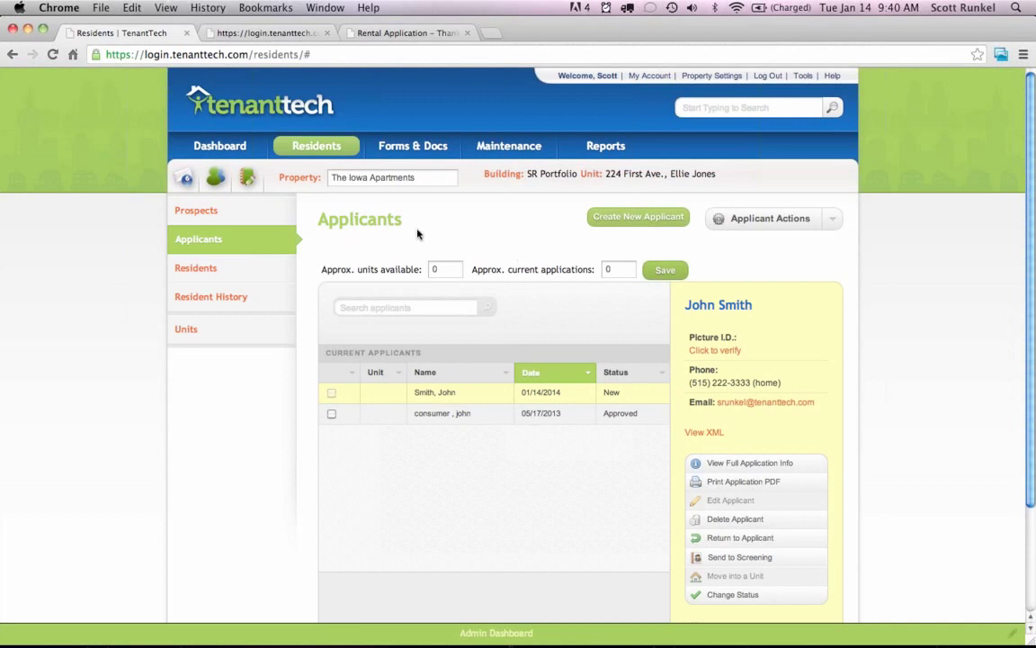
mouse_move(324, 157)
mouse_move(399, 151)
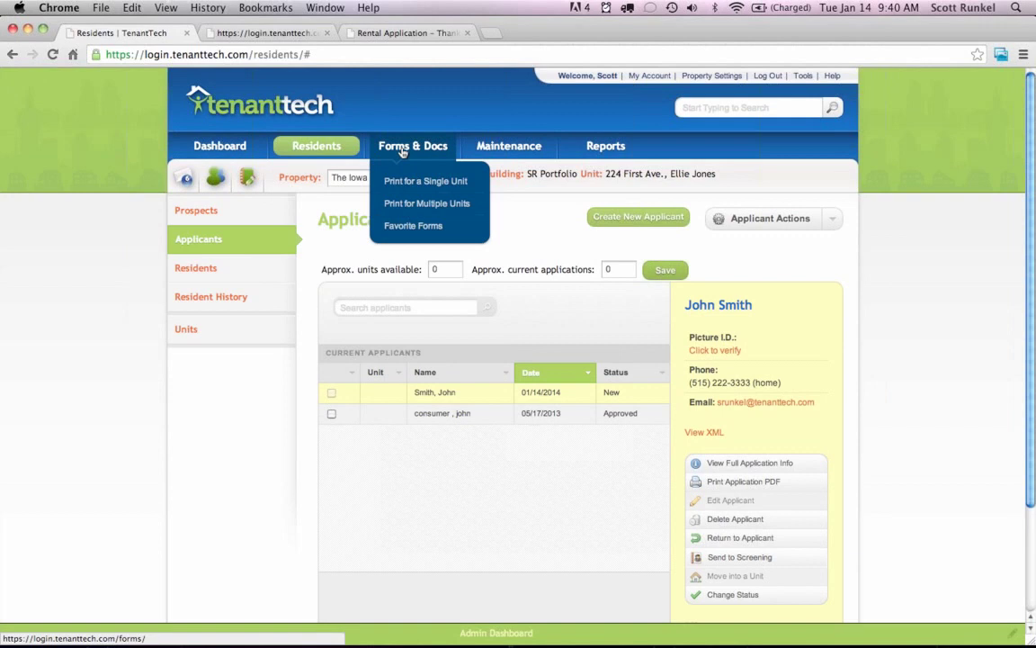
left_click(608, 149)
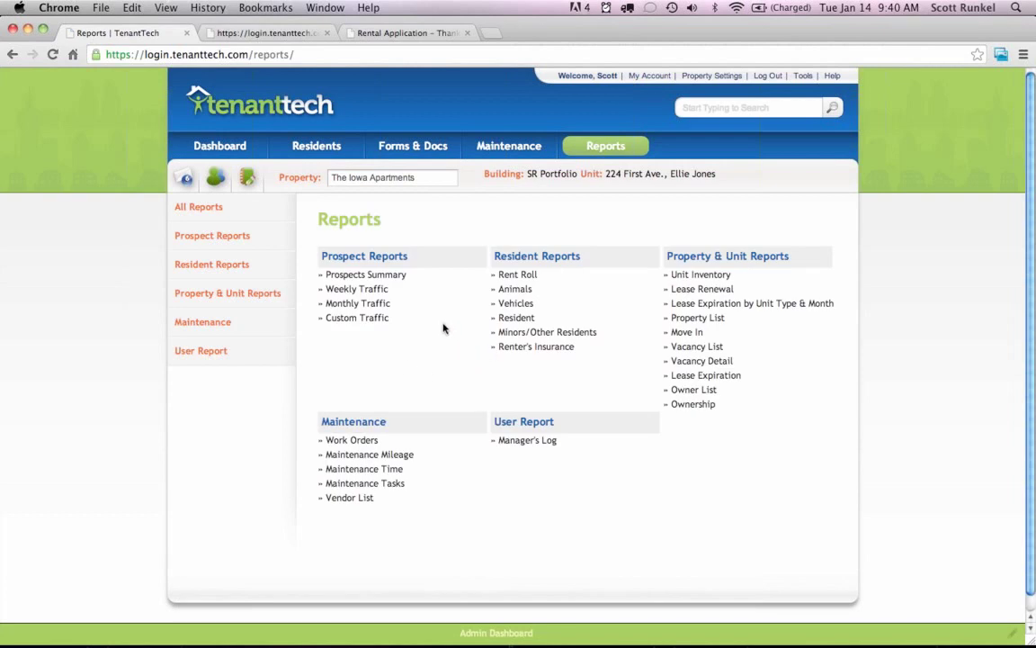
mouse_move(223, 281)
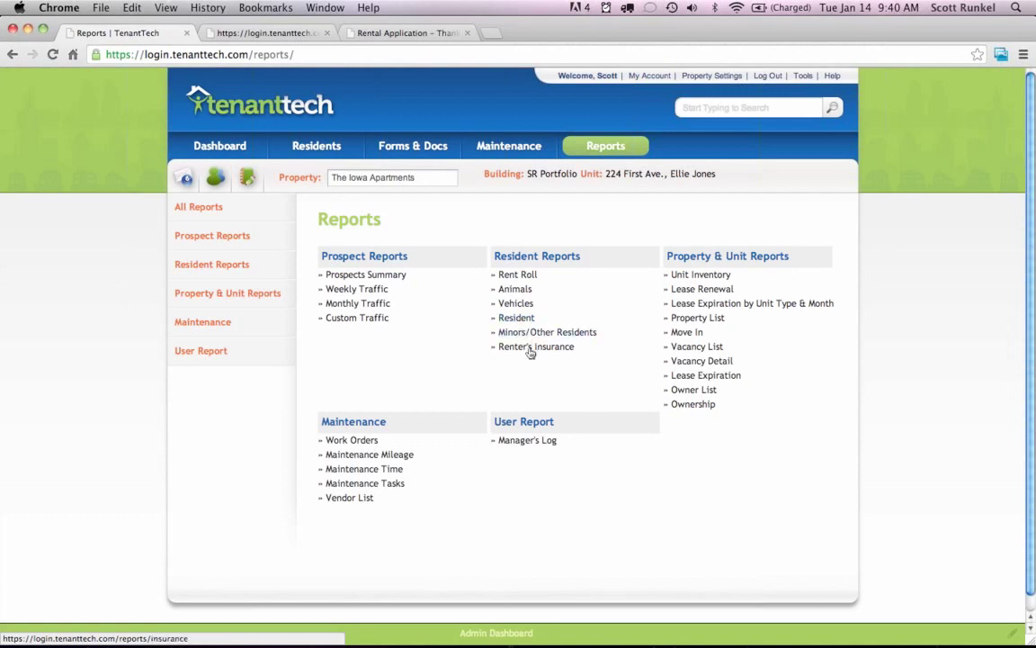
Open the Rent Roll report under Resident Reports.
left_click(520, 275)
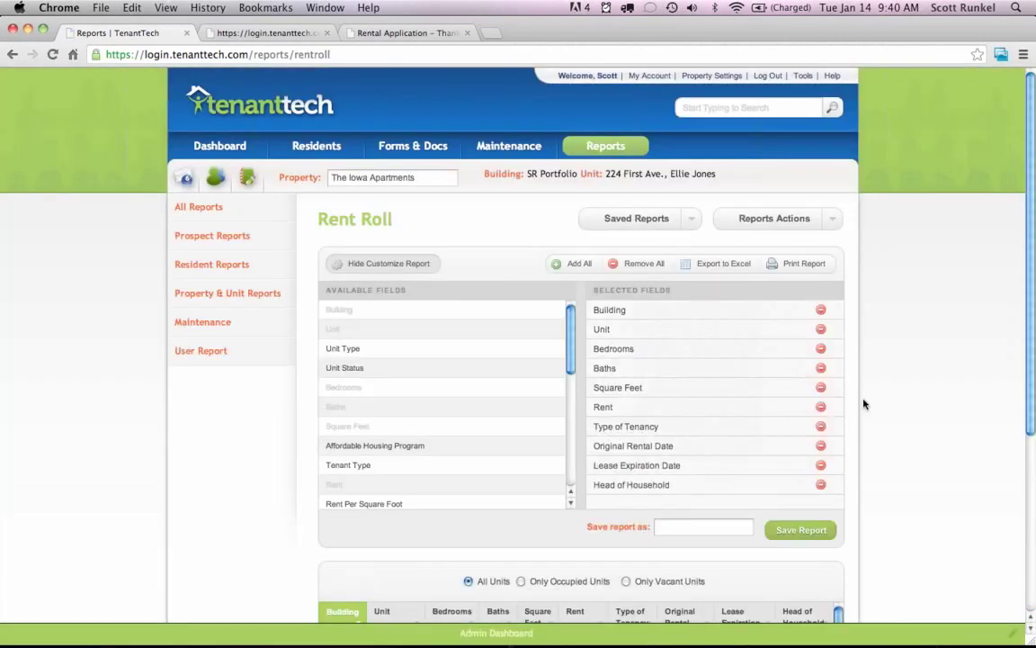
scroll(863, 405, "down", 5)
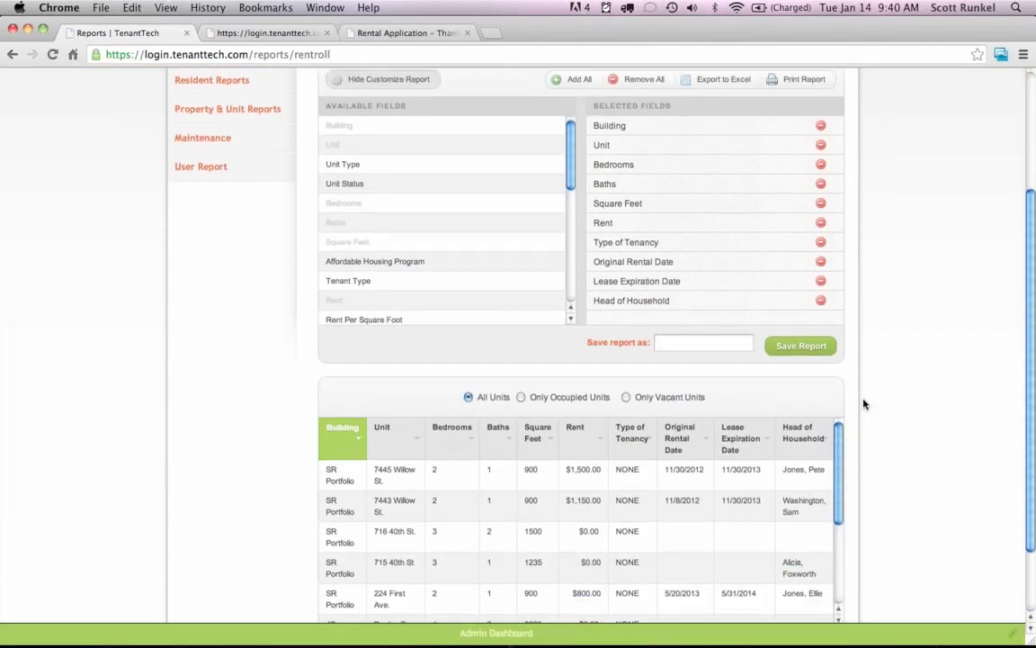
scroll(863, 404, "up", 2)
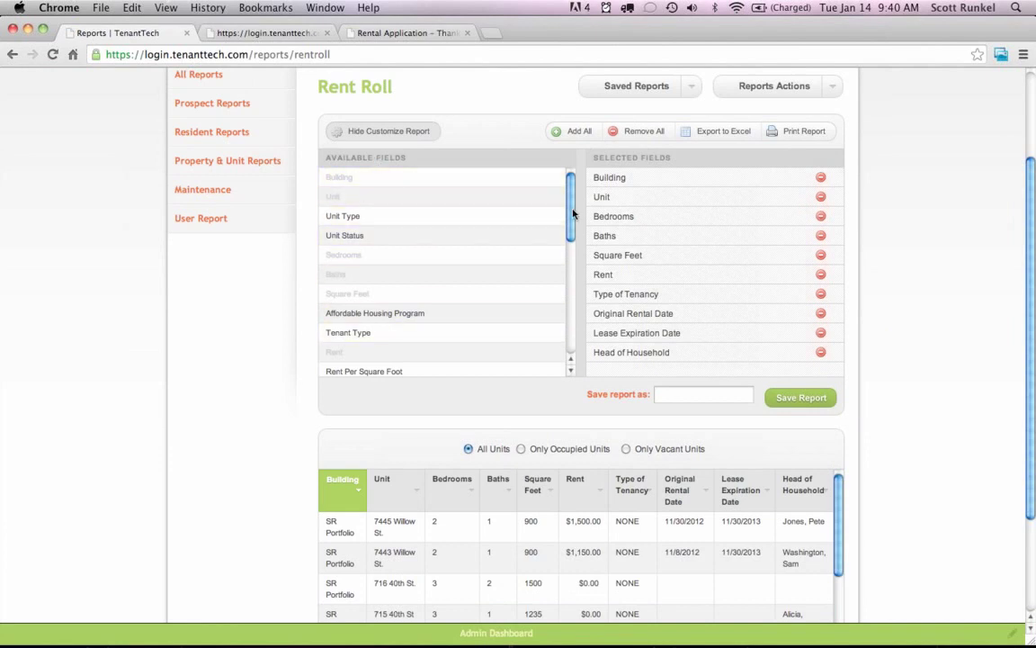
Move Head of Household in Selected Fields to sit right after Unit.
left_click_drag(571, 221, 573, 184)
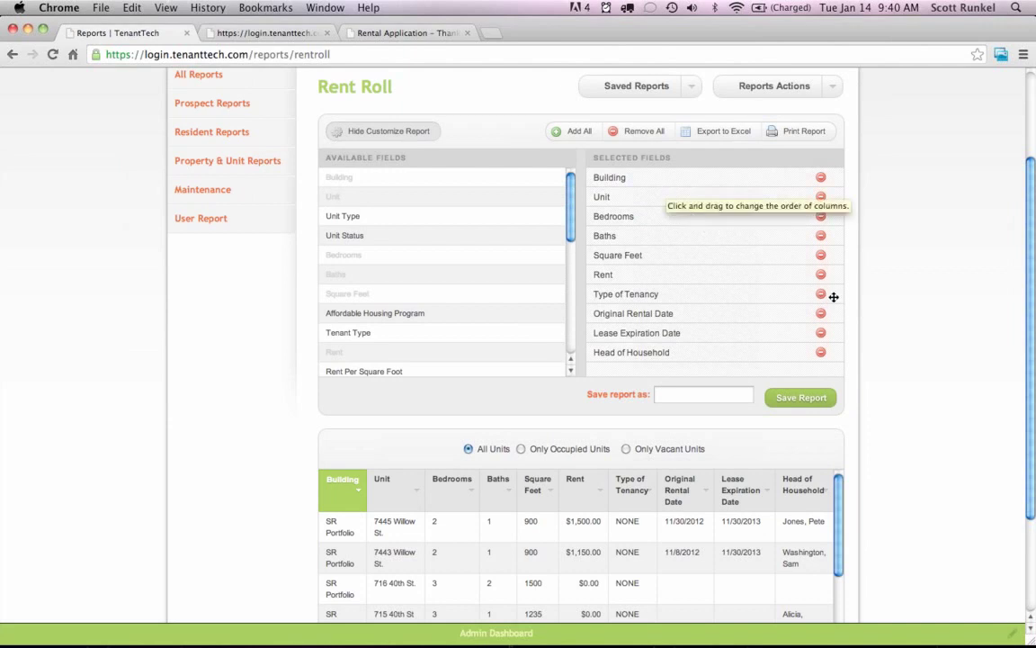
scroll(872, 321, "down", 3)
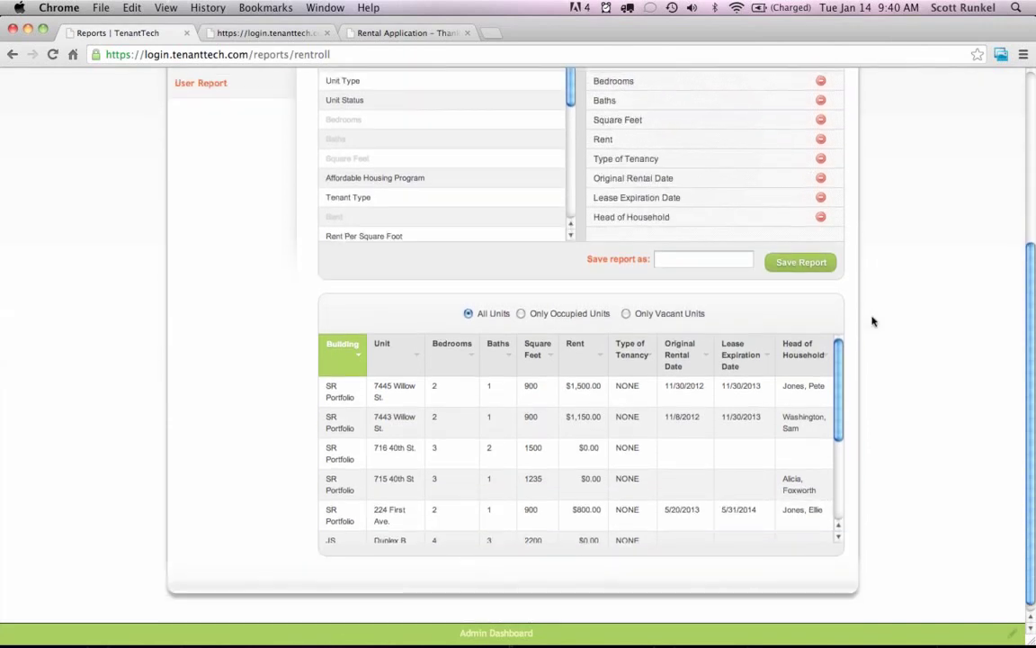
scroll(881, 378, "up", 1)
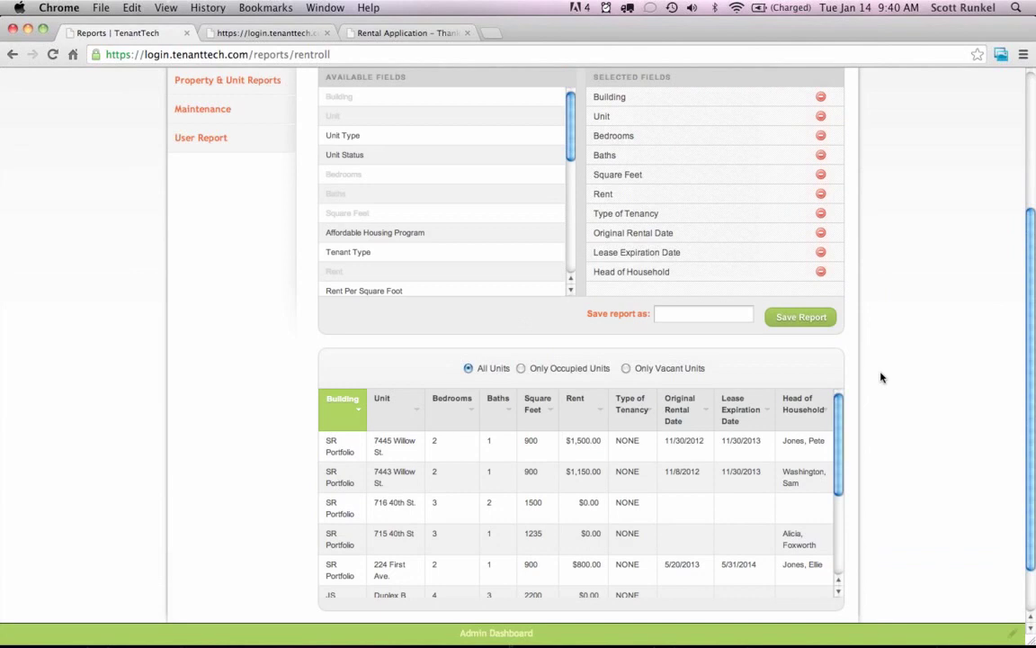
scroll(881, 378, "up", 1)
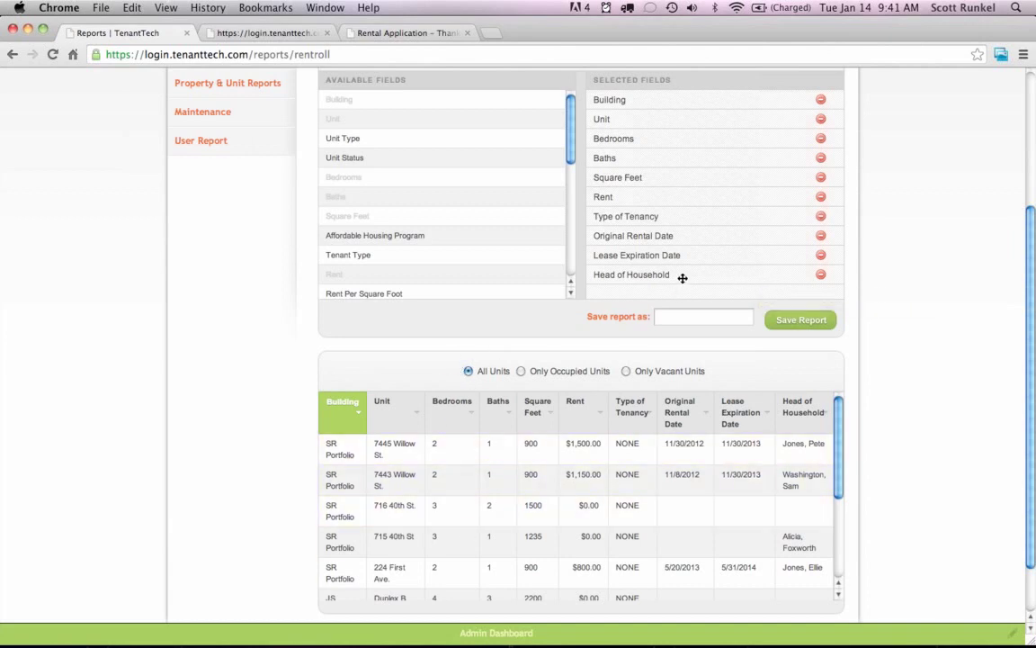
left_click_drag(683, 278, 677, 138)
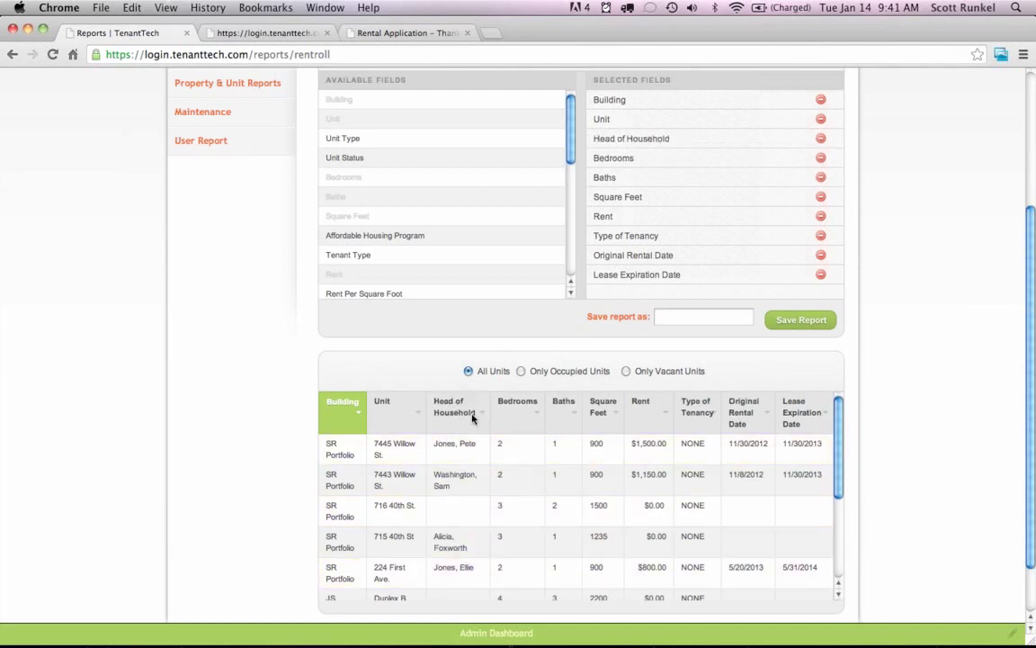
Sort by Head of Household, show all units, and drop the Square Feet and Baths columns.
left_click(461, 413)
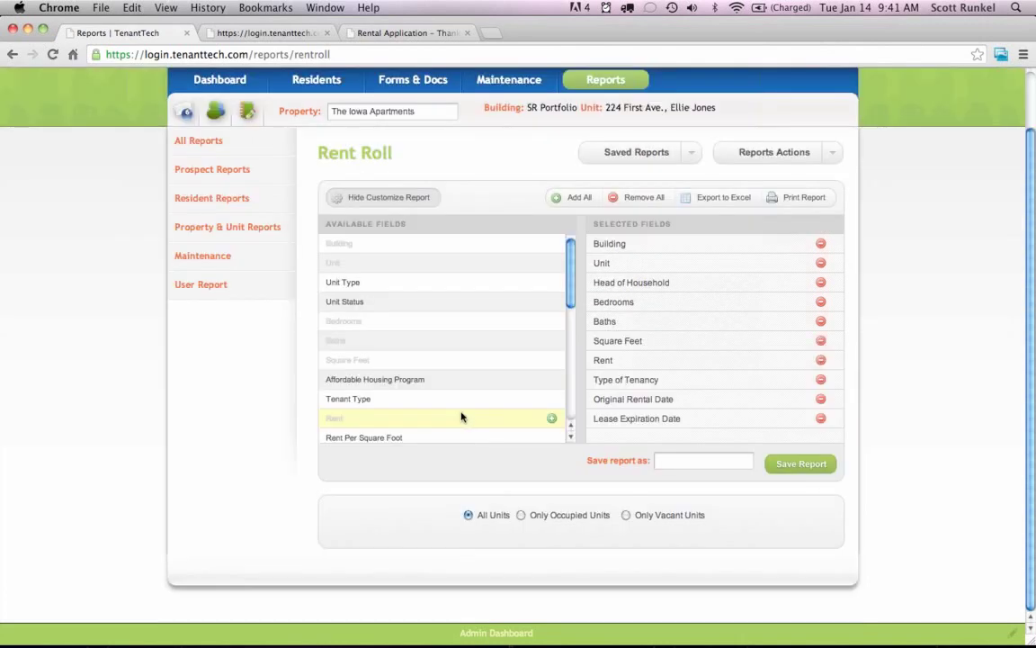
scroll(920, 462, "down", 4)
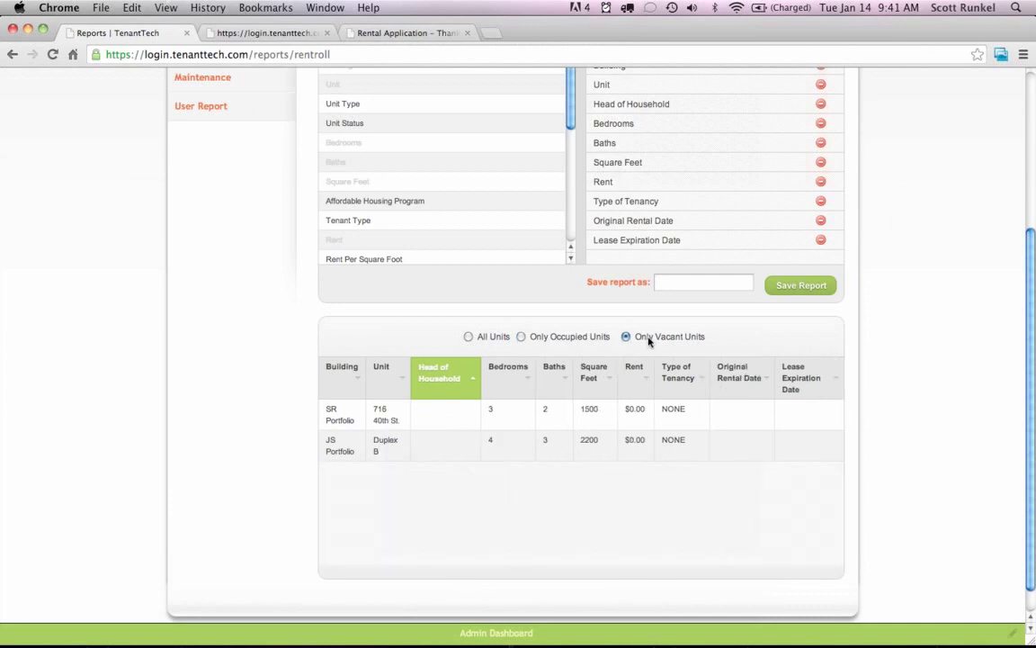
left_click(482, 336)
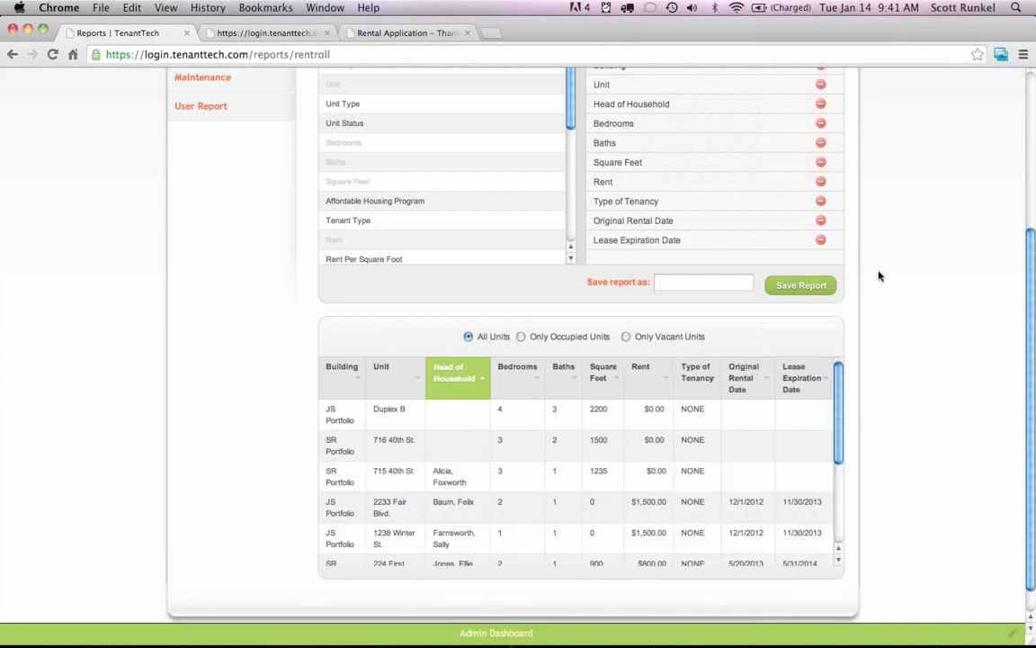
scroll(879, 276, "up", 2)
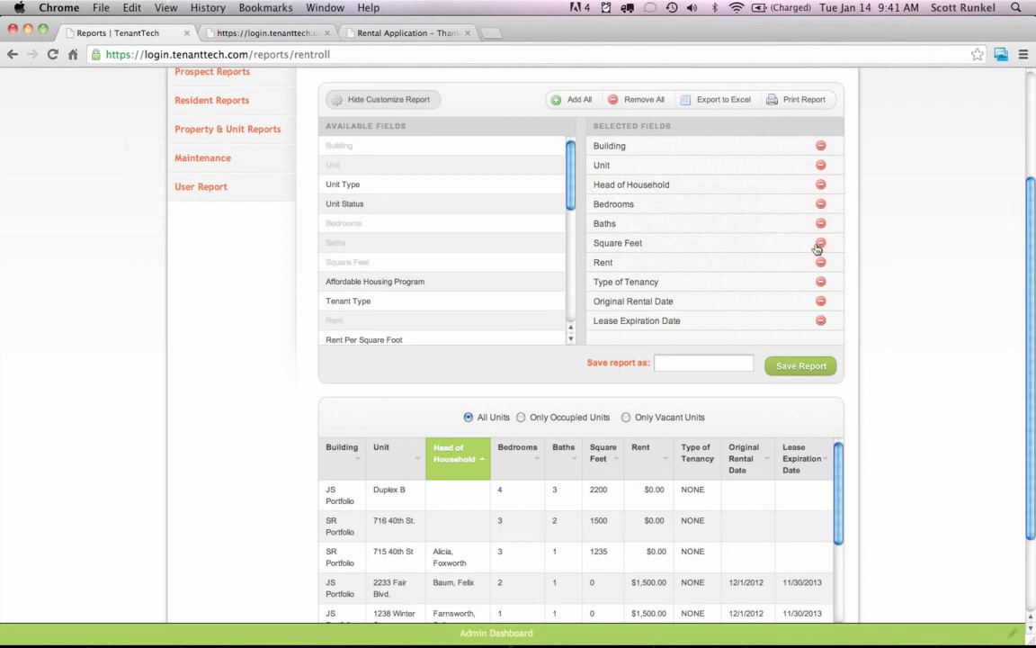
left_click(821, 245)
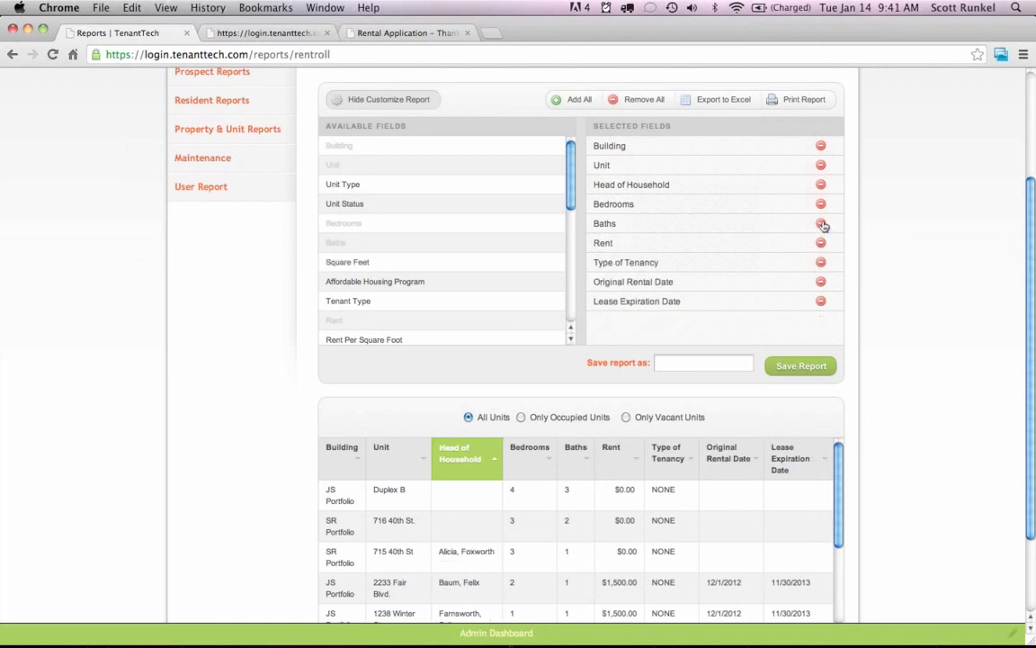
left_click(820, 223)
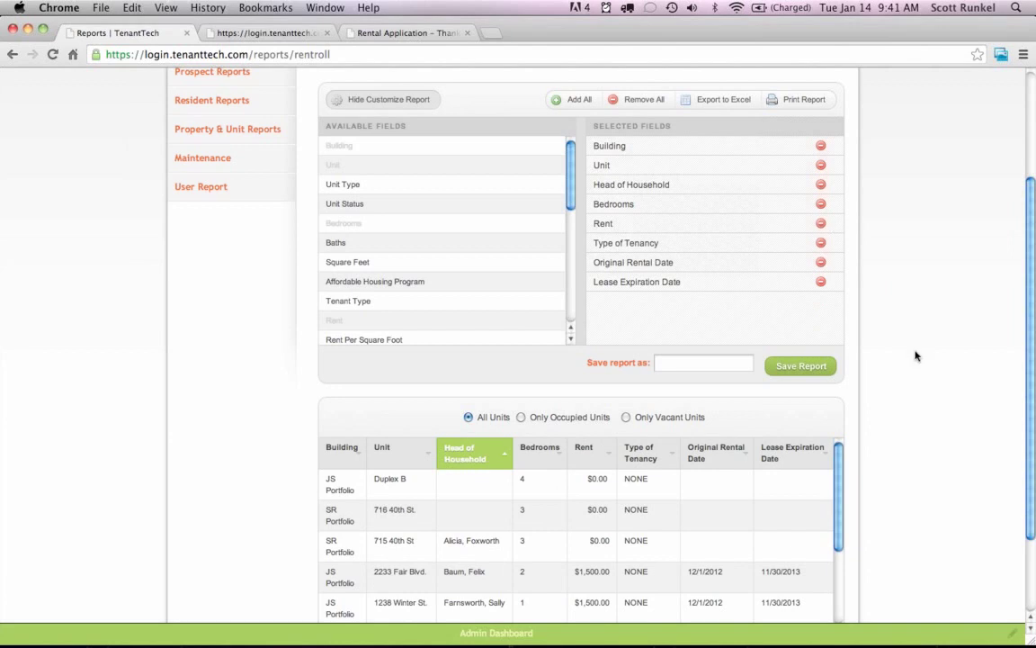
Add Total Occupants from Available Fields as the last report column.
scroll(916, 356, "down", 1)
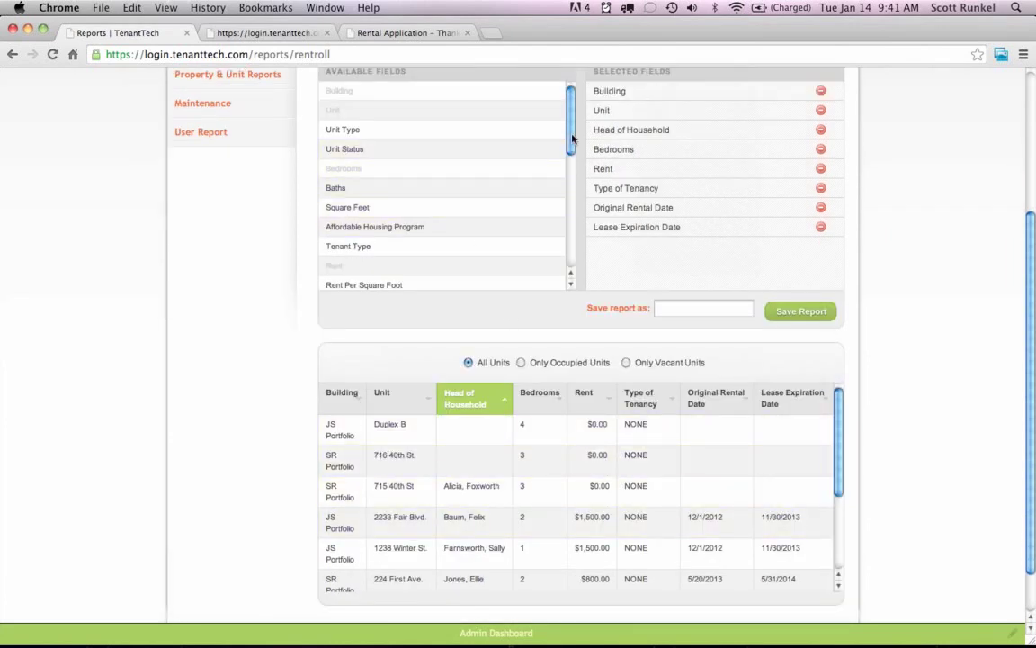
left_click_drag(571, 137, 578, 210)
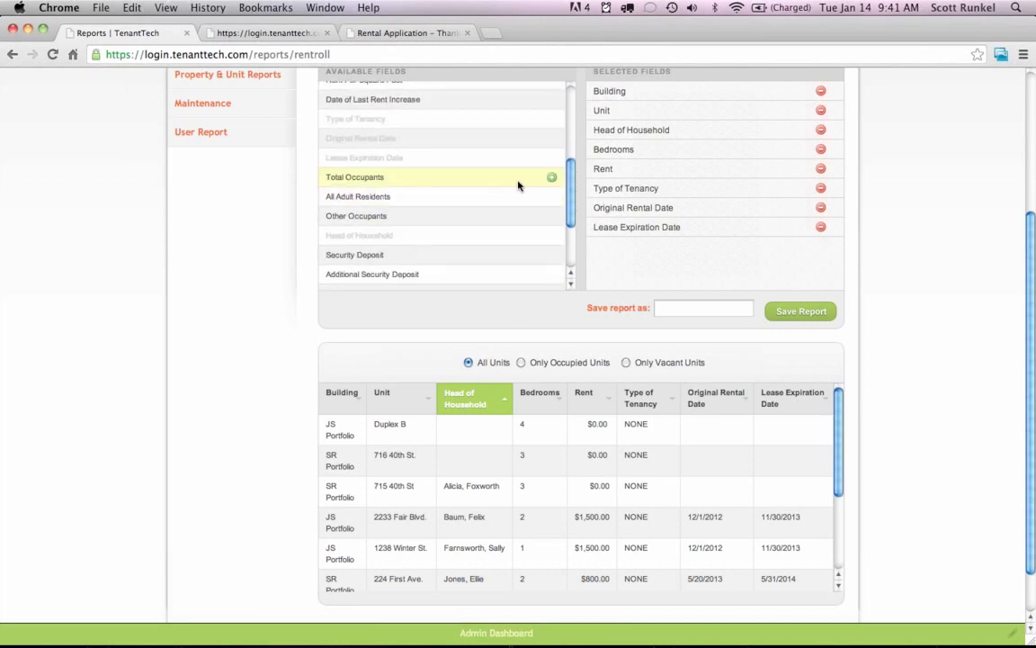
left_click(553, 179)
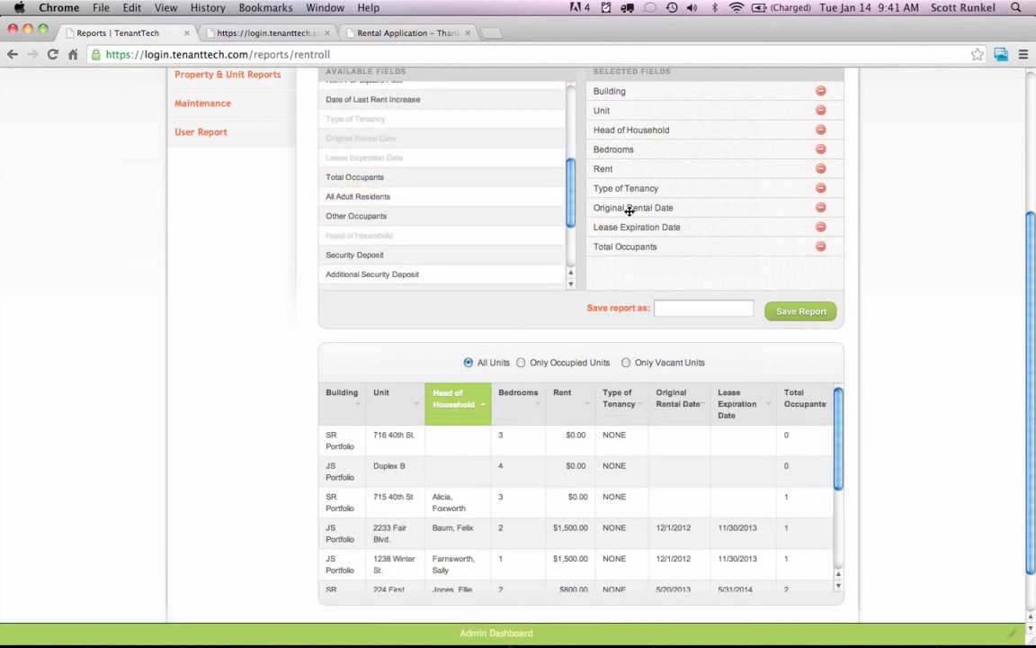
mouse_move(841, 441)
left_mouse_down()
mouse_move(842, 482)
mouse_move(838, 421)
left_mouse_up()
scroll(901, 419, "up", 4)
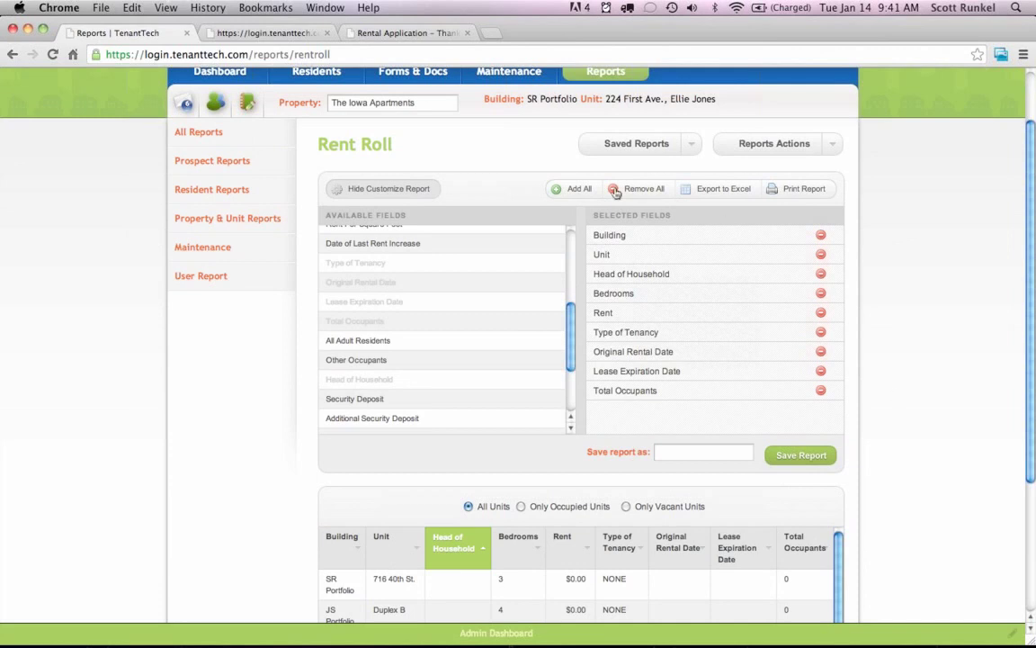
Go back to All Reports from the left sidebar and scroll to the top.
left_click(225, 134)
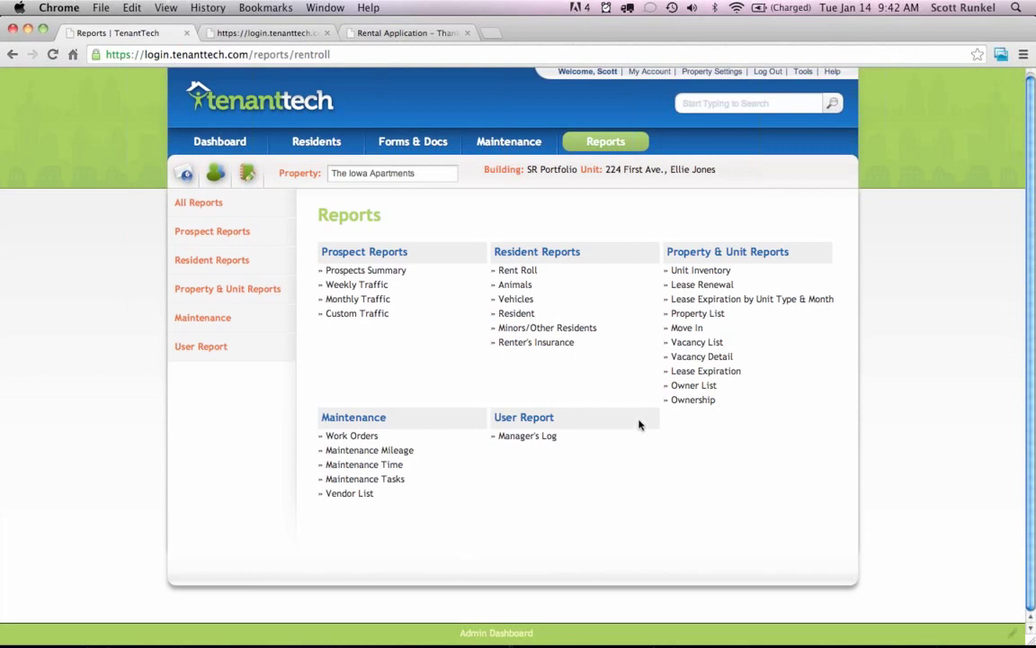
scroll(765, 181, "up", 1)
Open The Iowa Apartments' Property Settings, scroll through it, and switch to another sidebar section.
left_click(705, 76)
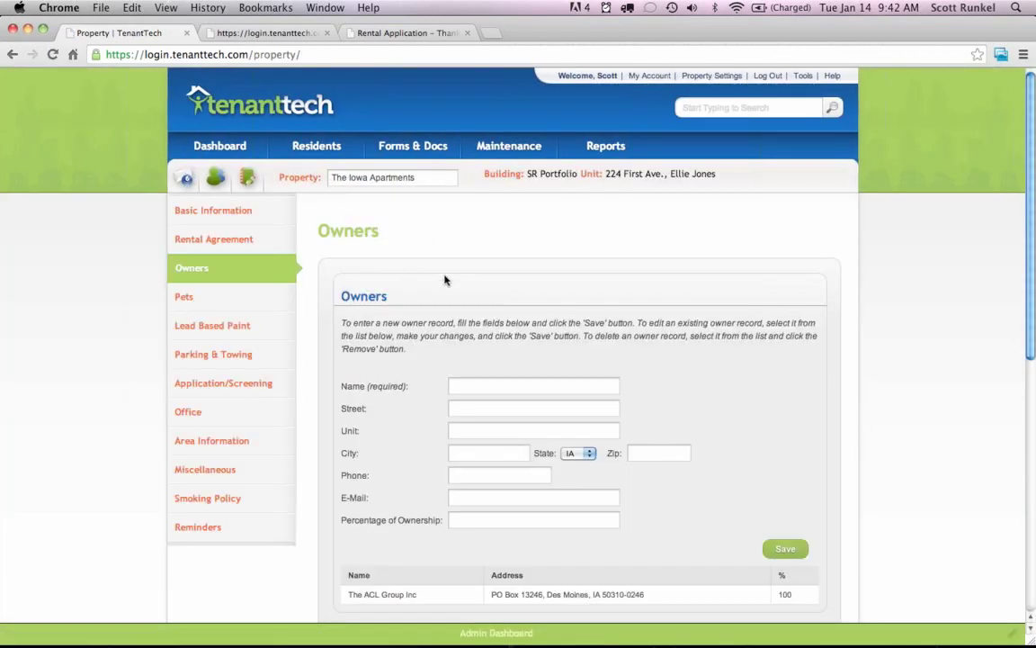
scroll(444, 278, "down", 2)
scroll(419, 271, "down", 1)
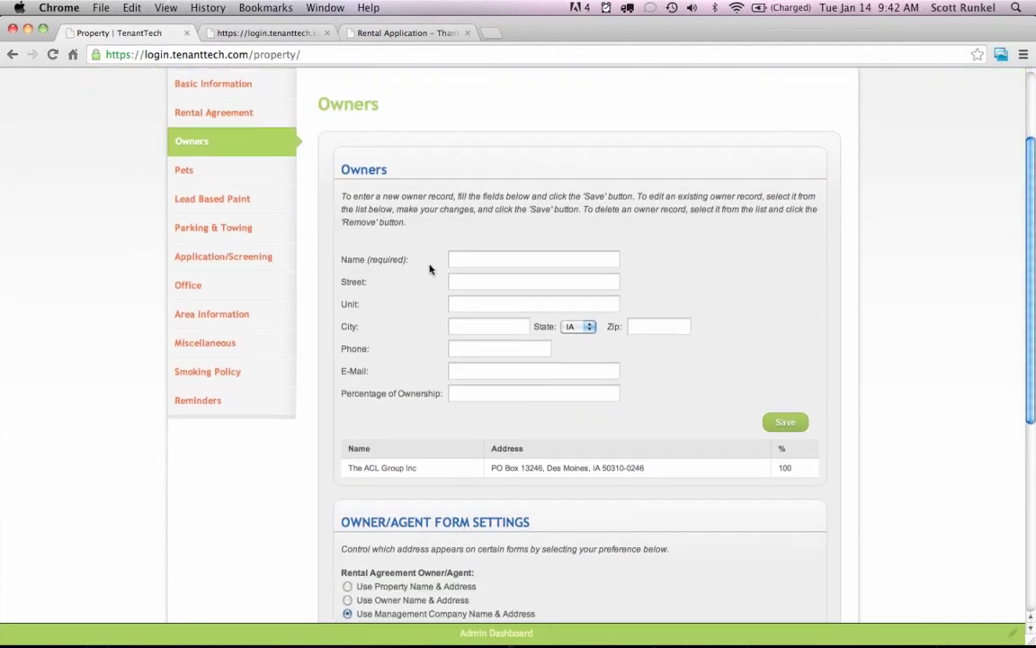
scroll(418, 271, "up", 3)
left_click(221, 212)
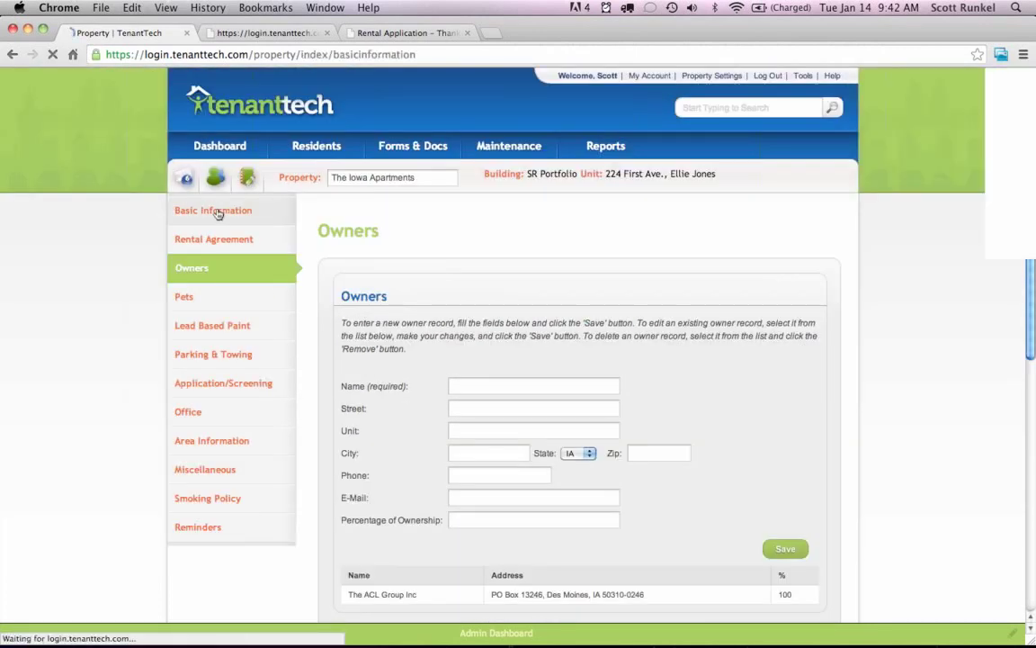
Scroll the Rental Agreement settings down to the Utilities table and back, then open Application/Screening.
scroll(615, 334, "down", 3)
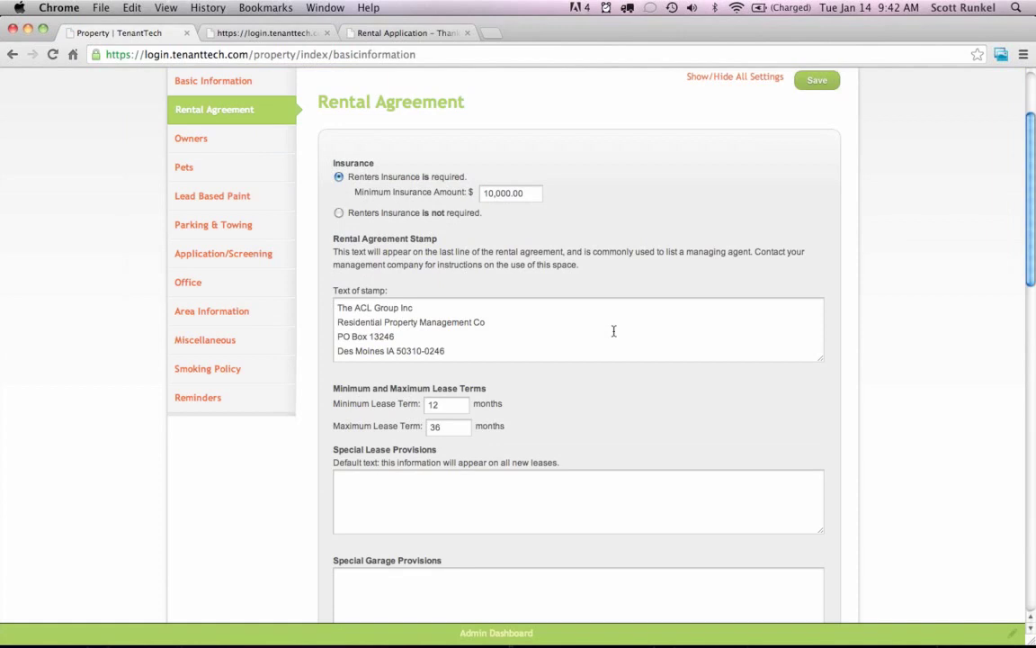
scroll(615, 333, "down", 10)
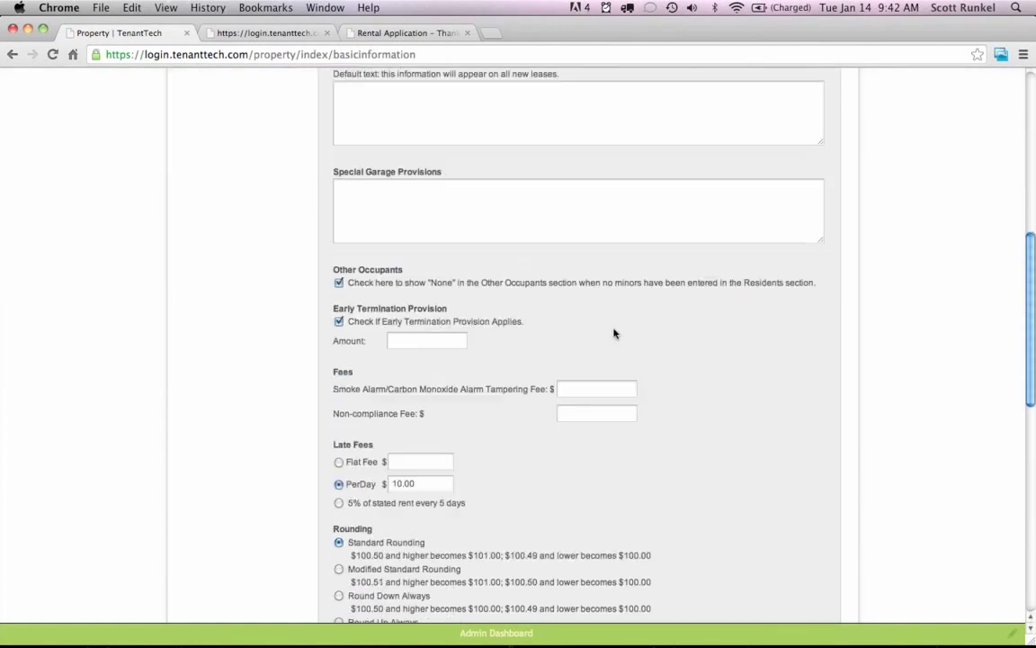
scroll(615, 334, "down", 5)
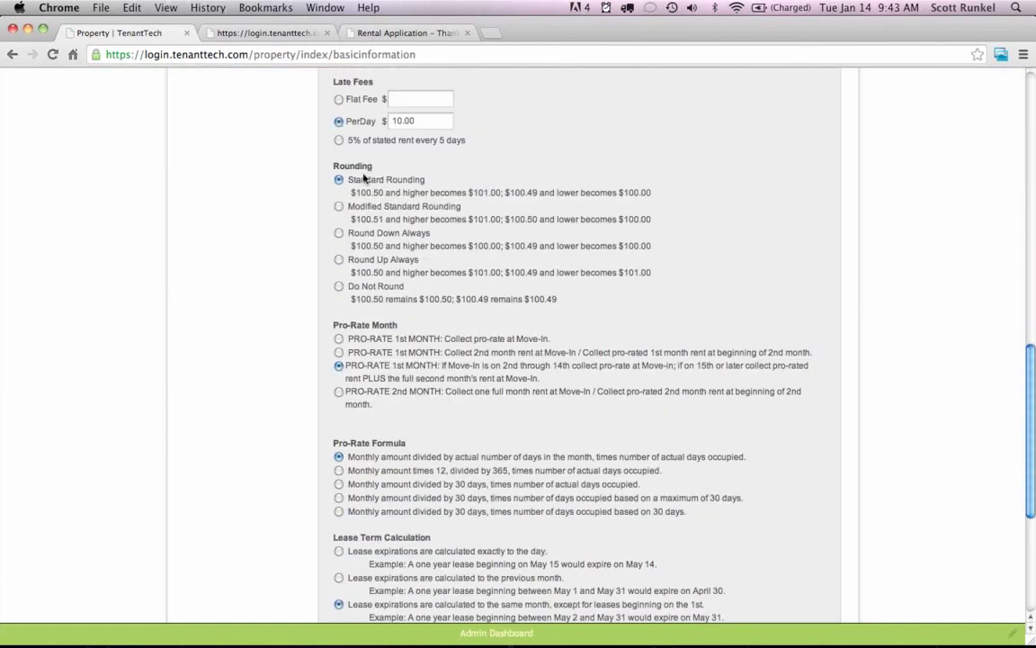
scroll(458, 332, "down", 5)
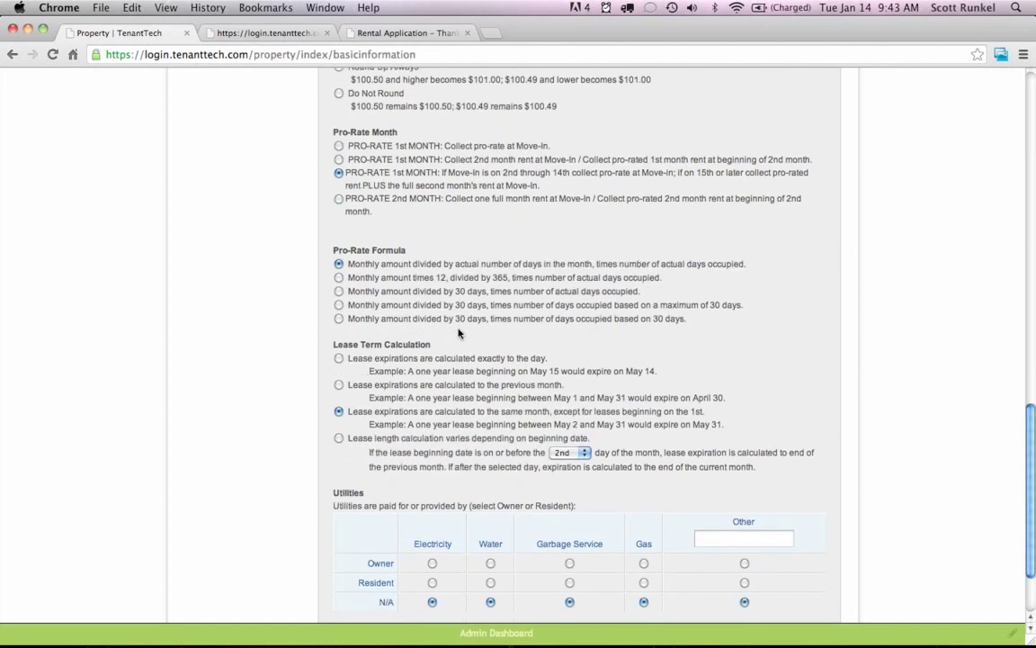
scroll(436, 427, "down", 2)
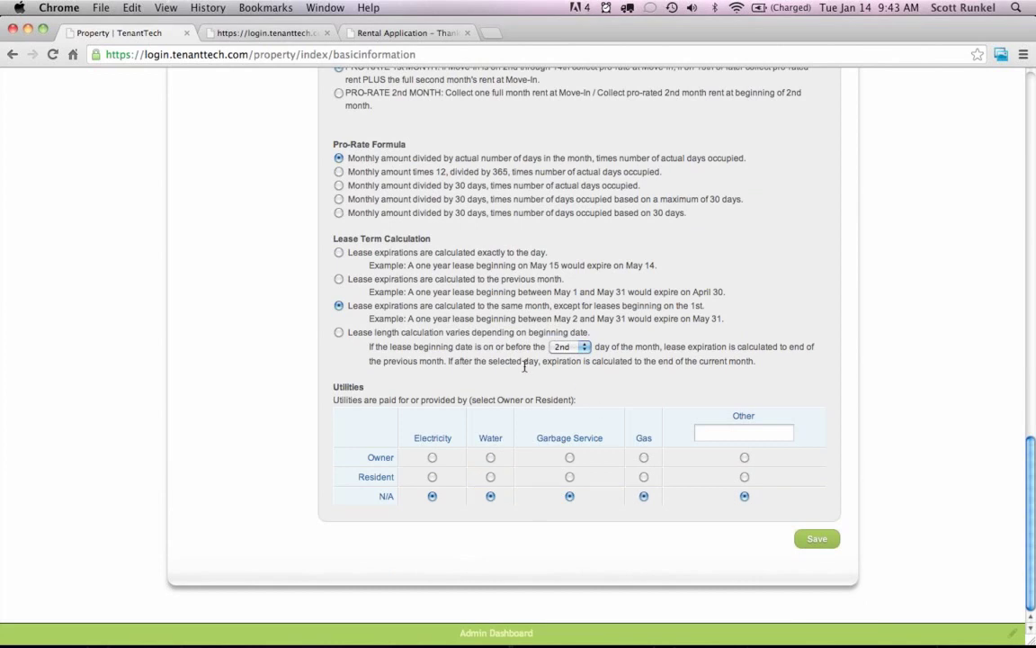
scroll(466, 346, "up", 20)
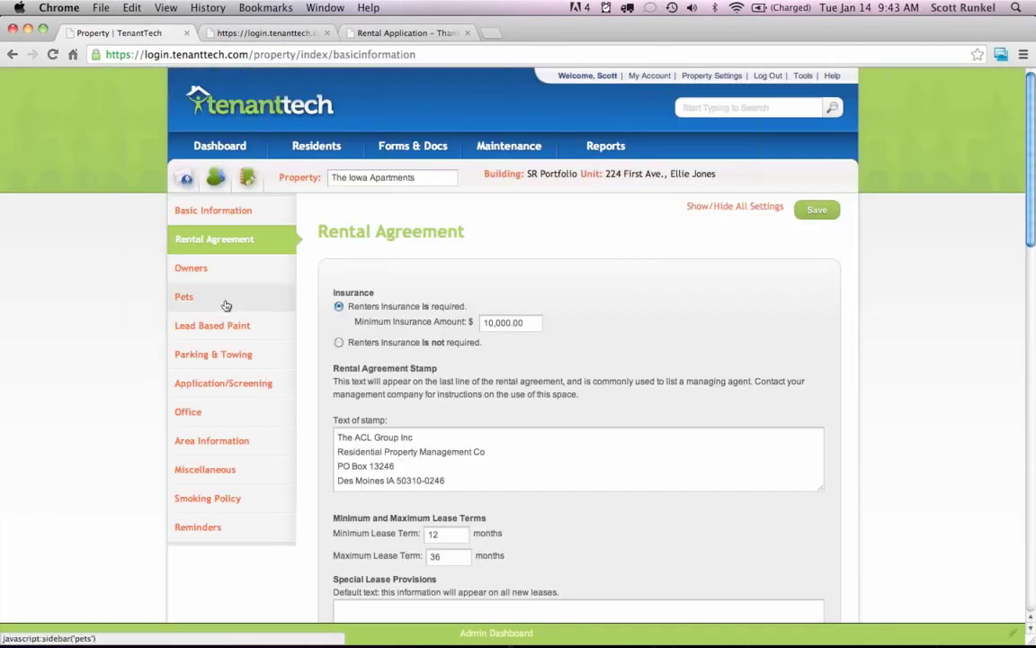
left_click(238, 387)
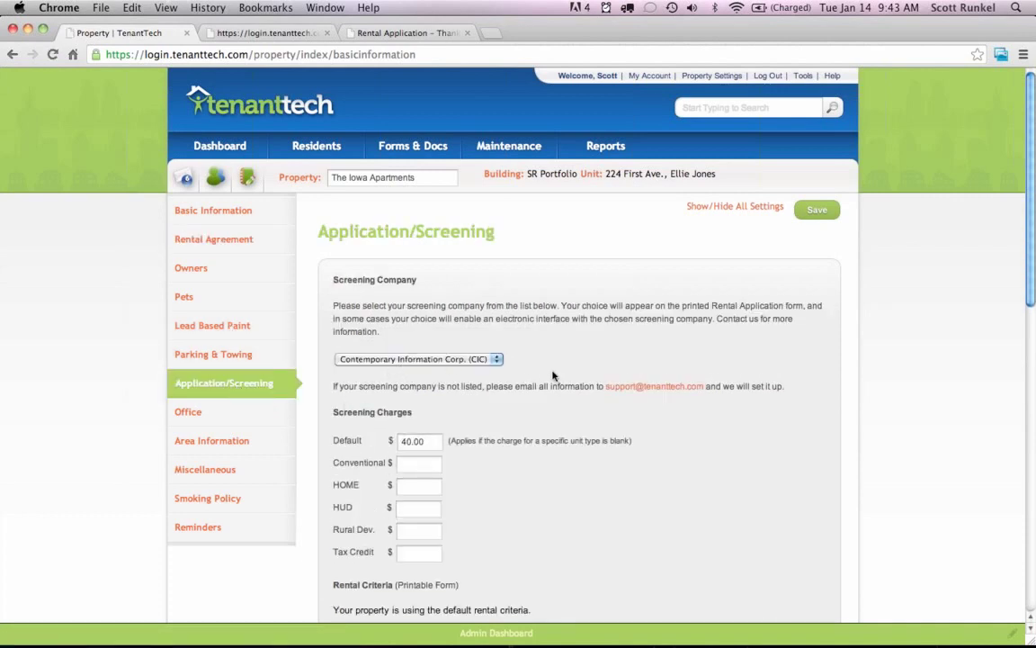
Scroll through the Application/Screening settings and back up, then open Reminders.
scroll(554, 376, "down", 5)
scroll(554, 376, "down", 7)
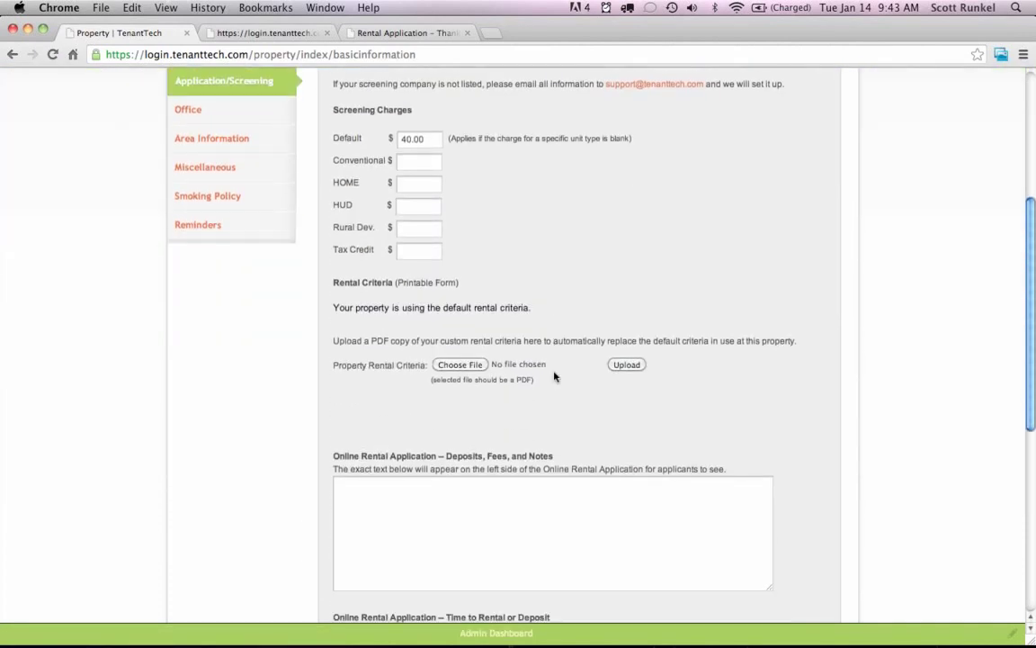
scroll(554, 376, "down", 3)
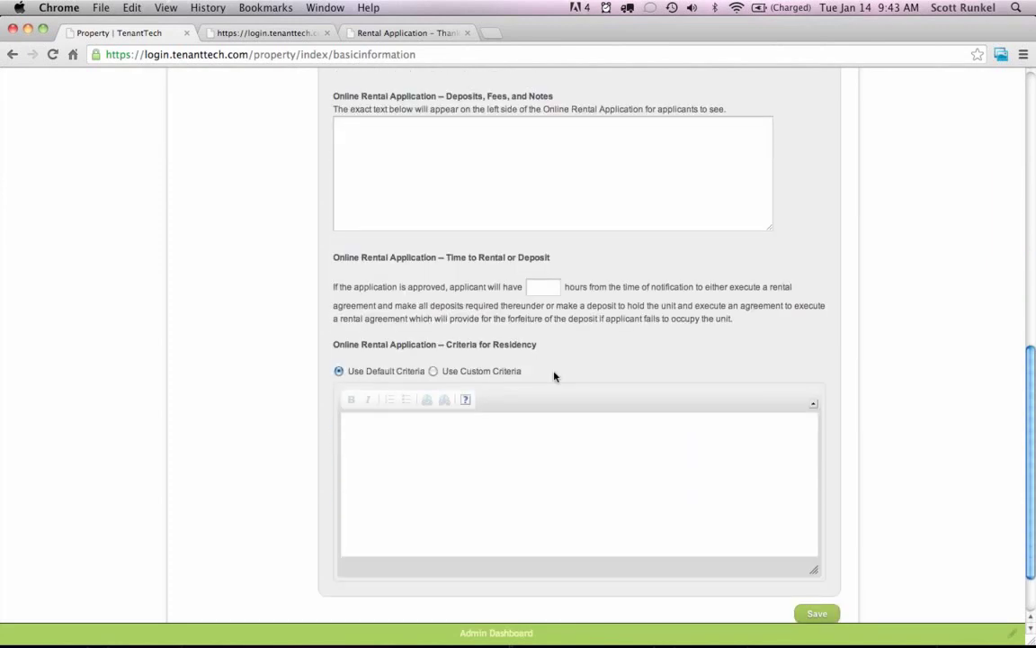
scroll(554, 376, "up", 11)
scroll(555, 376, "up", 2)
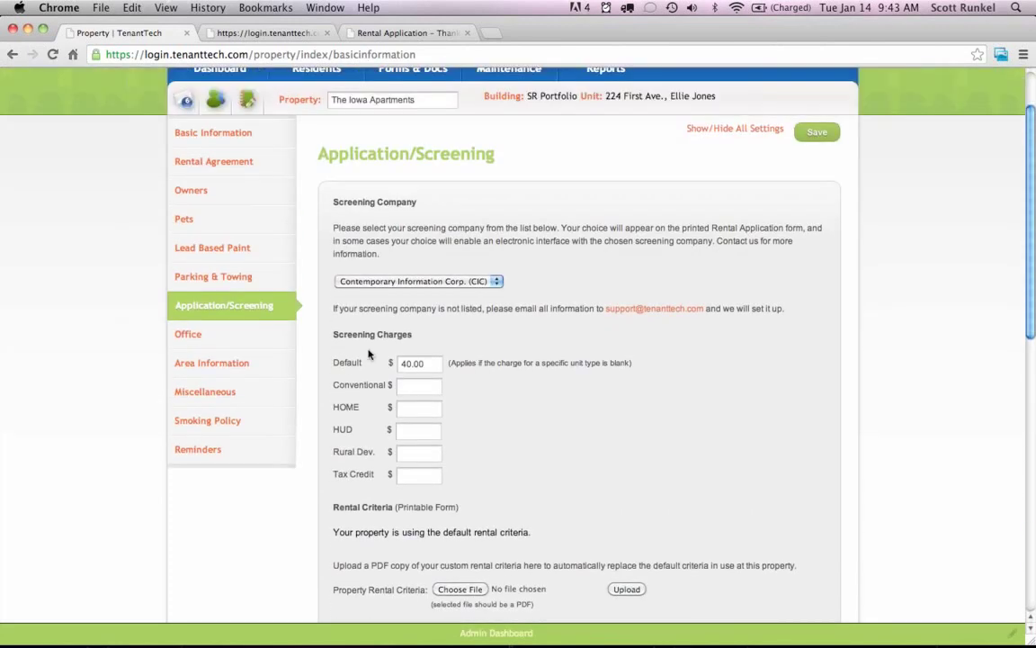
left_click(217, 457)
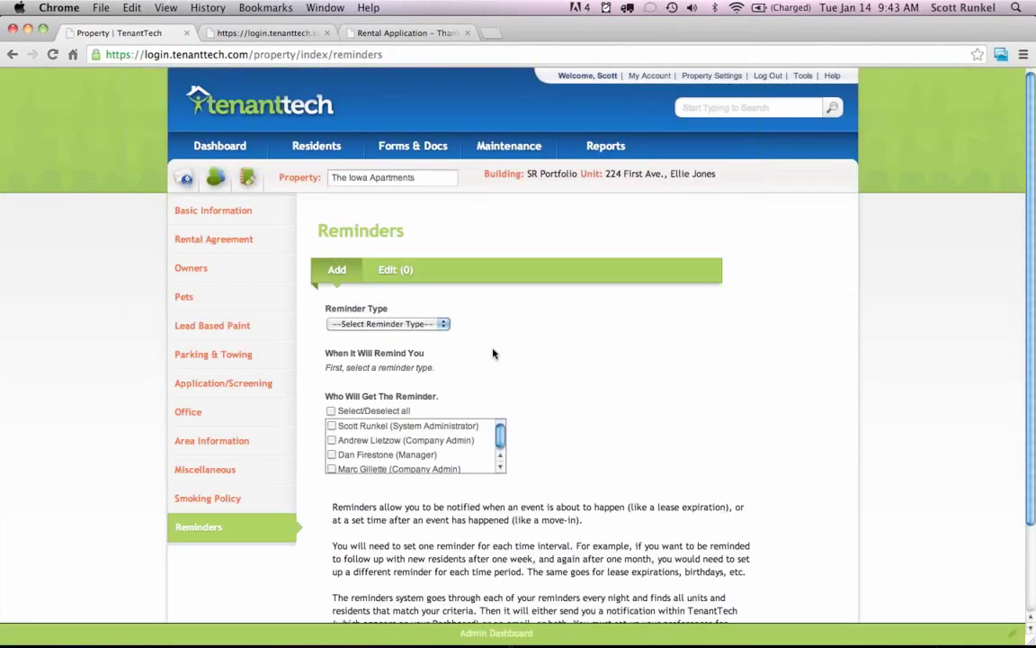
Set up a Lease Expirations reminder 30 days before expiration with the note 'send'.
scroll(493, 354, "down", 2)
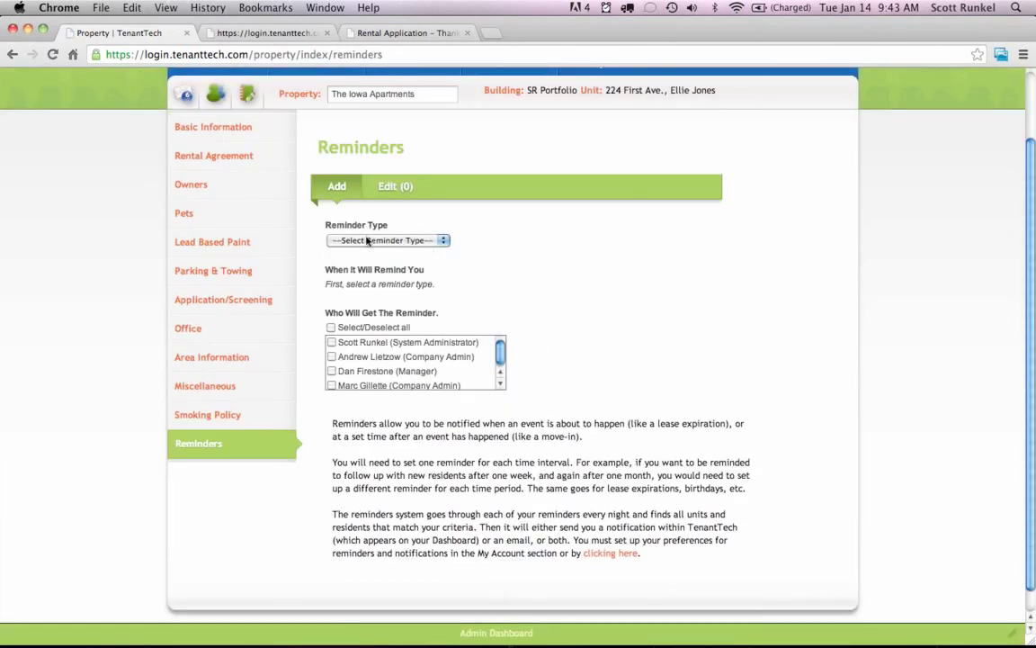
left_click(367, 241)
left_click(369, 250)
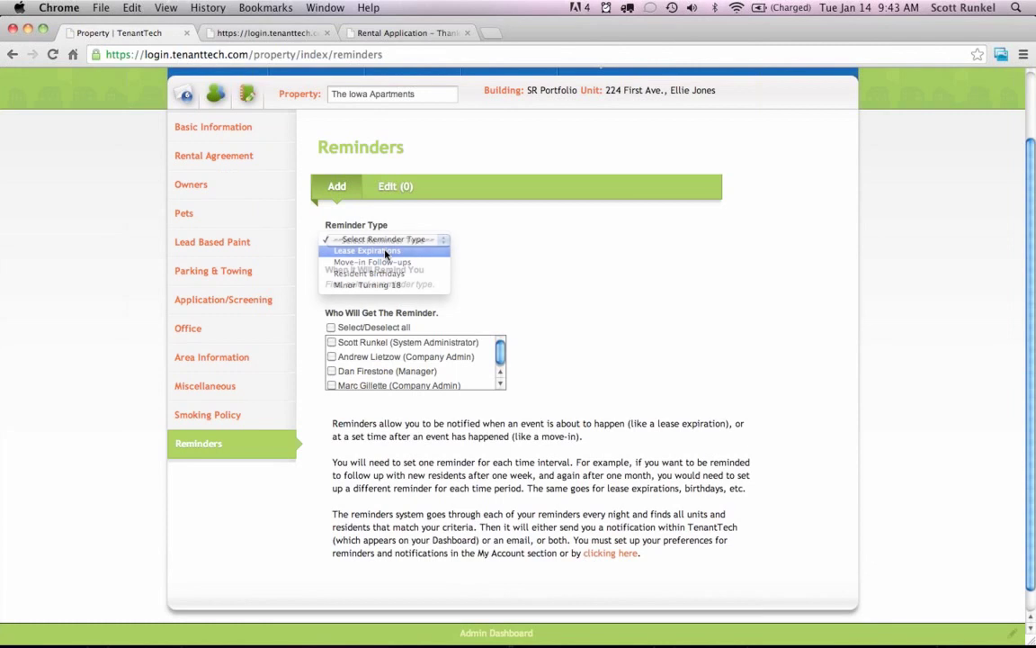
left_click(331, 301)
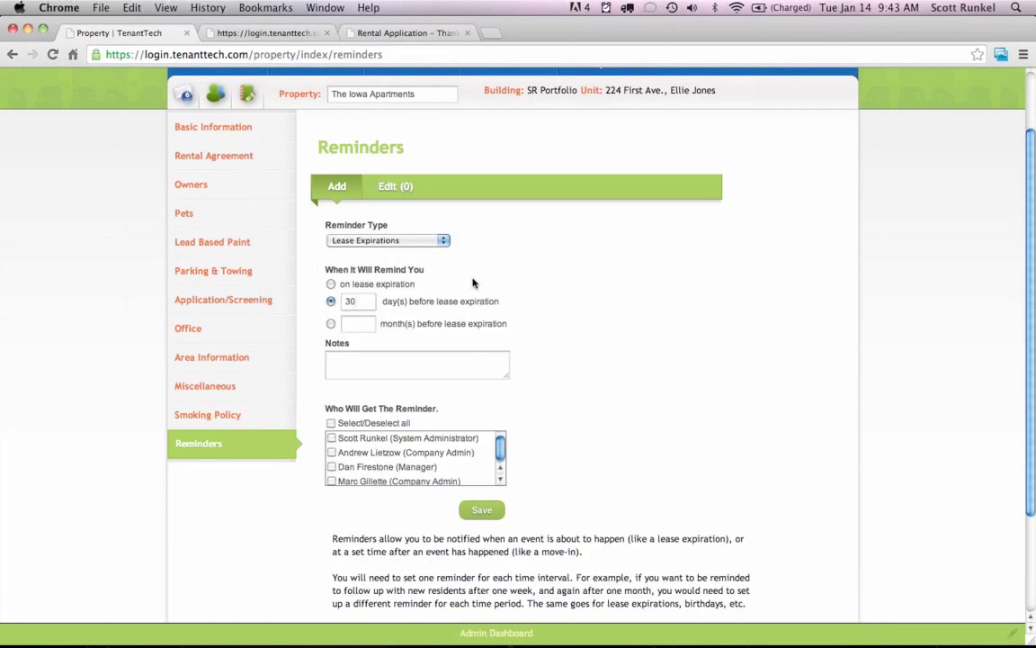
left_click(407, 370)
type("send letter")
Add a staff recipient, save the reminder, and view the reminders in effect.
left_click(332, 438)
left_click(481, 512)
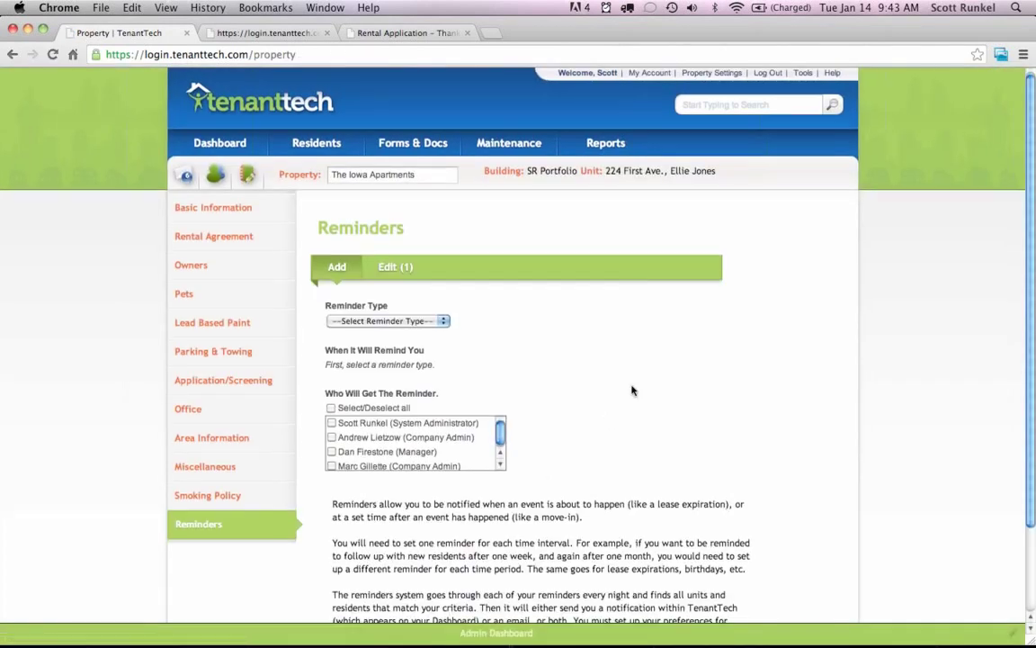
scroll(614, 338, "down", 2)
left_click(393, 226)
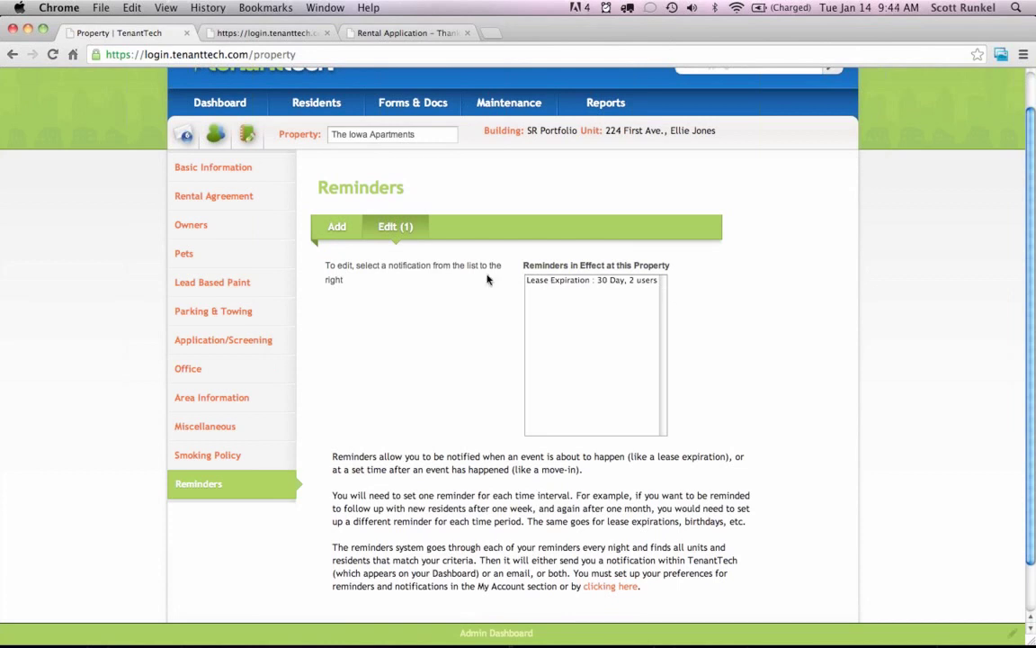
Start a new Lease Expirations reminder set to remind days before expiration.
left_click(337, 228)
left_click(386, 282)
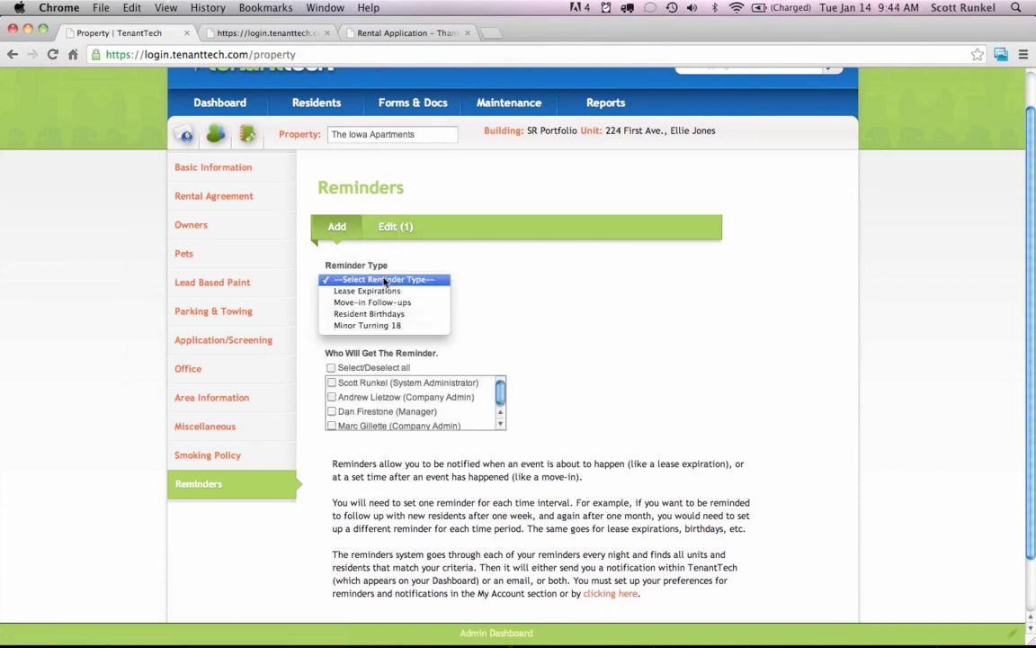
left_click(385, 295)
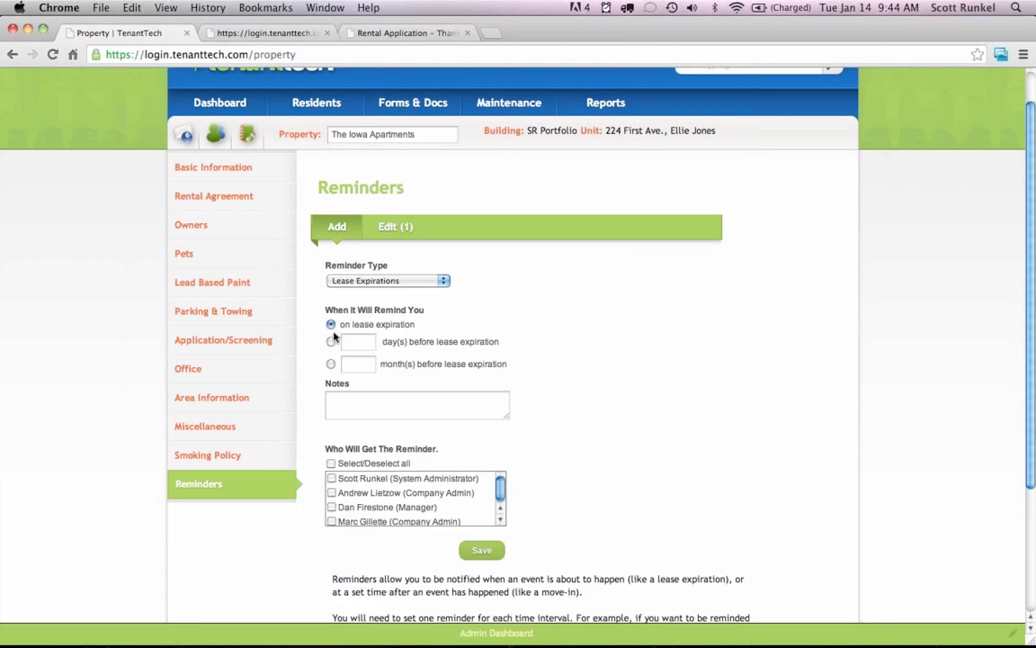
left_click(331, 343)
Leave the reminder type unchanged and go to the Maintenance vendor list.
left_click(361, 280)
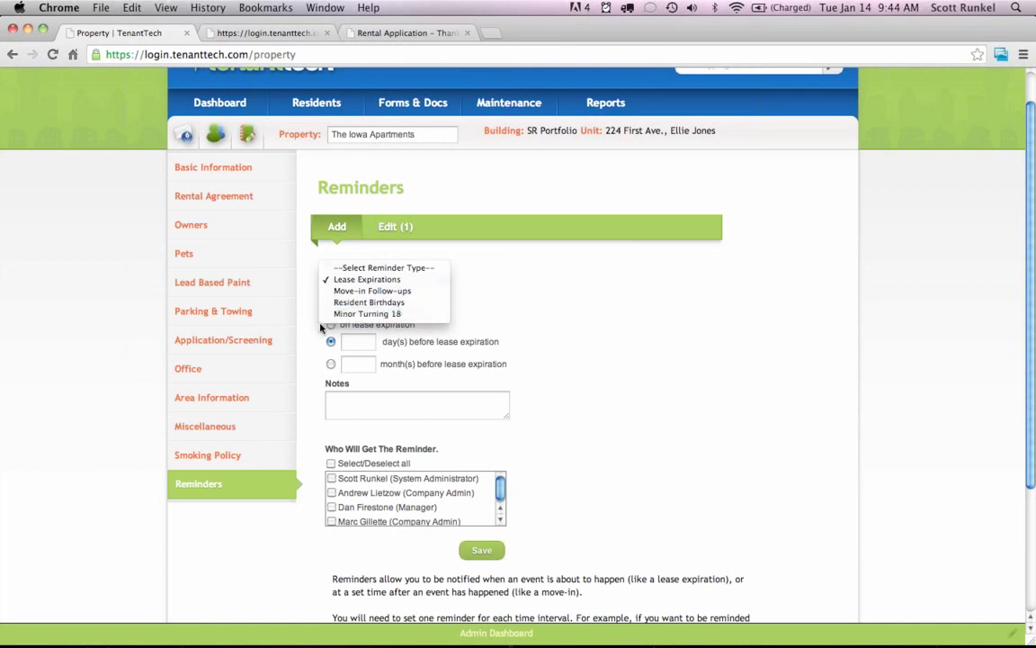
left_click(297, 310)
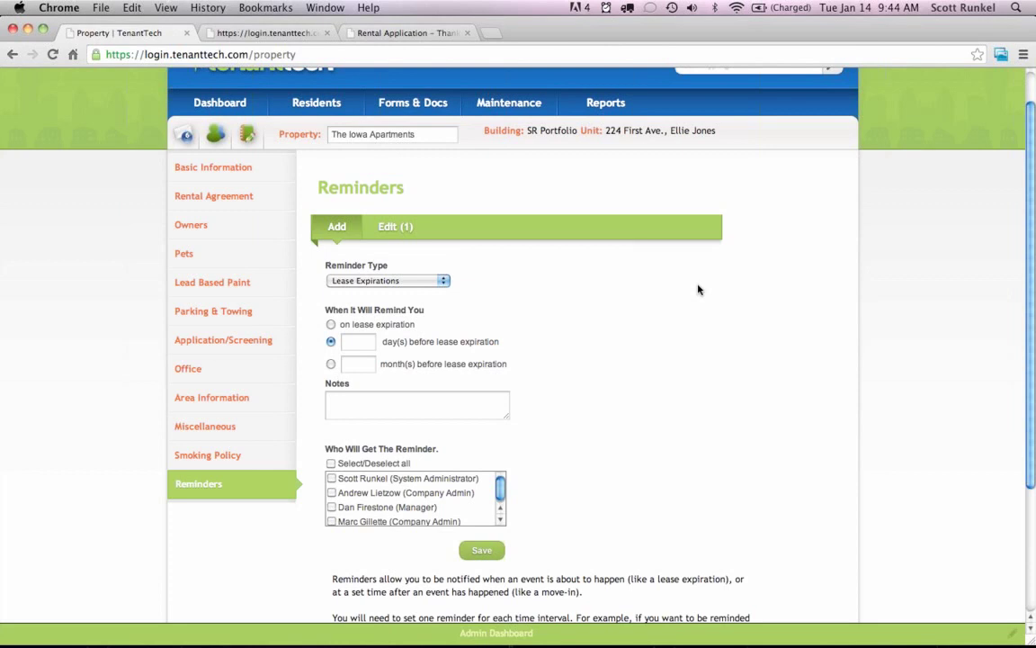
scroll(698, 289, "up", 2)
left_click(493, 145)
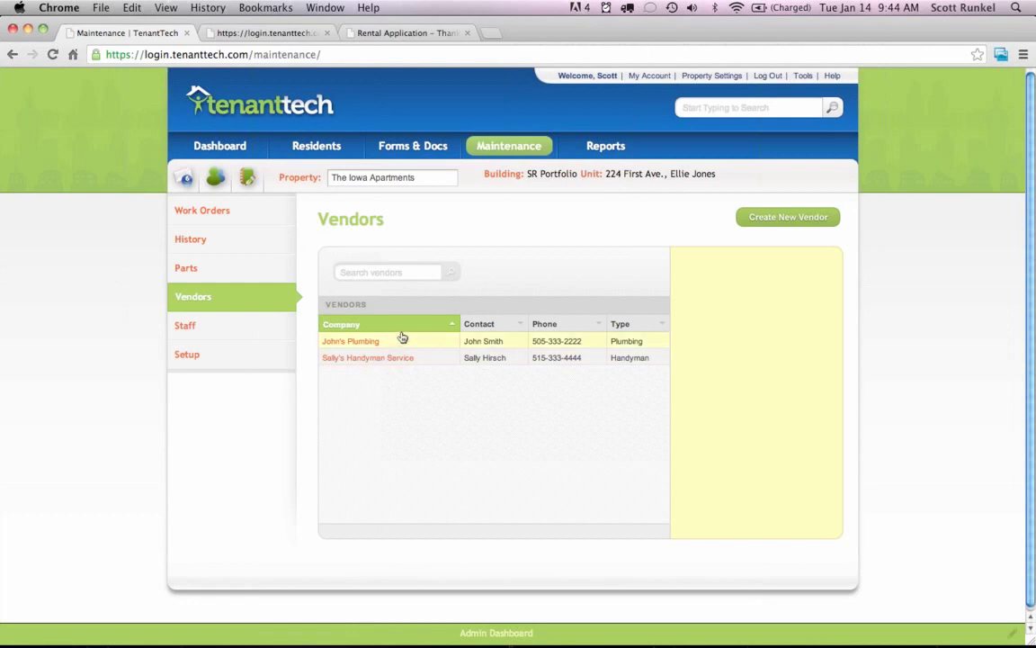
Search work orders with the advanced filter set to All Units, listing plumbing order #1.
left_click(242, 212)
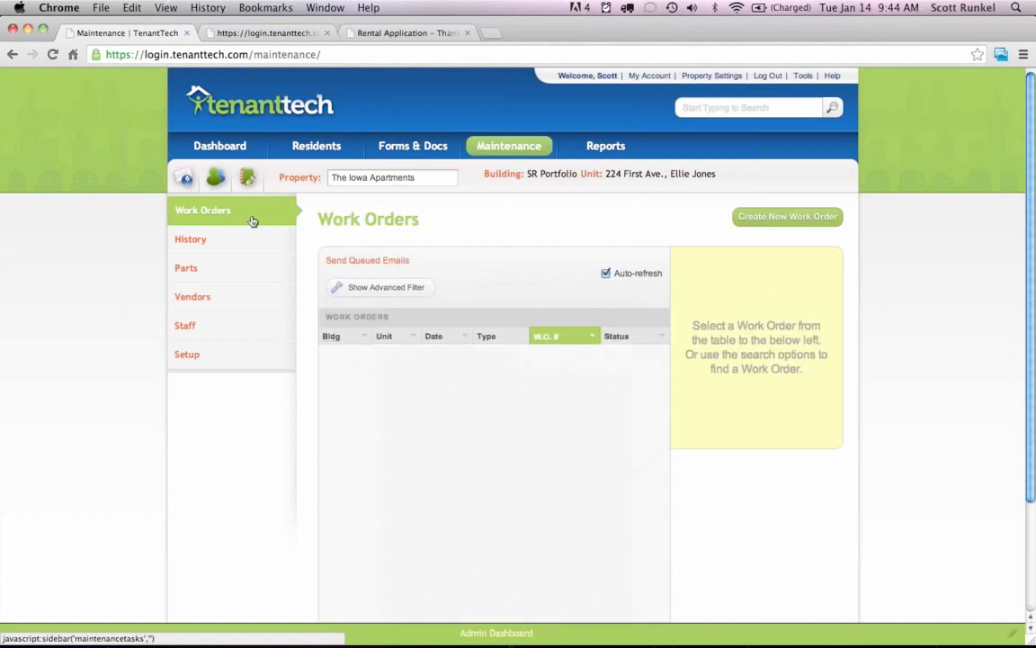
left_click(388, 288)
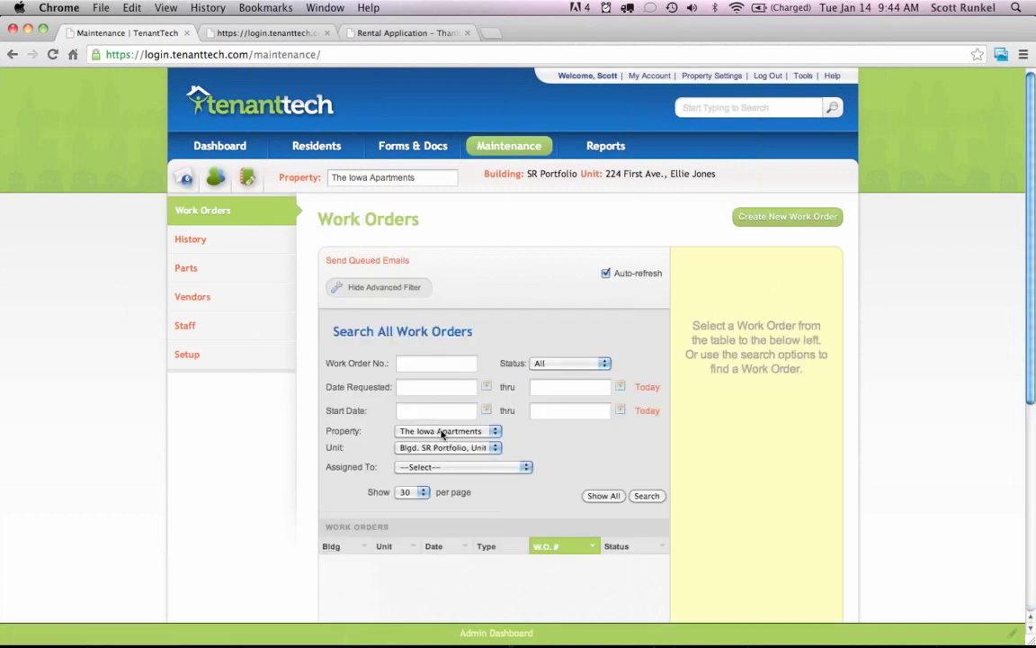
left_click(480, 448)
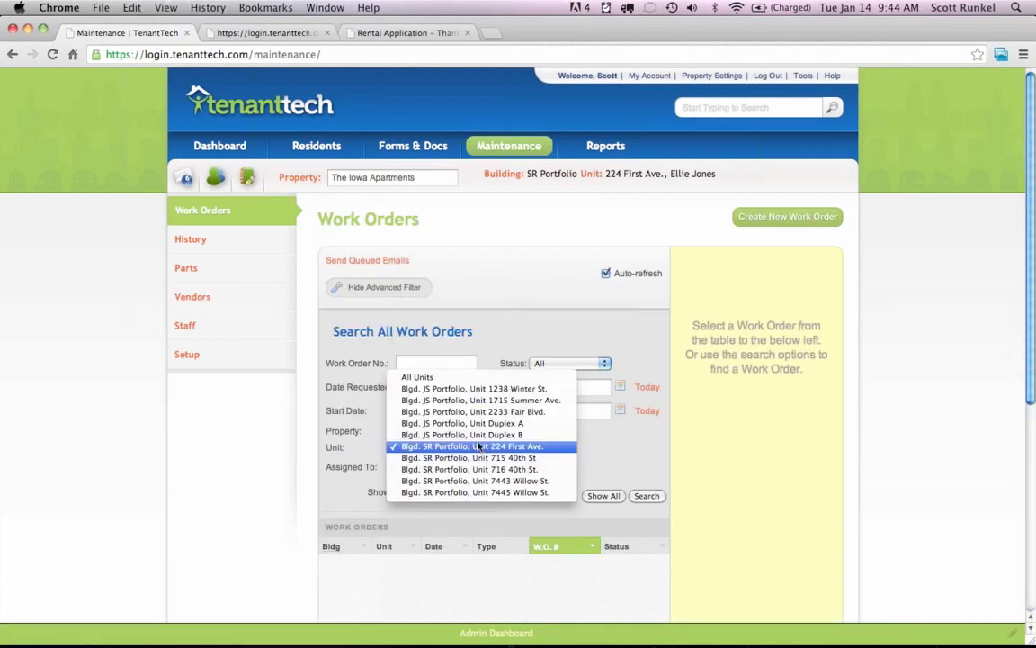
left_click(461, 378)
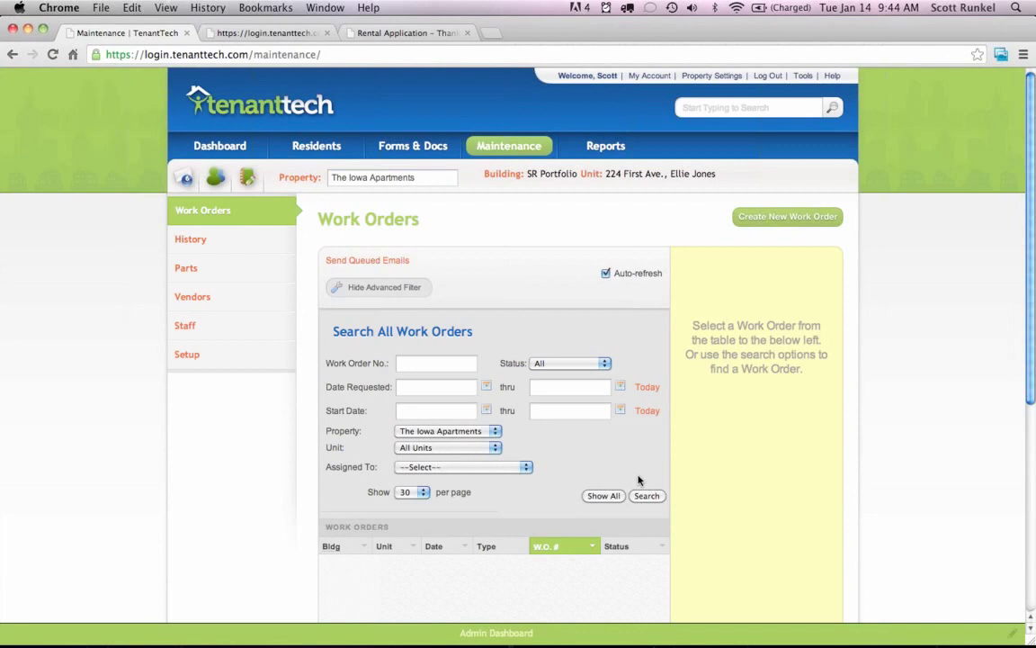
left_click(646, 496)
scroll(724, 389, "down", 3)
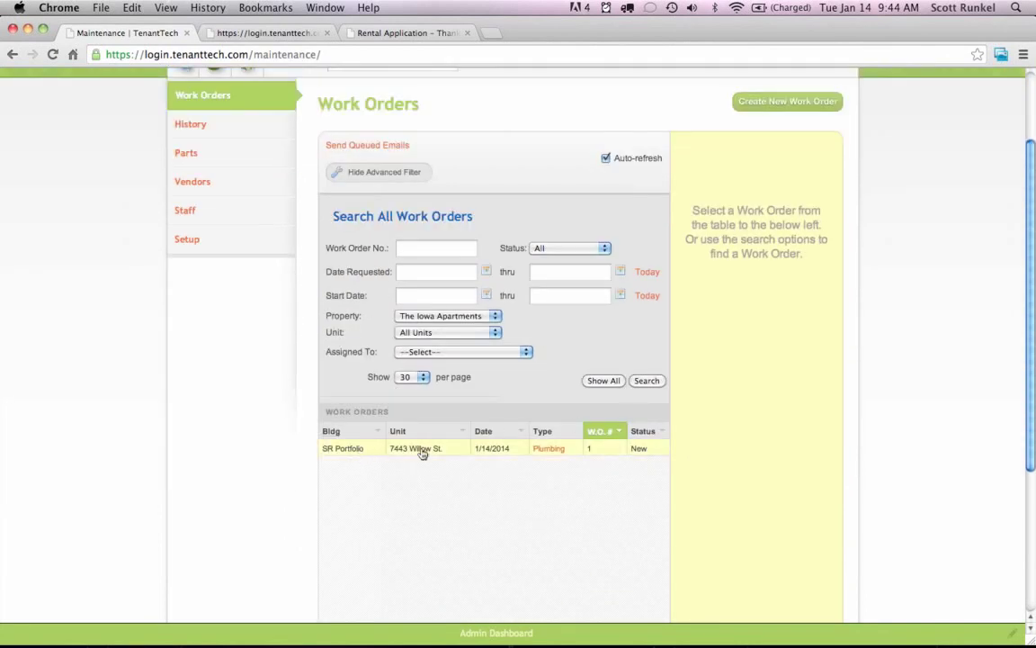
Open the Plumbing work order and load its Plumbing task.
left_click(545, 449)
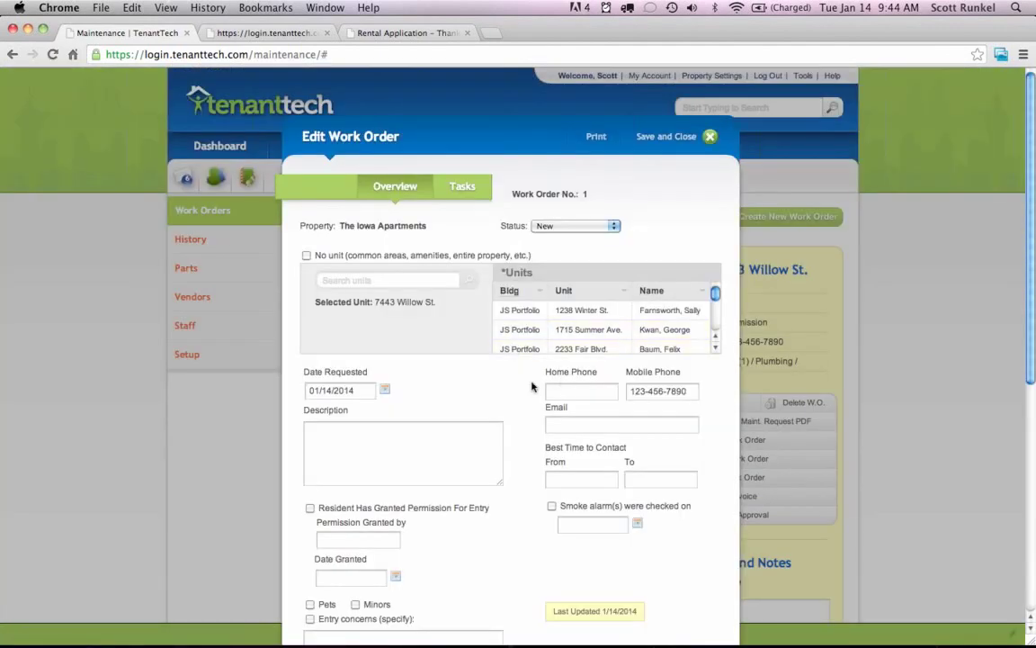
left_click(462, 185)
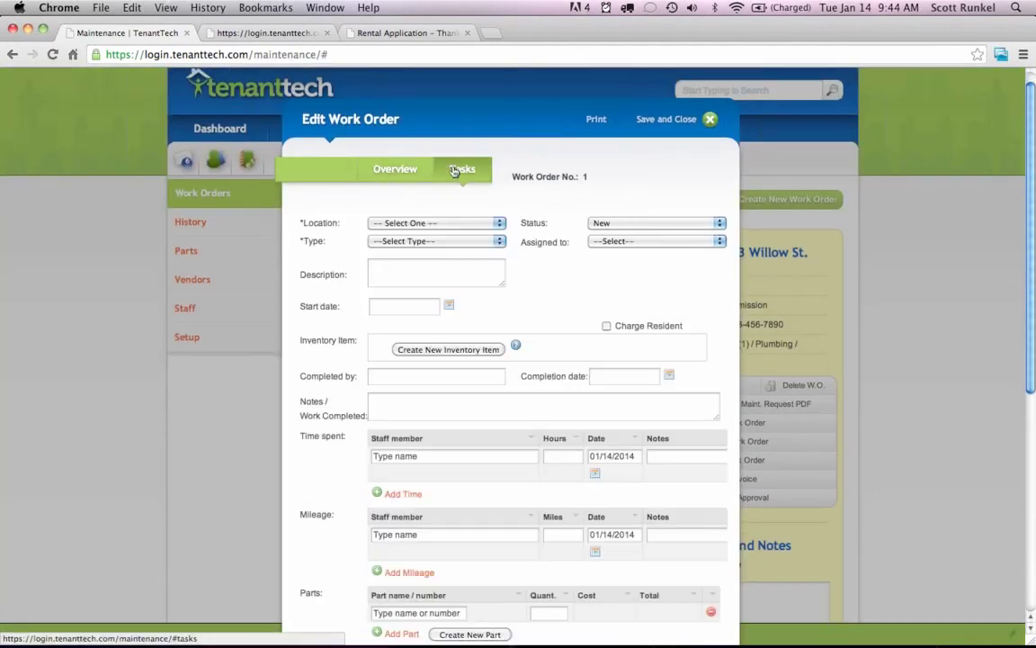
scroll(542, 274, "down", 5)
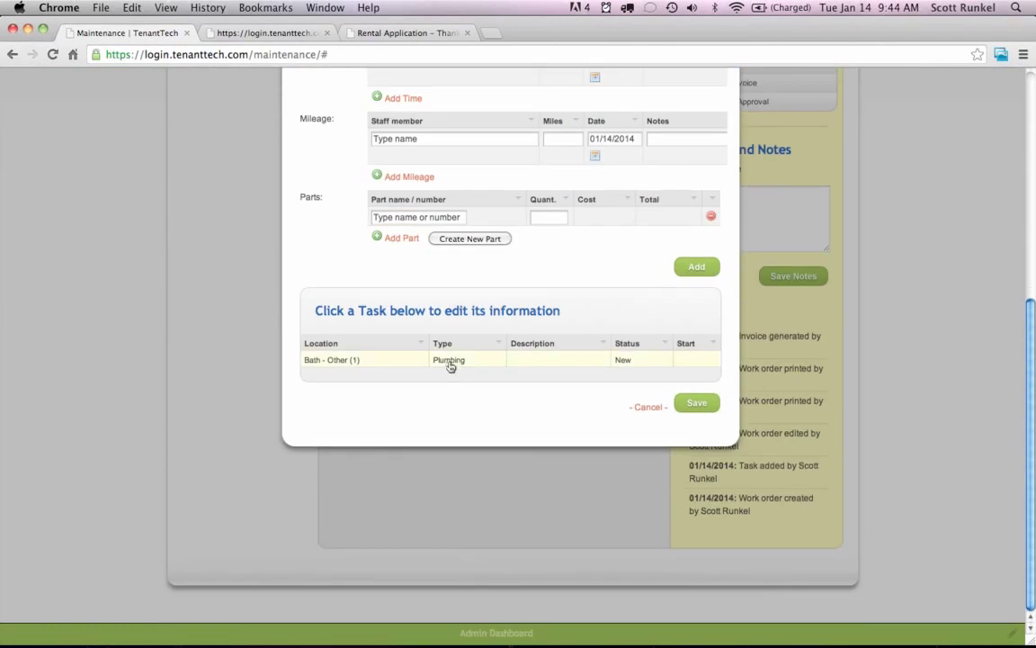
left_click(450, 364)
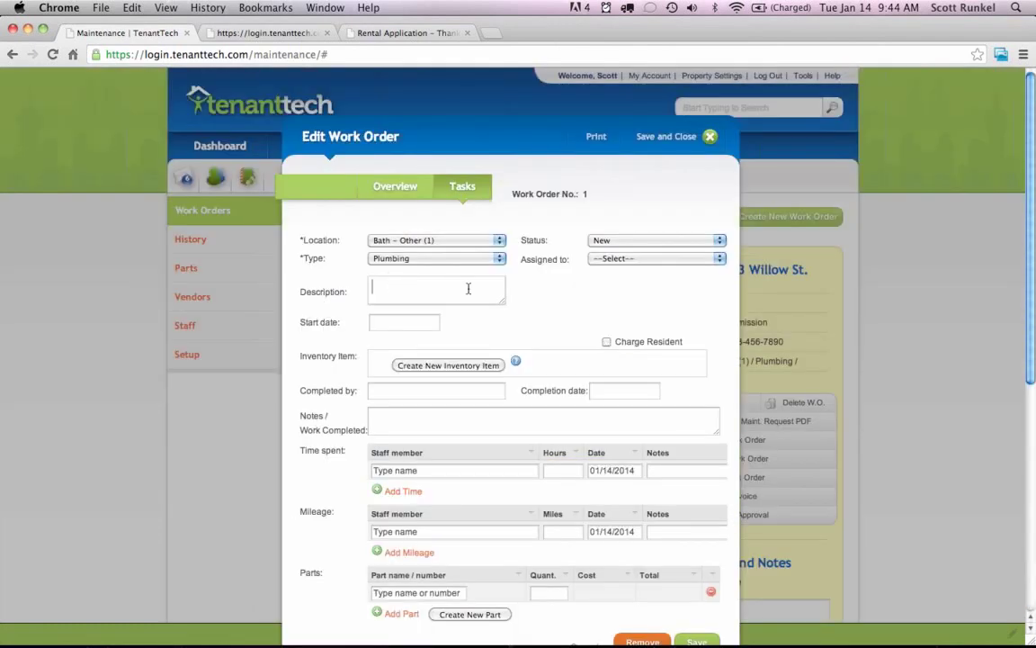
Check the task's assignee options and leave its status as New.
scroll(554, 298, "down", 1)
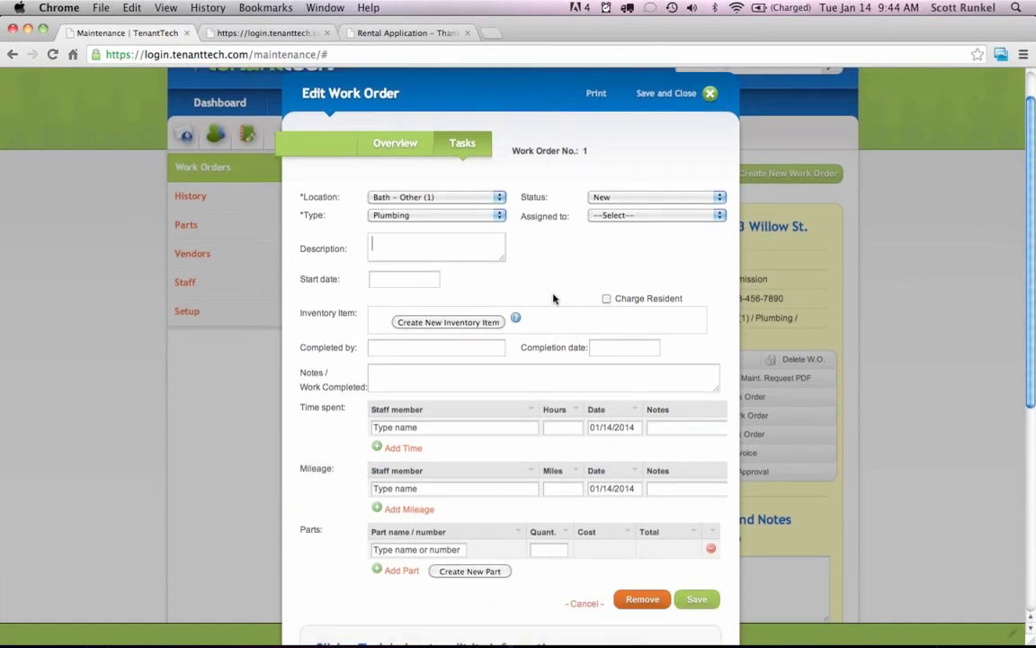
left_click(624, 216)
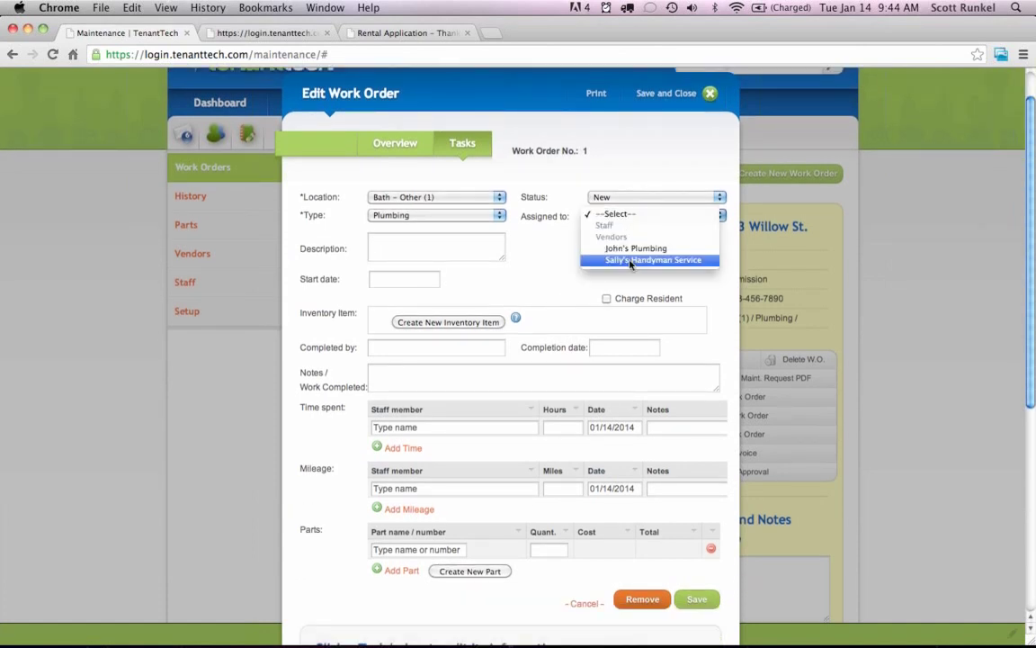
left_click(533, 254)
left_click(610, 197)
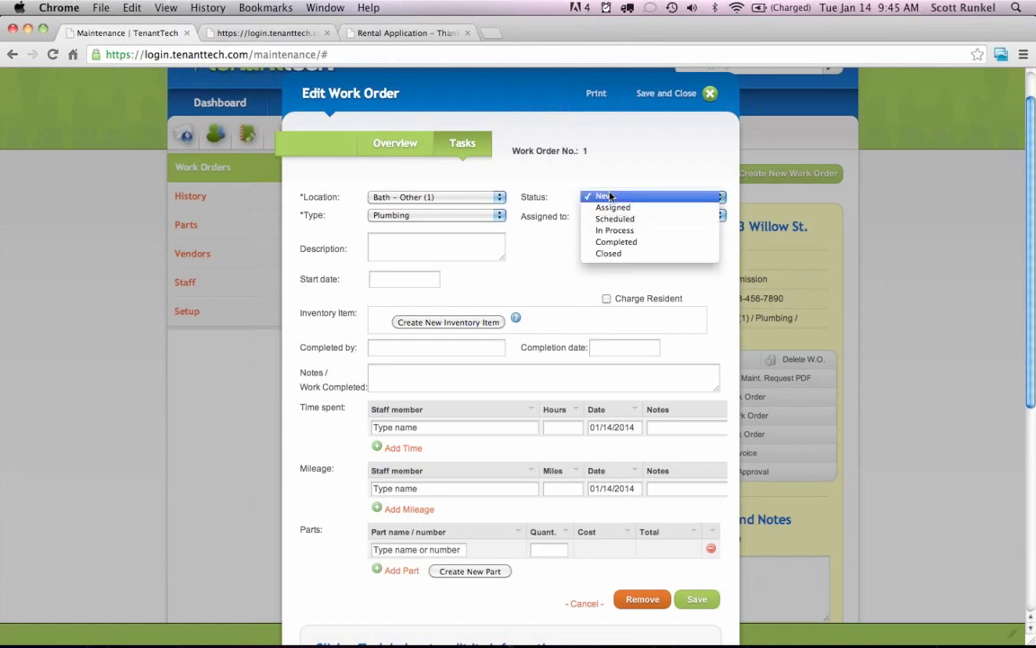
left_click(533, 271)
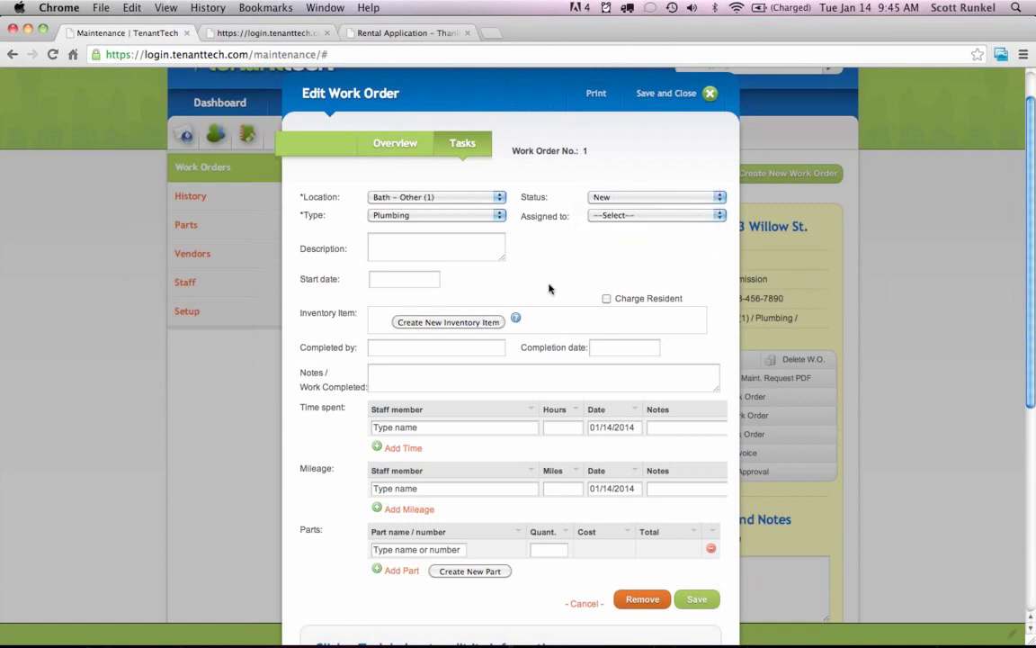
Return to the work order overview and open its printable copy.
left_click(392, 142)
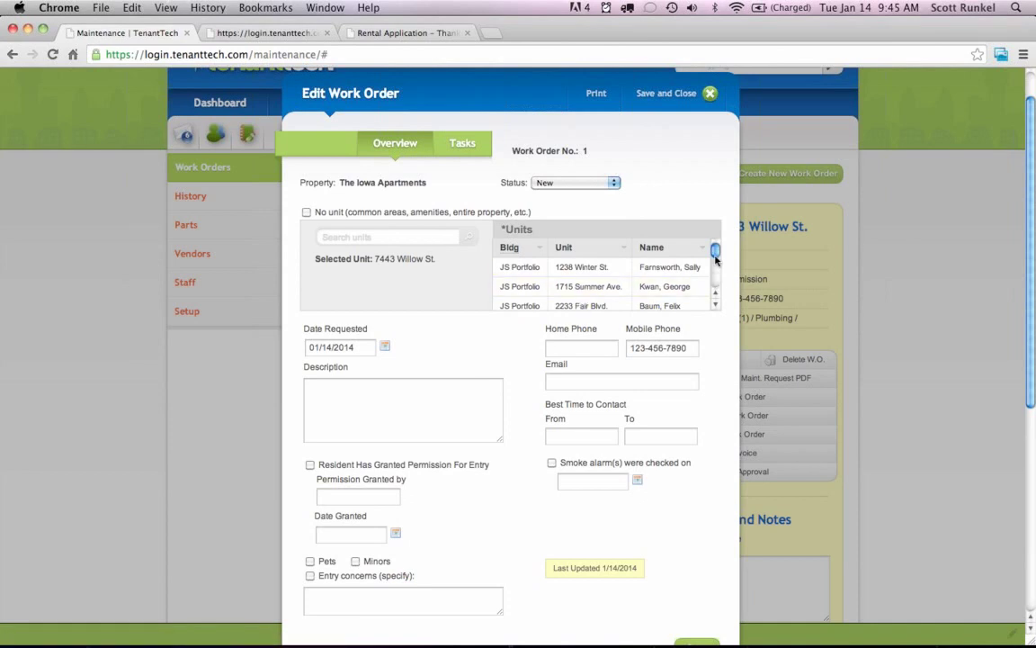
left_click_drag(716, 258, 717, 270)
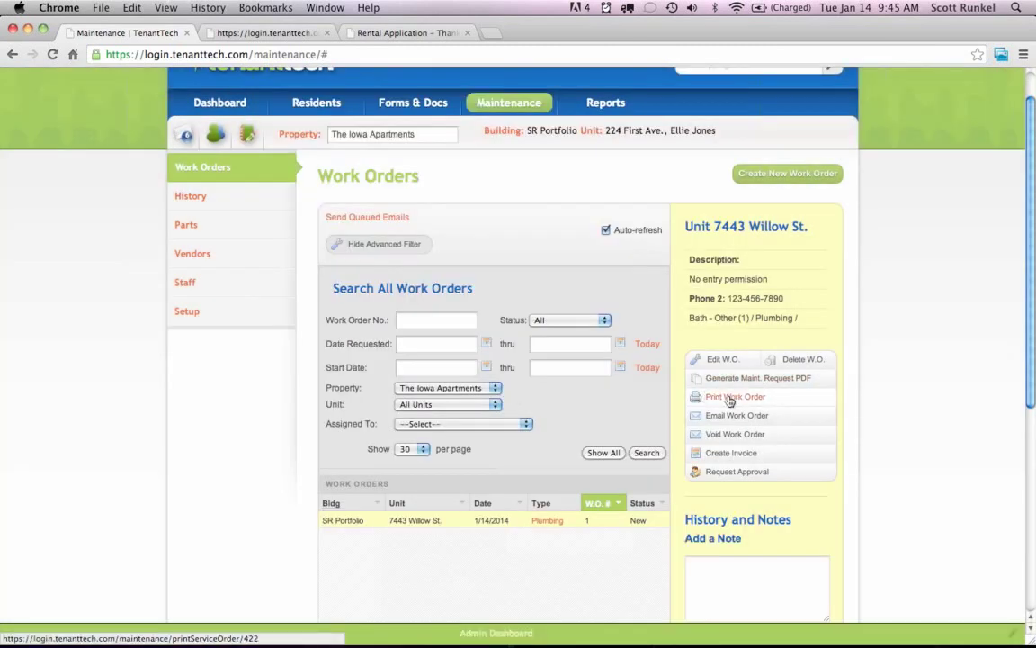
left_click(730, 399)
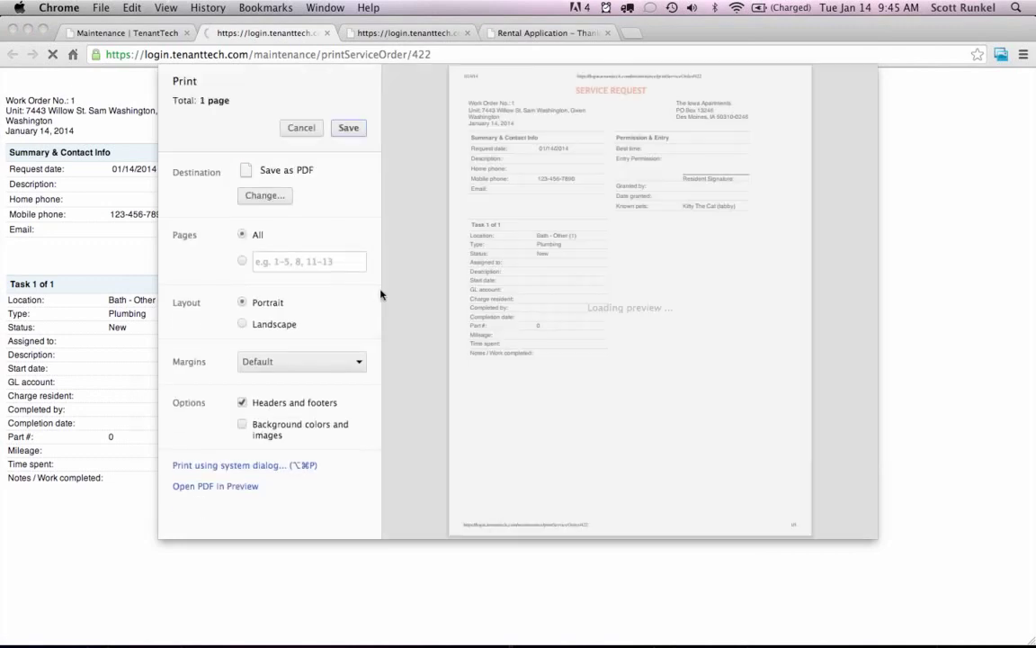
Cancel printing the service request and return to the Maintenance work orders tab.
key("Escape")
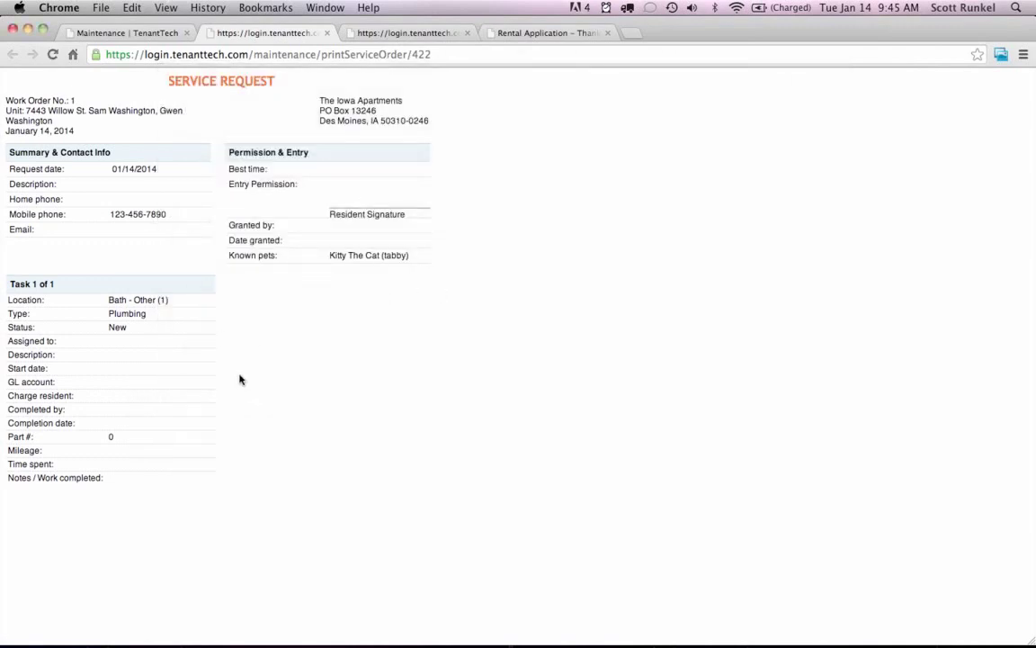
left_click(133, 33)
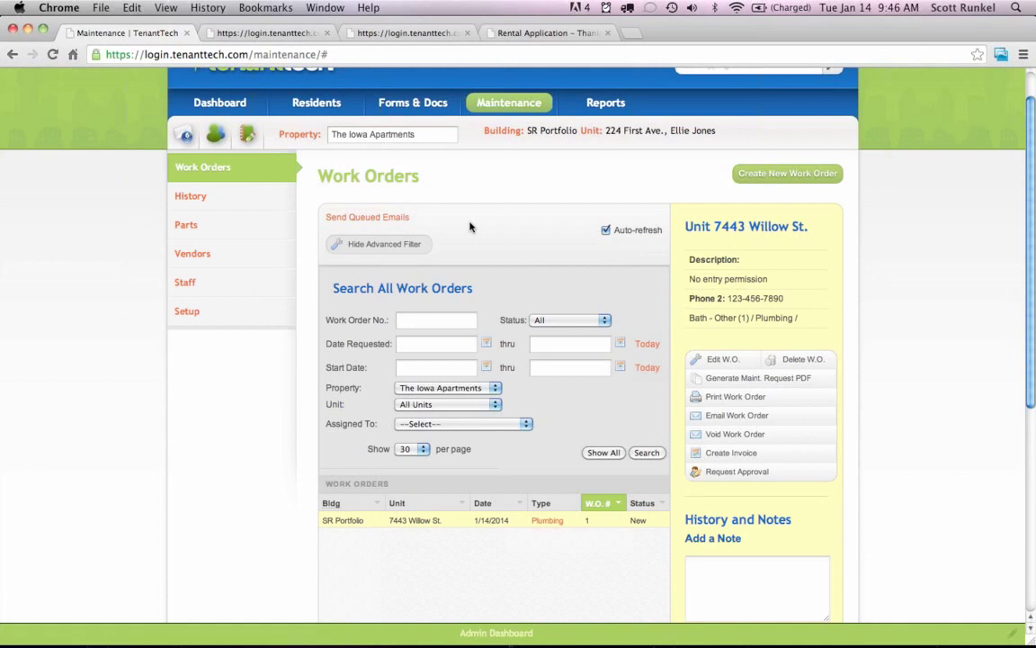
scroll(477, 227, "up", 1)
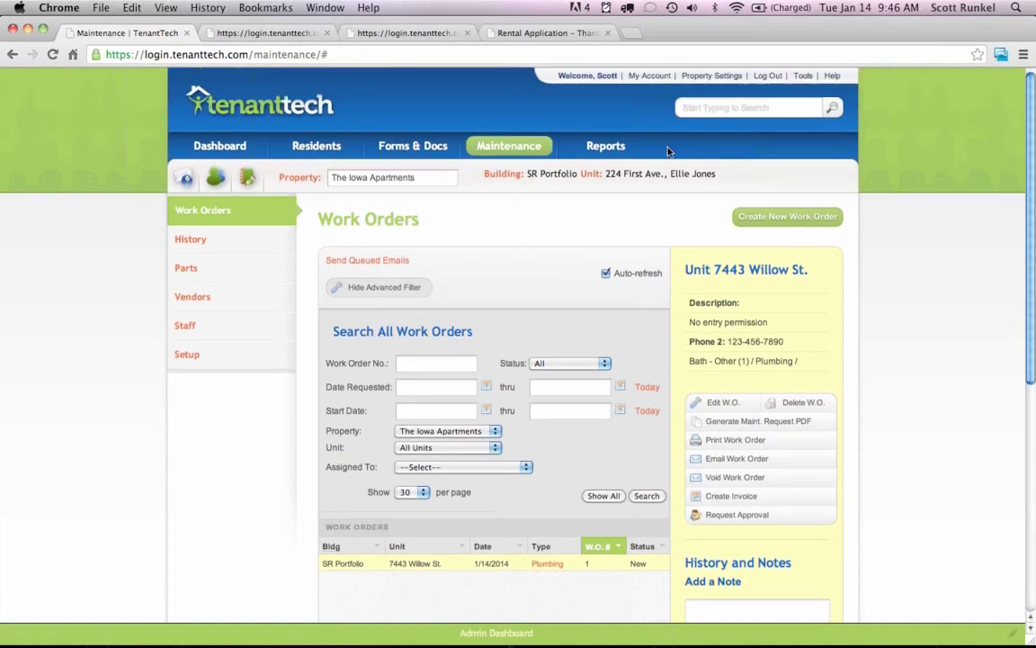
left_click(696, 109)
type("el")
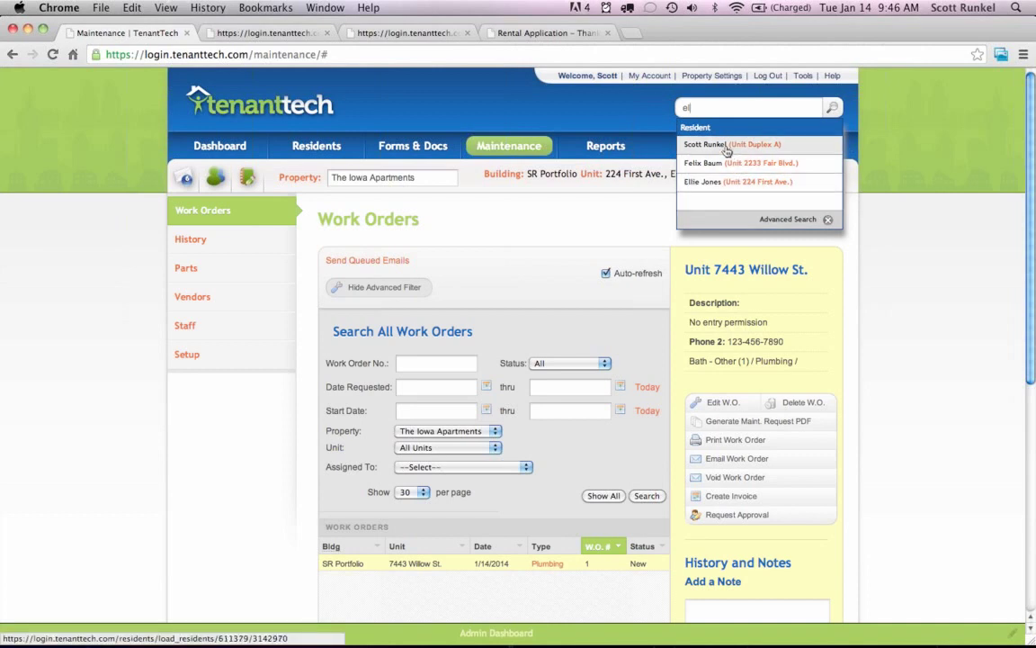
left_click(650, 216)
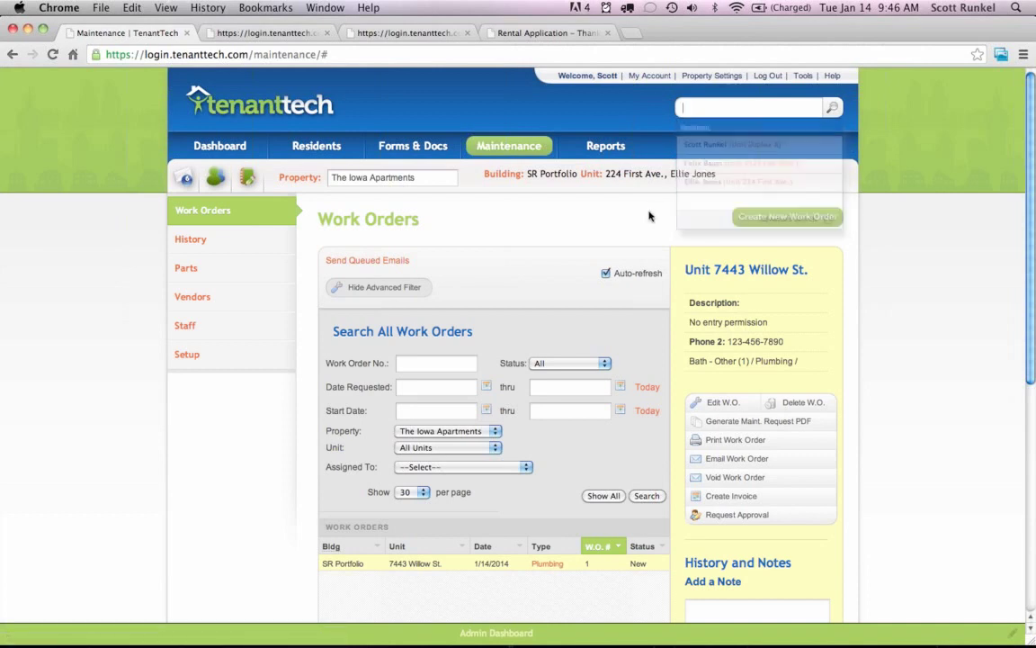
left_click(200, 150)
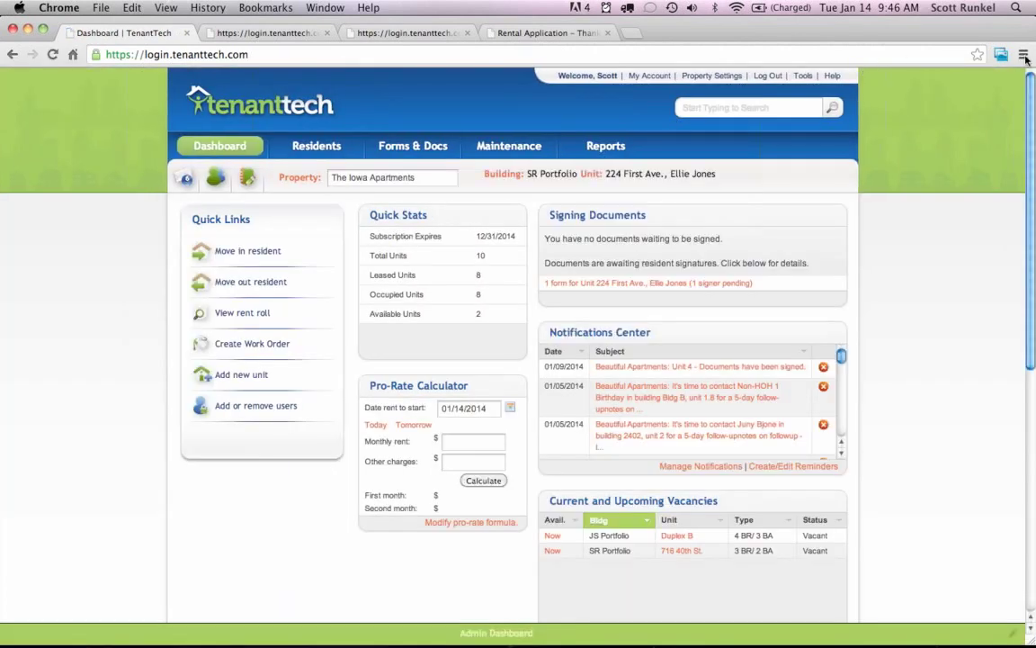
Bring the TenantTech dashboard back into focus and go to My Account settings.
left_click(1027, 60)
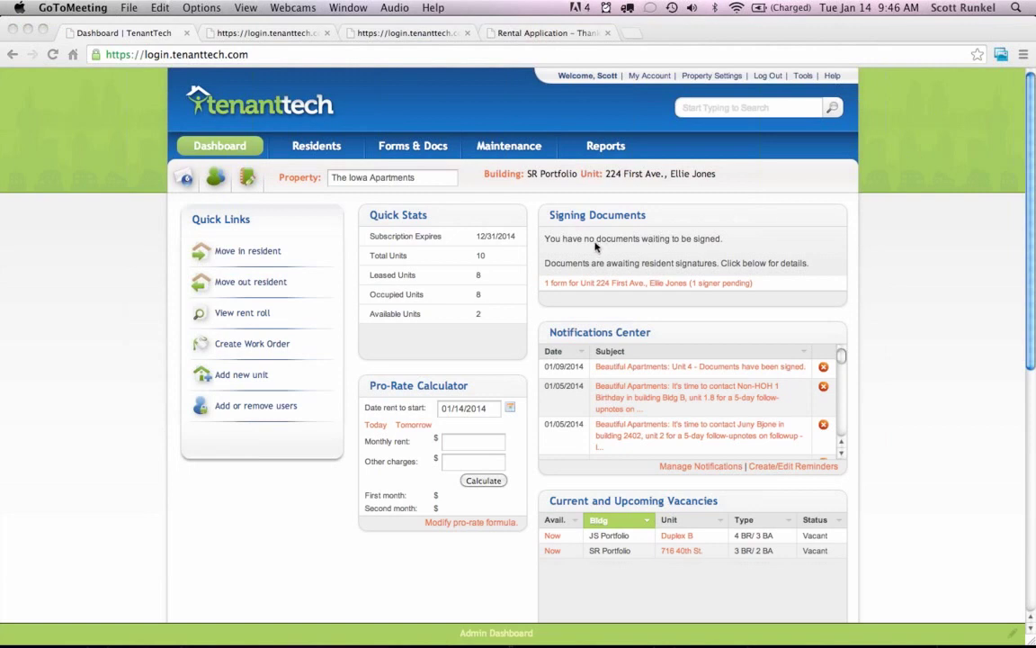
left_click(566, 244)
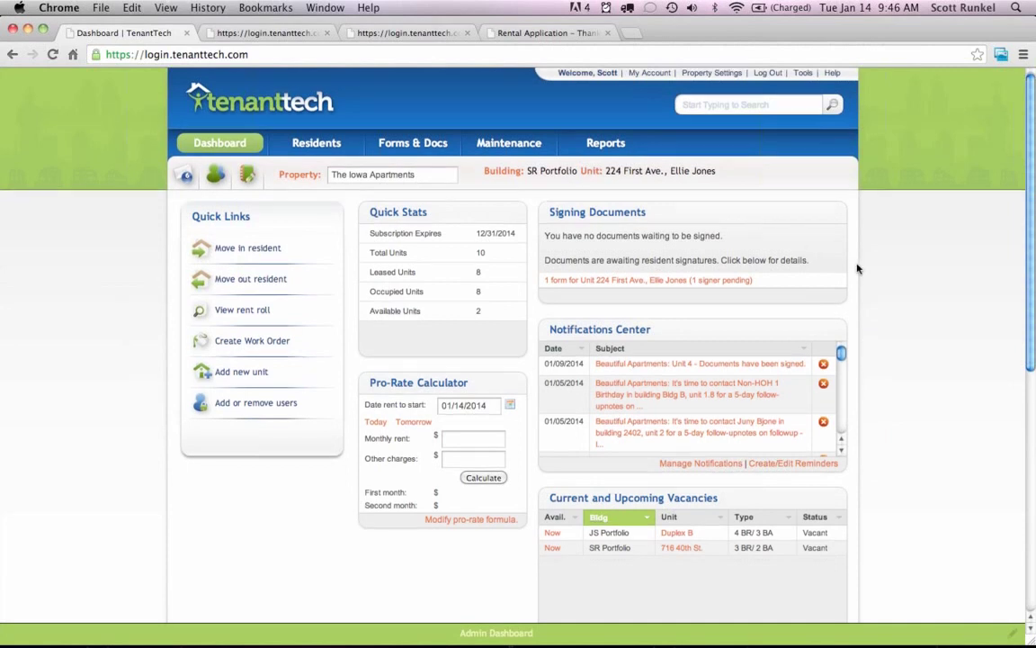
scroll(857, 268, "down", 1)
scroll(857, 268, "up", 1)
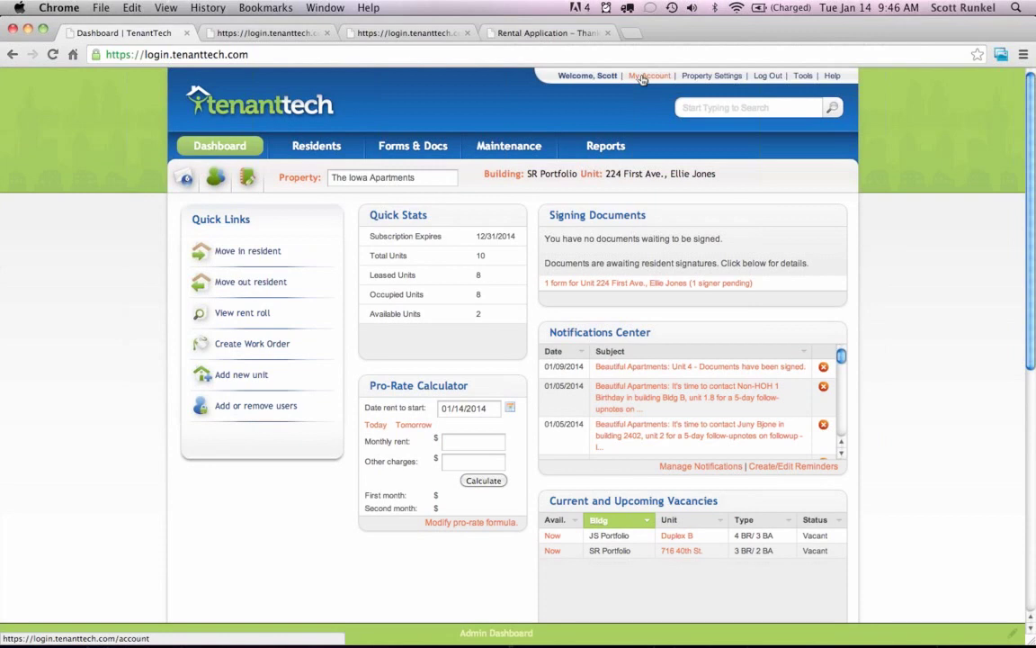
left_click(642, 77)
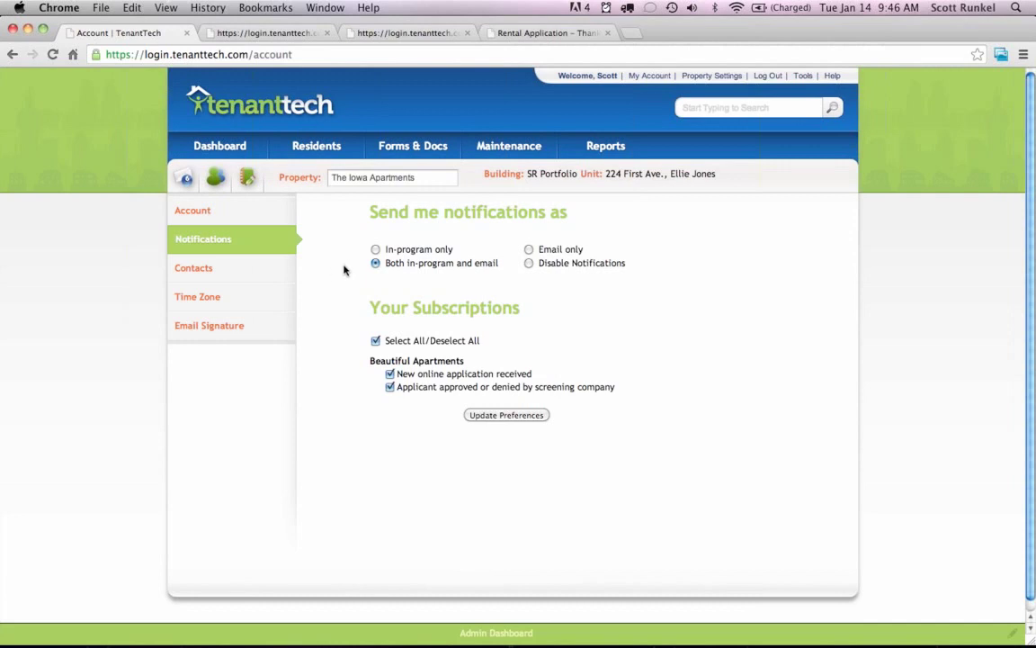
Open the maintenance Work Orders, then move on to the Residents area.
left_click(506, 150)
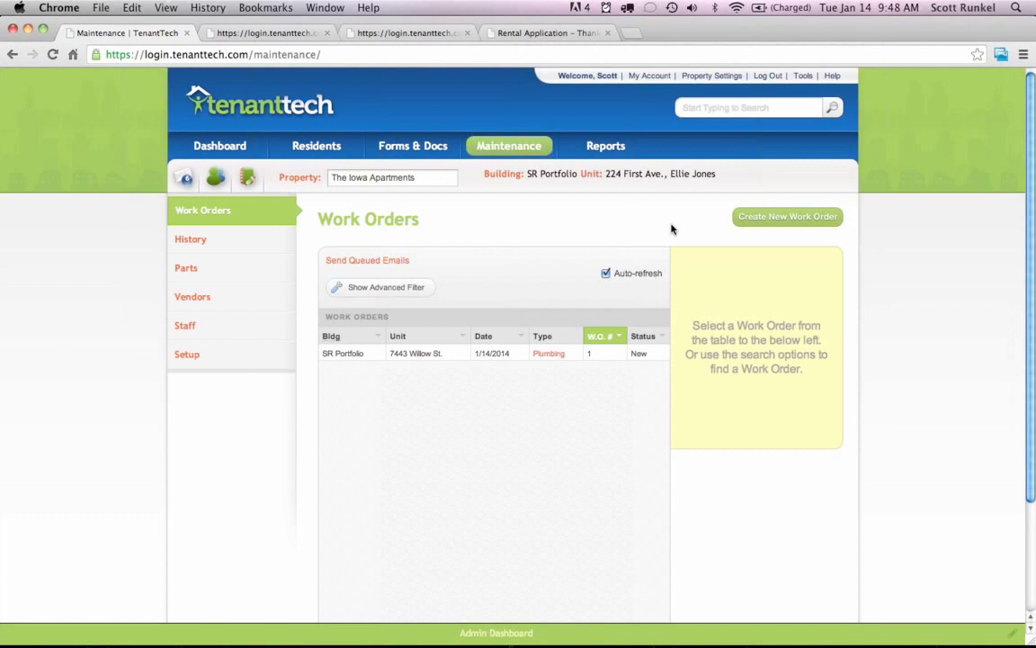
left_click(334, 145)
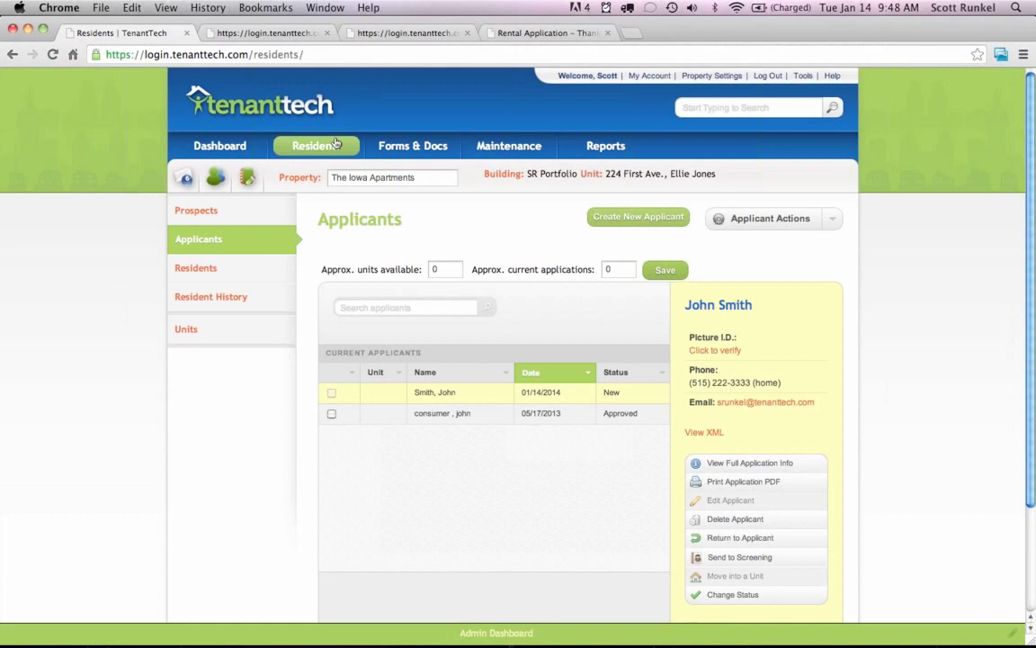
Show the current residents list with unit 224 First Ave.'s details.
left_click(215, 268)
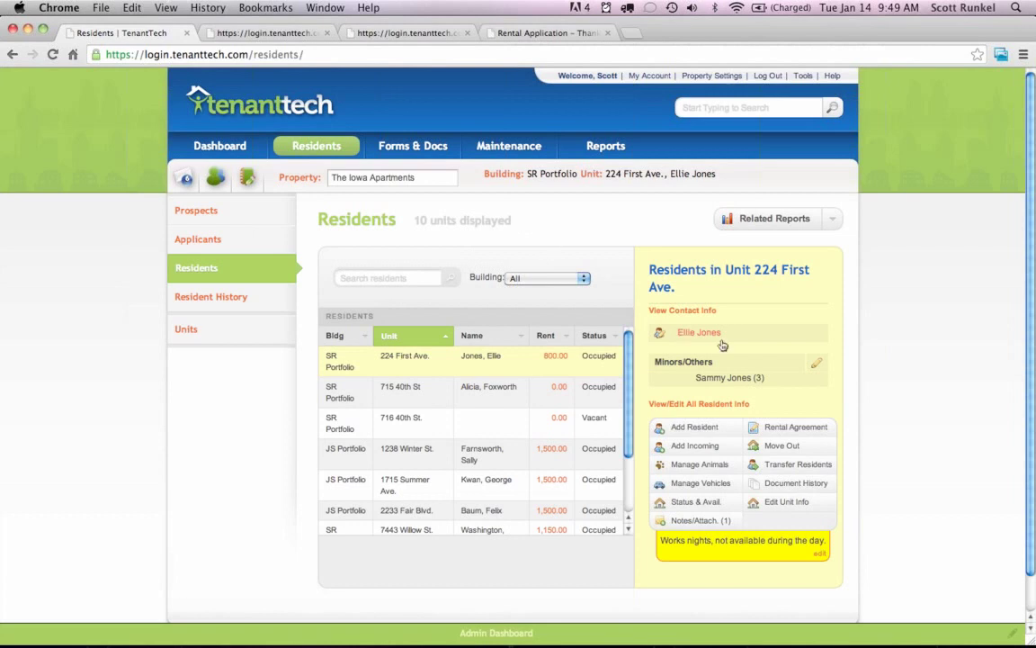
scroll(879, 393, "down", 2)
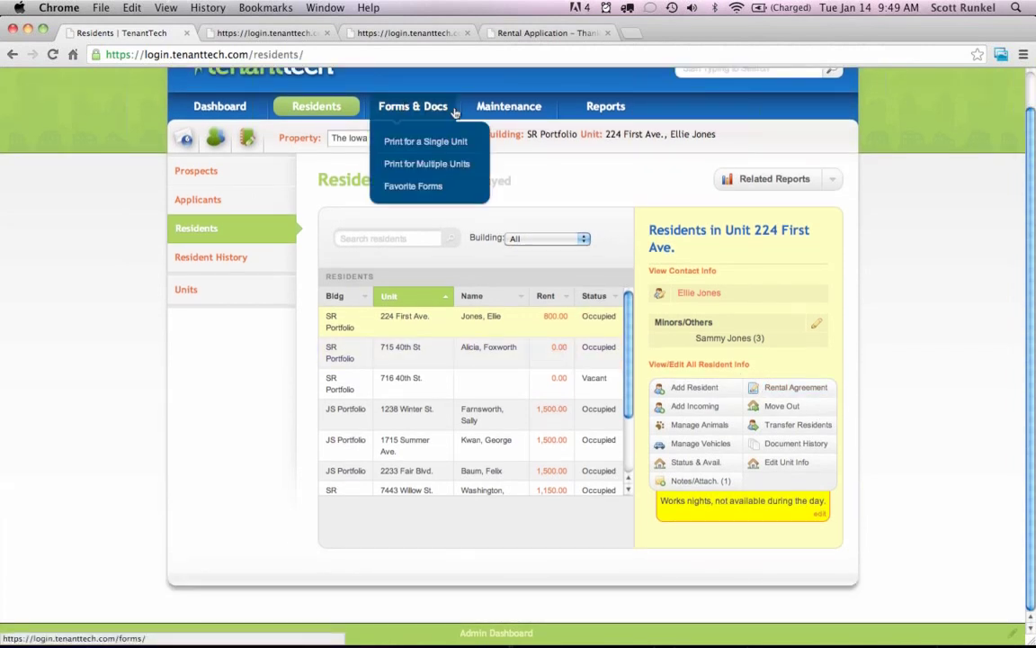
mouse_move(501, 108)
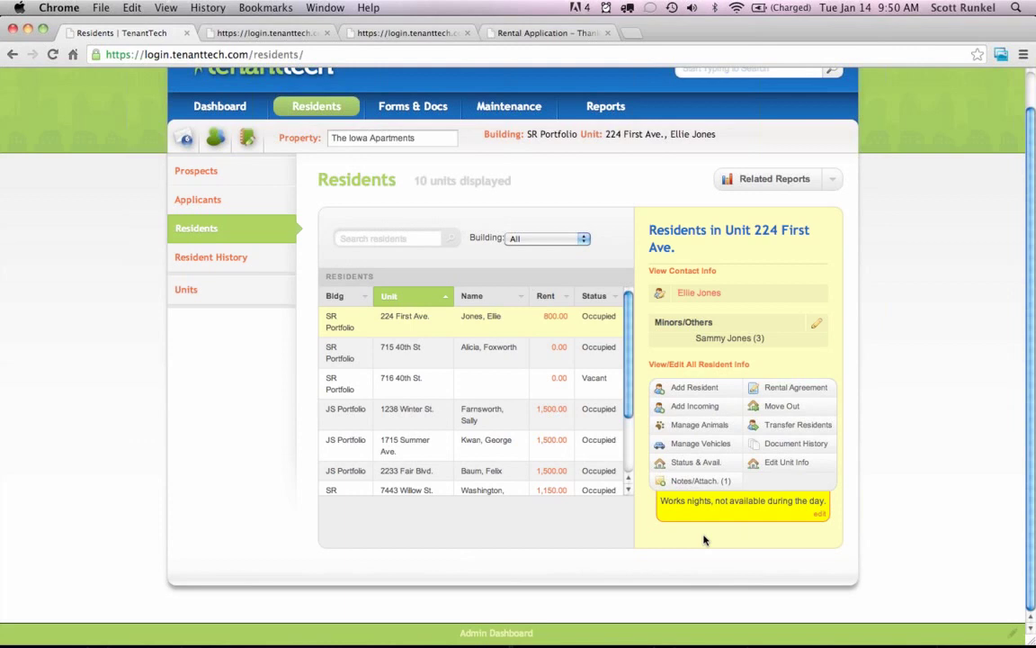
Return to The Iowa Apartments dashboard, look it over, then open a new browser tab.
left_click(230, 107)
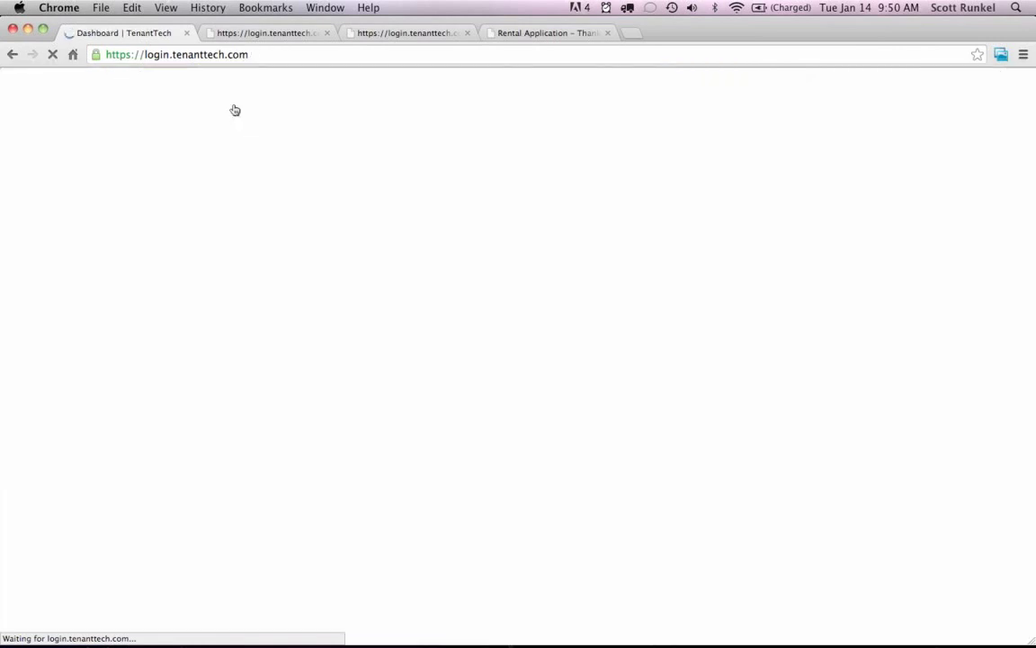
scroll(890, 347, "down", 5)
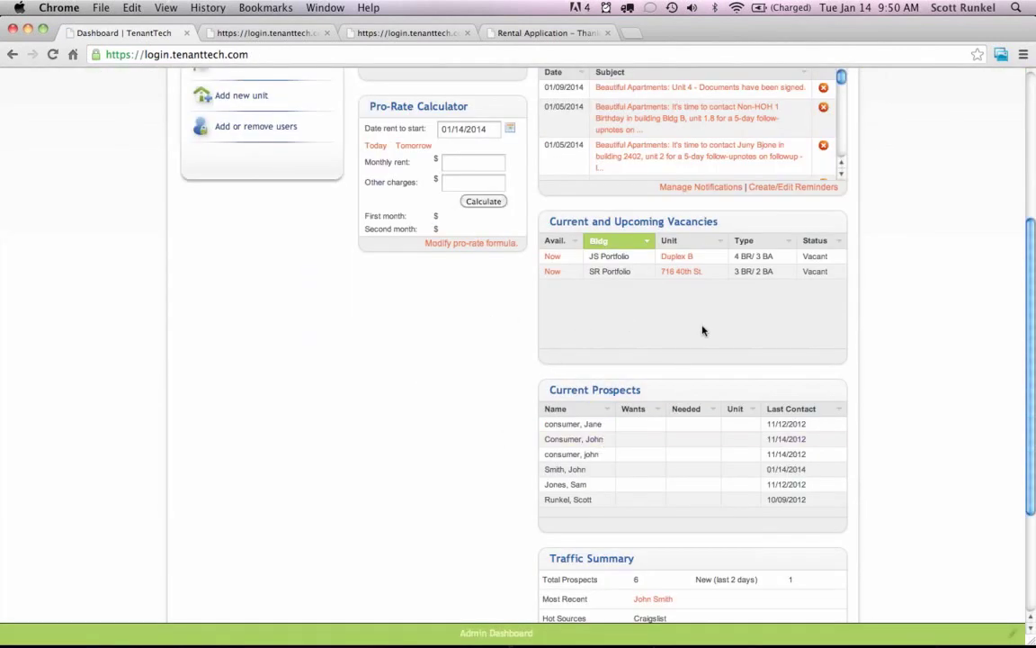
scroll(679, 357, "up", 5)
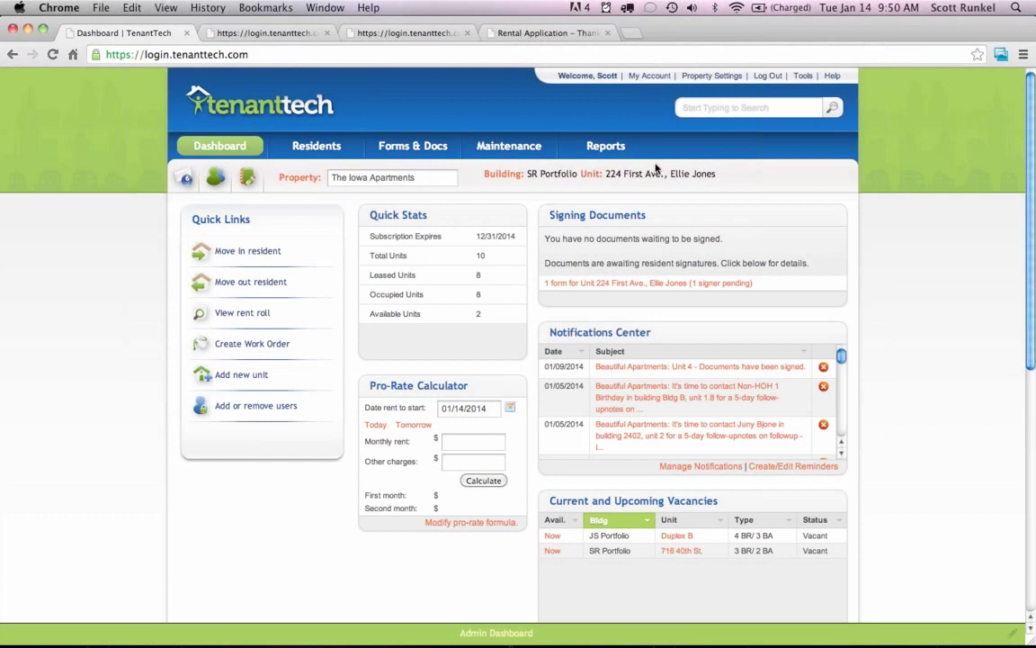
mouse_move(610, 157)
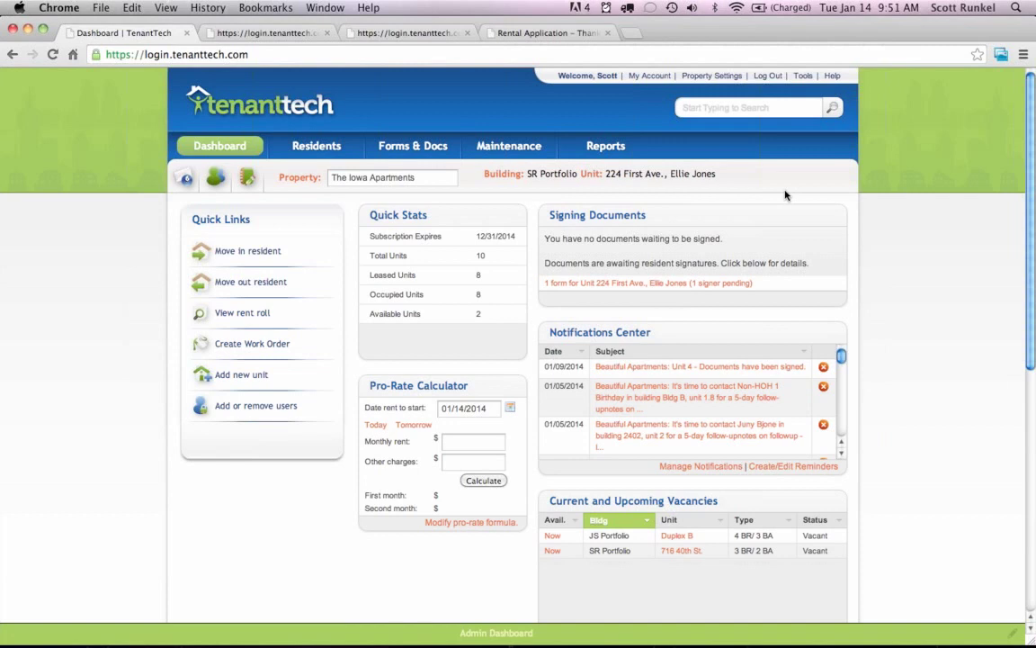
left_click(628, 34)
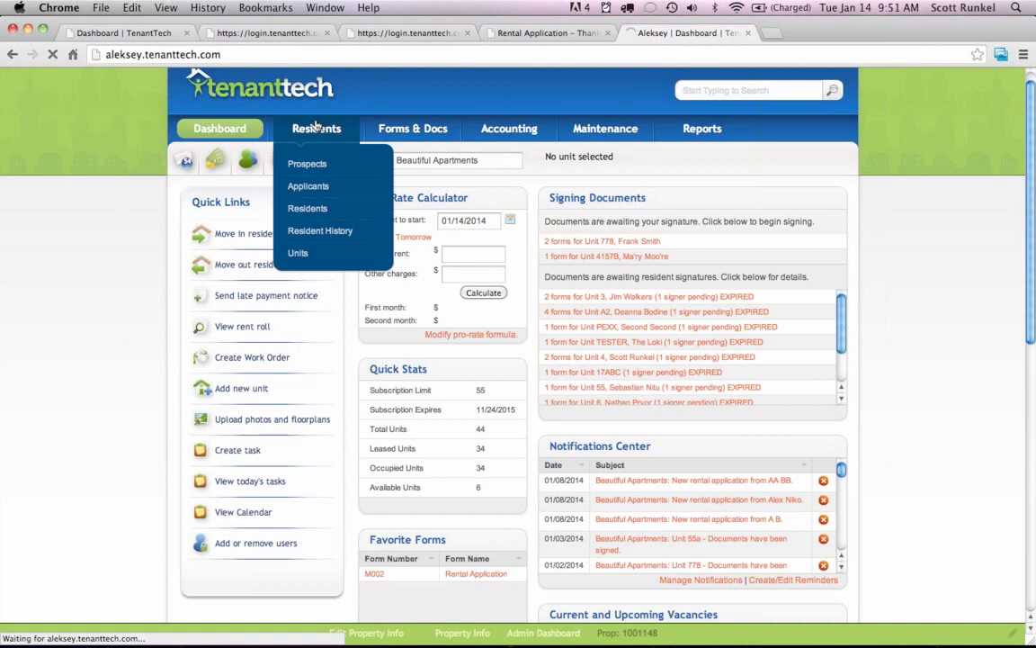
Switch Residents to the Accounting Test property by searching 'account' and show unit 101's details.
left_click(317, 128)
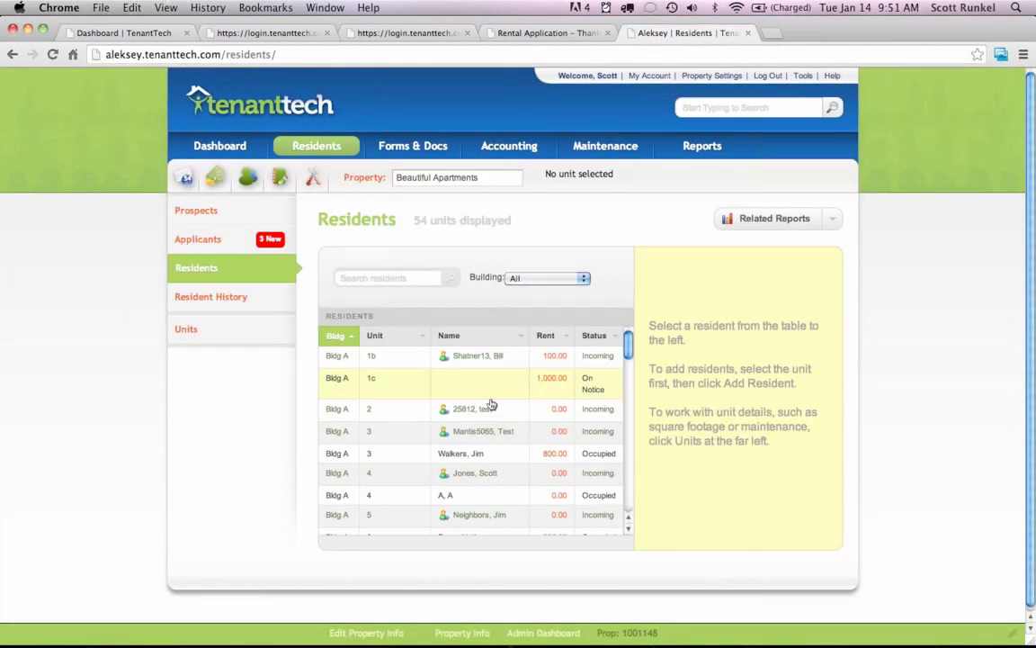
left_click(440, 178)
key("BackSpace")
type("account")
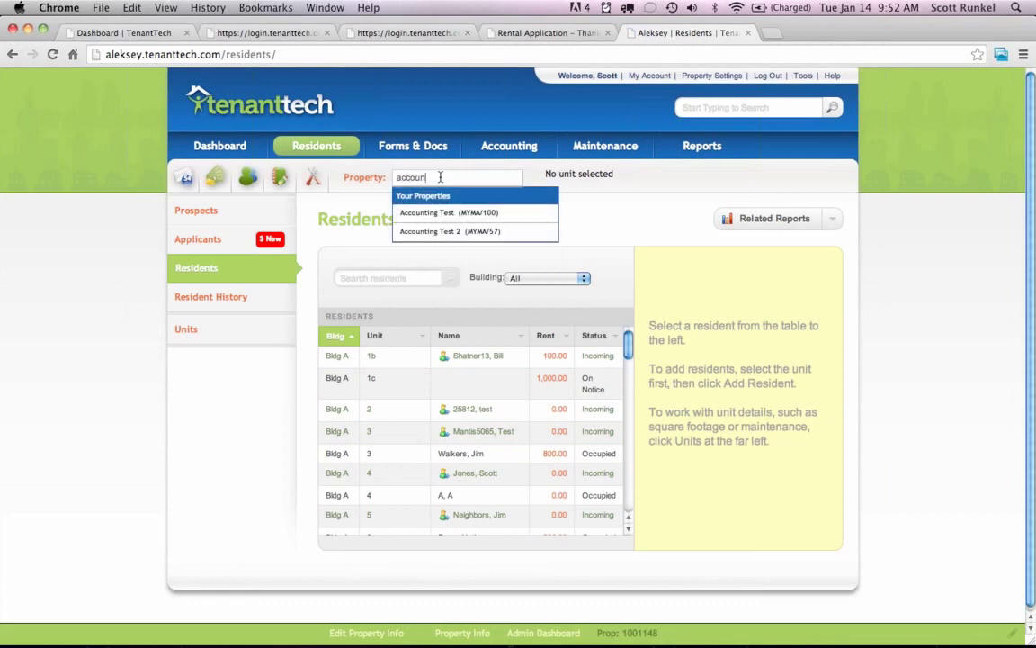
left_click(433, 215)
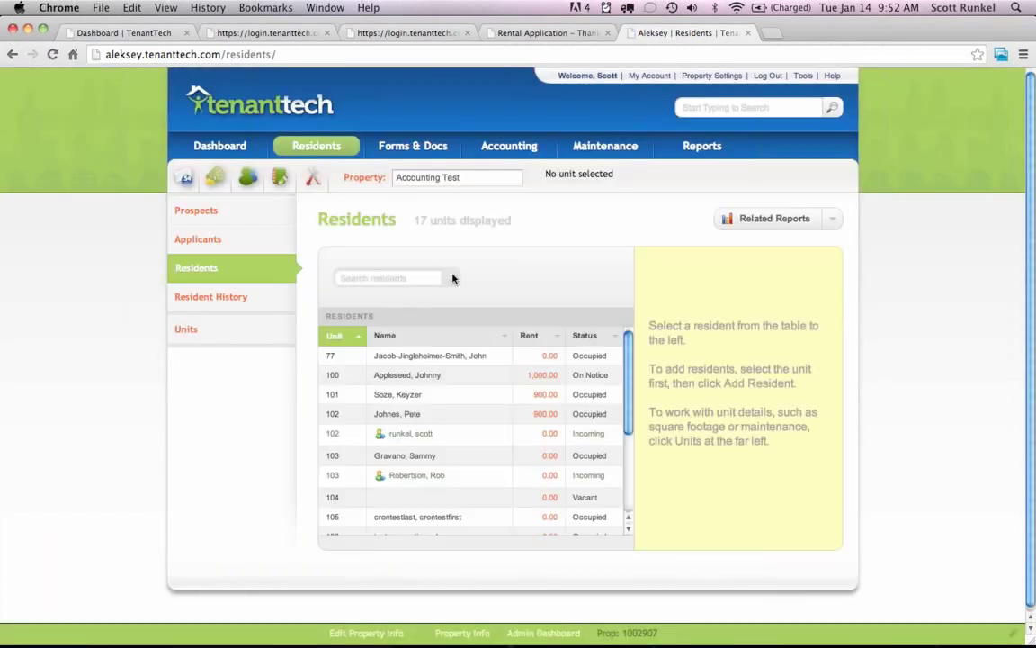
left_click(418, 395)
scroll(900, 396, "down", 1)
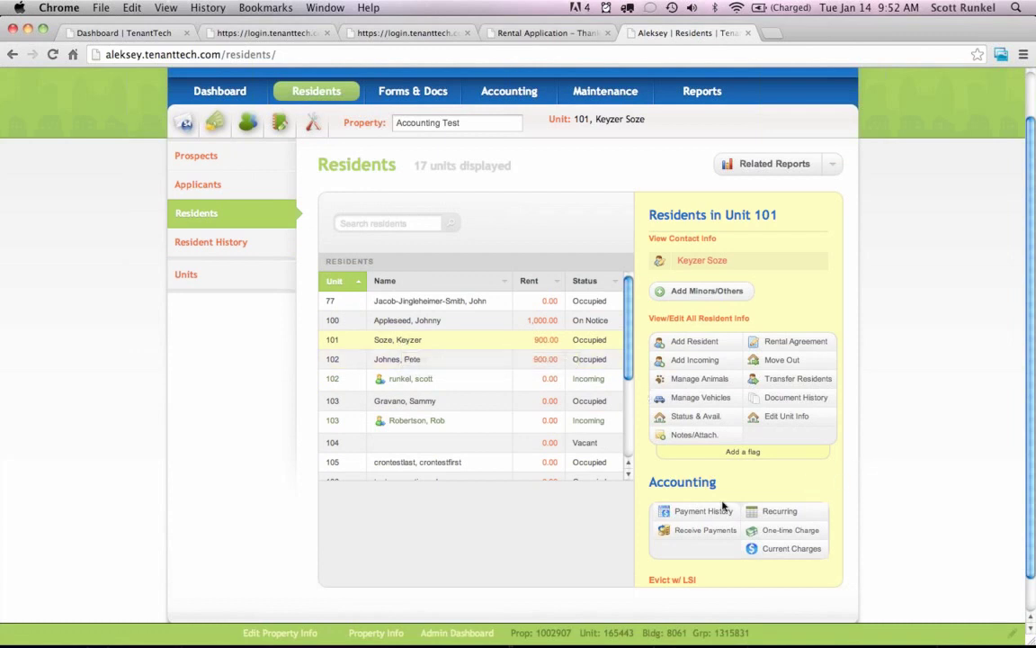
Review unit 101's payment history and recurring charges, closing each afterwards.
left_click(694, 513)
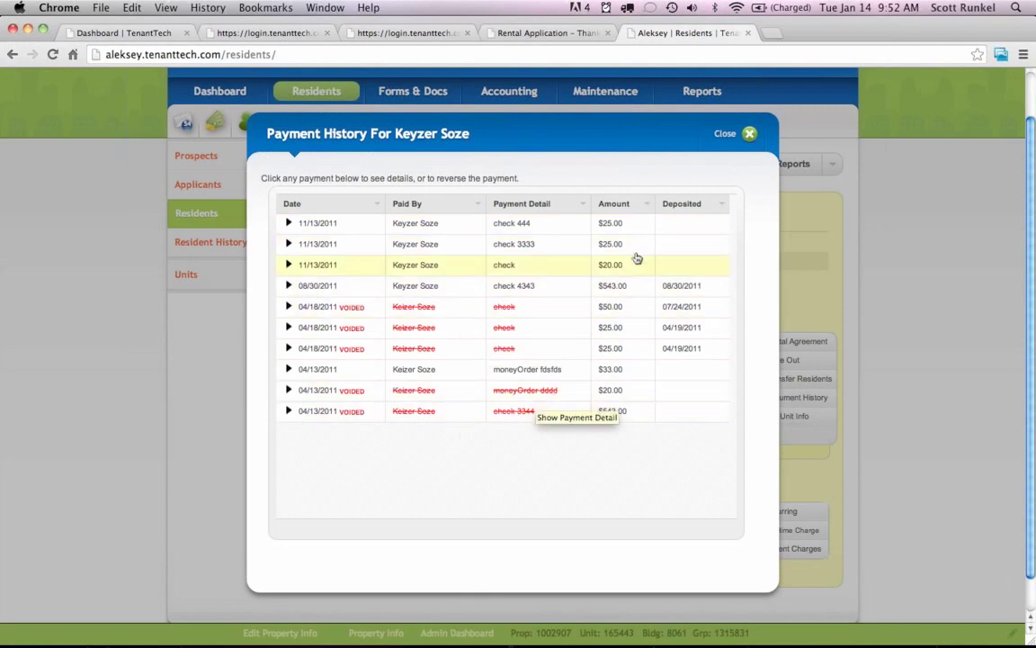
left_click(727, 137)
left_click(779, 511)
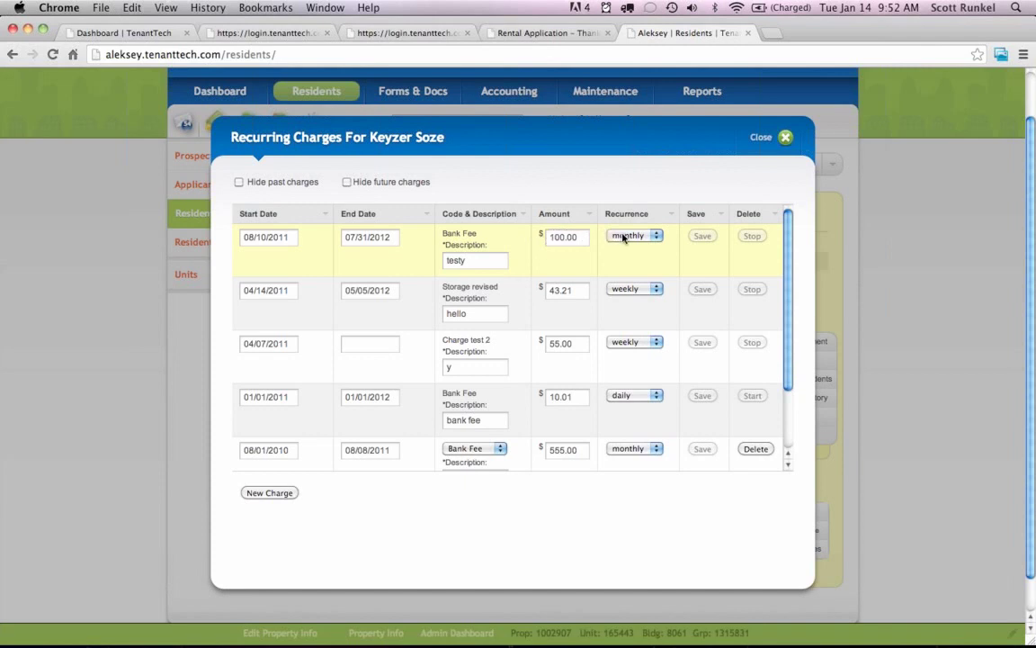
left_click(760, 139)
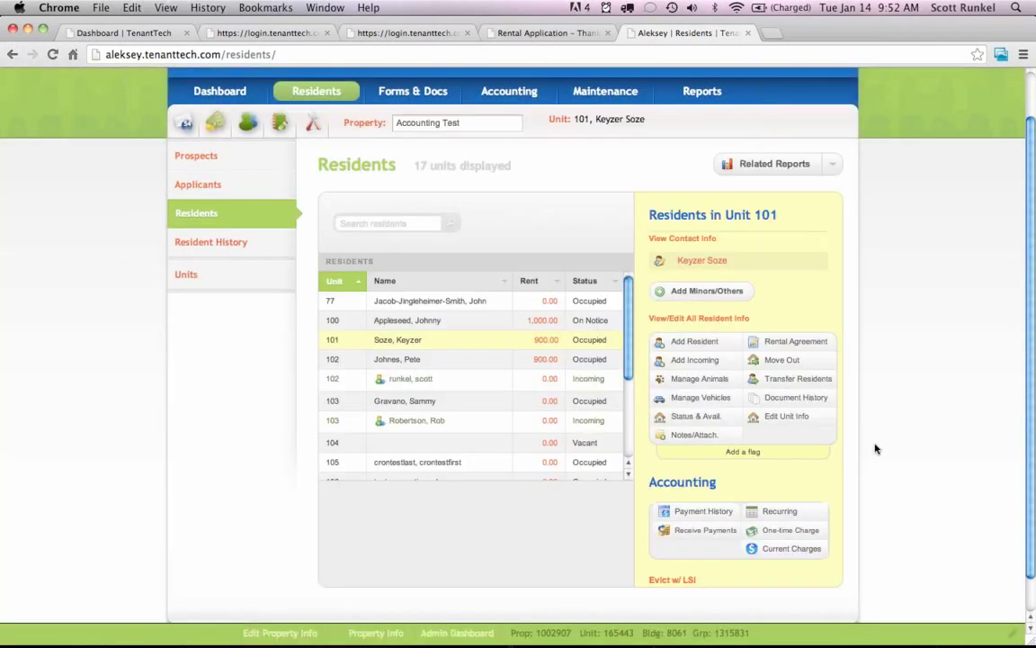
Open Receive Payments for unit 101, try the amount field, then close without saving.
left_click(705, 532)
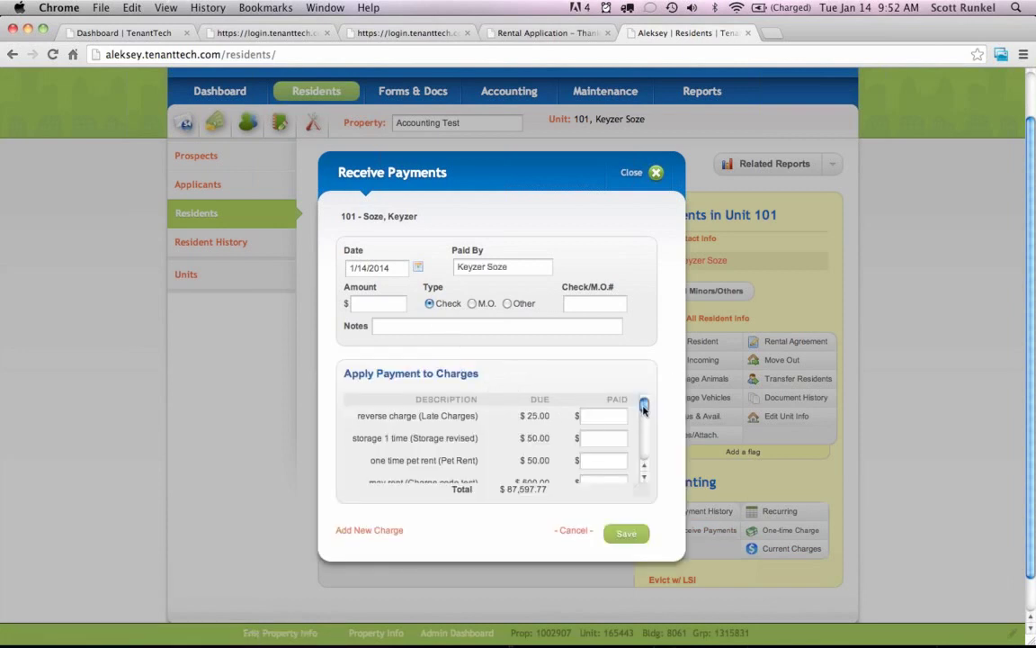
left_click_drag(643, 408, 643, 417)
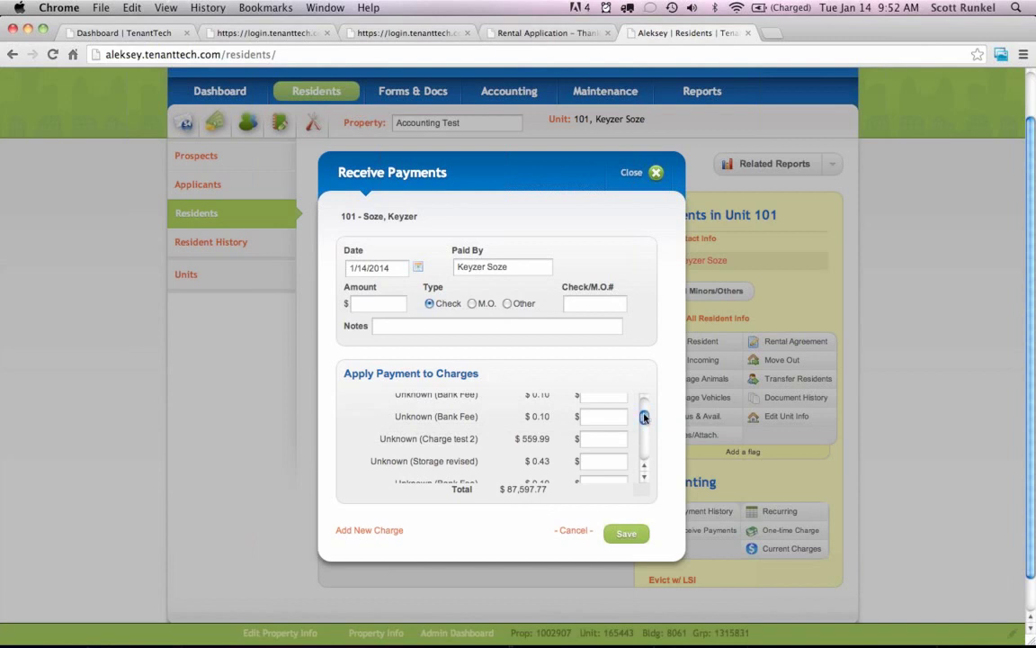
mouse_move(644, 416)
left_mouse_down()
mouse_move(644, 457)
mouse_move(644, 405)
left_mouse_up()
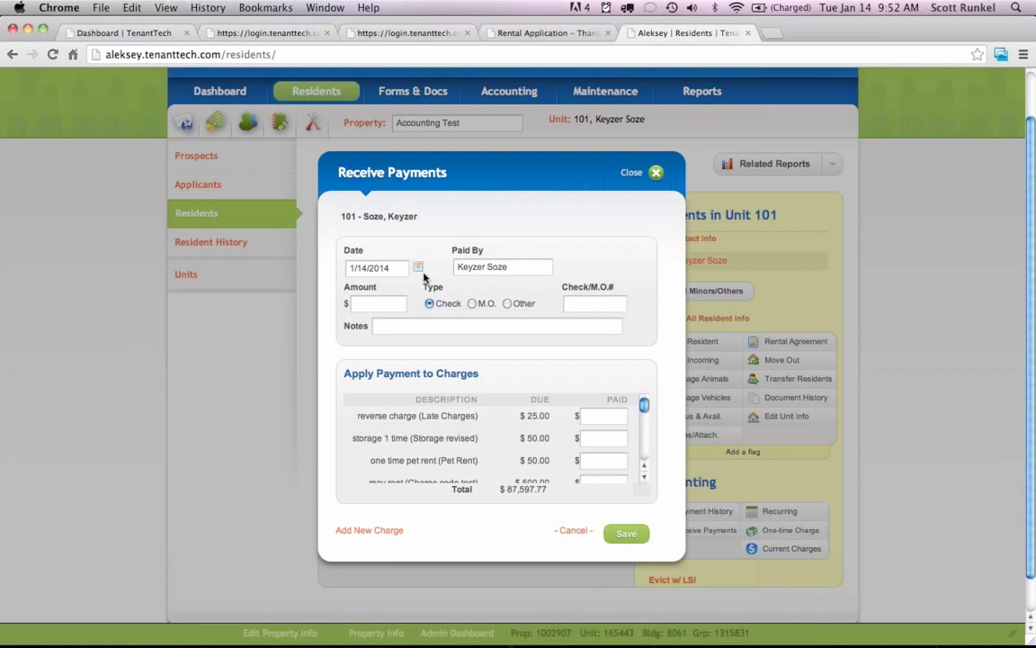
left_click(382, 303)
left_click(634, 173)
Return to the Dashboard for The Iowa Apartments.
scroll(621, 186, "up", 2)
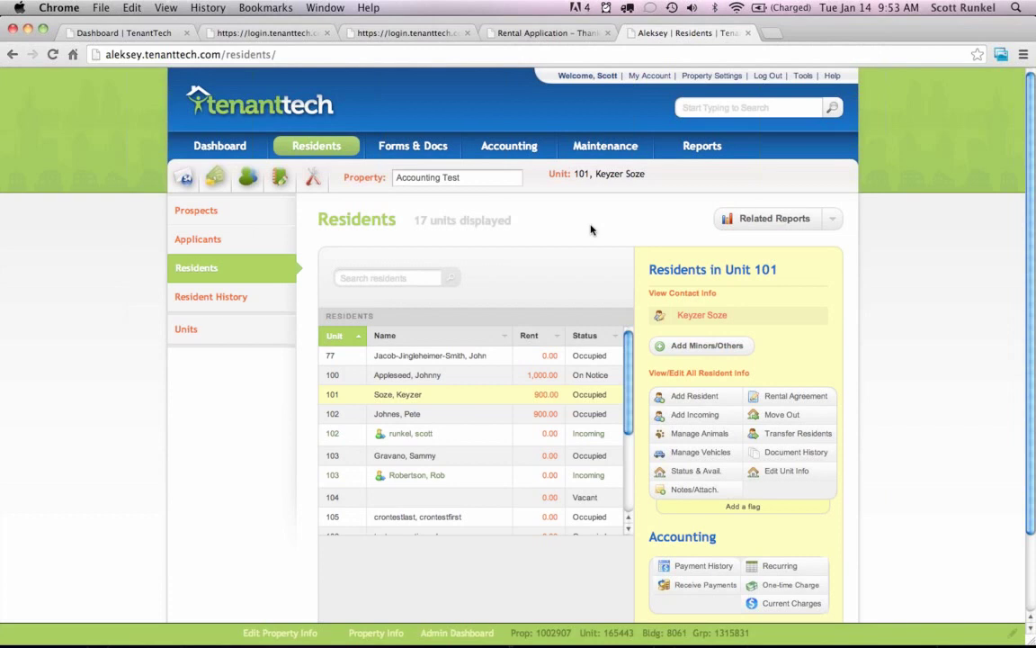
left_click(112, 33)
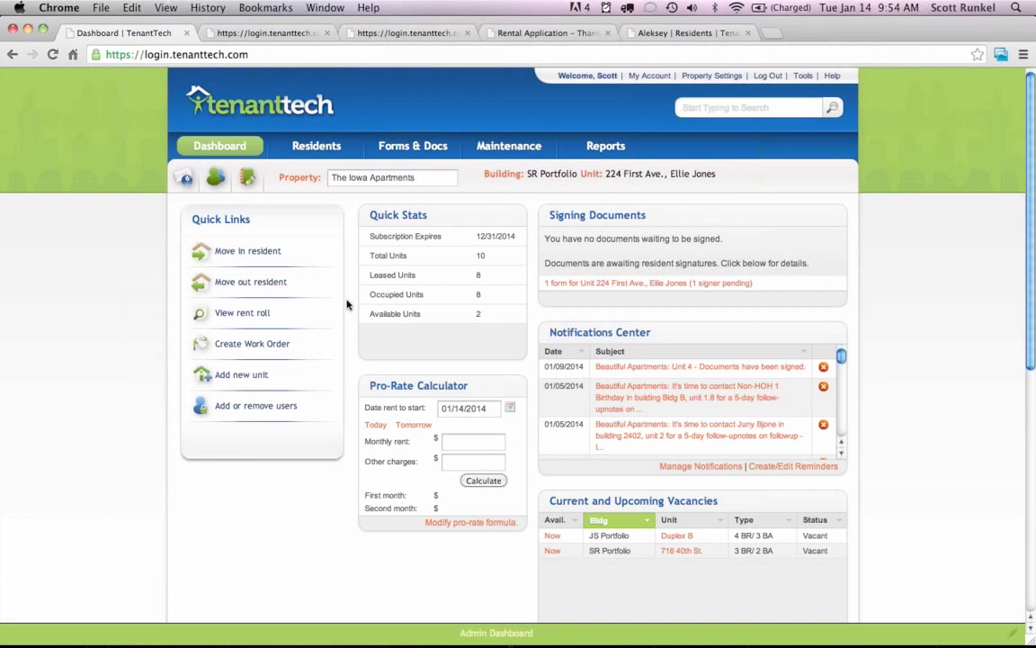
Go to Residents > Applicants and choose Delete Applicant for the newest applicant.
mouse_move(297, 131)
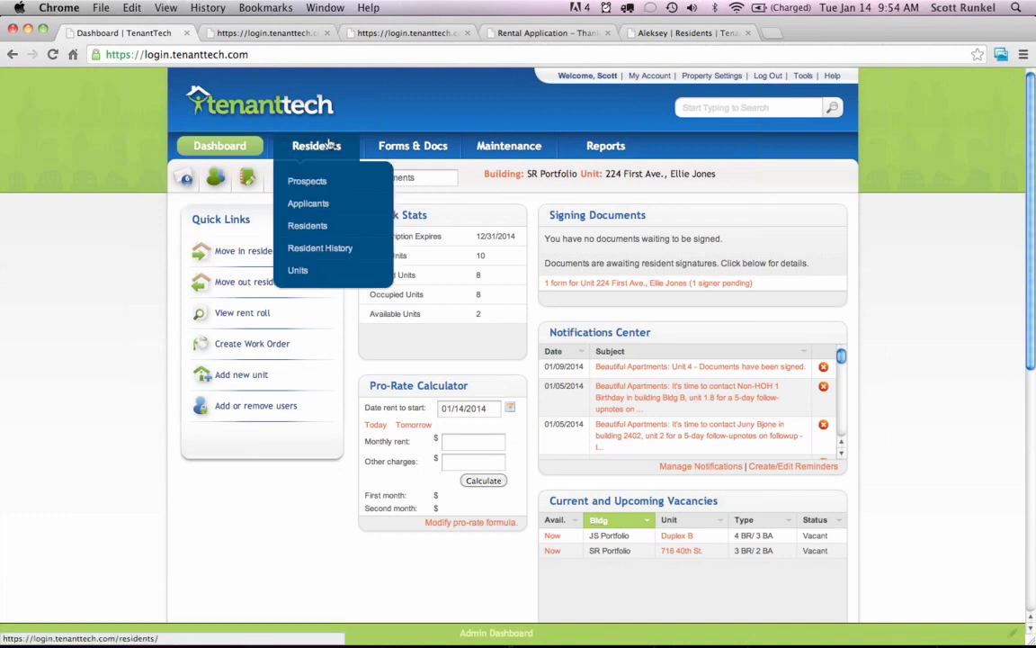
left_click(327, 203)
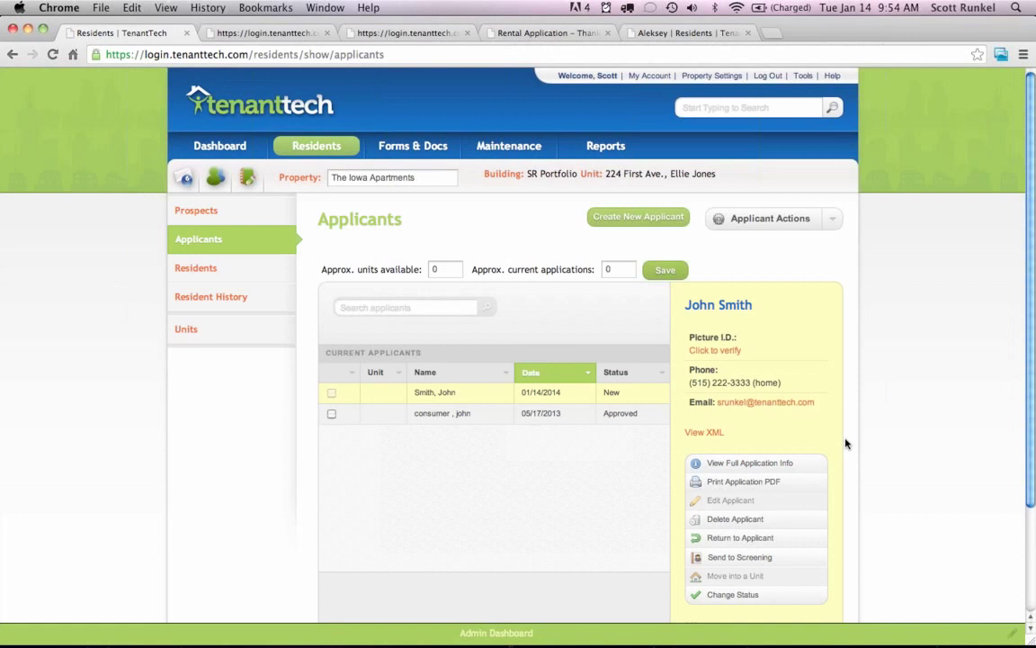
left_click(736, 522)
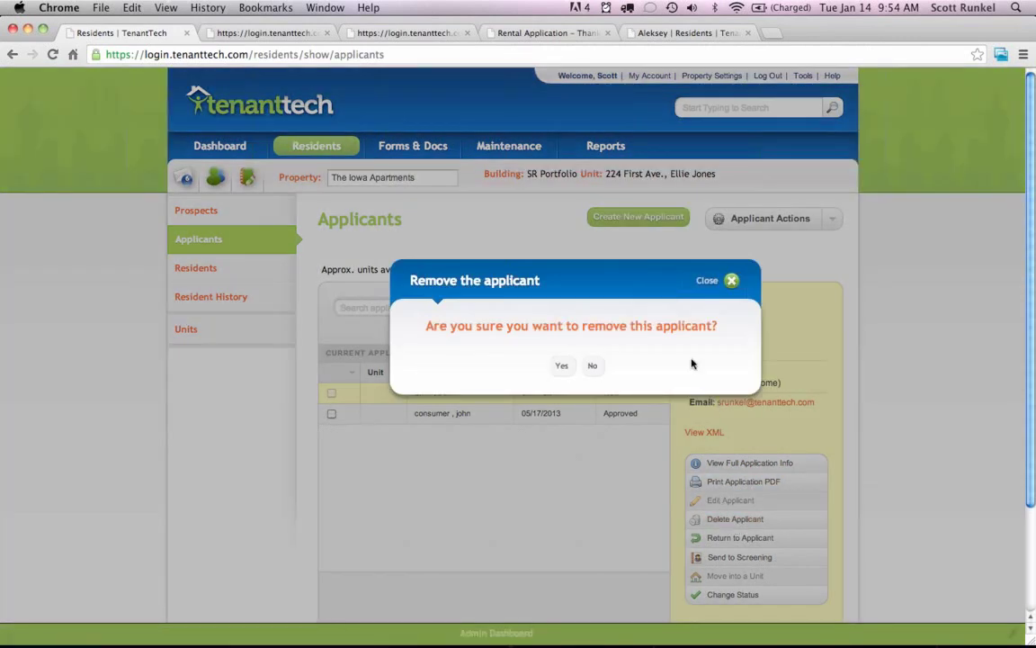
Close the 'Remove the applicant' confirmation without deleting anyone.
left_click(705, 280)
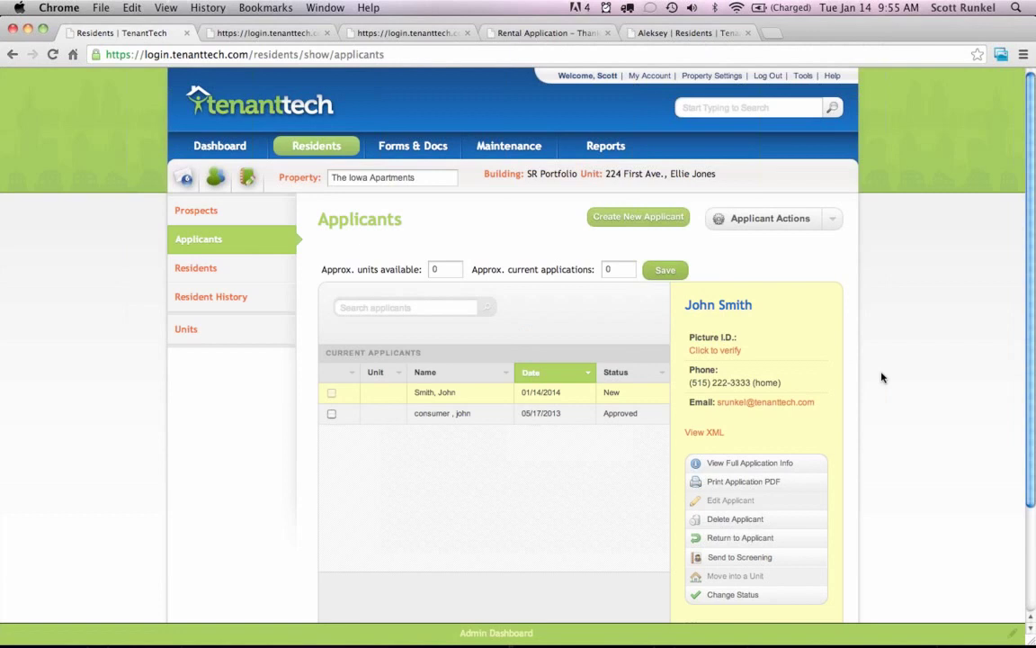
left_click(764, 221)
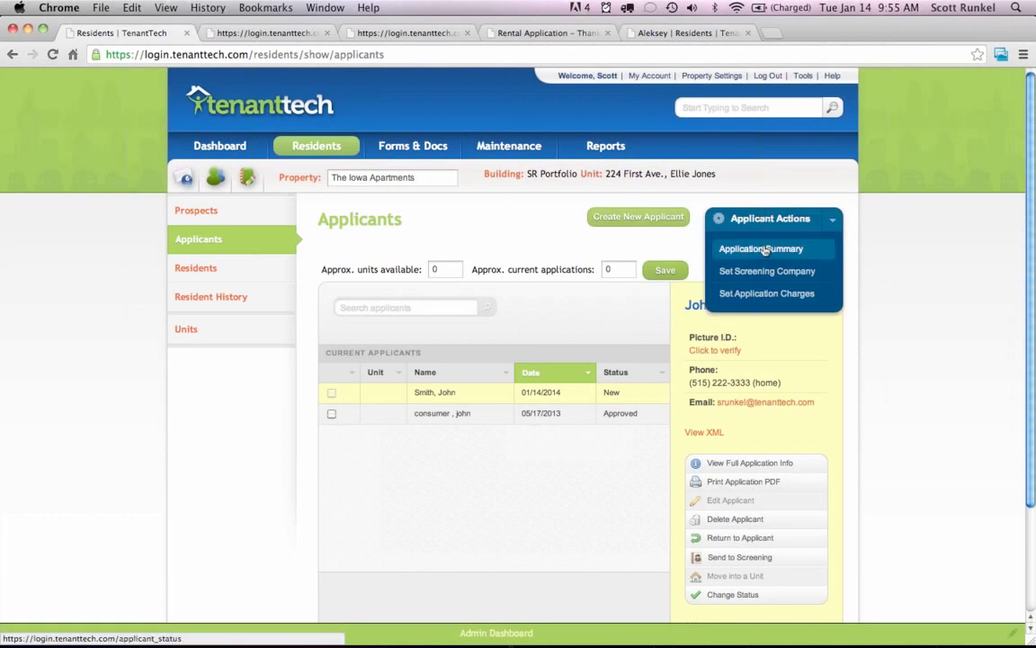
left_click(764, 250)
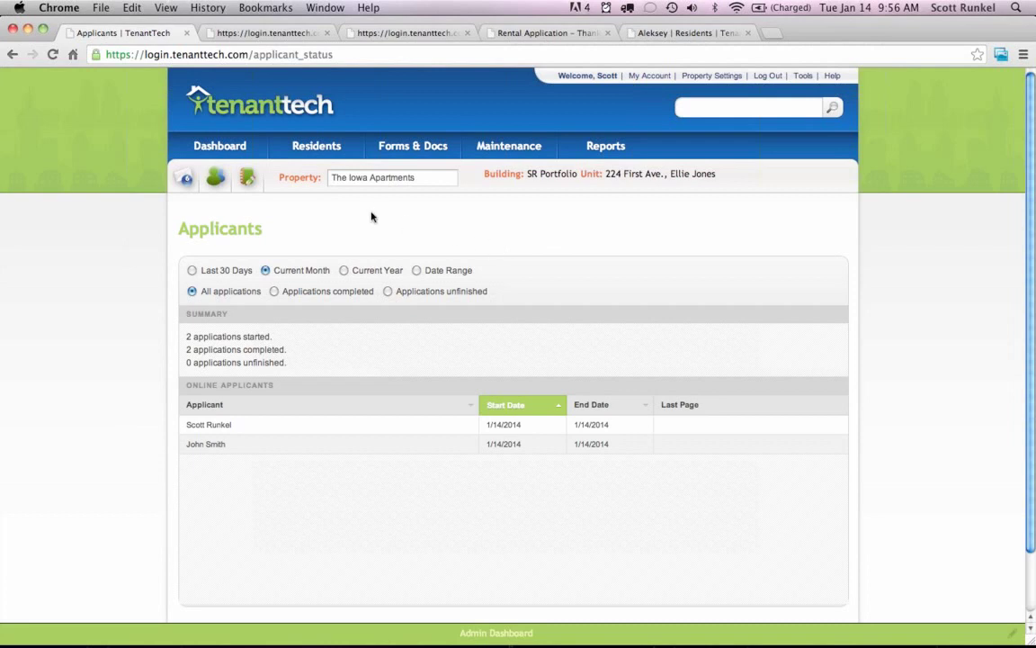
left_click(321, 146)
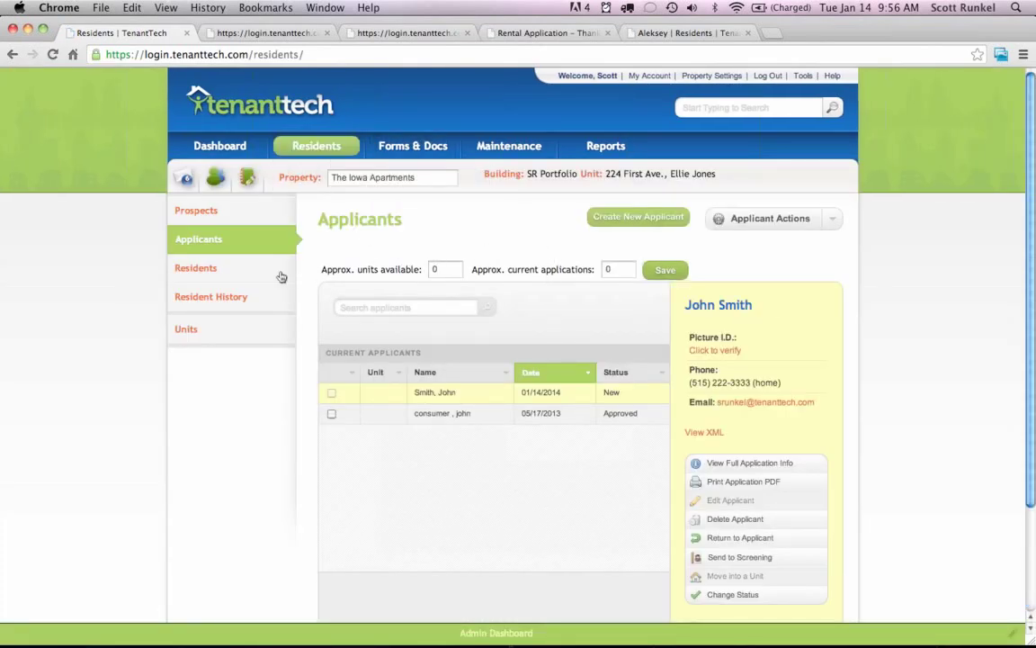
View the Residents table, check then close Edit Buildings, and move to the Units list.
left_click(270, 268)
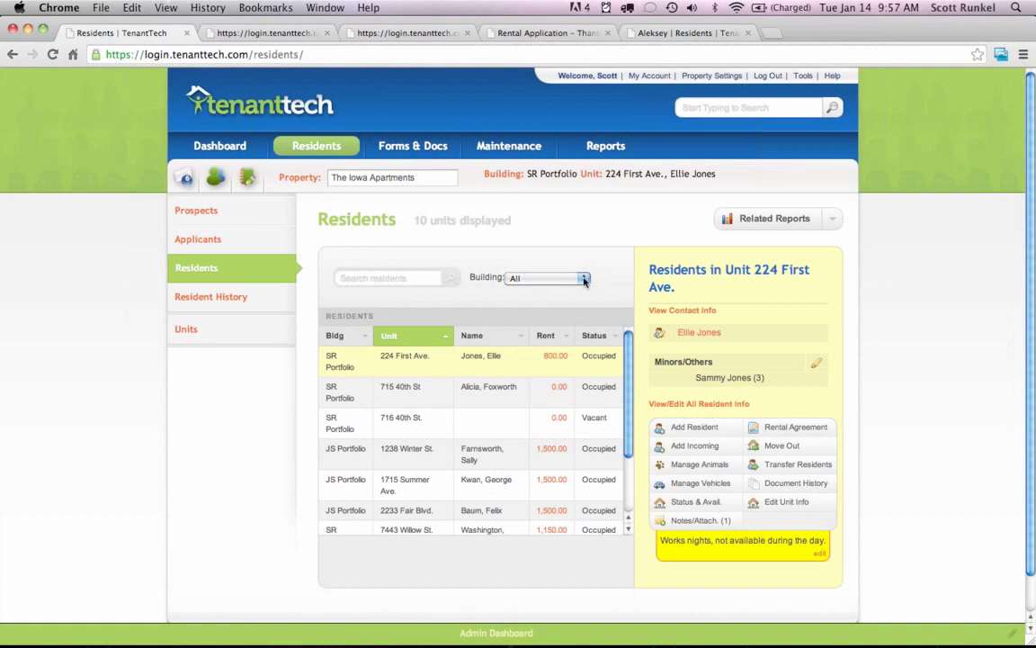
left_click(547, 278)
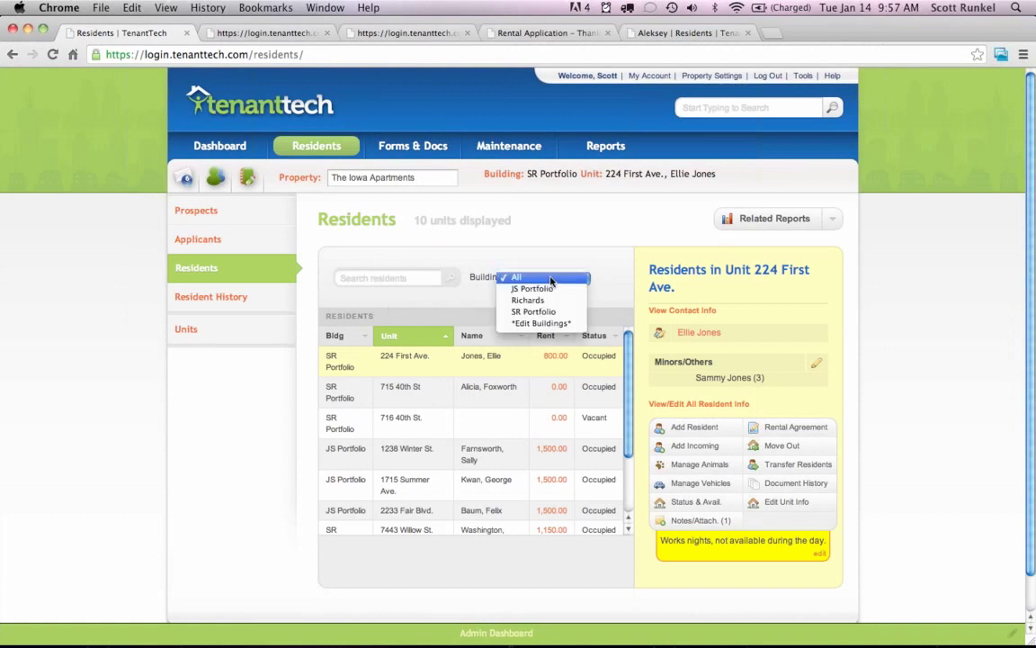
left_click(542, 323)
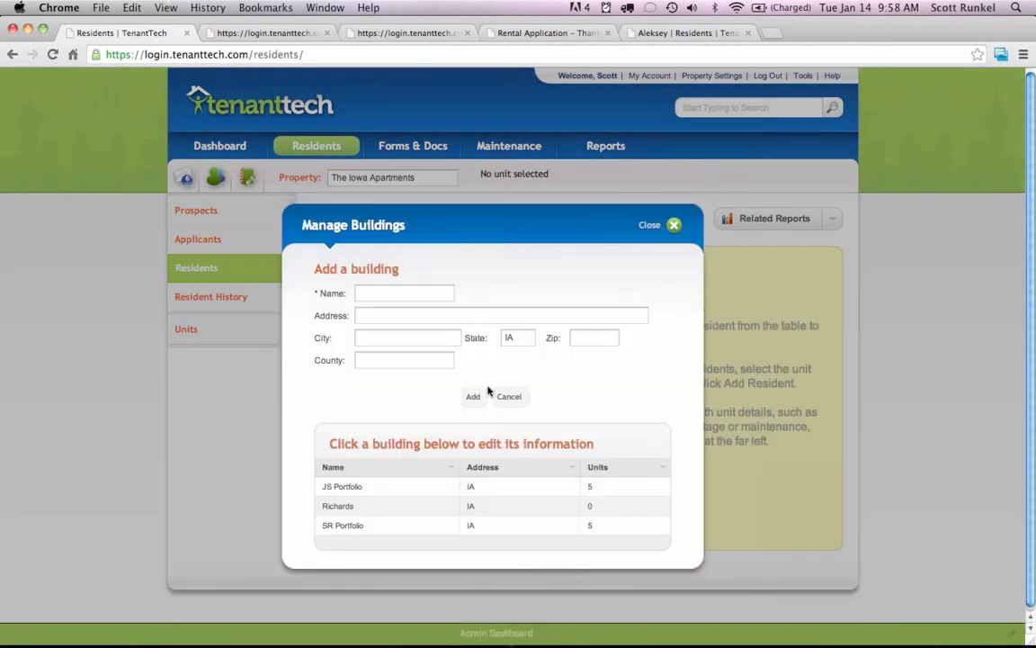
left_click(654, 226)
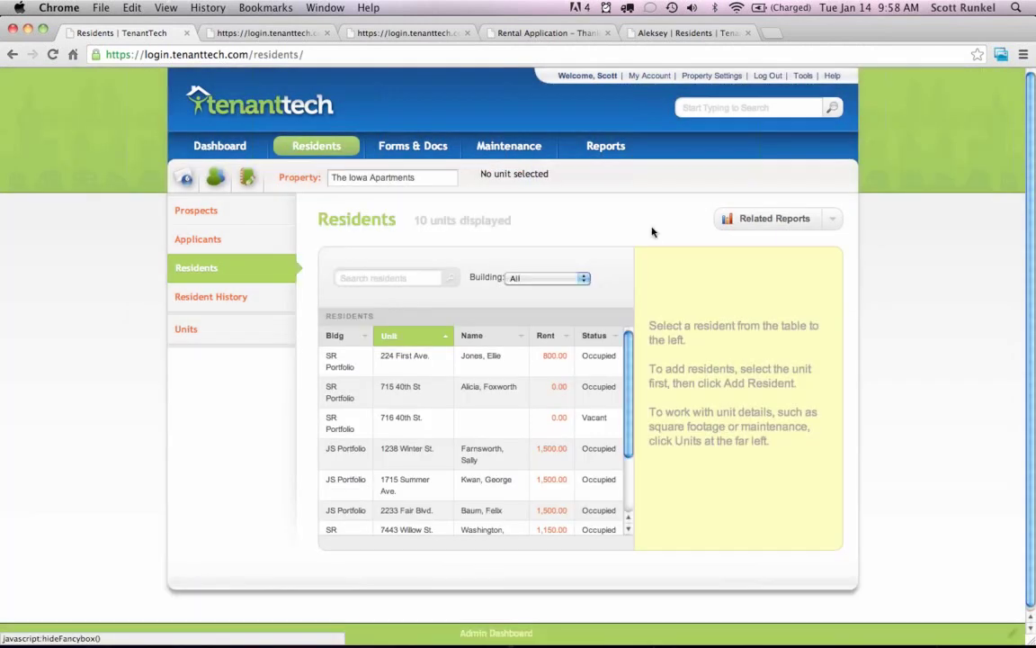
left_click(240, 329)
Select 1238 Winter St., open its Unit Info, and close it unchanged with Escape.
left_click(405, 360)
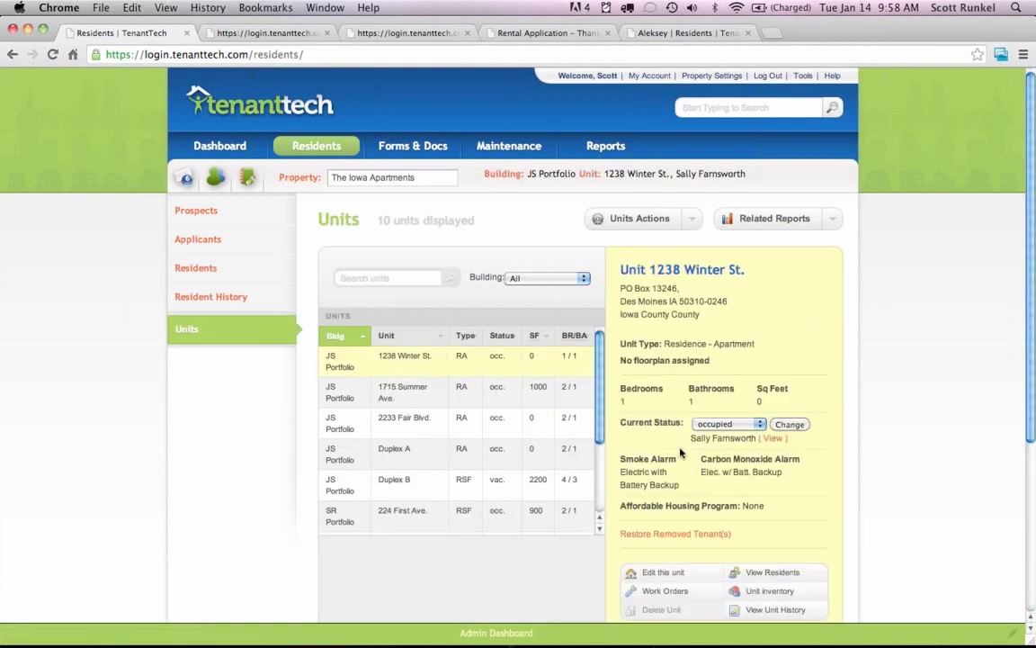
left_click(662, 573)
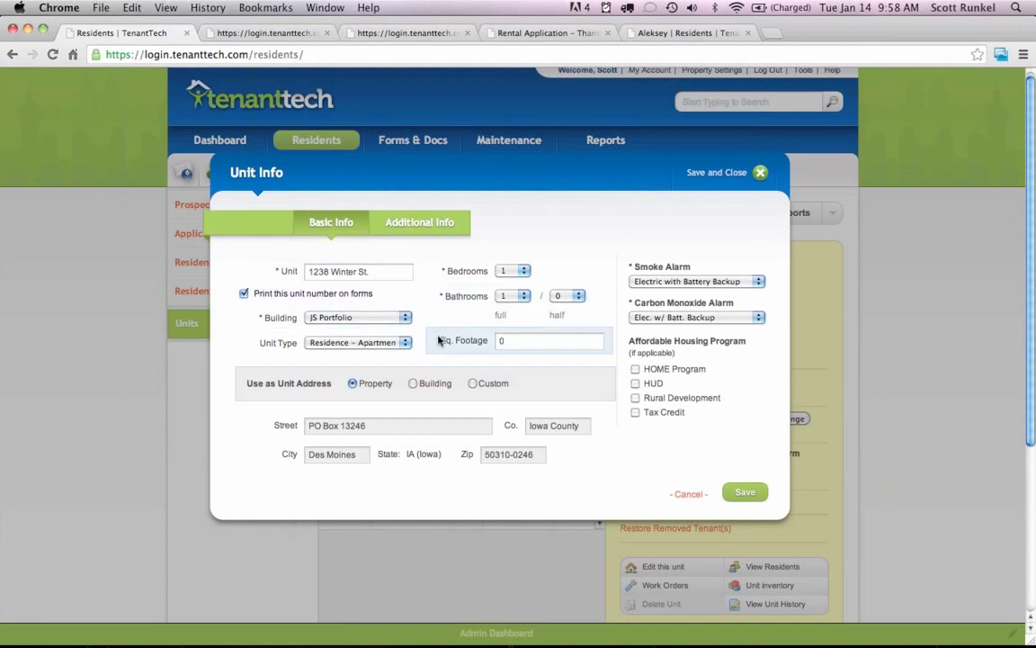
key("Escape")
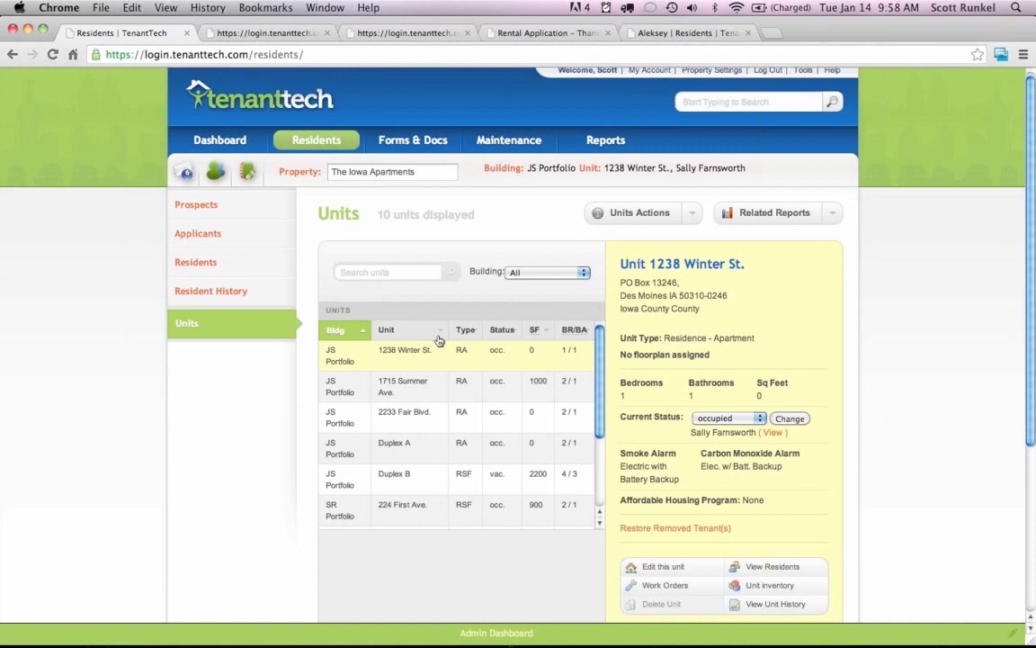
scroll(875, 149, "down", 3)
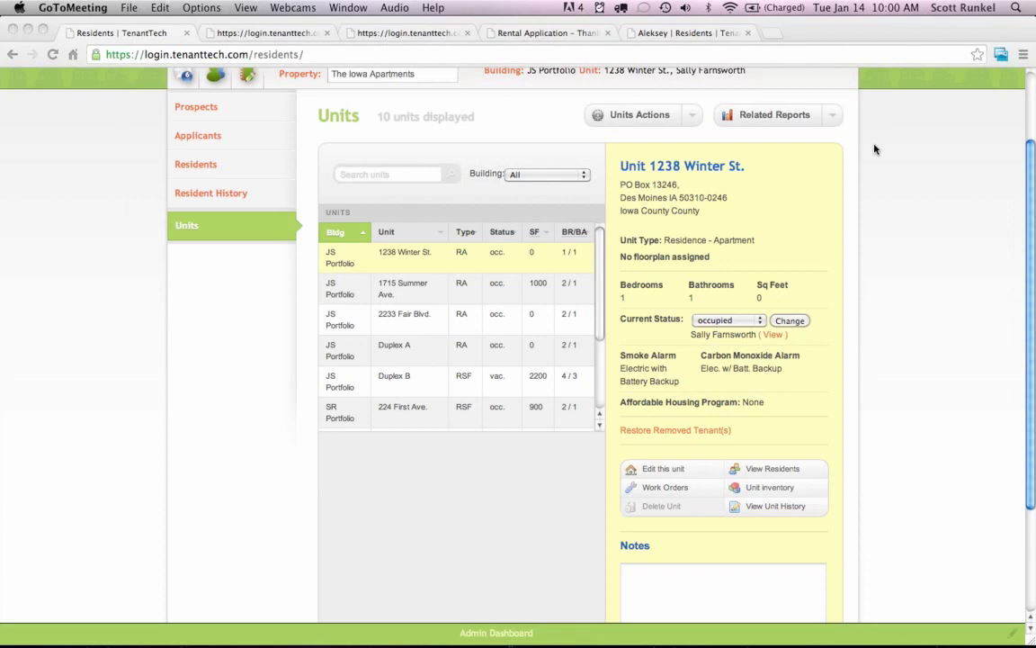
left_click(487, 110)
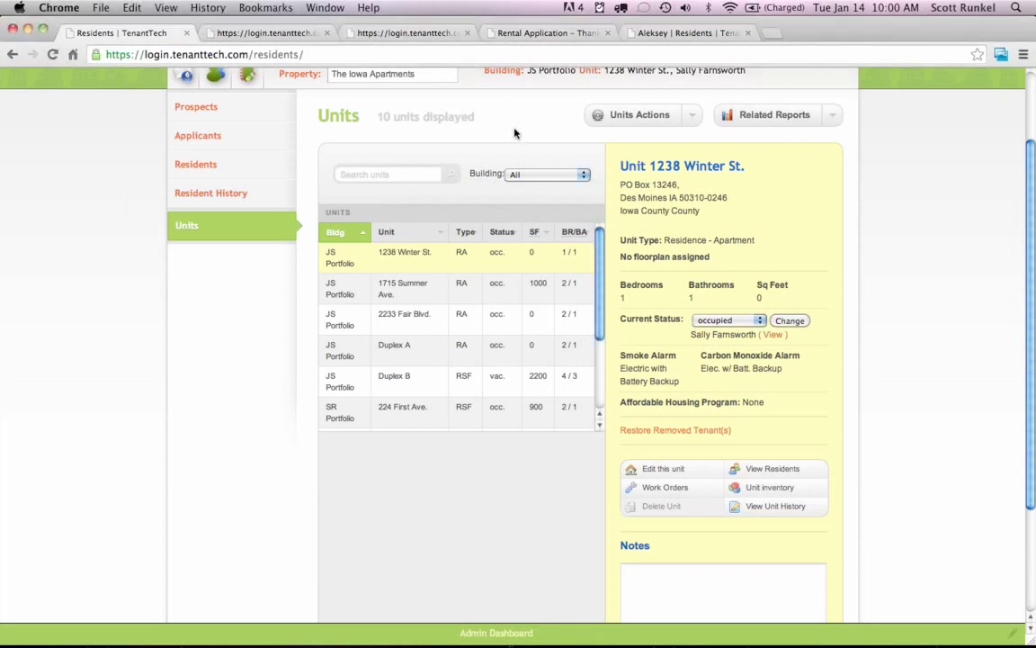
scroll(451, 137, "up", 3)
mouse_move(442, 171)
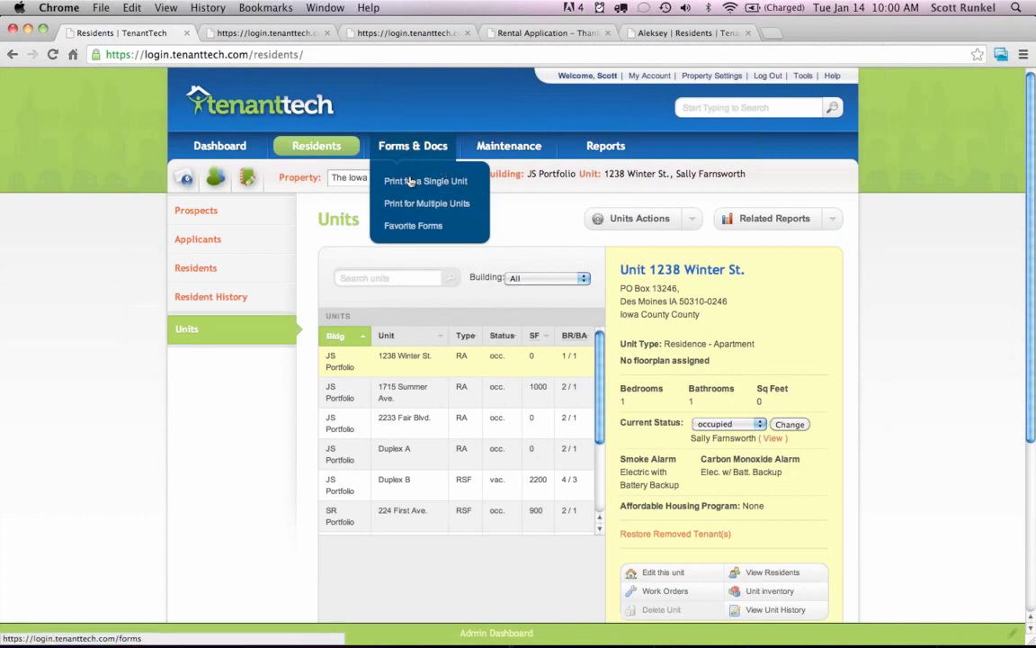
Choose Print for a Single Unit to list the single-unit forms.
left_click(409, 181)
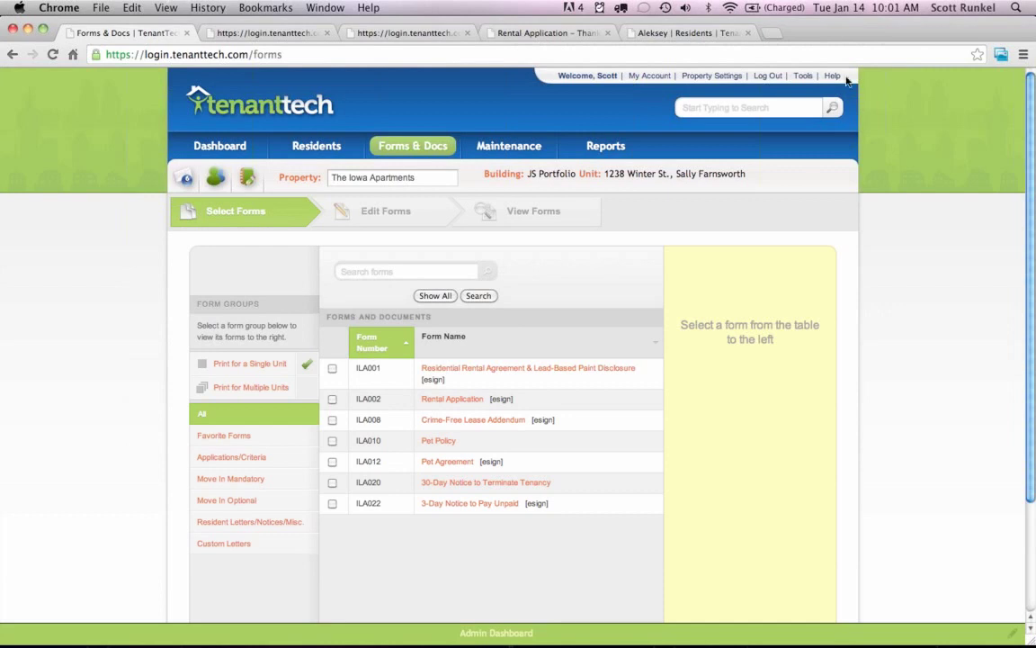
Go to Tools > Letter Templates and start a New Letter.
left_click(799, 78)
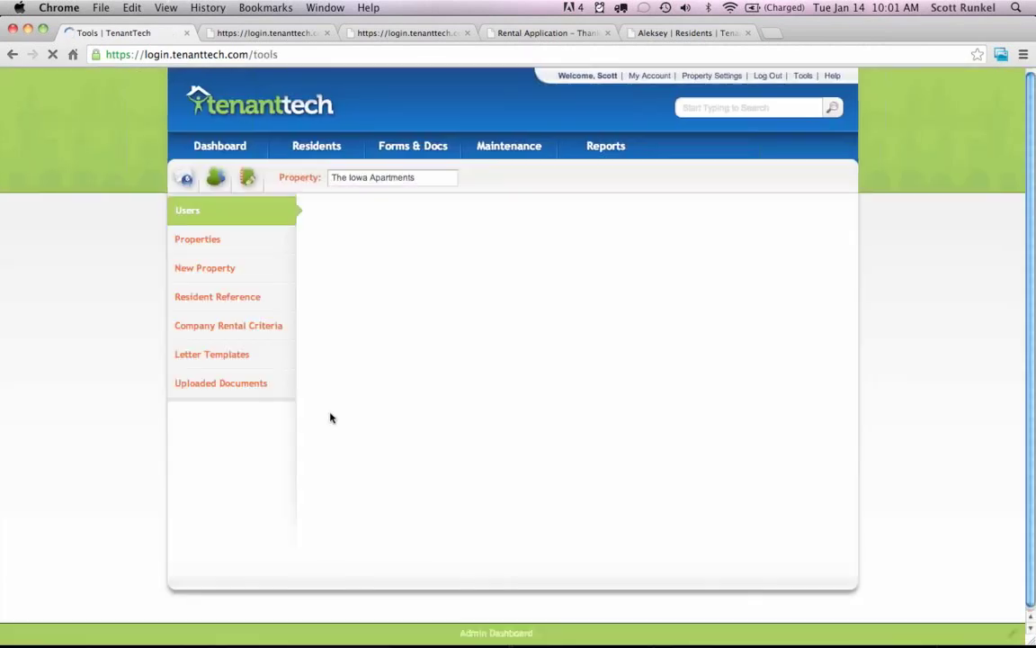
left_click(230, 356)
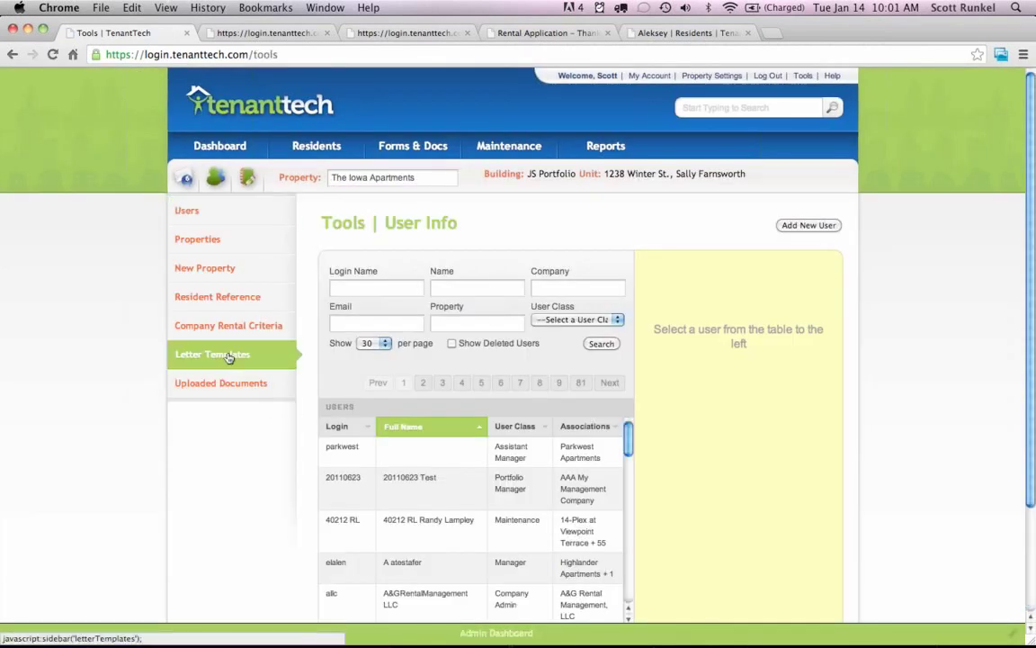
left_click(807, 225)
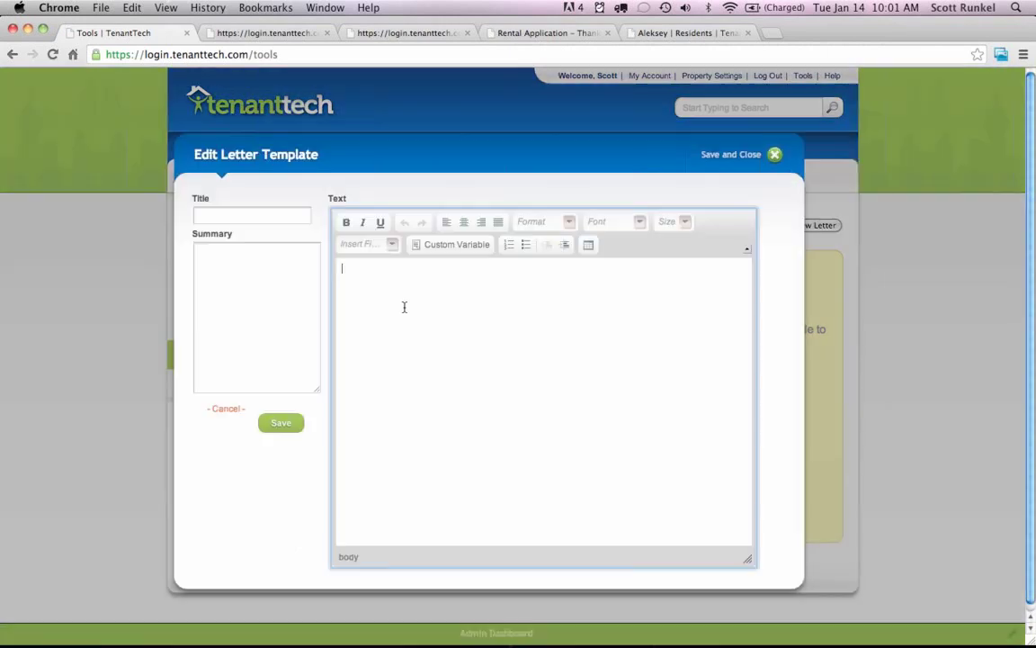
Browse the Insert Fields list and Custom Variable prompt, then cancel the empty letter.
left_click(391, 251)
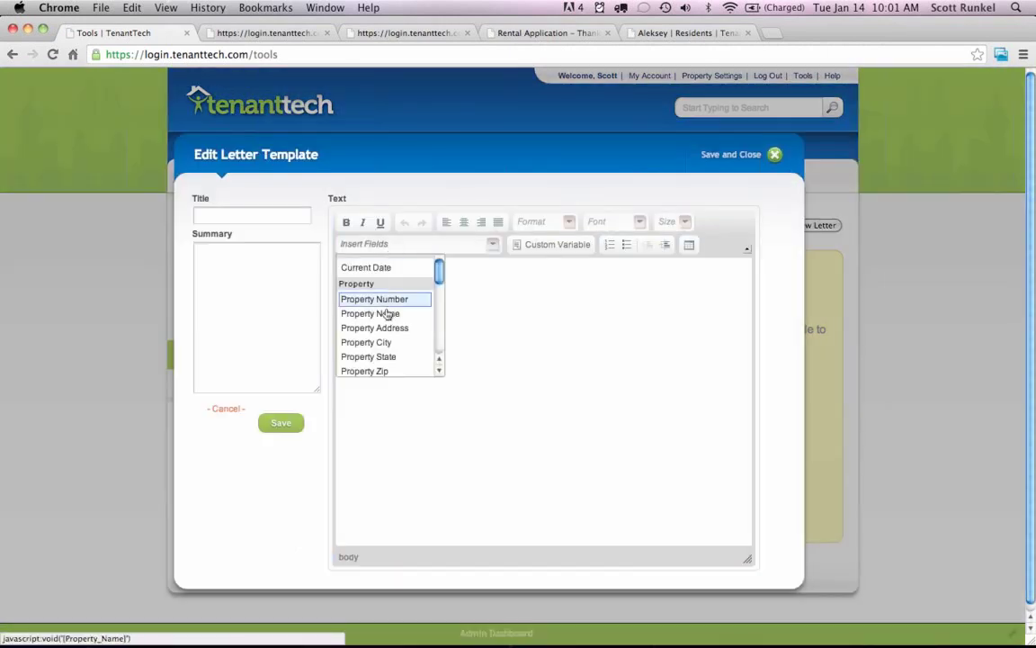
scroll(388, 312, "down", 4)
scroll(389, 315, "down", 5)
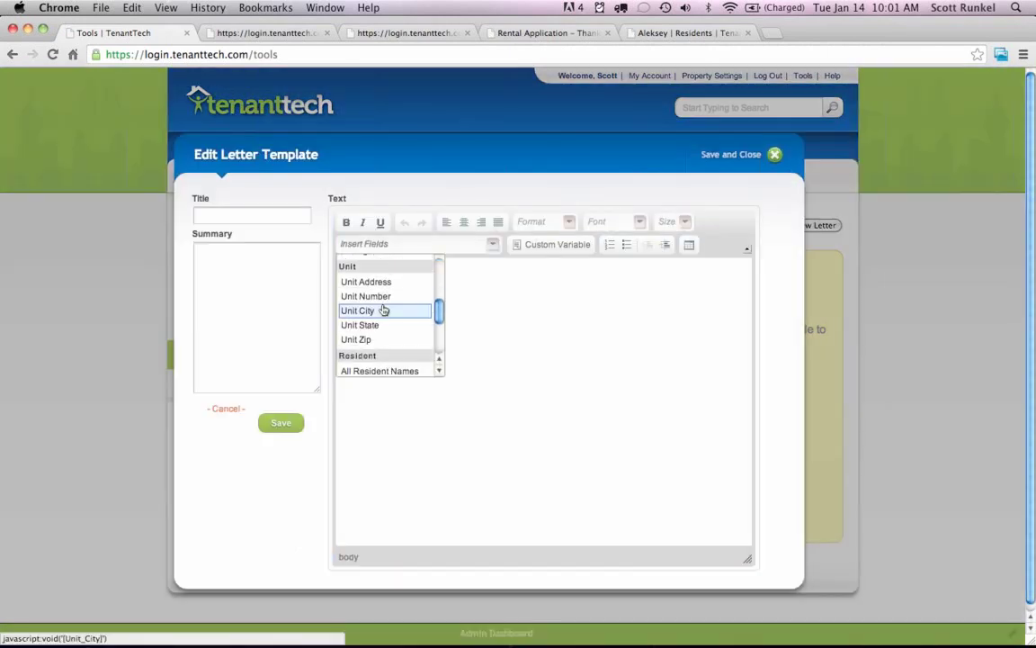
left_click(477, 308)
left_click(544, 248)
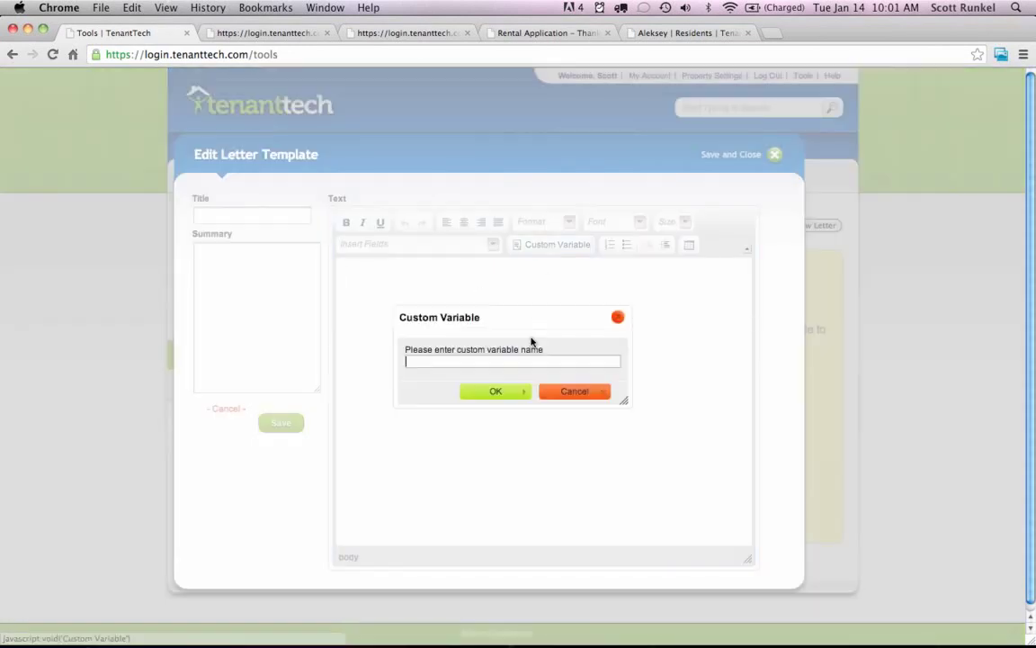
left_click(565, 398)
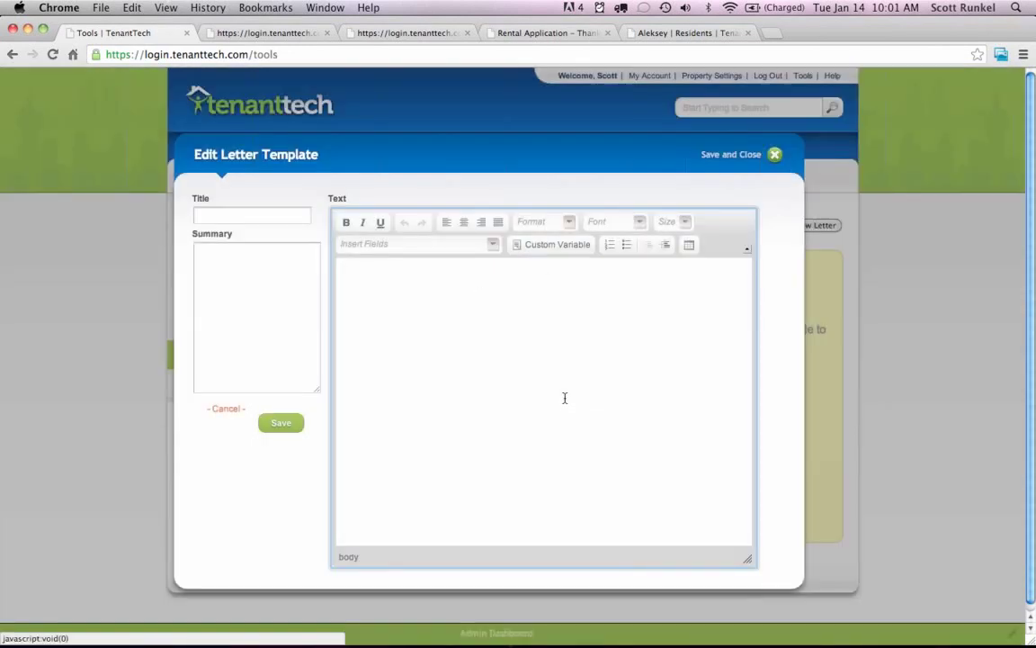
left_click(225, 409)
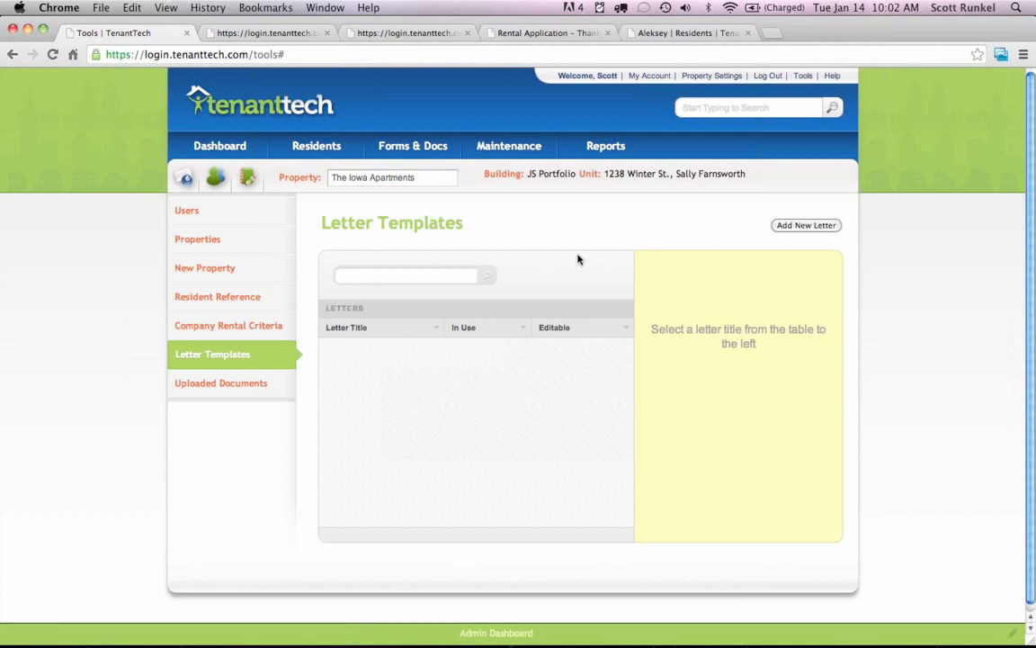
left_click(1024, 56)
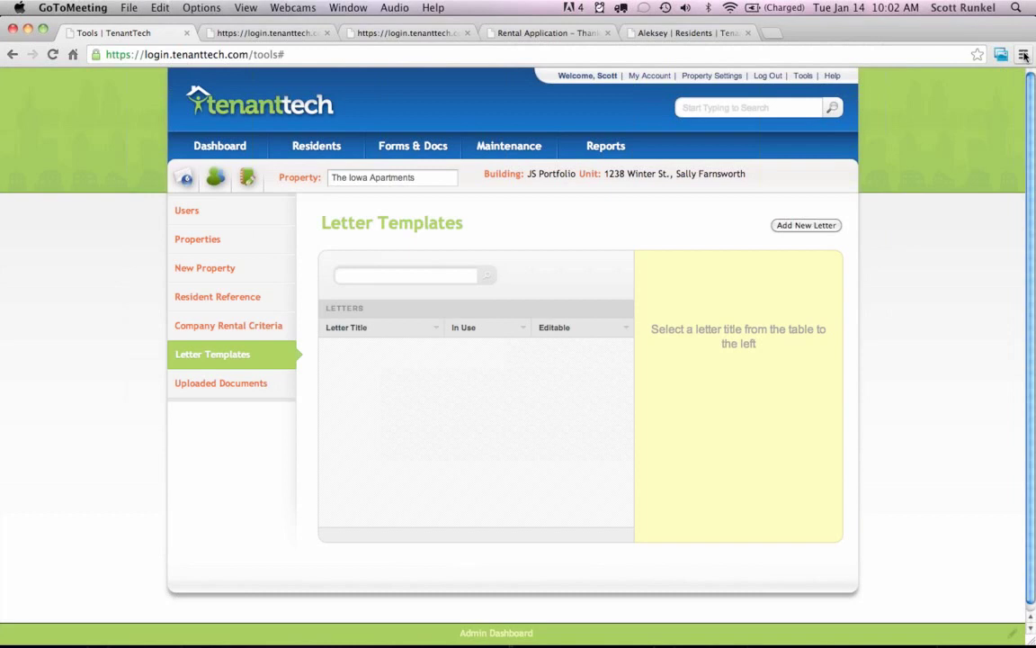